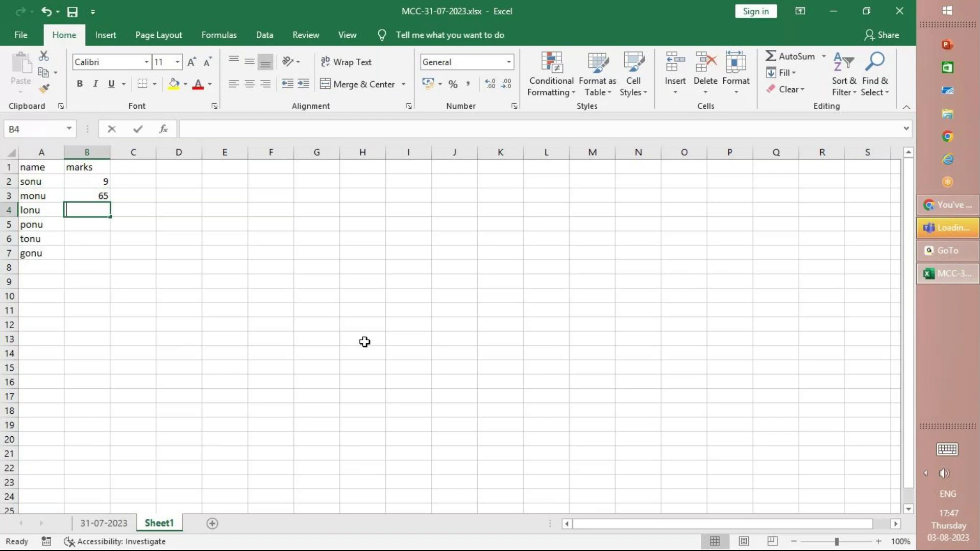
Step: Enter 12 as the mark in cell B4 and set the mark in cell B2 to 78
key(ctrl+Return)
key(Up)
key(Up)
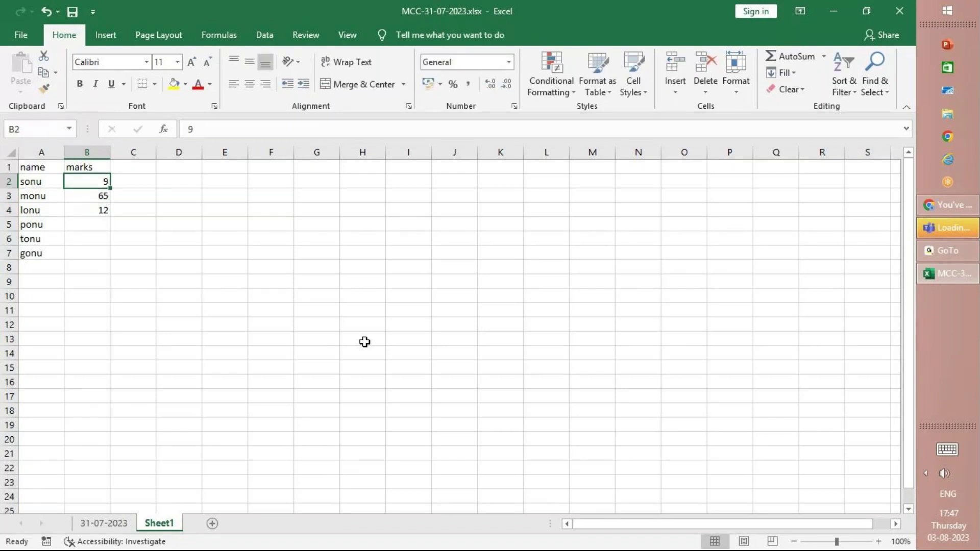
text(78)
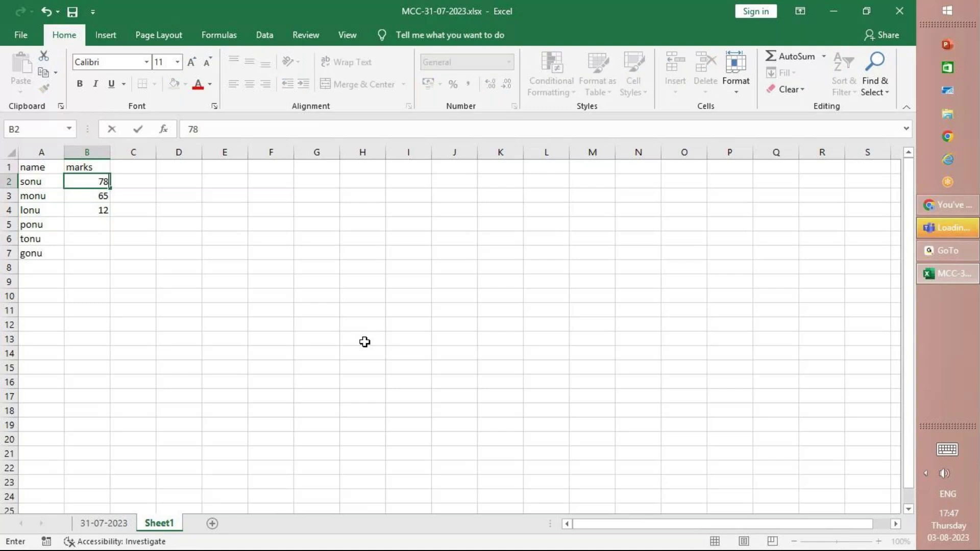
key(Down)
Step: Fill in the remaining marks in cells B5 to B7 with 42, 35 and 89
key(Down)
key(Down)
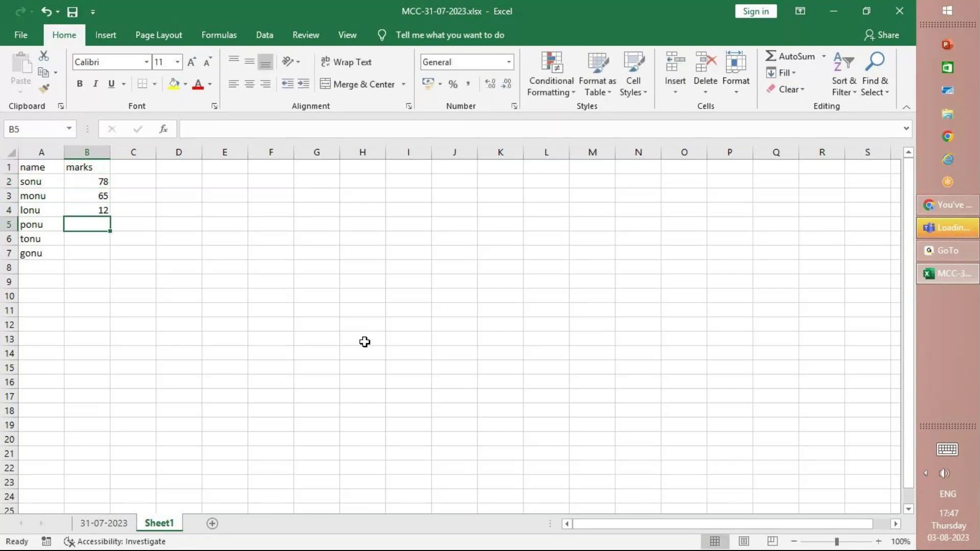
text(65)
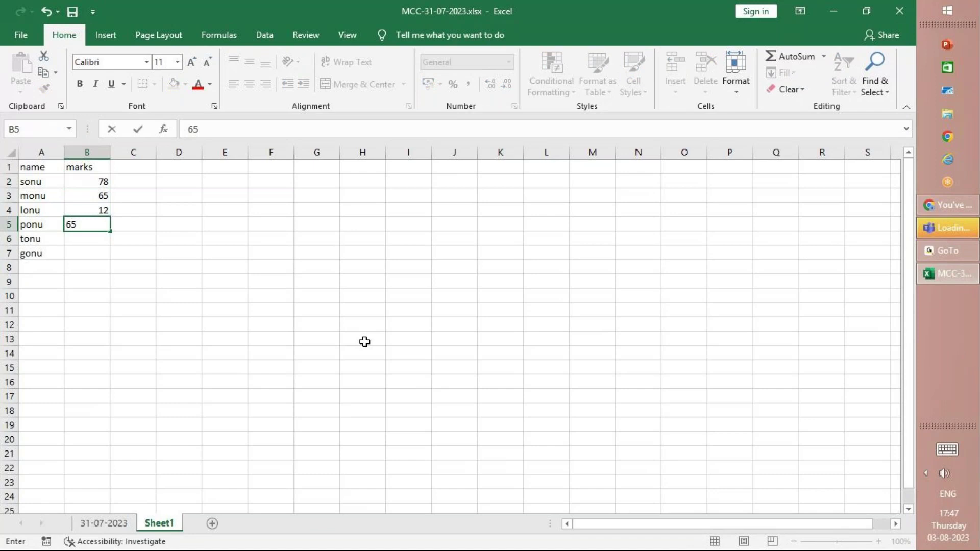
key(ctrl+Return)
text(42)
key(Return)
text(35)
key(Return)
text(89)
key(Return)
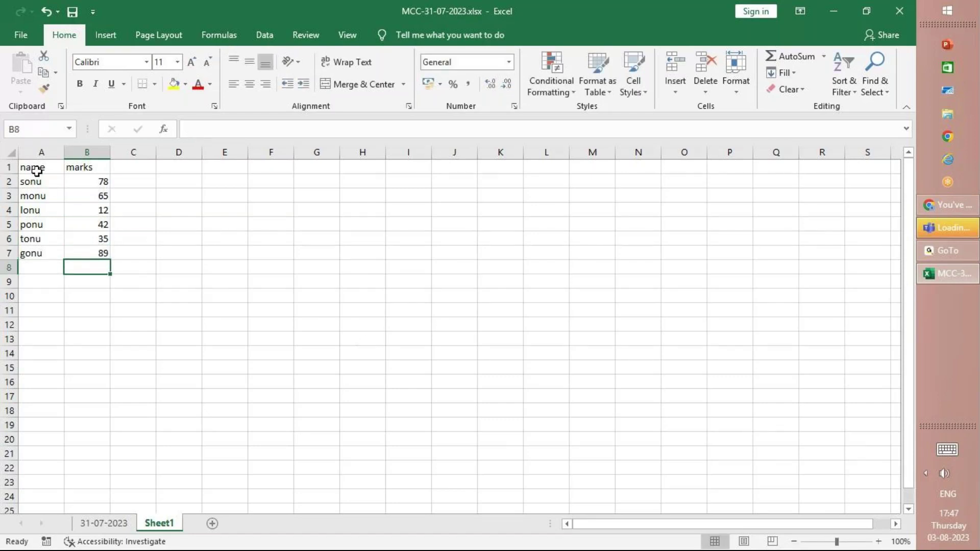
Step: Copy the name and marks table in A1:B7 and paste it starting at cell E1
click(37, 171)
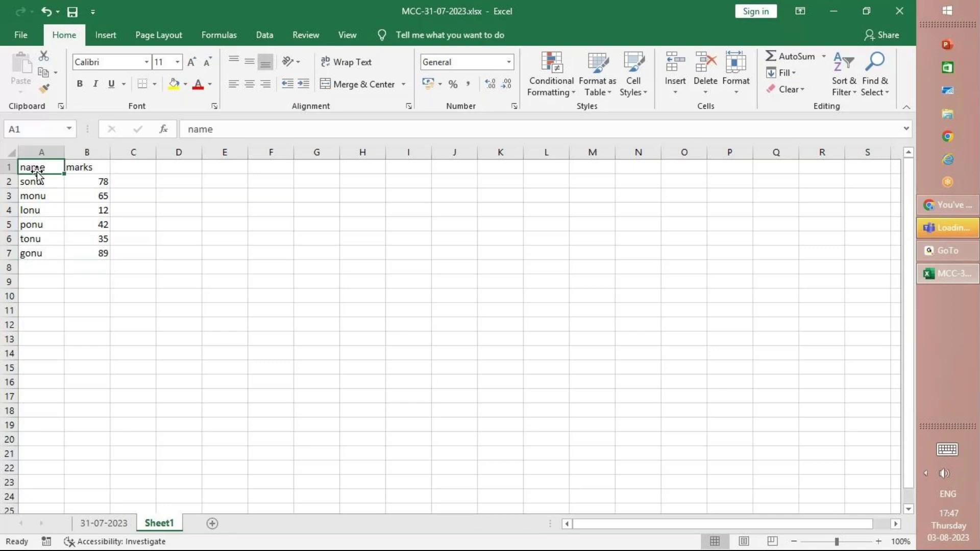
key(shift+Right)
key(ctrl+shift+Down)
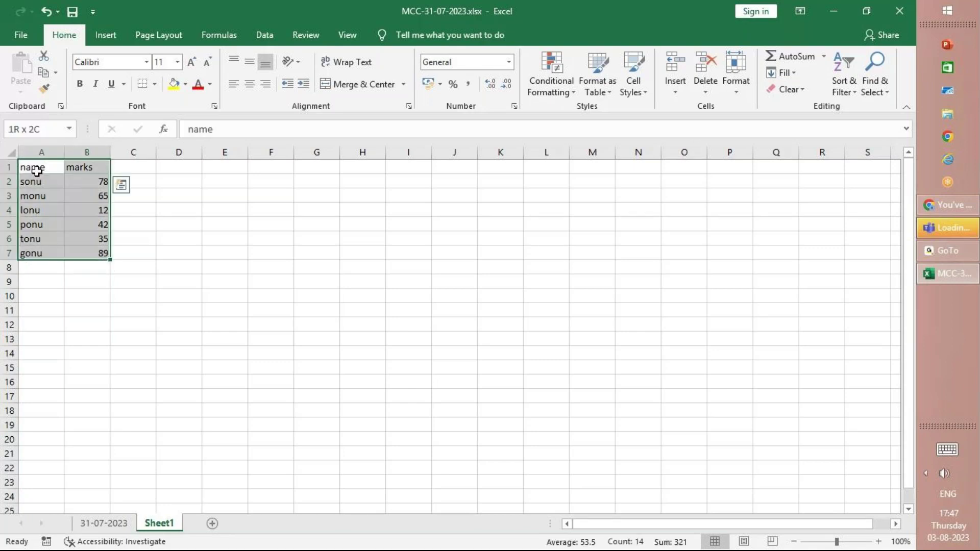
key(ctrl+c)
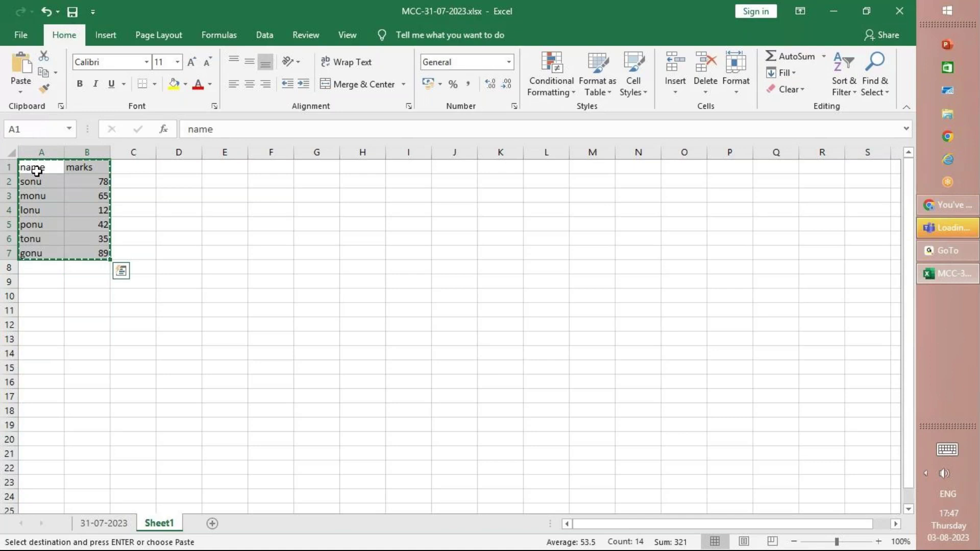
click(218, 168)
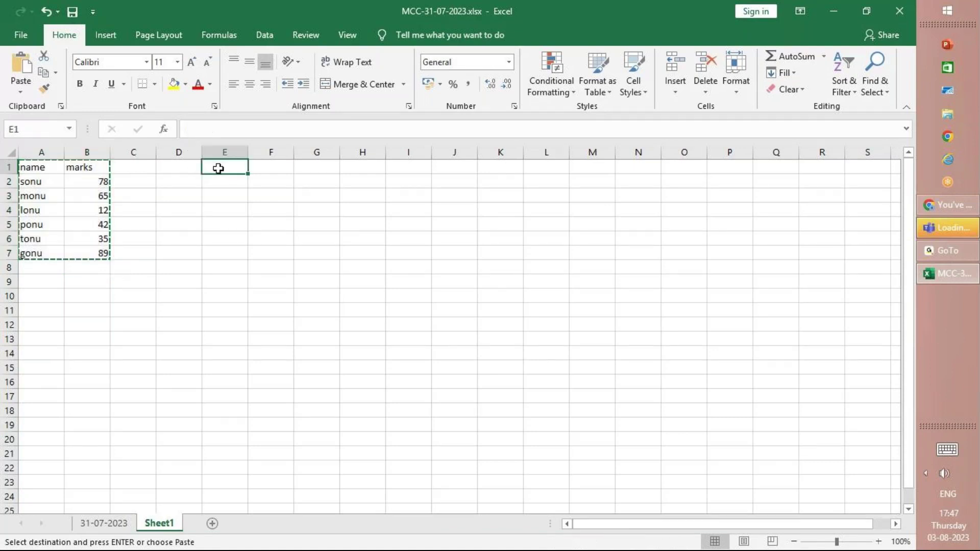
key(ctrl+v)
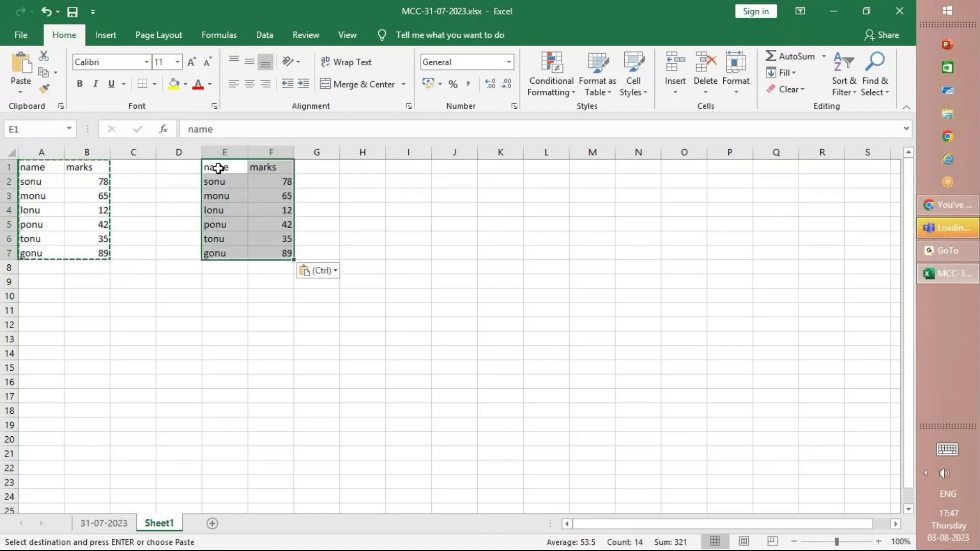
Step: Paste four more copies of the name and marks table starting at cells I1, M1, Q1 and U1
click(401, 173)
key(ctrl+v)
click(580, 170)
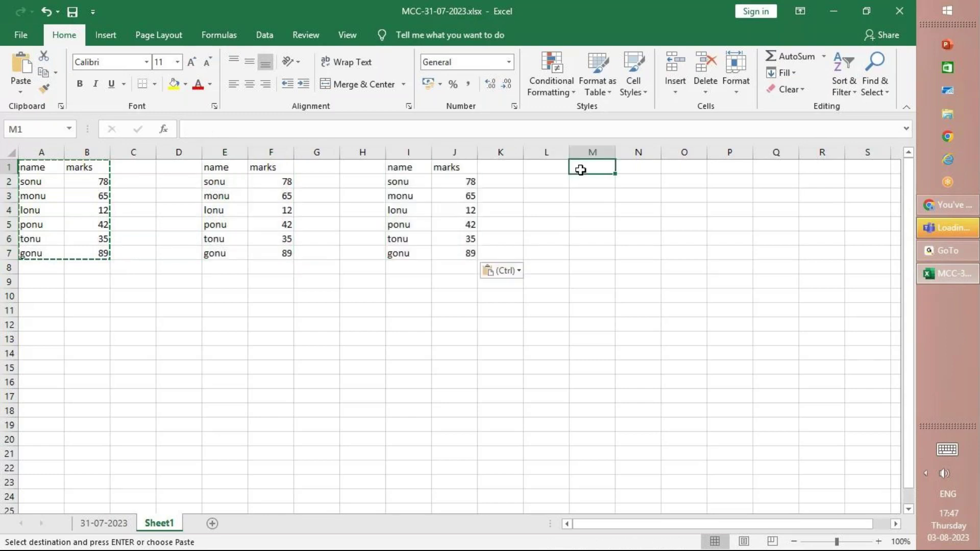
key(ctrl+v)
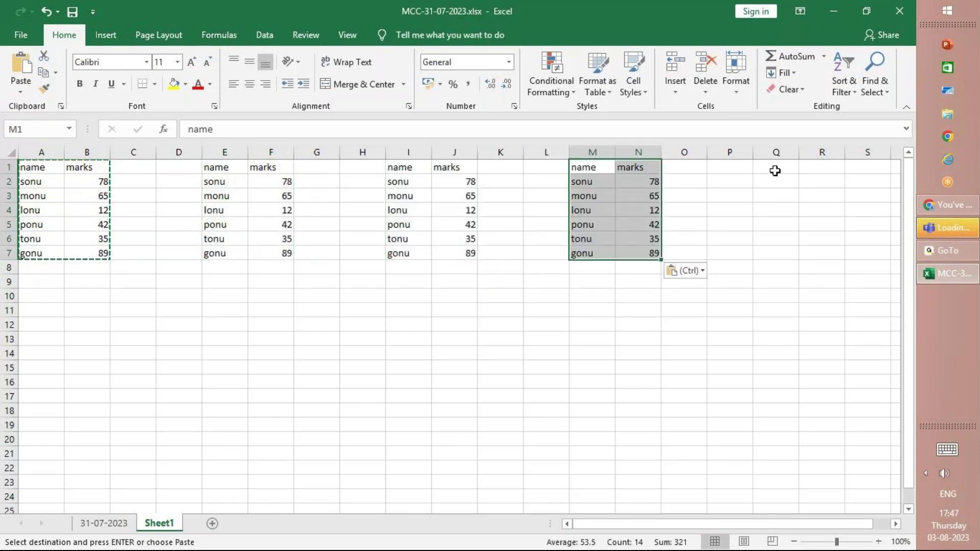
click(775, 170)
key(ctrl+v)
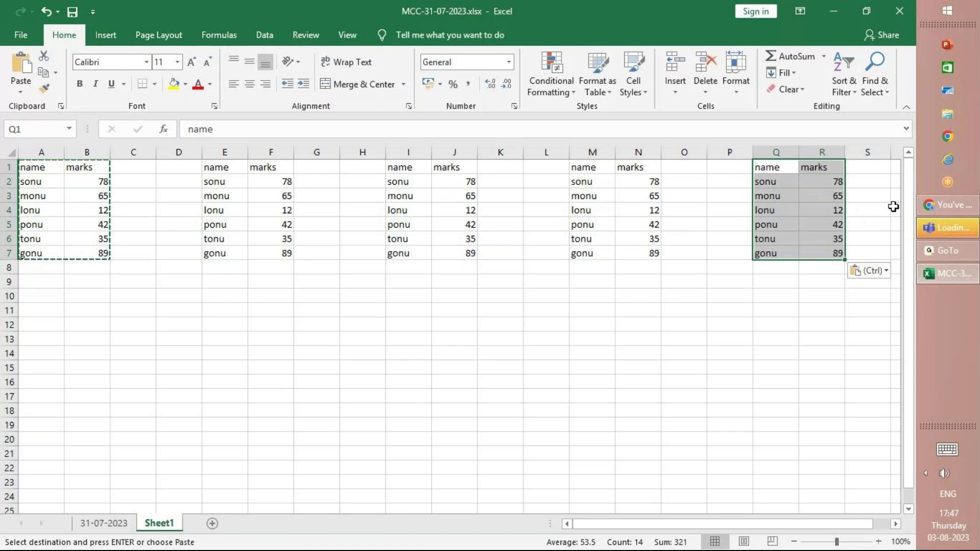
scroll(893, 206, right, 3)
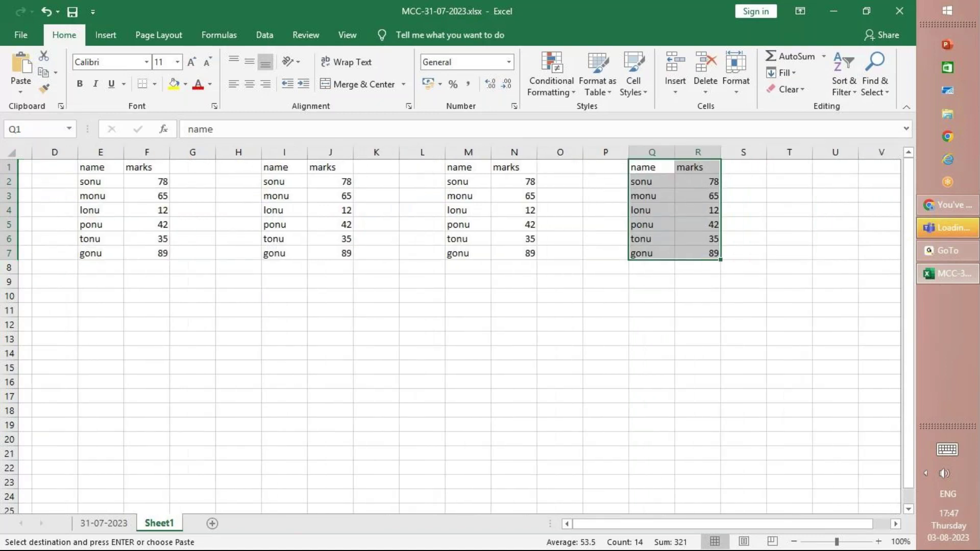
click(821, 167)
key(ctrl+v)
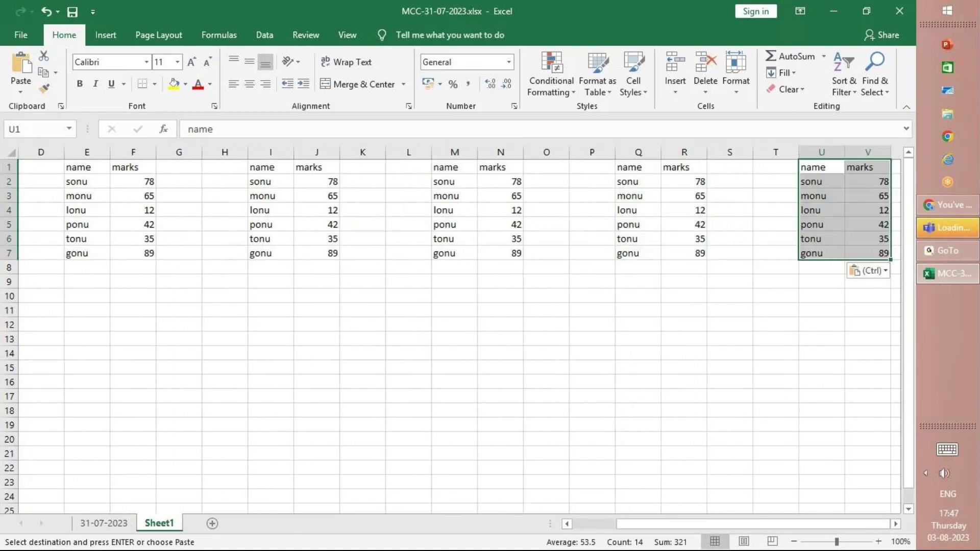
Step: Copy the entire rows 1 to 7 with all the tables and paste them starting at cell A13
key(Left)
key(Left)
key(Left)
key(Left)
key(Left)
key(Left)
key(Left)
key(Left)
key(Left)
key(Left)
key(Left)
key(Left)
key(Left)
key(Left)
key(Left)
key(Left)
key(Left)
key(Left)
key(Left)
key(Left)
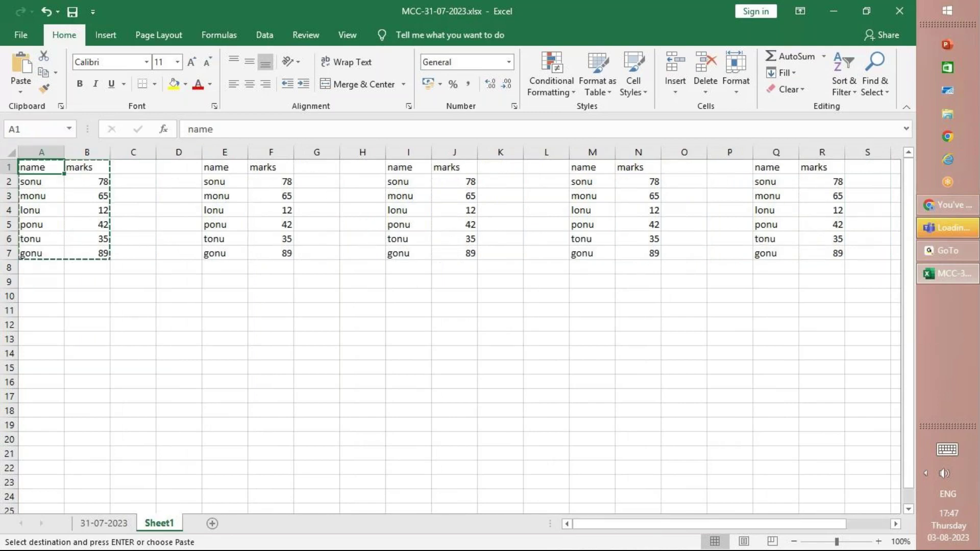
key(ctrl+shift+Down)
key(ctrl+shift+Right)
key(ctrl+shift+Right)
key(ctrl+shift+Right)
key(ctrl+shift+Right)
key(ctrl+shift+Right)
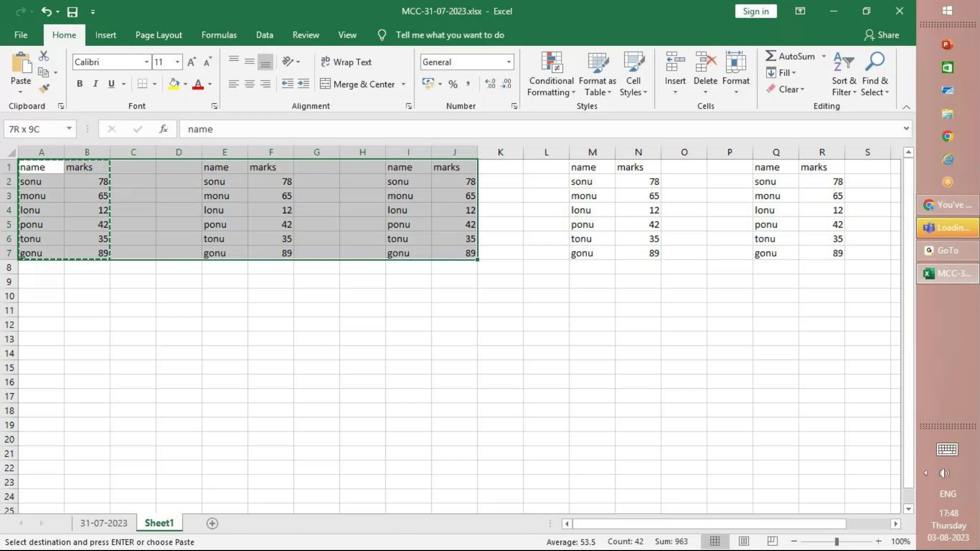
key(ctrl+shift+Right)
key(ctrl+shift+Right)
key(ctrl+shift+Right)
key(ctrl+shift+Right)
key(ctrl+shift+Right)
key(ctrl+shift+Right)
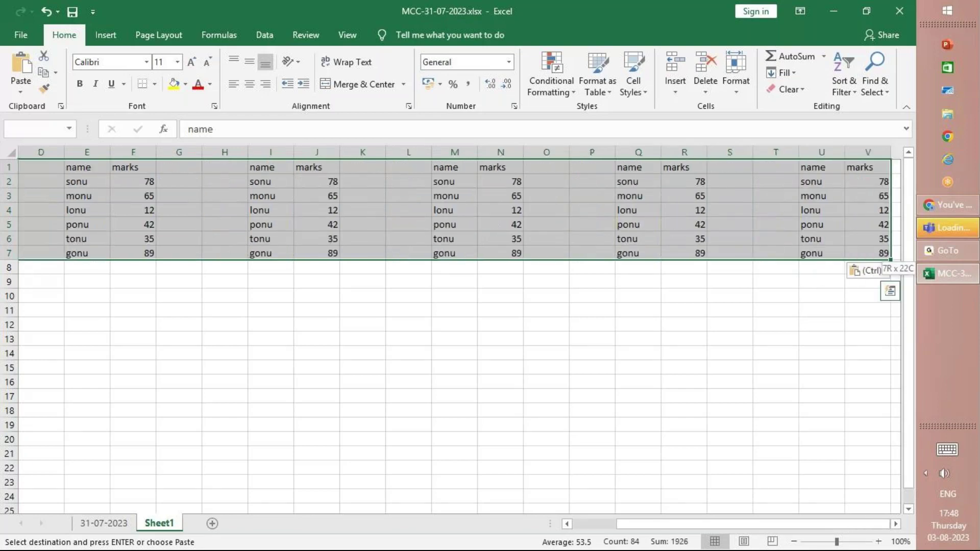
key(shift+space)
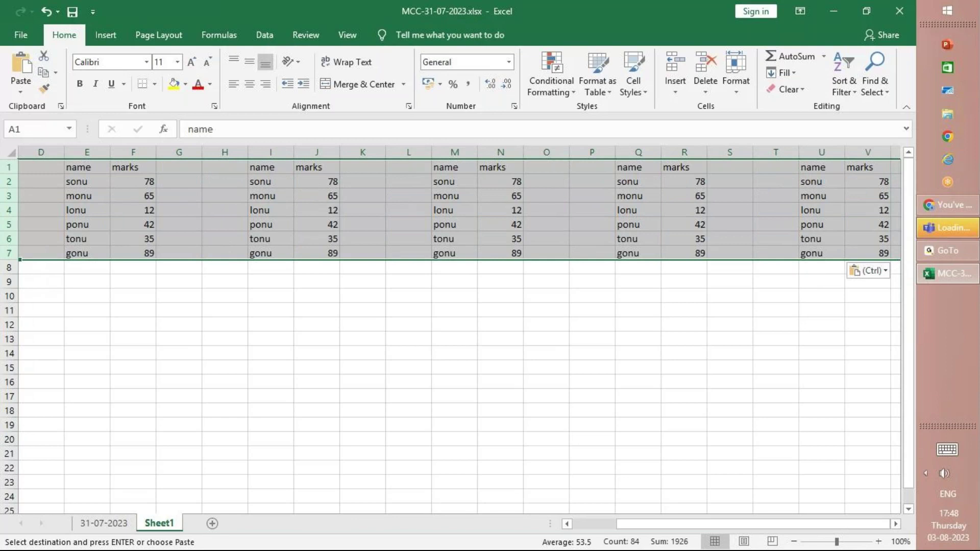
key(ctrl+c)
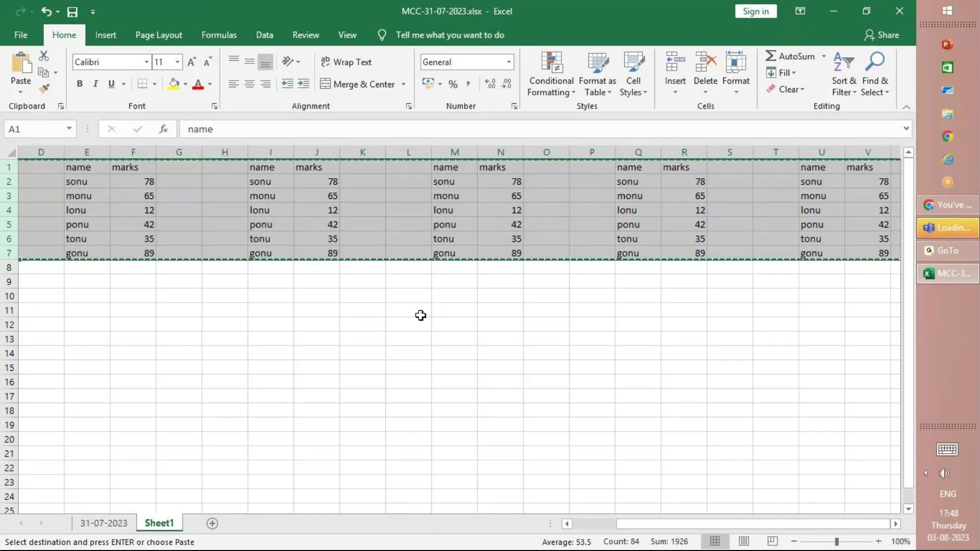
scroll(420, 316, left, 3)
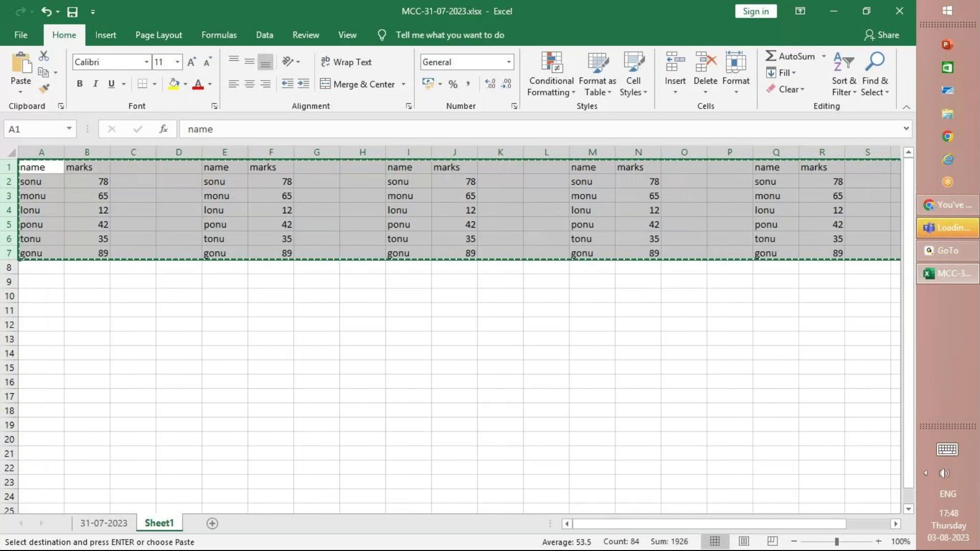
click(41, 338)
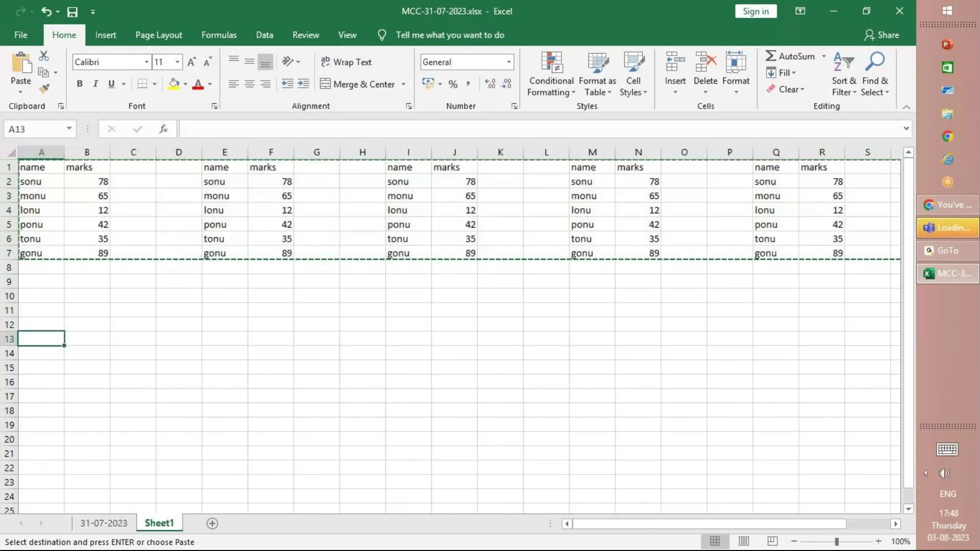
key(ctrl+v)
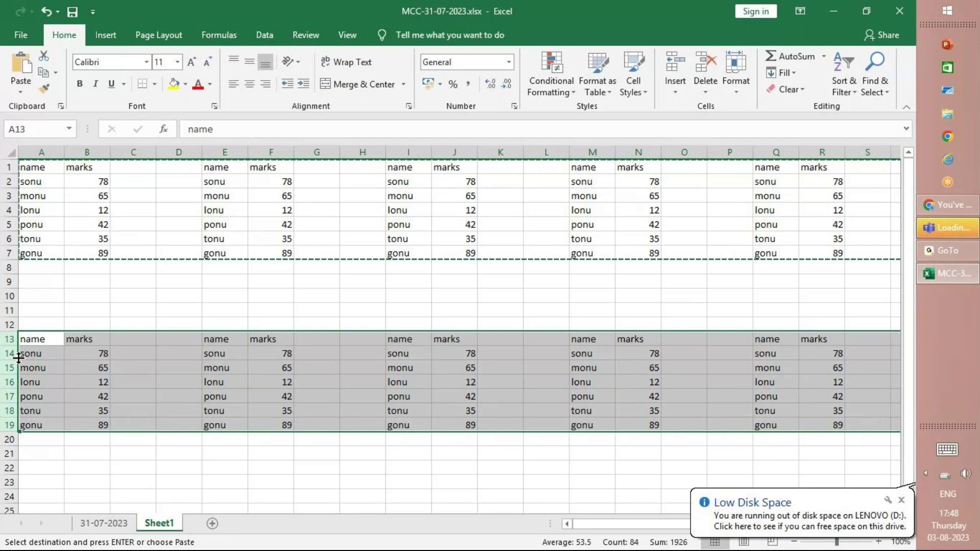
click(49, 350)
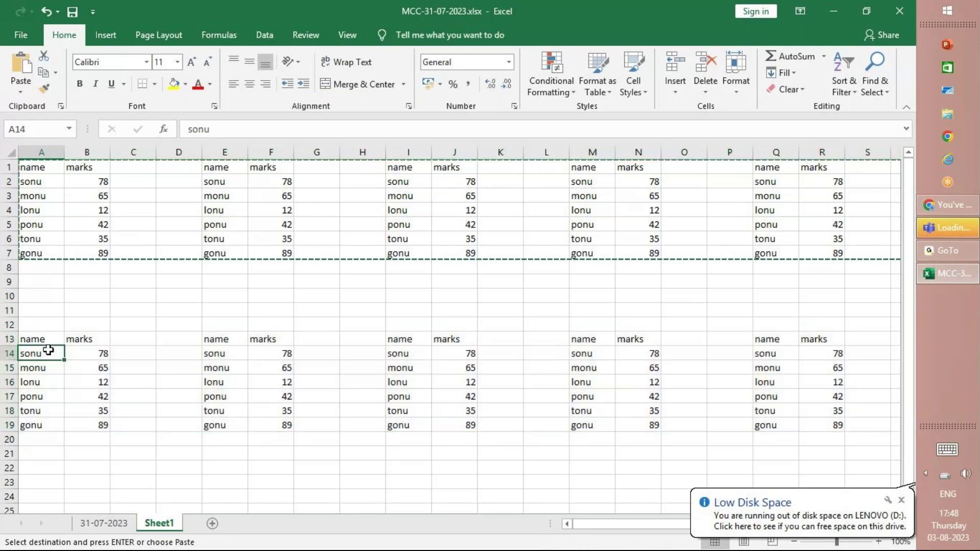
click(54, 163)
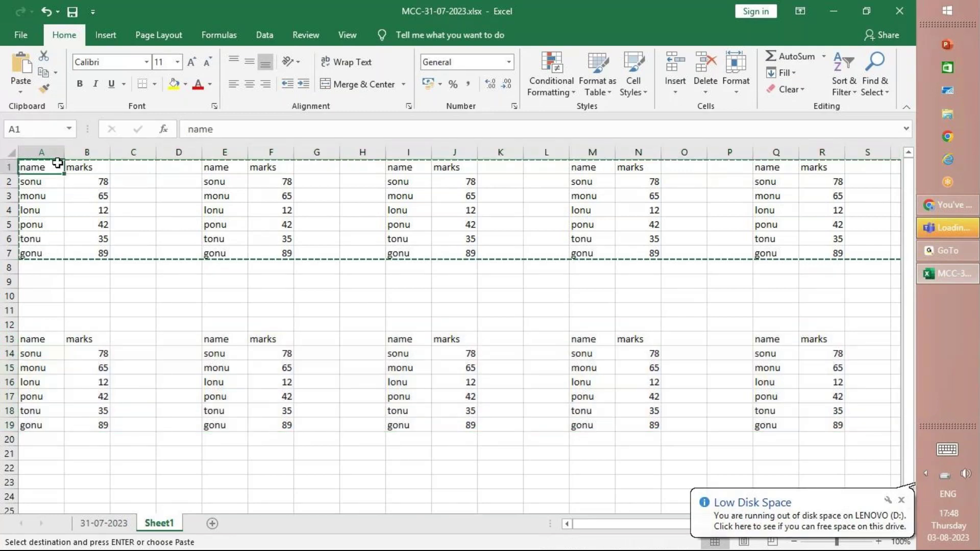
click(36, 296)
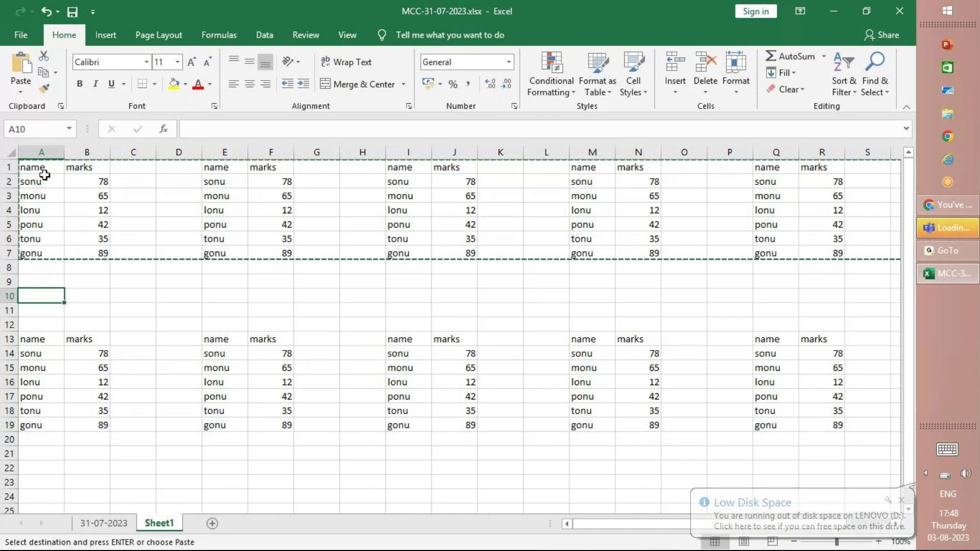
click(45, 175)
click(47, 168)
double_click(47, 169)
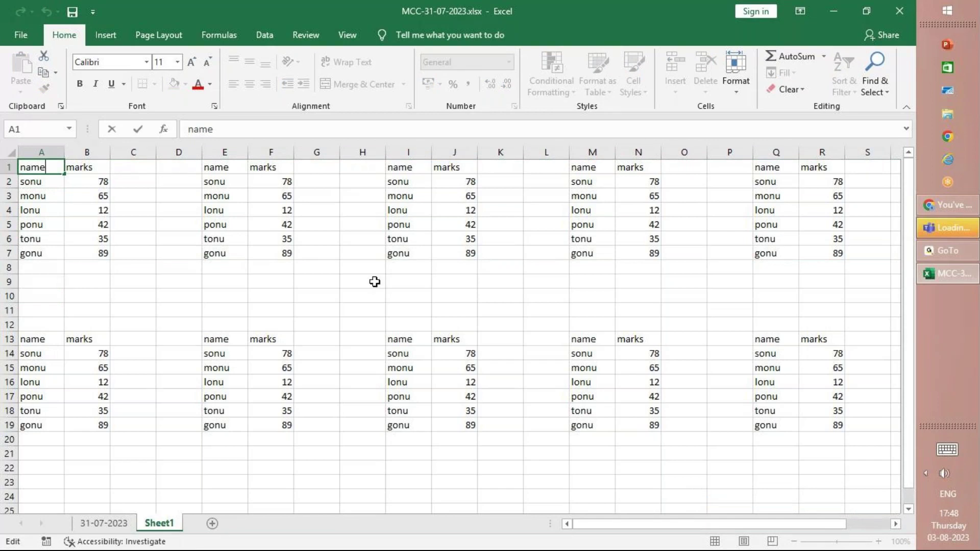
click(945, 249)
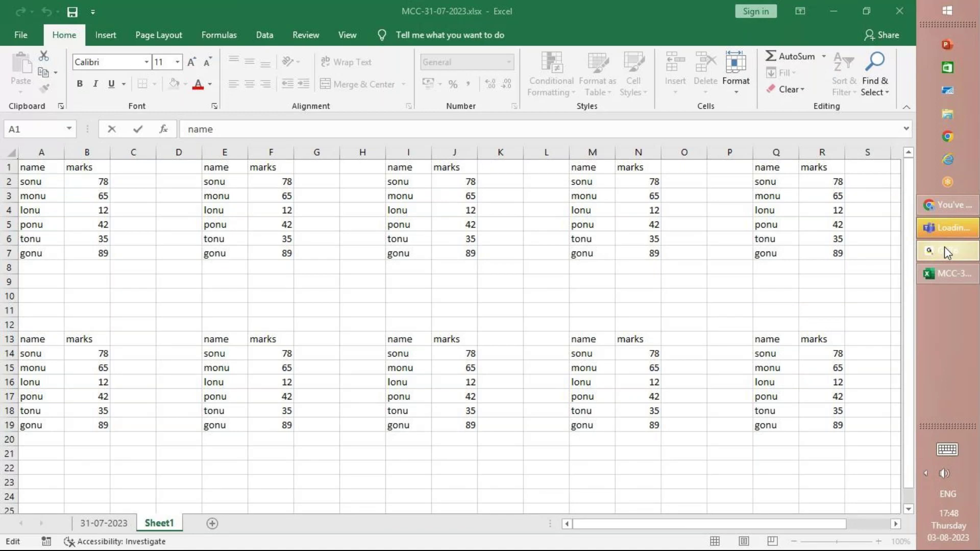
click(974, 281)
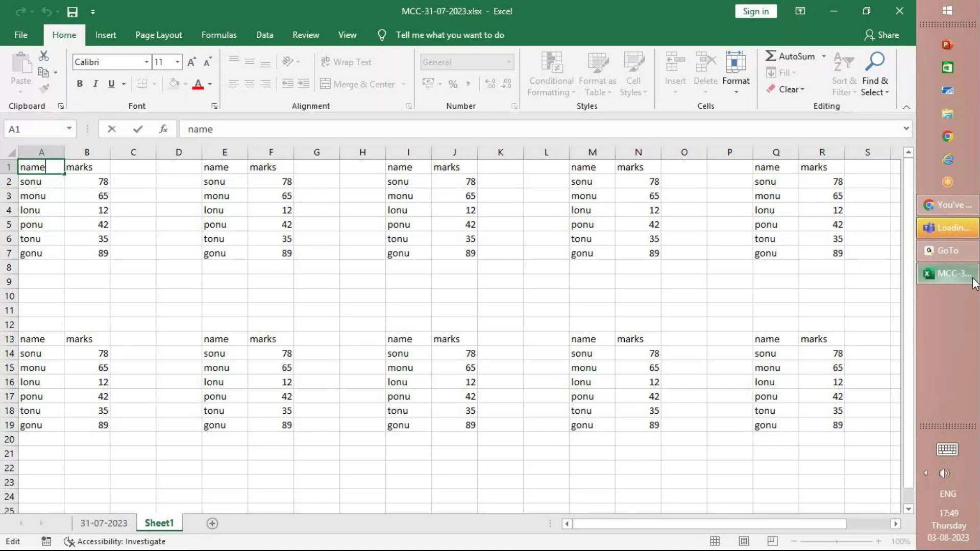
click(973, 279)
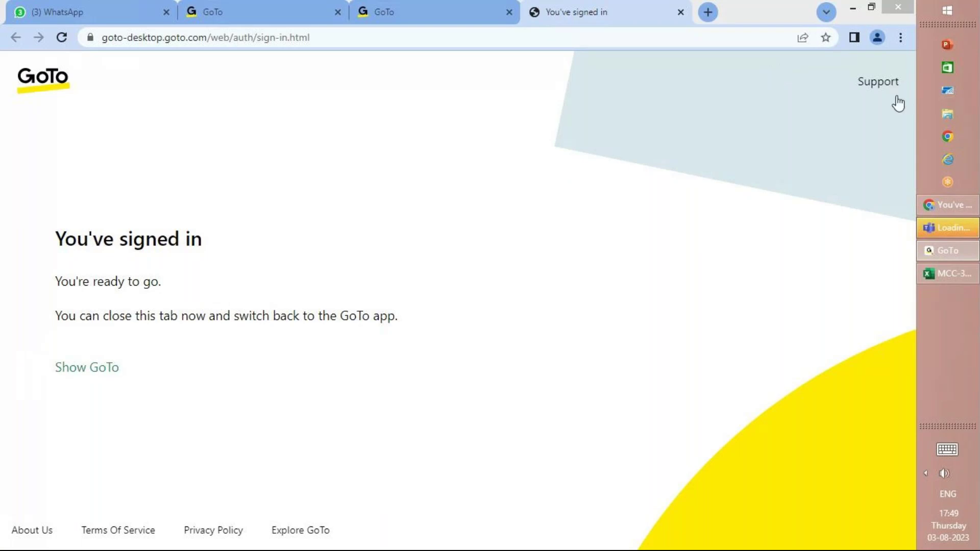
click(948, 276)
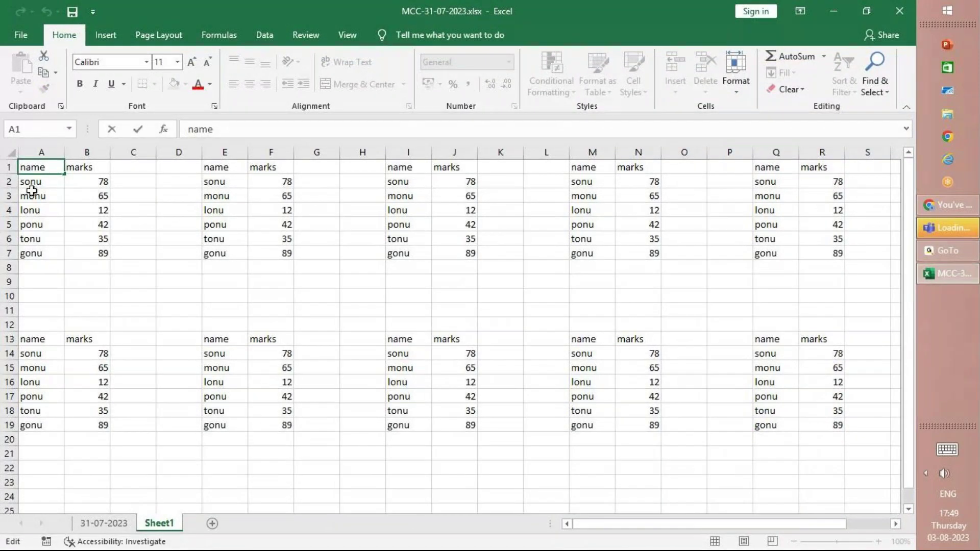
key(Tab)
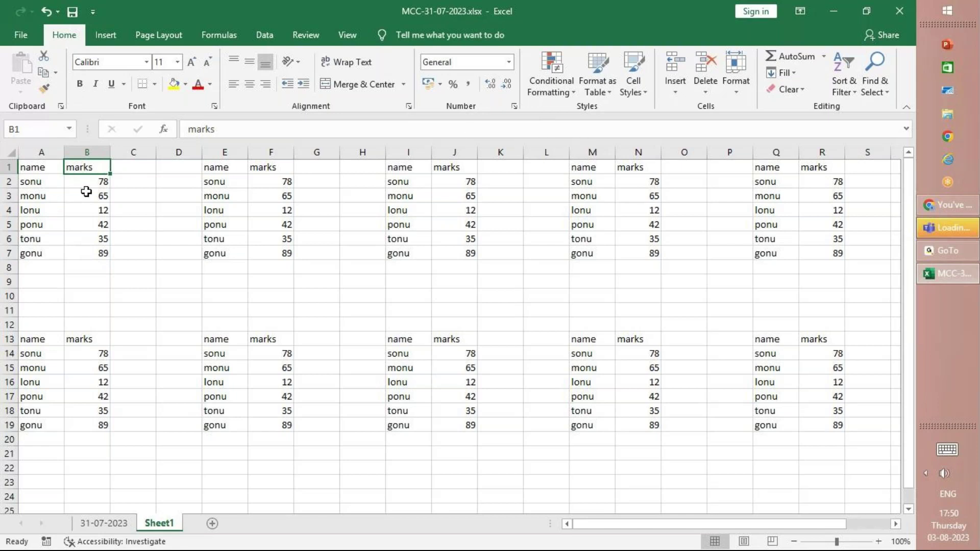
click(571, 97)
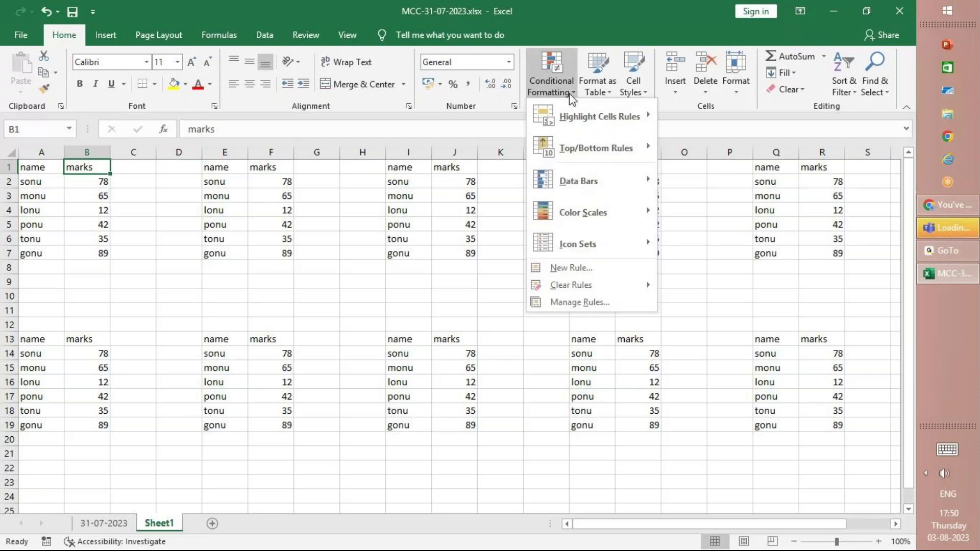
click(571, 98)
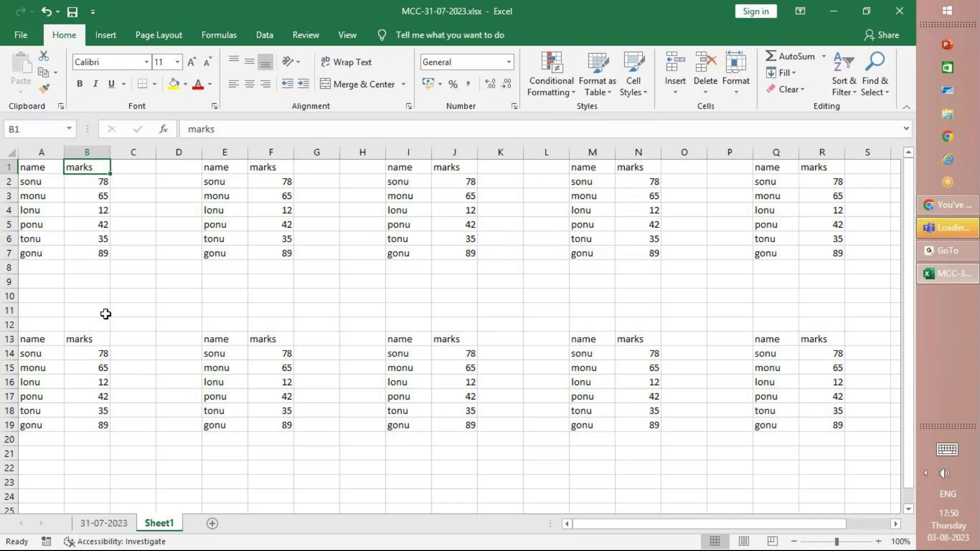
Step: Apply a Greater Than highlight rule to the marks in B2:B7 for values above 60, using Green Fill with Dark Green Text
click(100, 183)
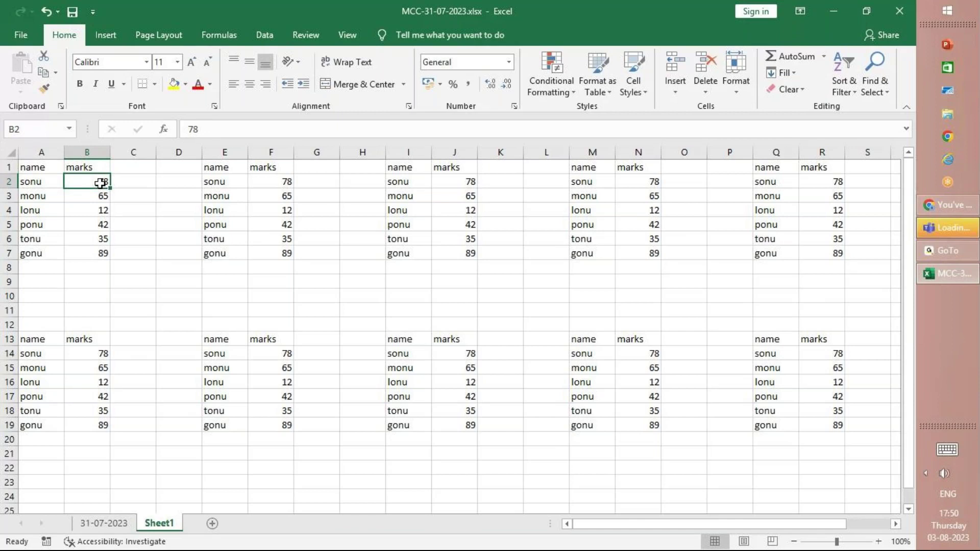
key(shift+Down)
key(shift+Down)
key(shift+Down)
key(shift+Down)
key(shift+Down)
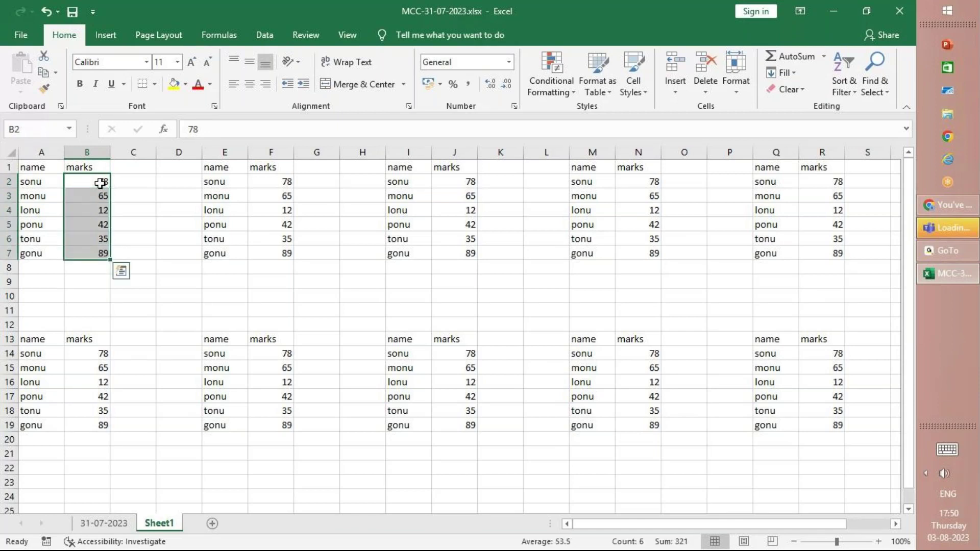
click(570, 94)
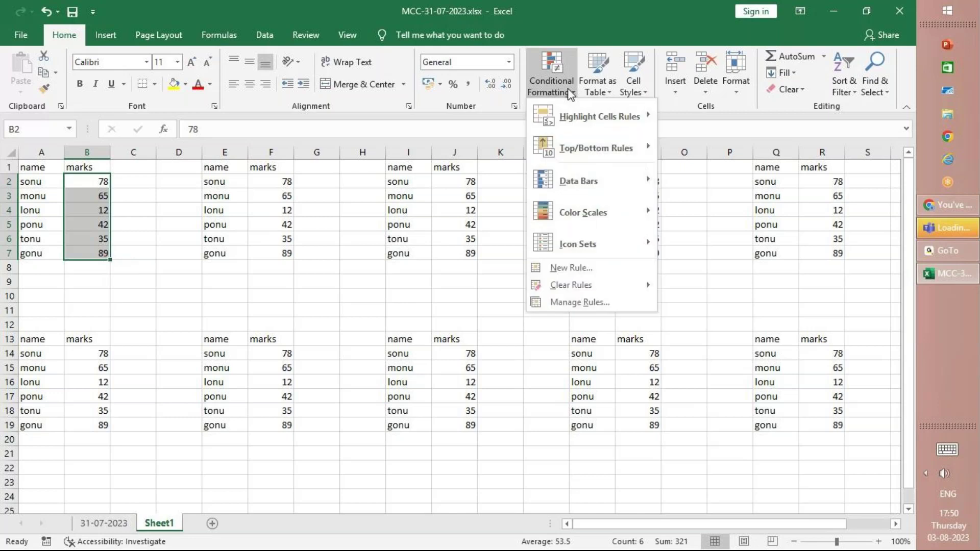
mouse_move(578, 112)
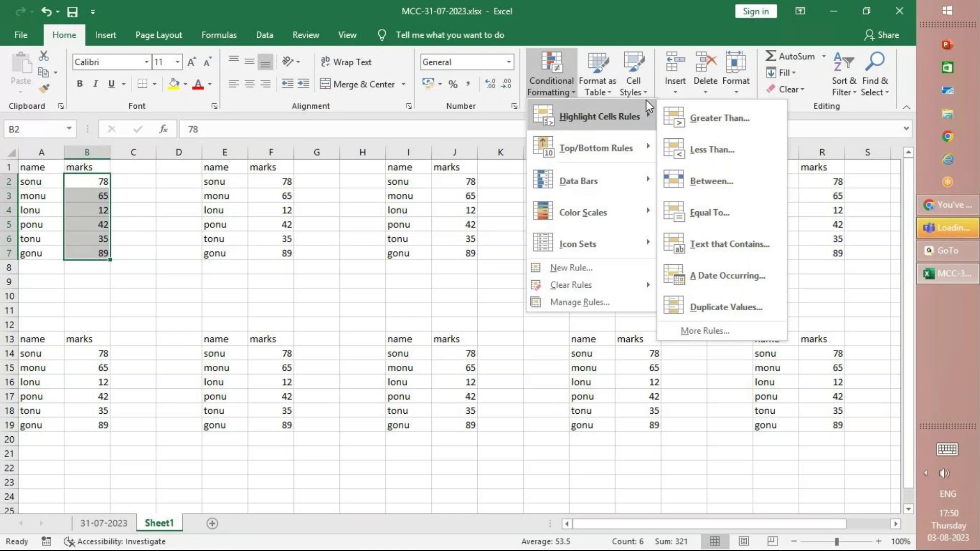
click(697, 119)
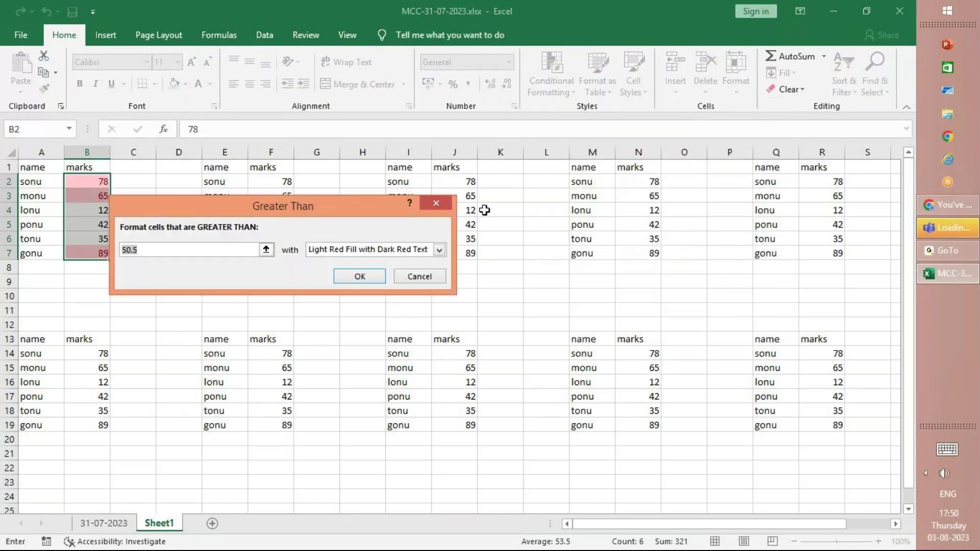
key(BackSpace)
text(60)
click(438, 250)
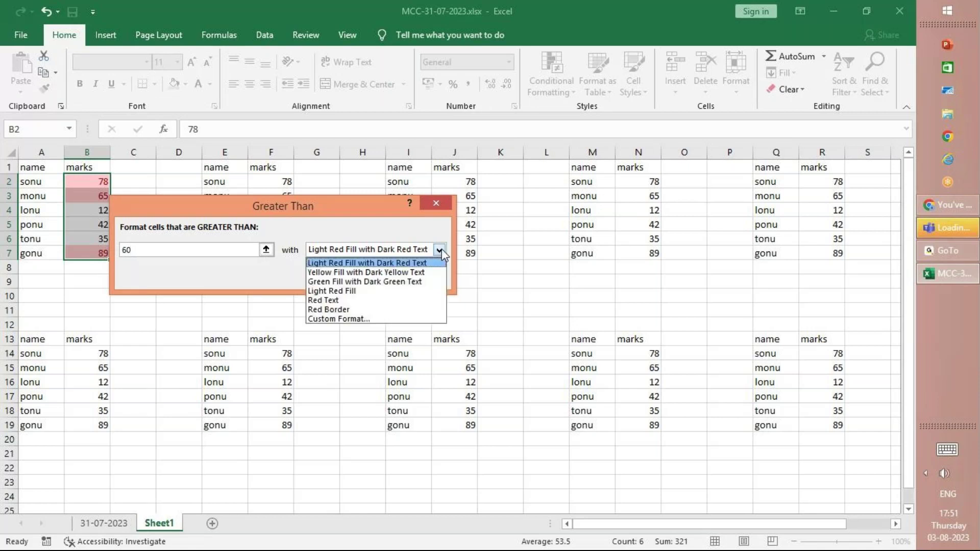
click(438, 281)
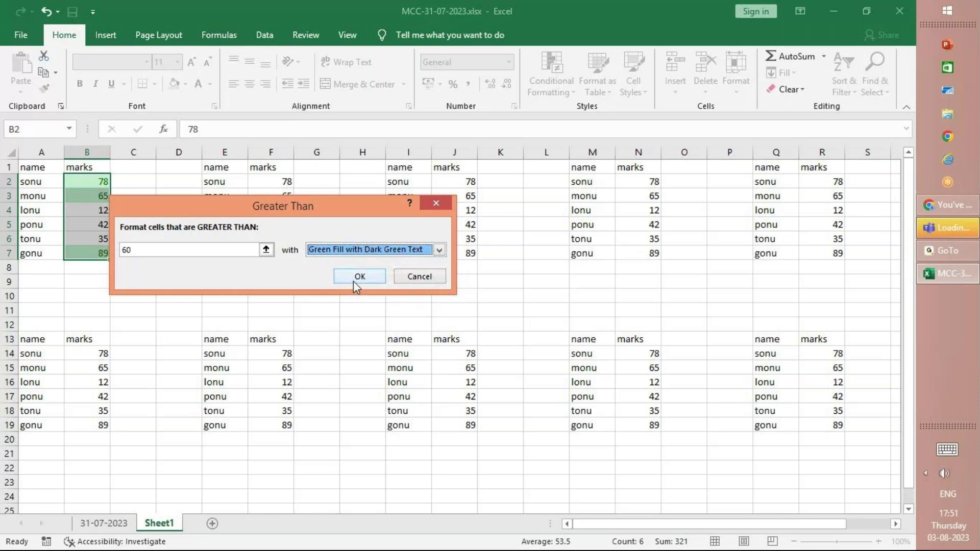
click(354, 281)
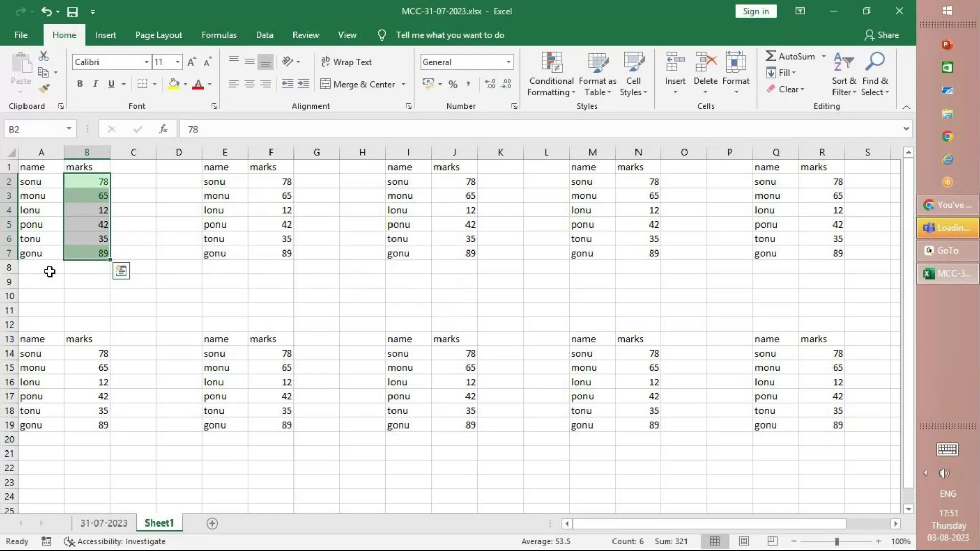
Step: Label the first table by entering GREATER THAN in cell A8 and making it bold
click(50, 273)
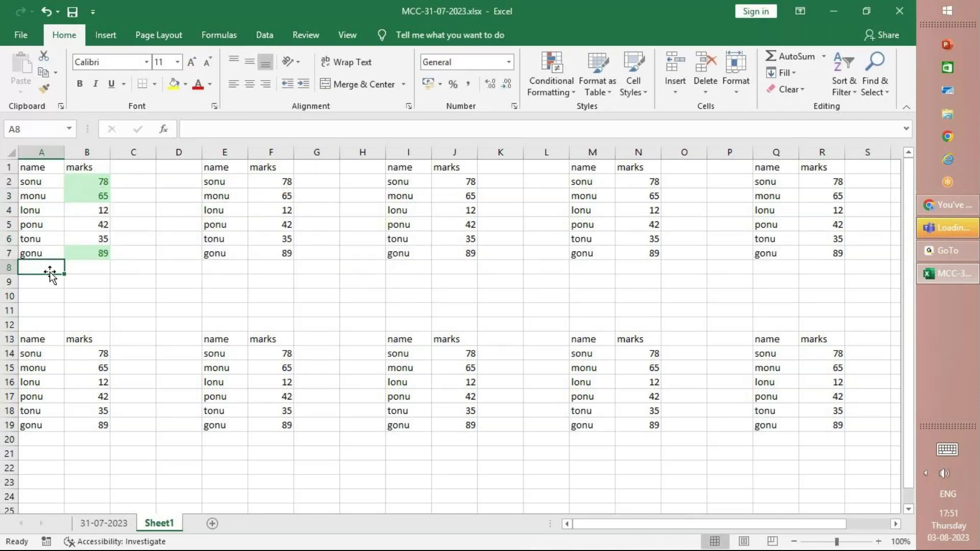
scroll(50, 273, up, 4)
scroll(50, 273, down, 2)
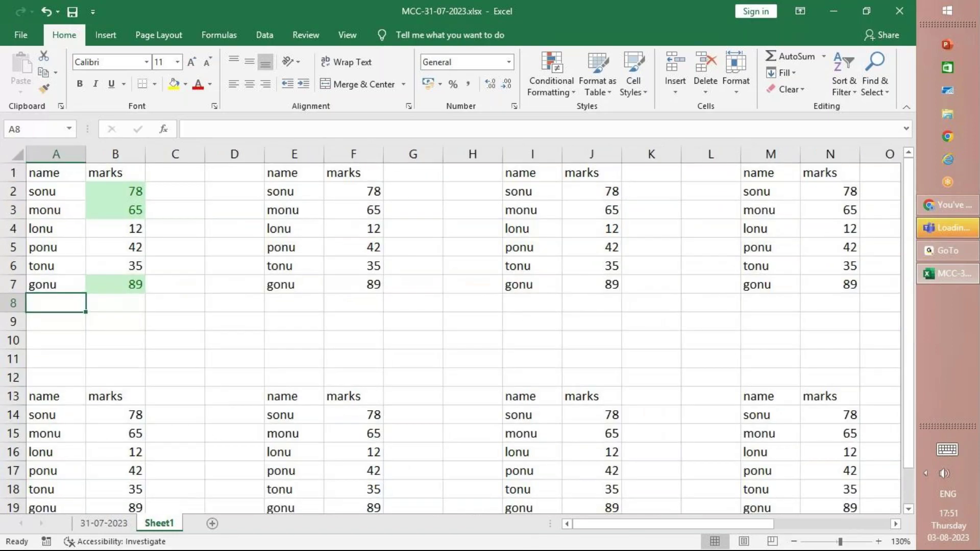
text(GREATER)
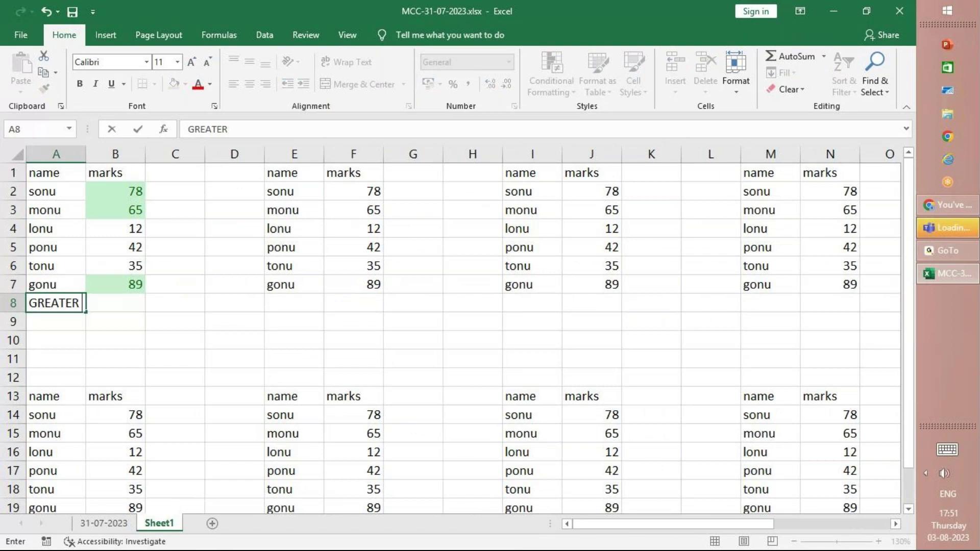
text( THAN)
key(Return)
click(84, 303)
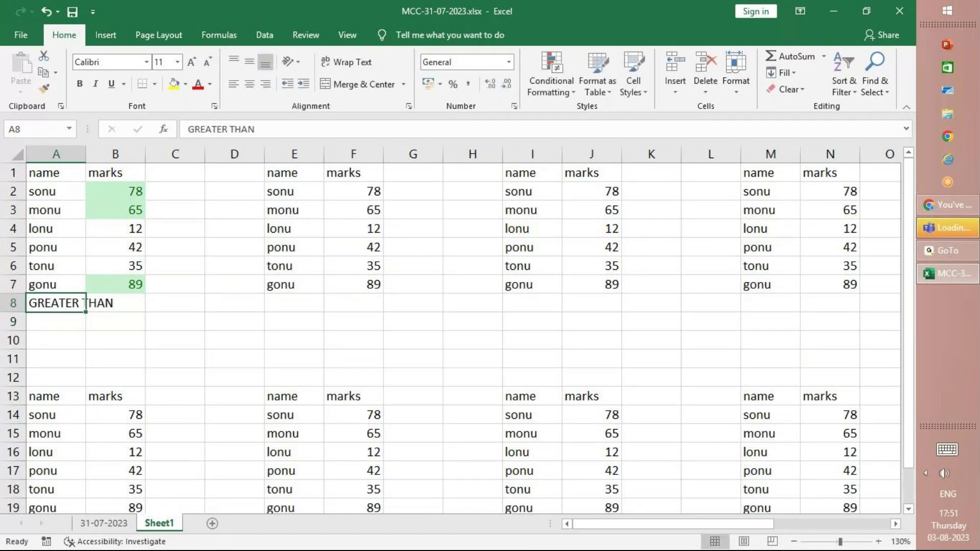
key(ctrl+b)
ctrl+double_click(47, 266)
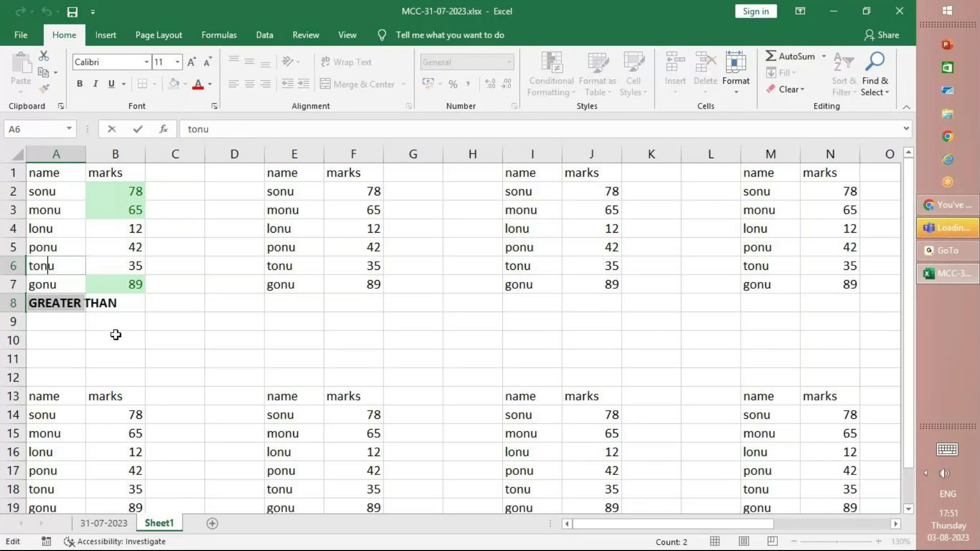
key(Escape)
click(375, 194)
click(550, 94)
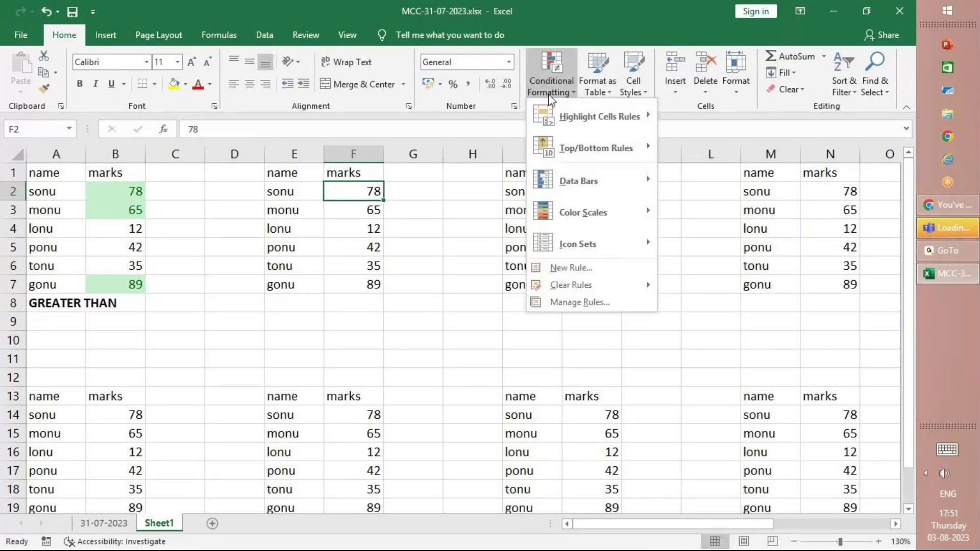
mouse_move(559, 109)
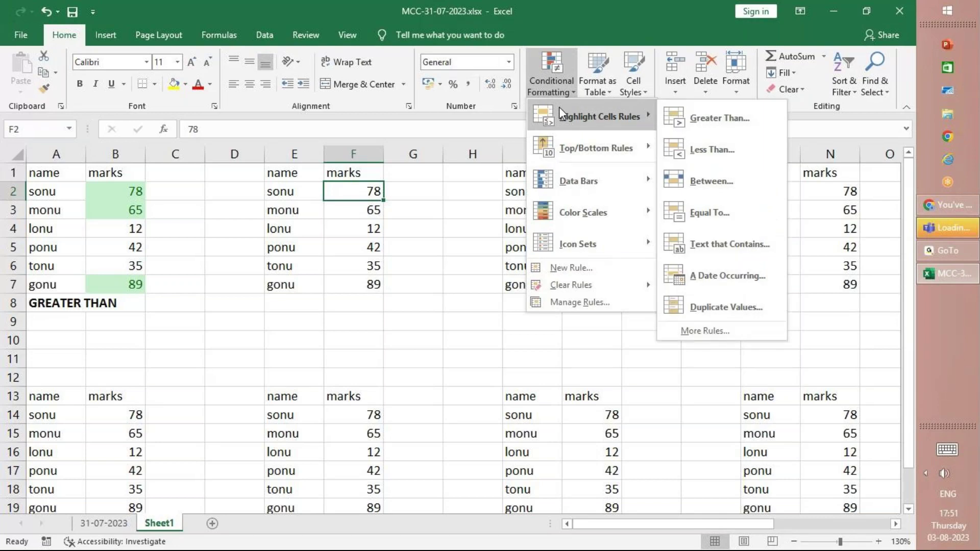
Step: Apply a Less Than highlight rule to the marks in F2:F7 for values below 50, using Light Red Fill
click(369, 190)
key(shift+Down)
key(shift+Down)
key(shift+Down)
key(shift+Down)
key(shift+Down)
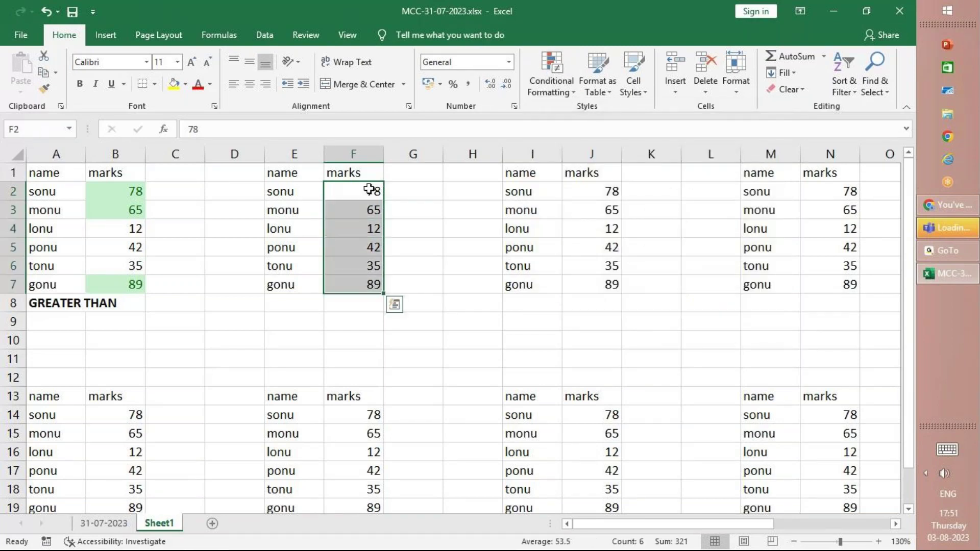
click(551, 76)
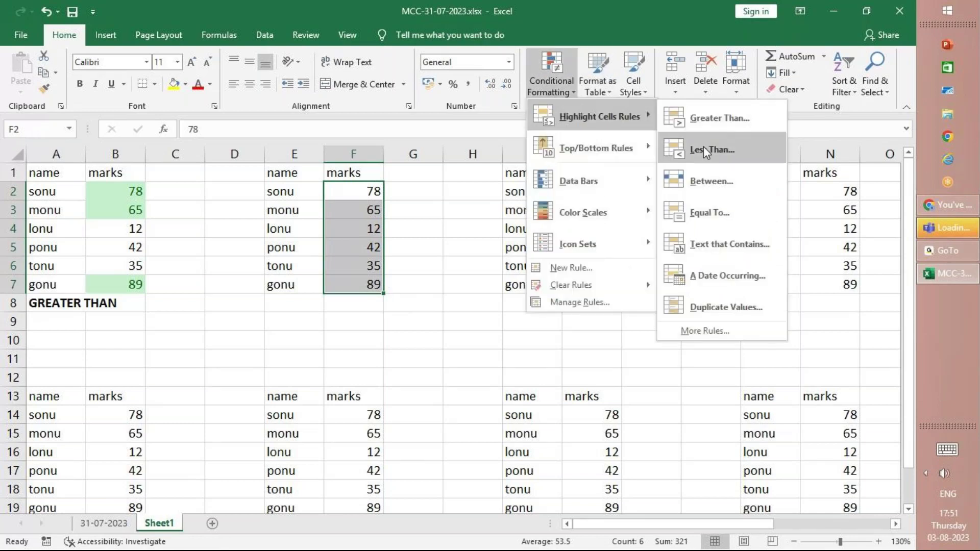
click(704, 150)
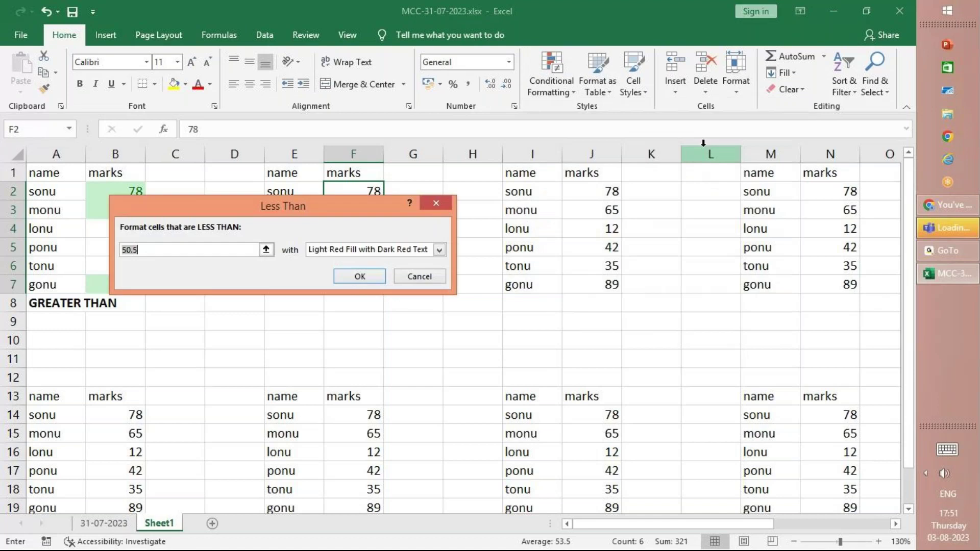
key(BackSpace)
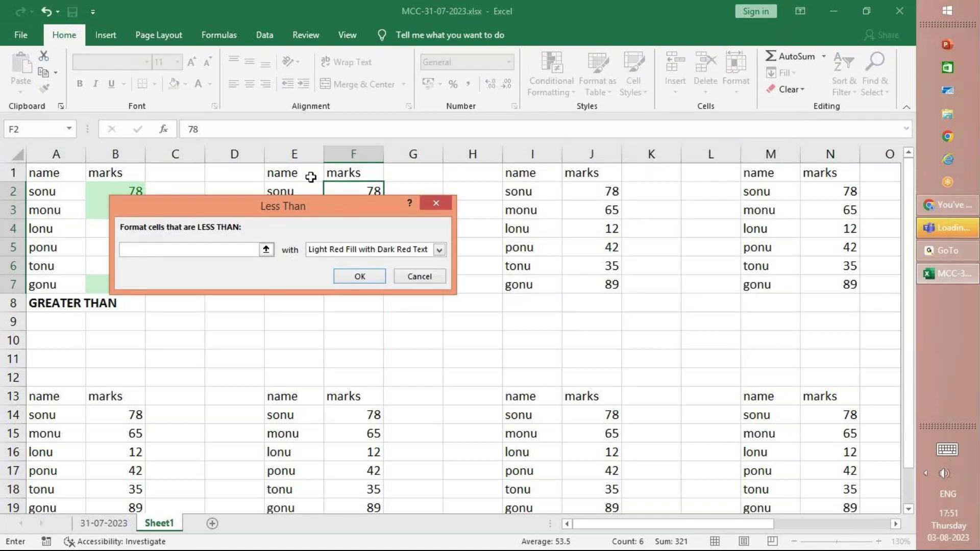
text(50)
click(438, 250)
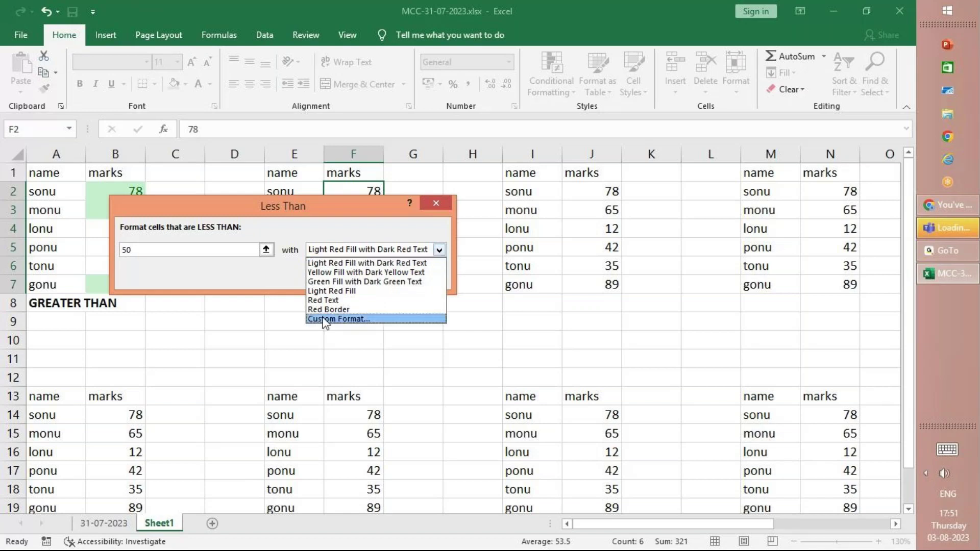
click(331, 300)
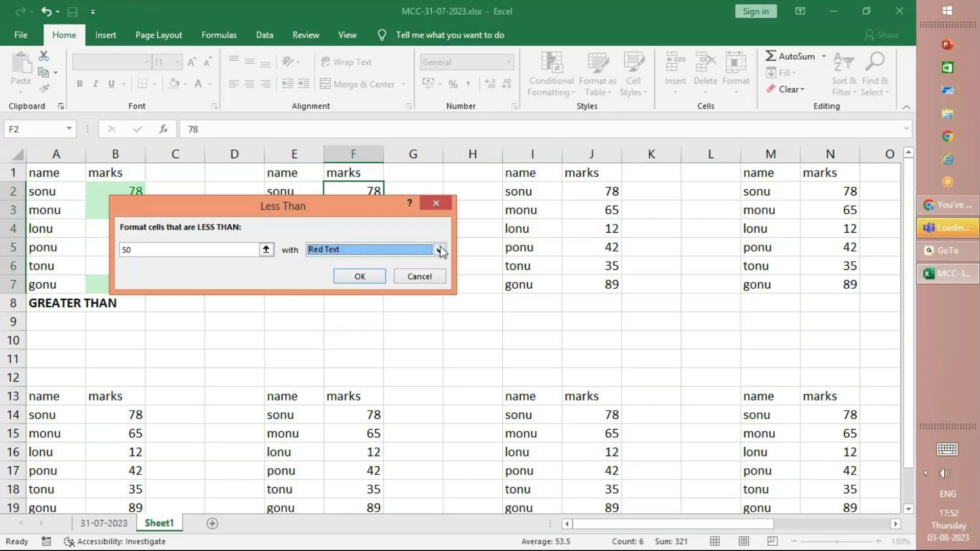
click(440, 250)
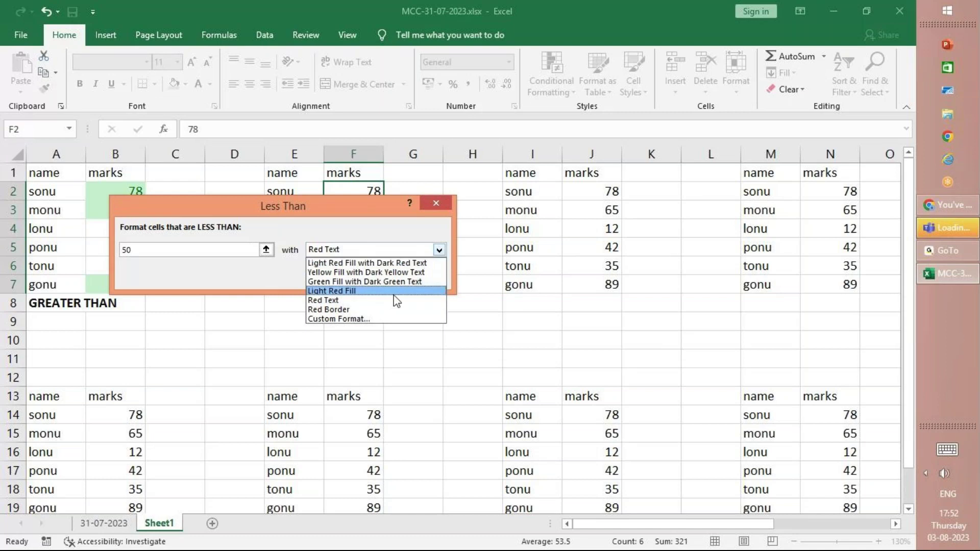
click(395, 291)
click(376, 278)
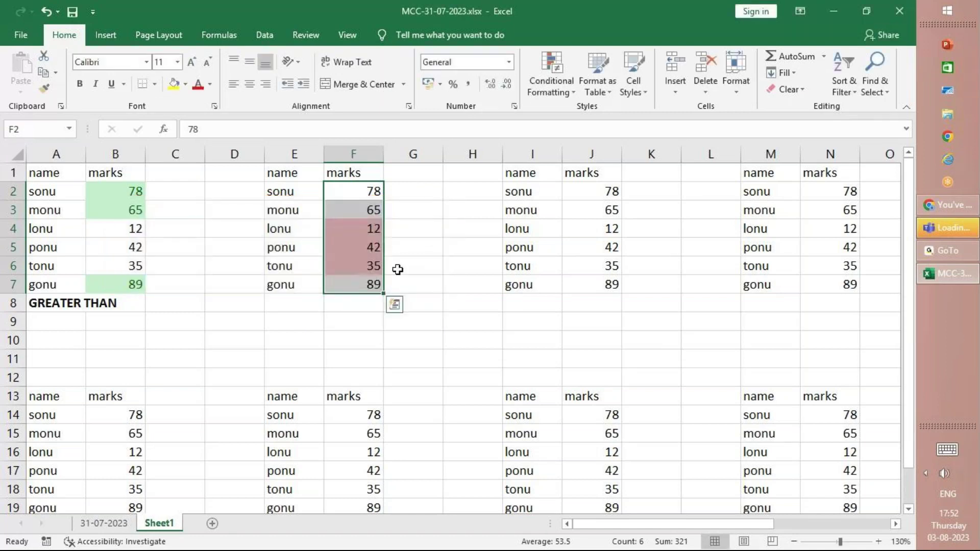
click(433, 265)
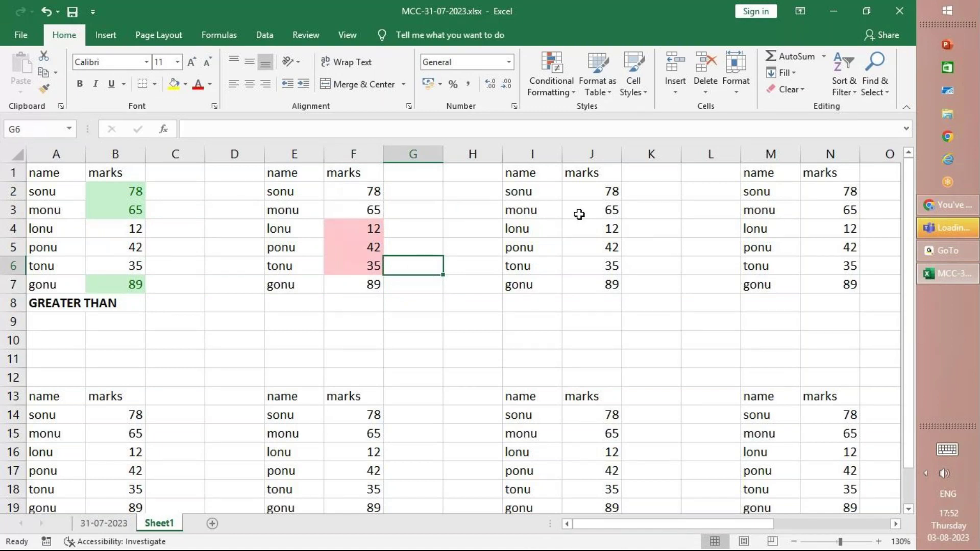
click(587, 199)
key(shift+Down)
key(shift+Down)
key(shift+Down)
key(shift+Down)
key(shift+Down)
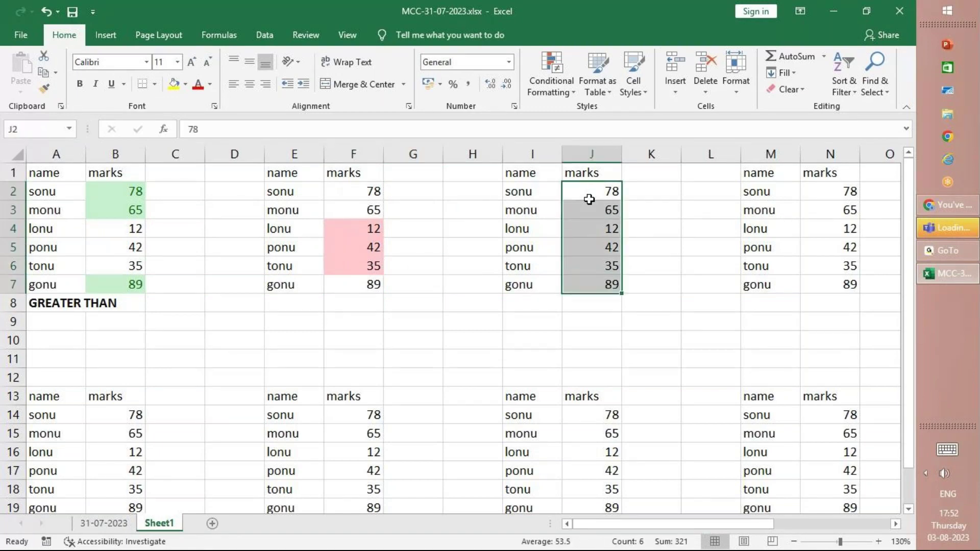
Step: Label the second table by entering LESS THAN in cell E8 and making it bold
click(300, 307)
text(LESS )
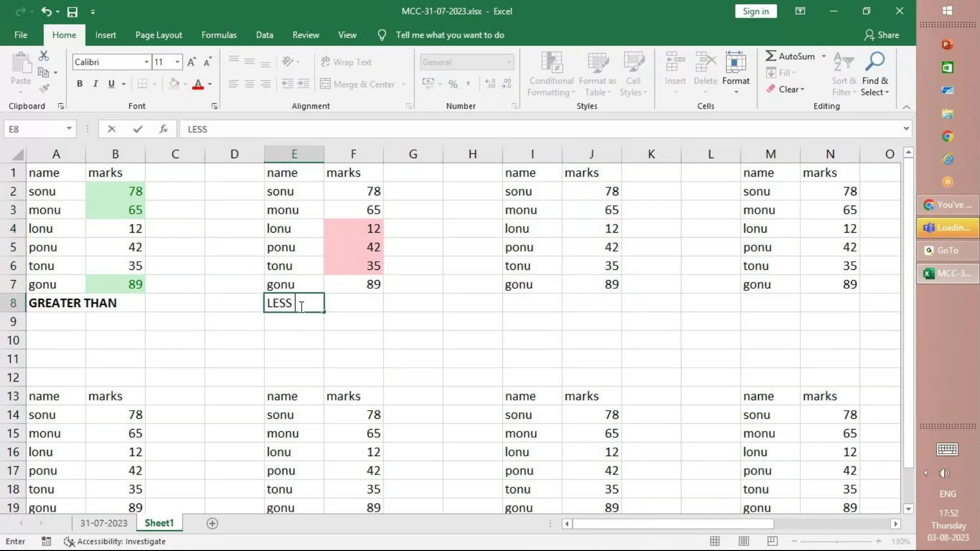
text(THAN)
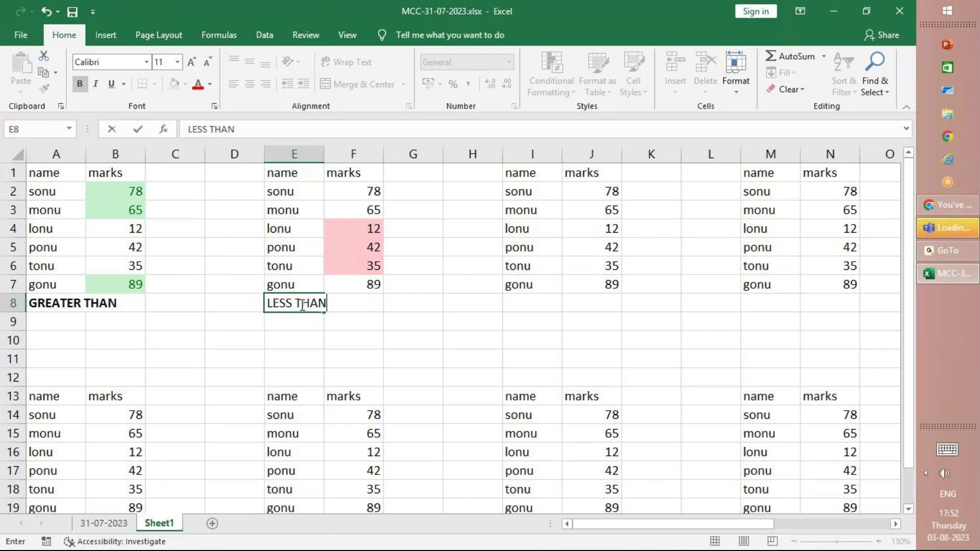
key(ctrl+Return)
key(ctrl+b)
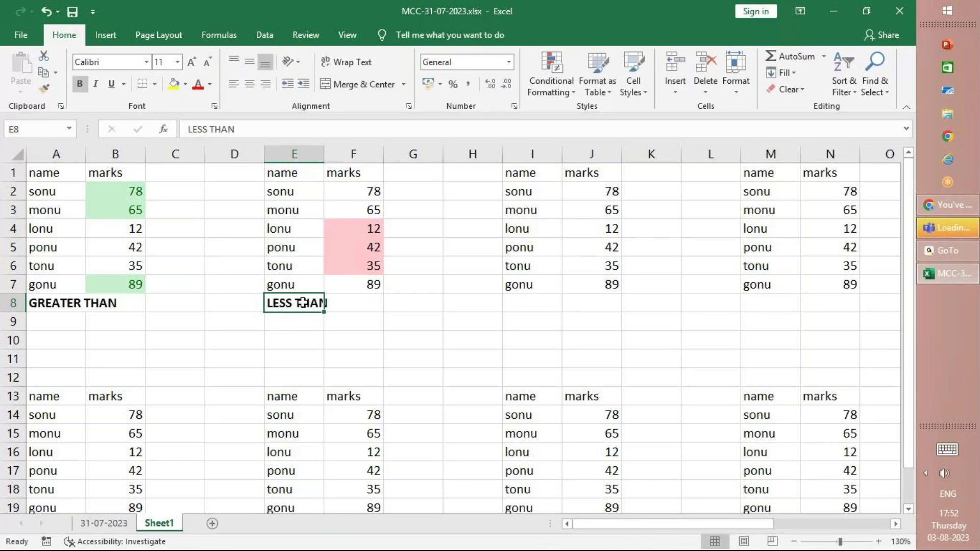
Step: Apply a Between highlight rule to the marks in J2:J7 for values from 31 to 70, using Yellow Fill with Dark Yellow Text
click(612, 195)
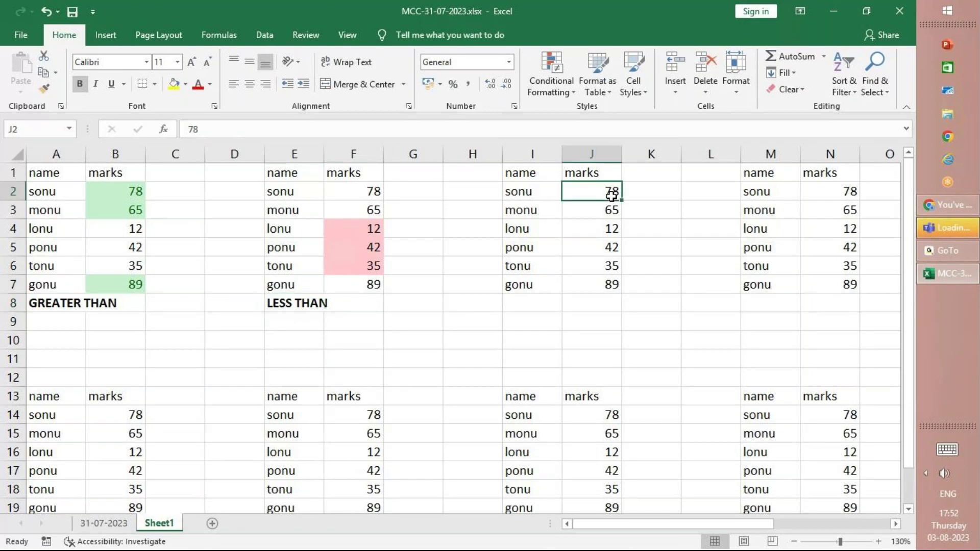
key(shift+Down)
key(shift+Down)
key(shift+Down)
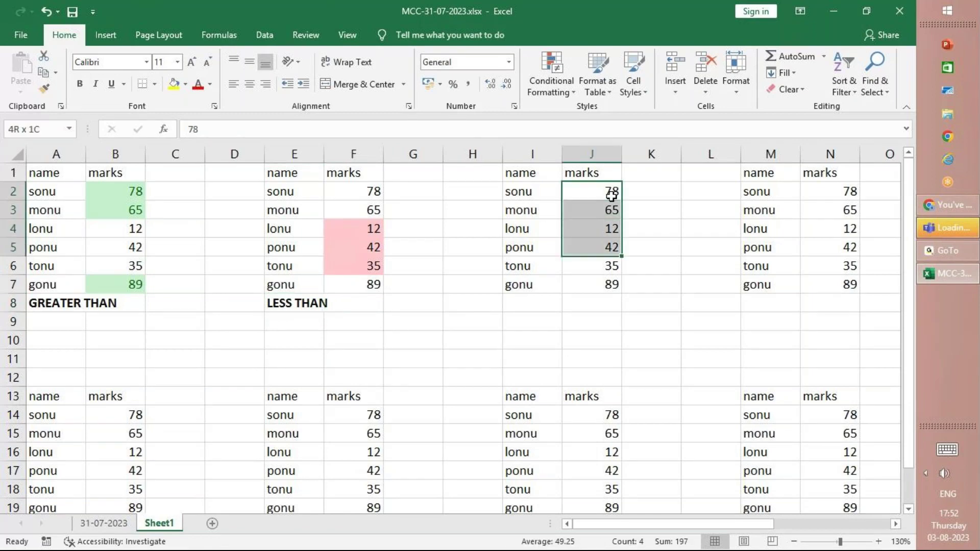
key(shift+Down)
key(shift+Down)
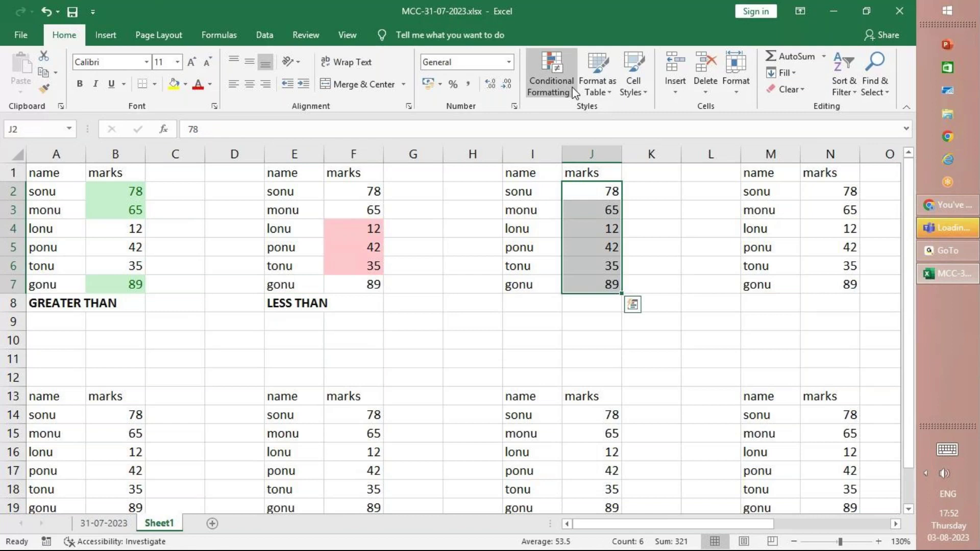
click(575, 93)
mouse_move(584, 103)
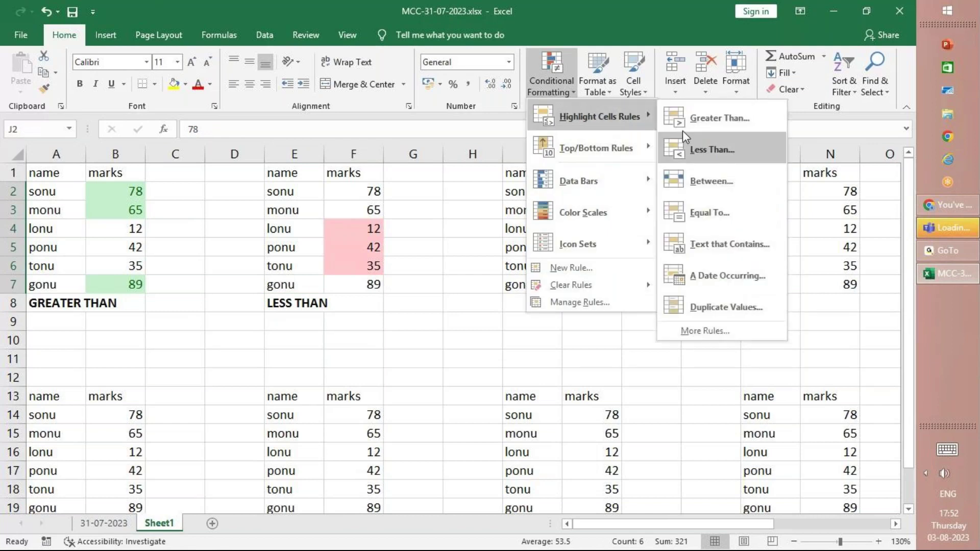
click(723, 176)
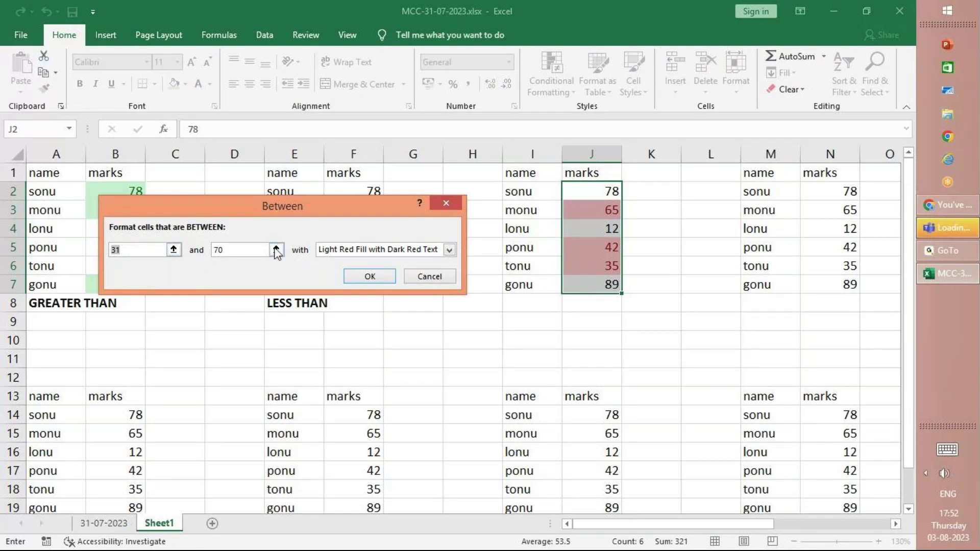
click(442, 244)
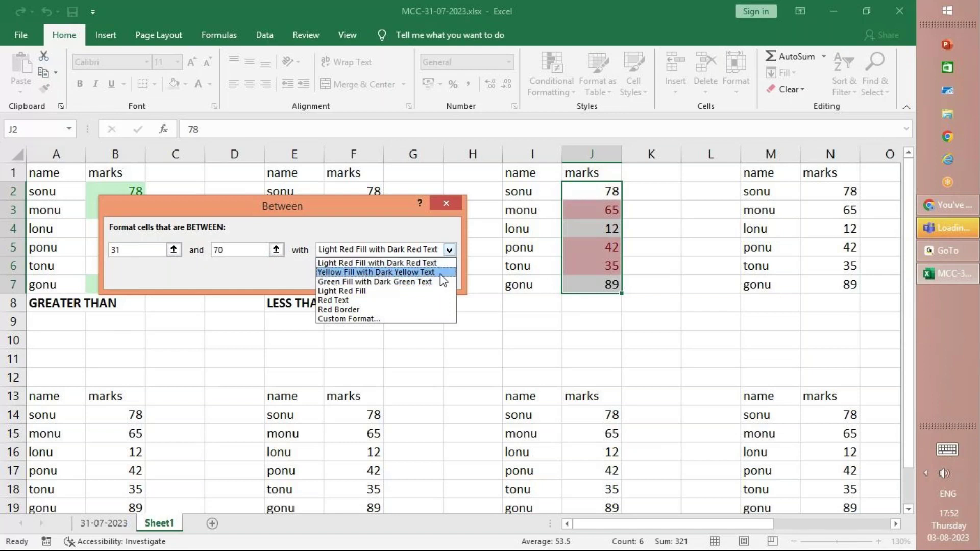
click(442, 272)
click(369, 277)
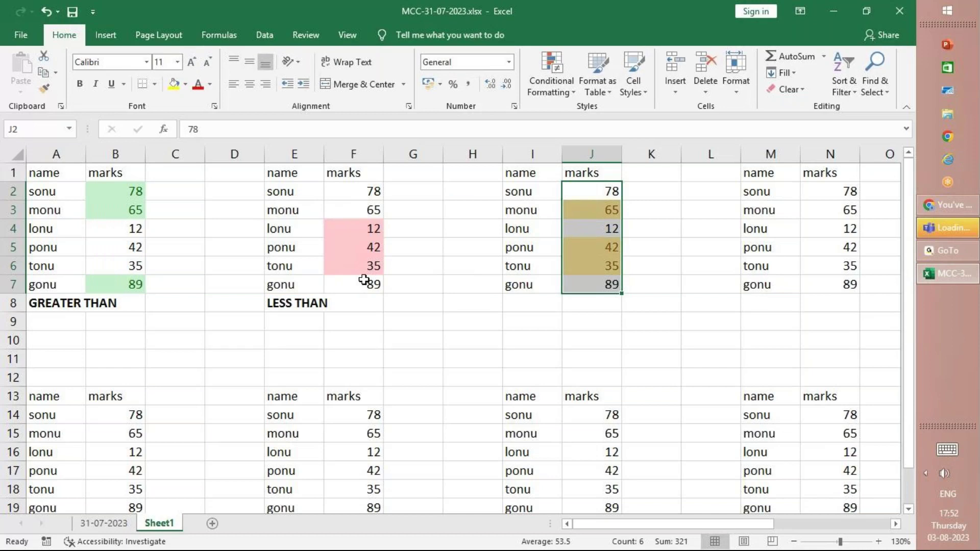
Step: Label the third table by entering BETWEEN in cell I8 and making it bold
scroll(364, 279, right, 3)
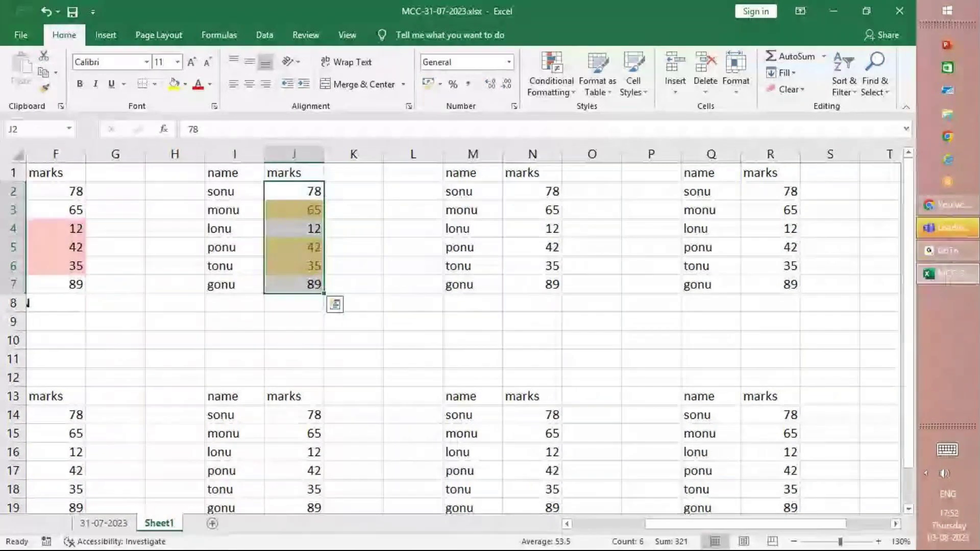
click(234, 303)
text(BET)
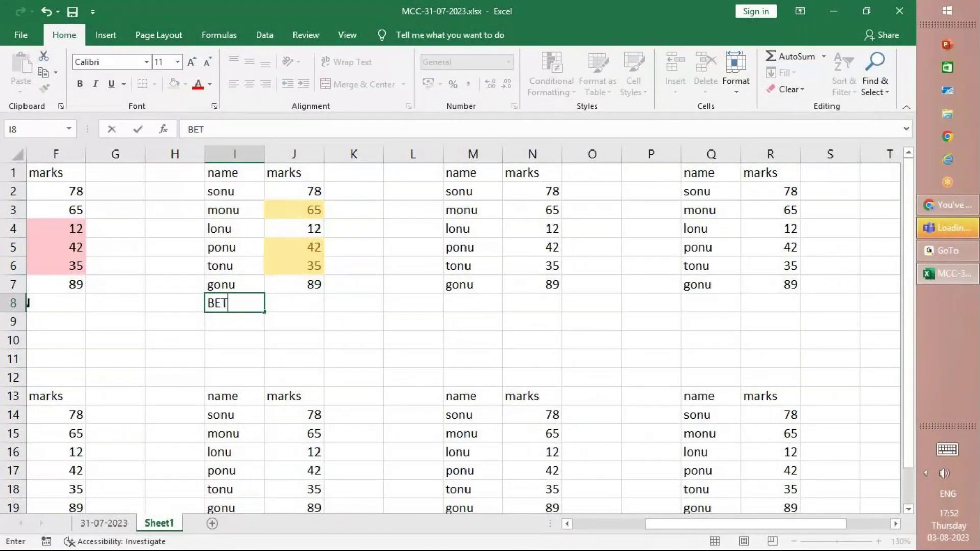
text(WEEN)
key(Up)
key(Down)
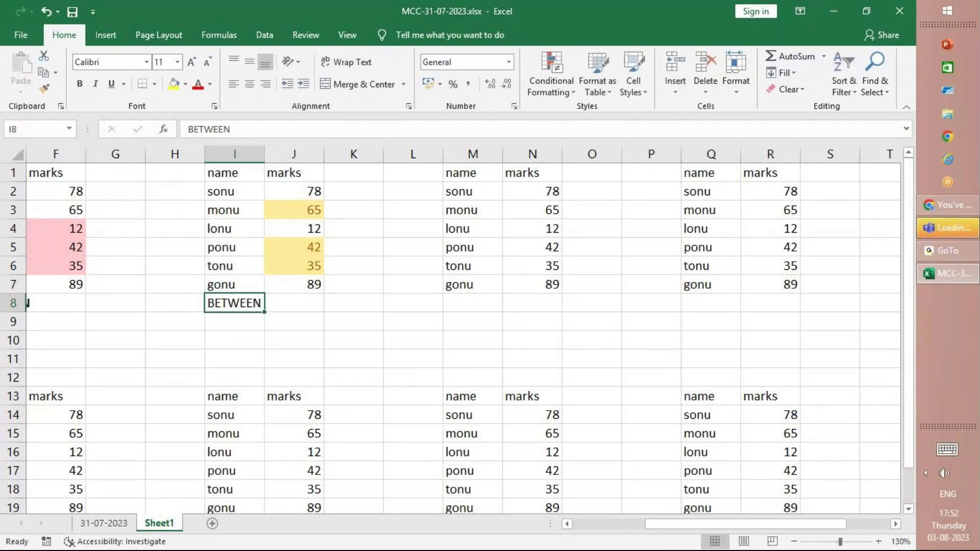
key(ctrl+b)
text(0)
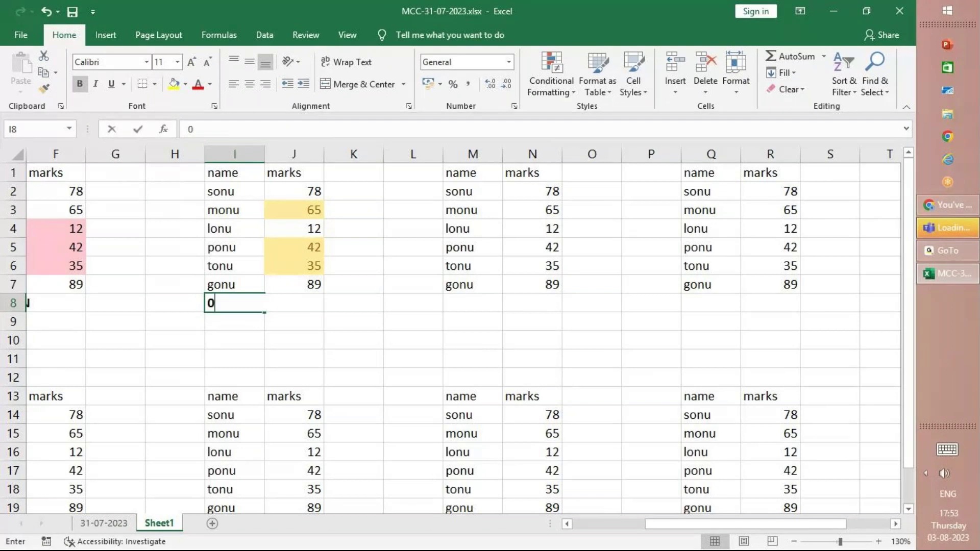
key(ctrl+z)
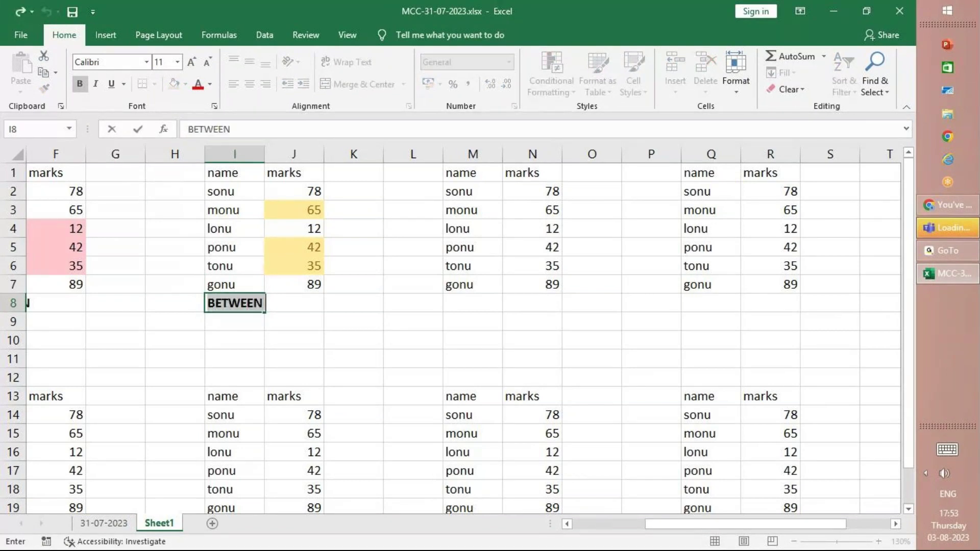
key(Return)
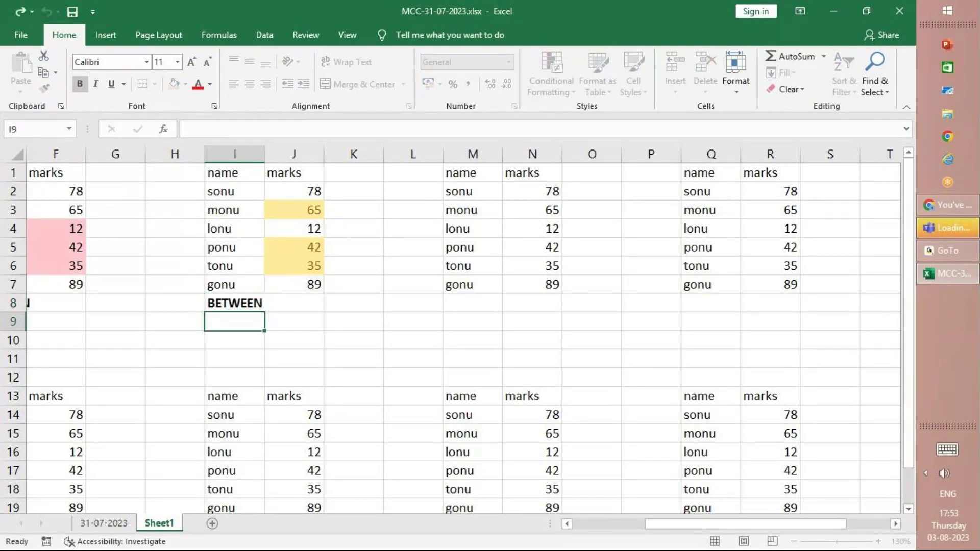
Step: Apply an Equal To highlight rule to the marks in N2:N7 for the value 65, using Light Red Fill with Dark Red Text
key(Right)
key(Right)
key(Right)
key(Right)
key(Right)
key(Up)
key(Up)
key(Up)
key(Up)
key(Up)
key(Up)
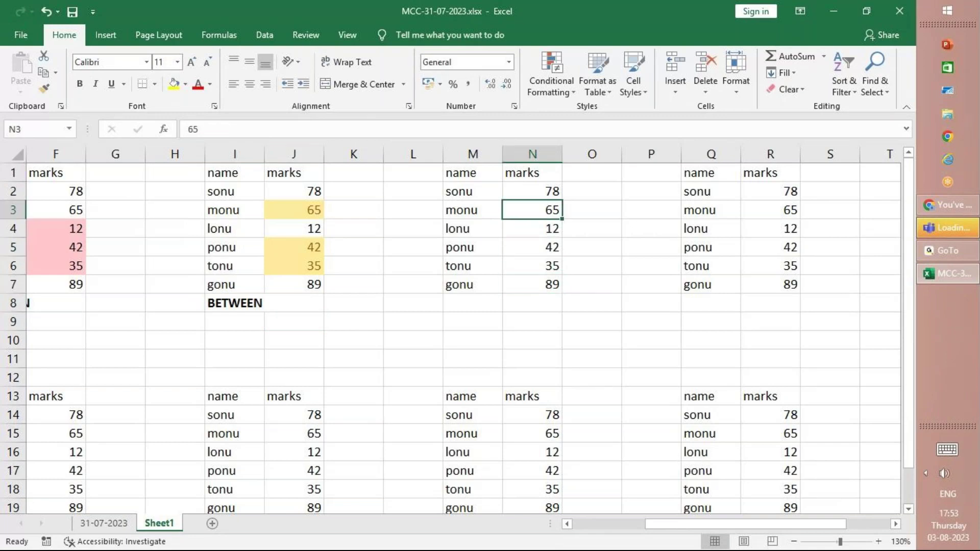
key(Up)
key(shift+Down)
key(shift+Down)
key(shift+Down)
key(shift+Down)
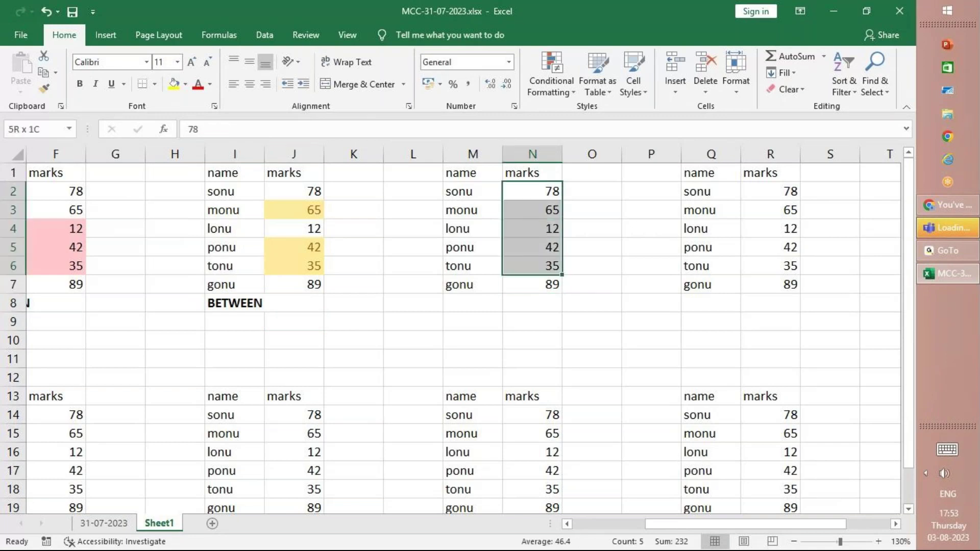
key(shift+Down)
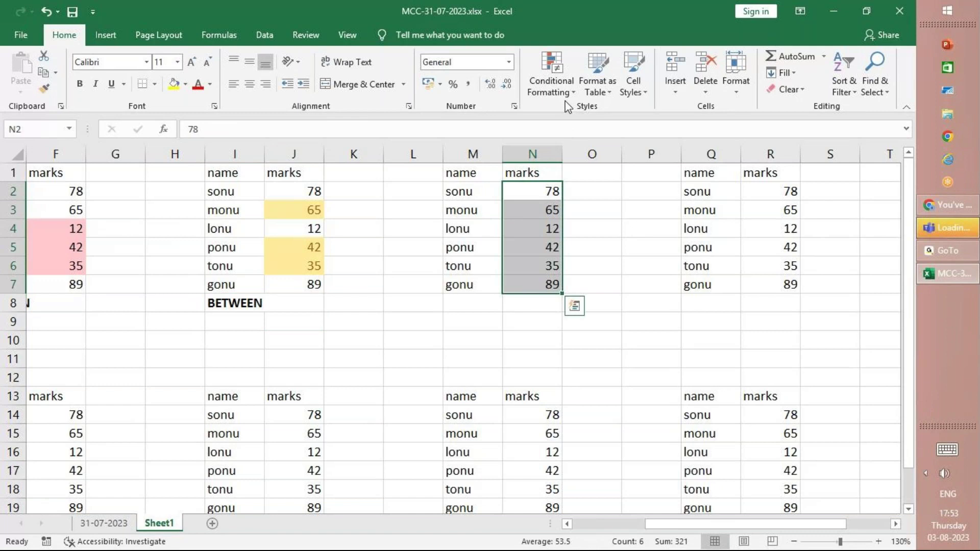
click(561, 84)
mouse_move(583, 106)
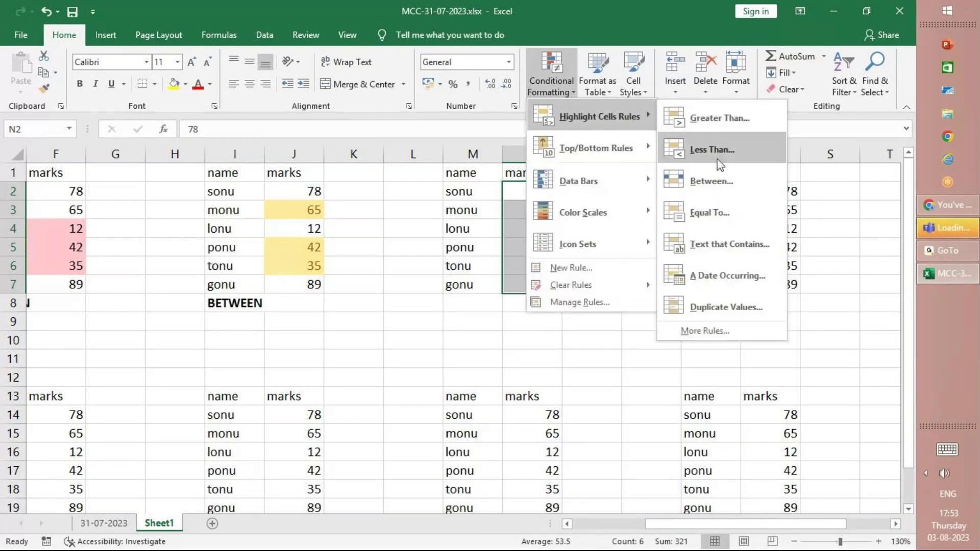
click(714, 213)
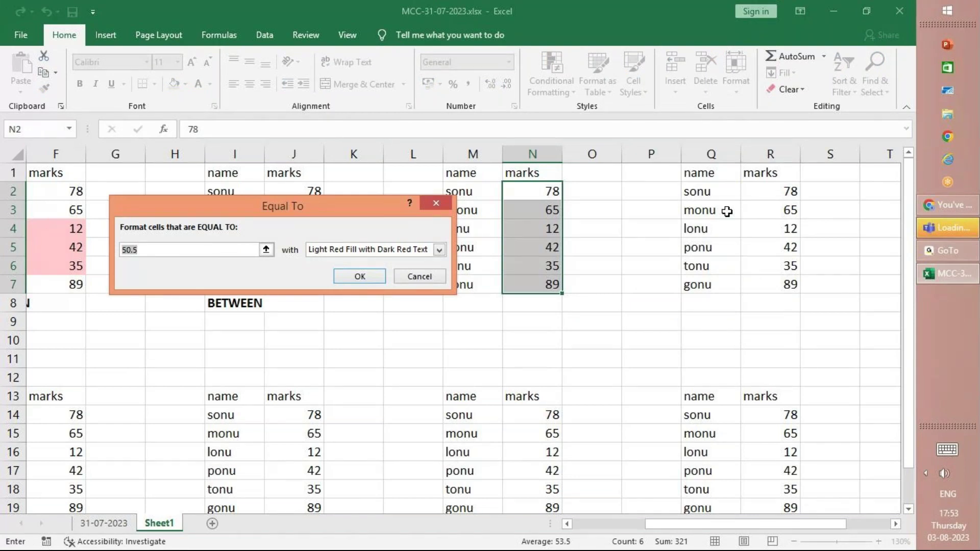
text(65)
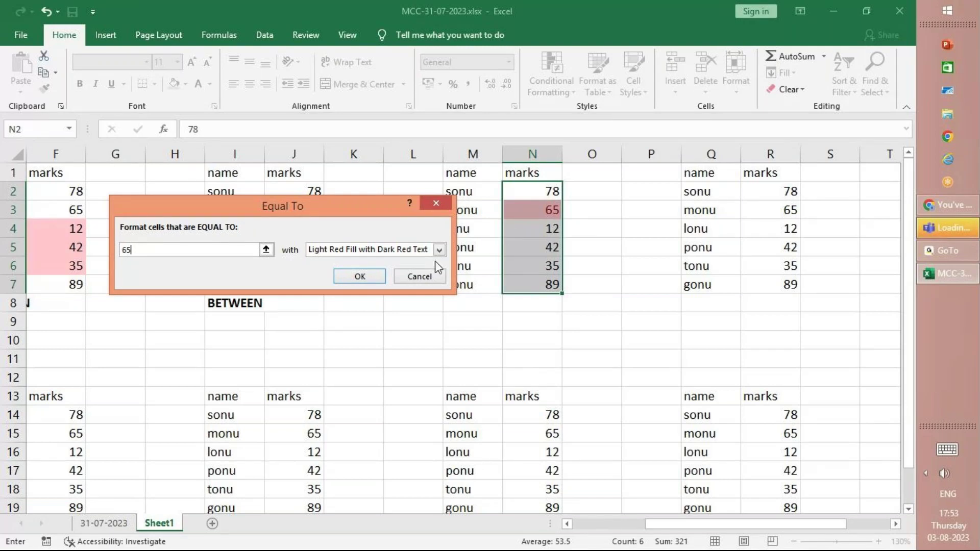
click(379, 286)
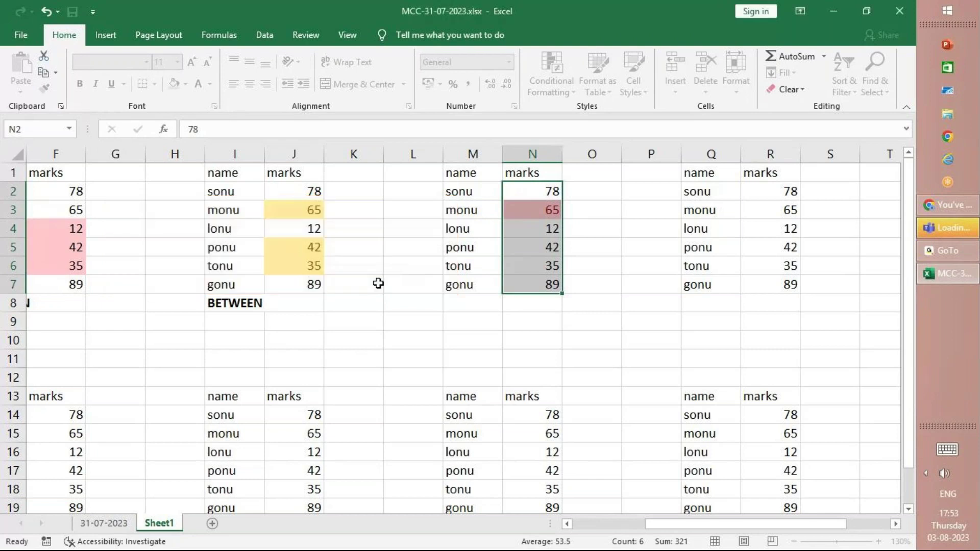
Step: Label the fourth table by entering EQUAL in cell M8 and making it bold
click(475, 309)
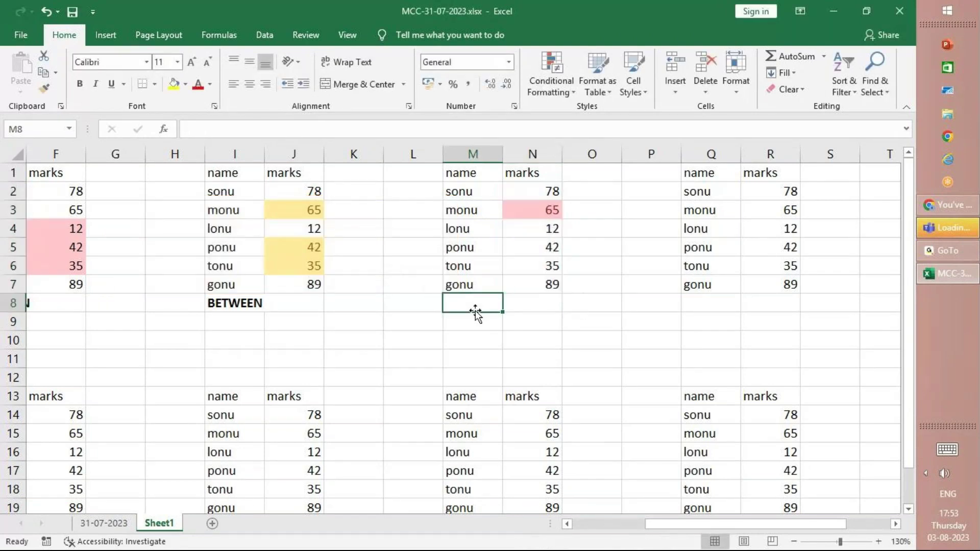
text(EQUAL)
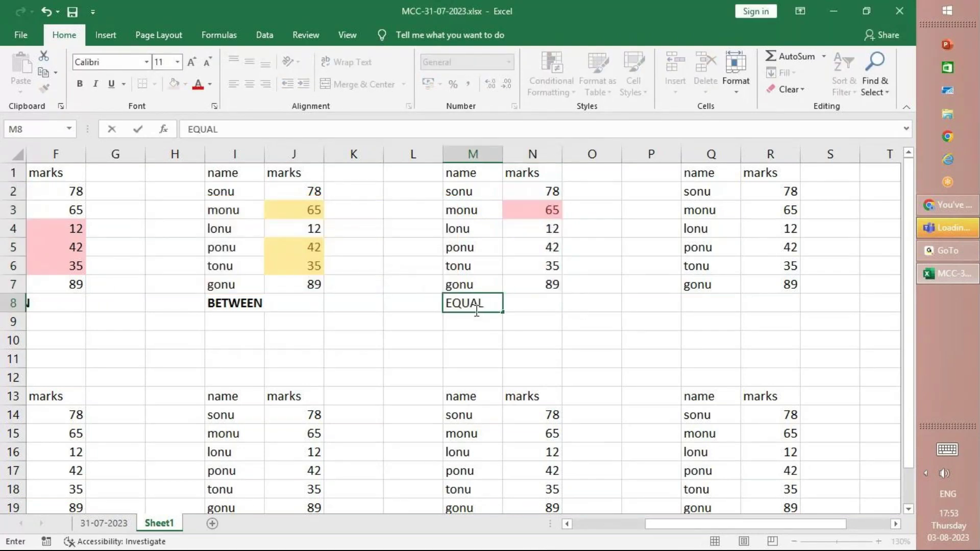
key(Return)
click(476, 310)
key(ctrl+b)
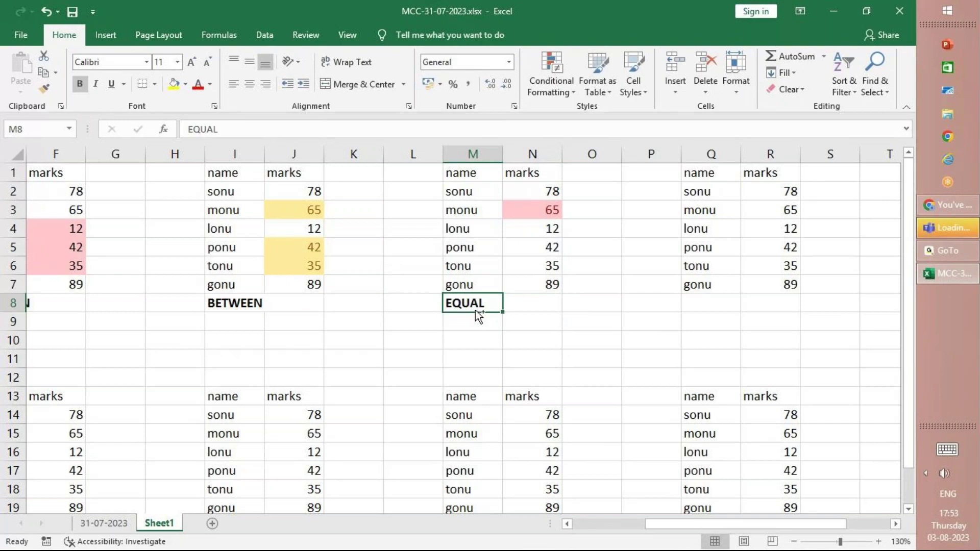
key(Right)
key(Right)
key(Right)
key(Right)
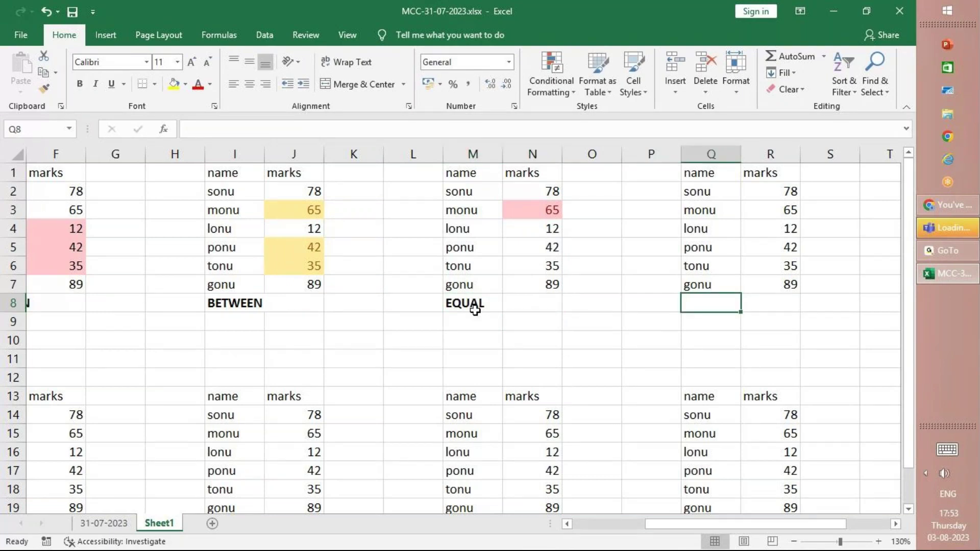
key(Right)
scroll(474, 310, right, 3)
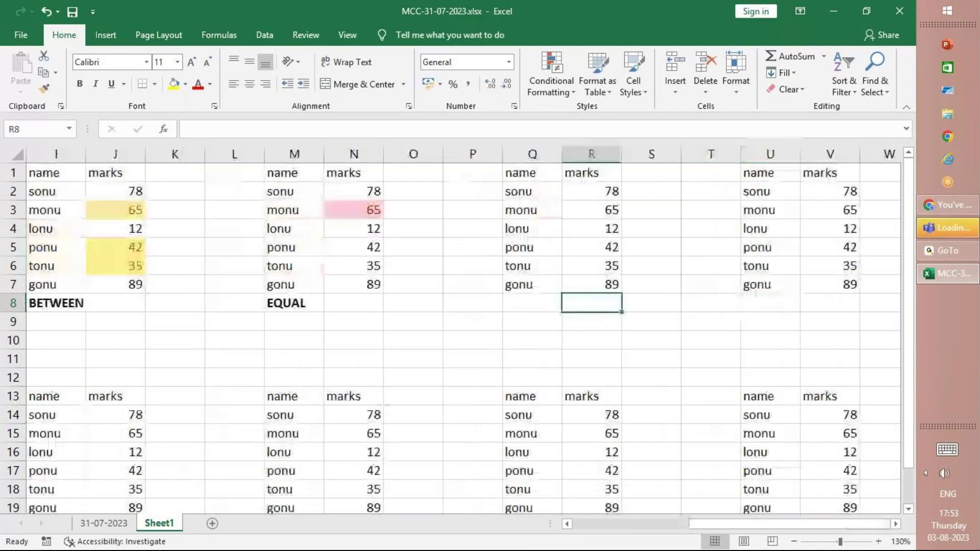
click(592, 191)
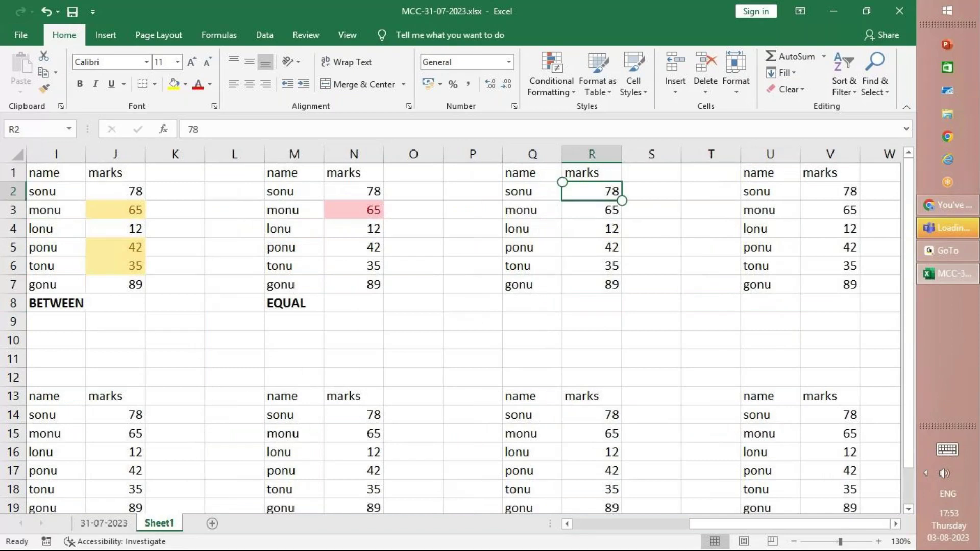
Step: Repeat the Equal To highlight rule on N2:N7 for the value 65, keeping Light Red Fill with Dark Red Text
key(Left)
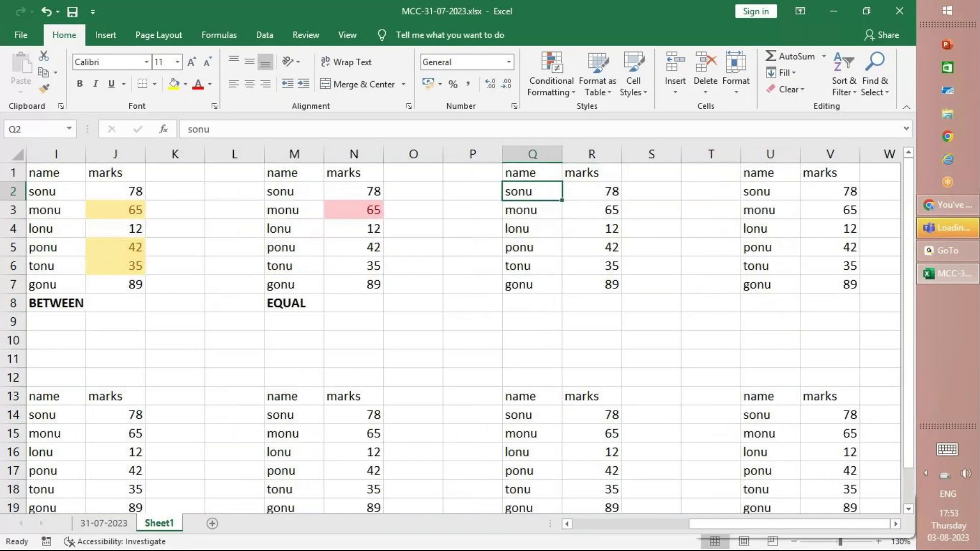
key(Left)
key(Left)
key(Left)
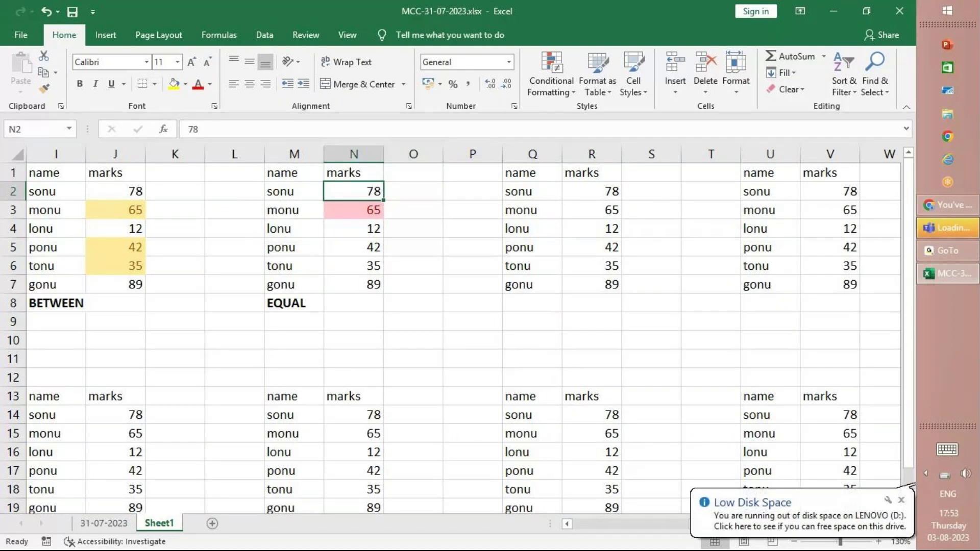
key(shift+Down)
key(shift+Down)
key(shift+Down)
key(shift+Down)
key(shift+Down)
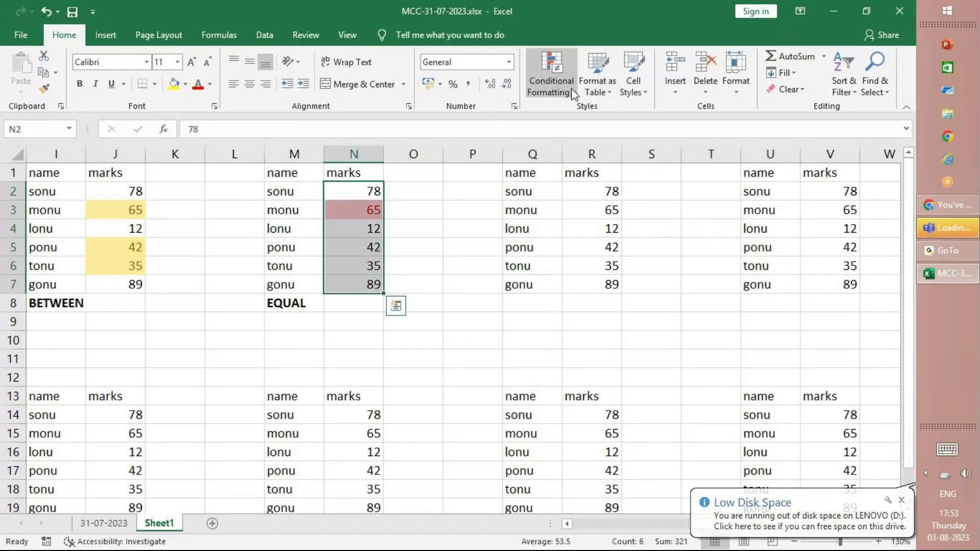
click(549, 87)
mouse_move(612, 116)
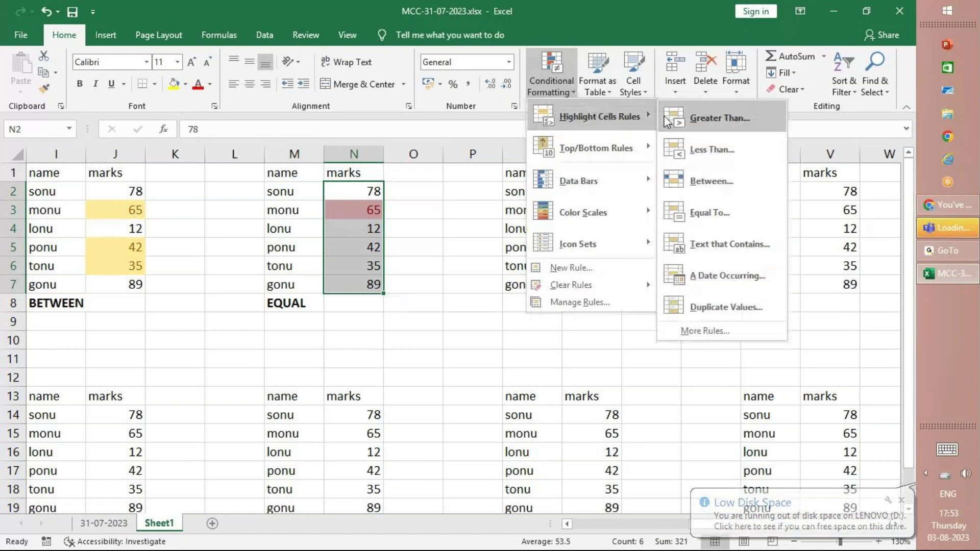
click(718, 225)
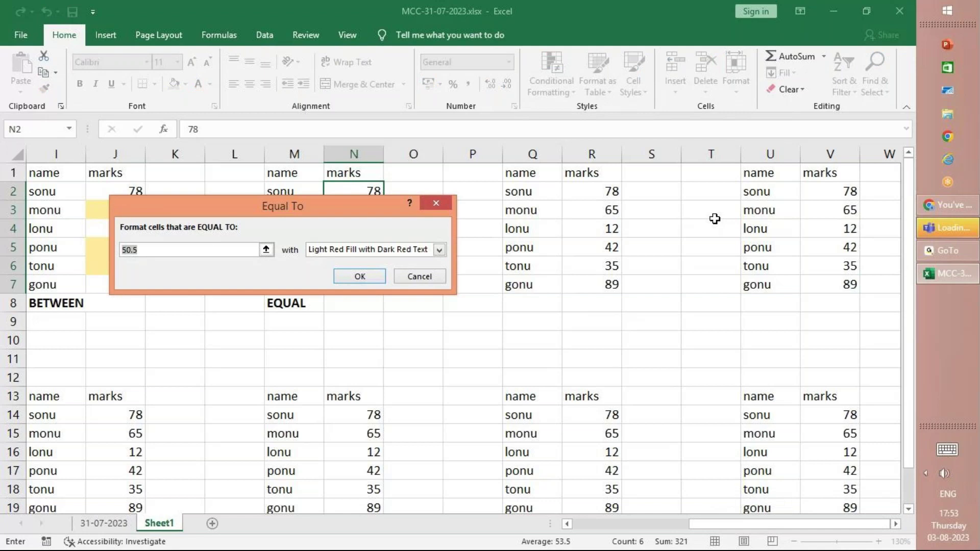
key(BackSpace)
text(65)
click(352, 277)
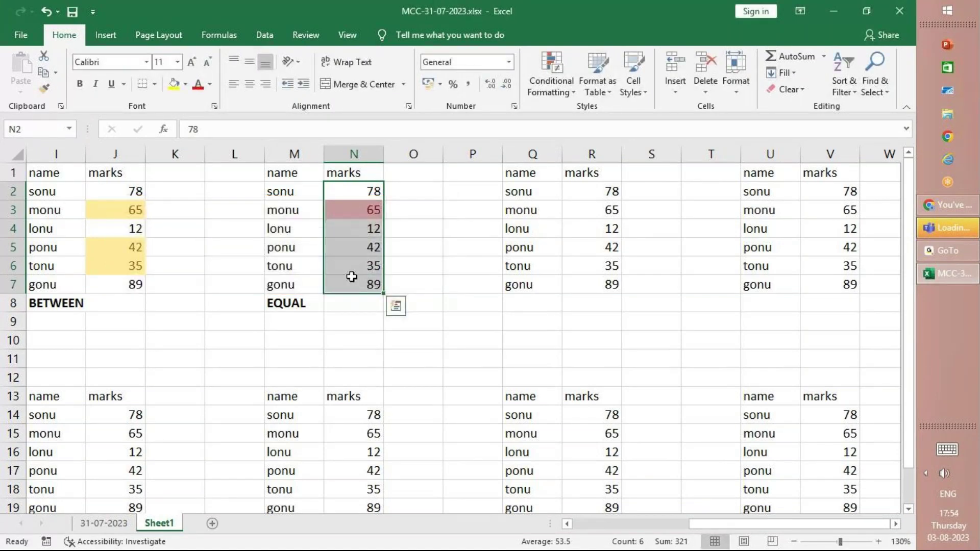
click(351, 276)
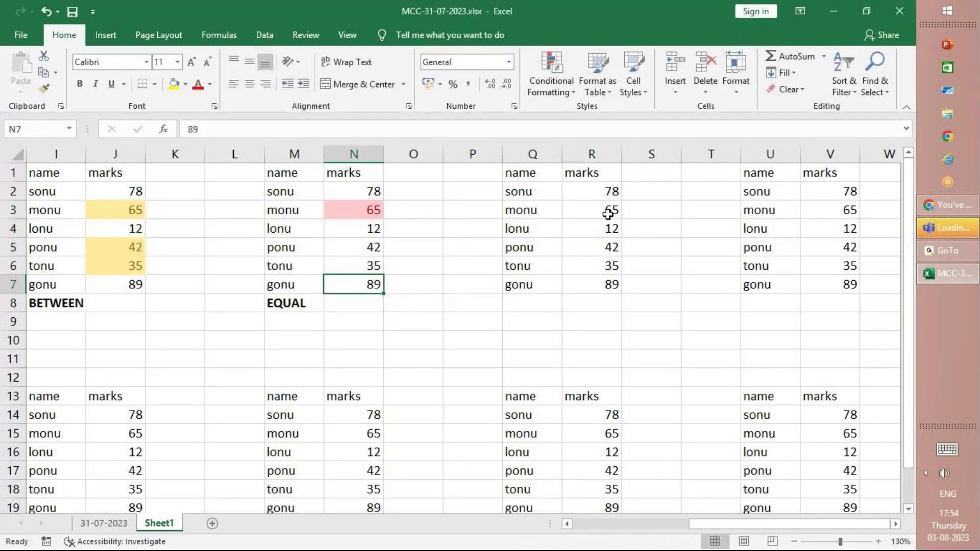
click(592, 193)
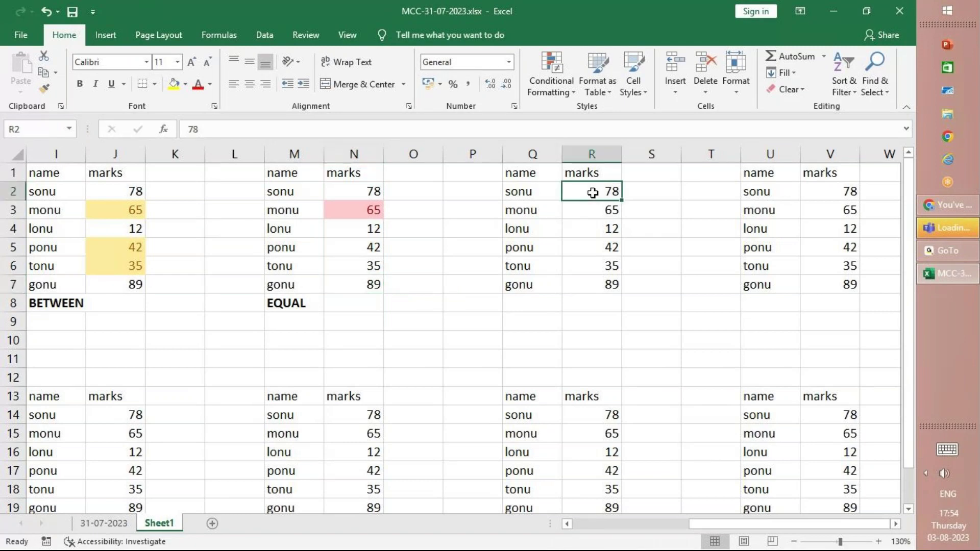
key(shift+Down)
key(shift+Down)
key(shift+Down)
key(shift+Down)
key(shift+Down)
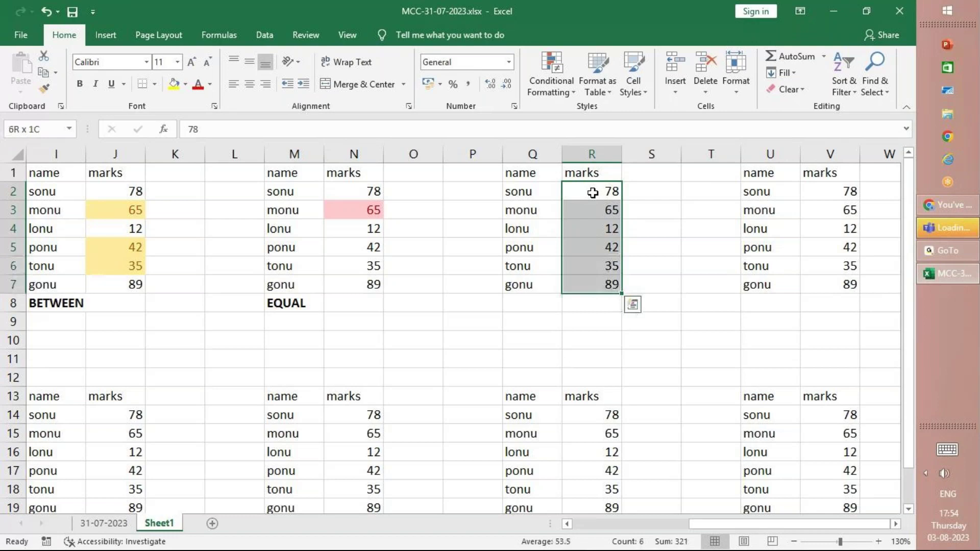
click(551, 74)
mouse_move(598, 125)
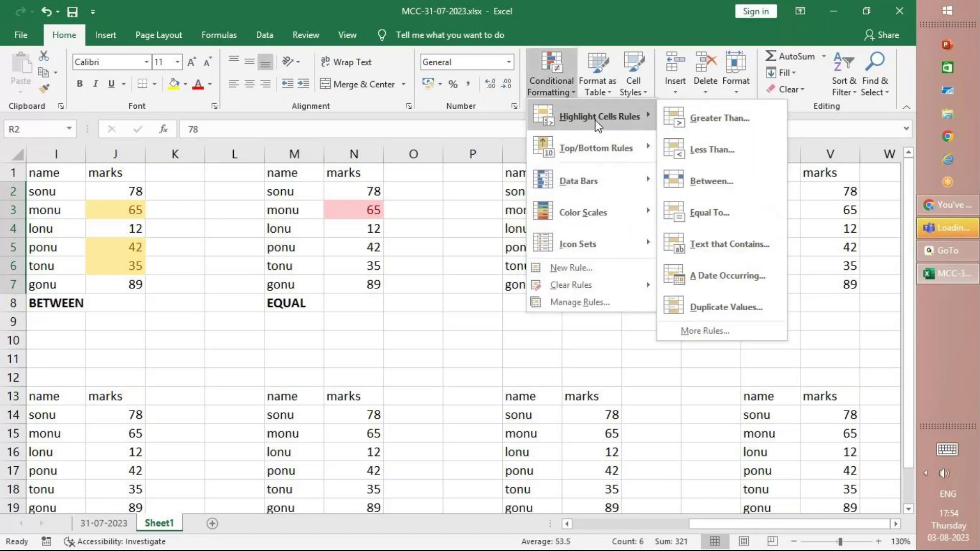
click(443, 176)
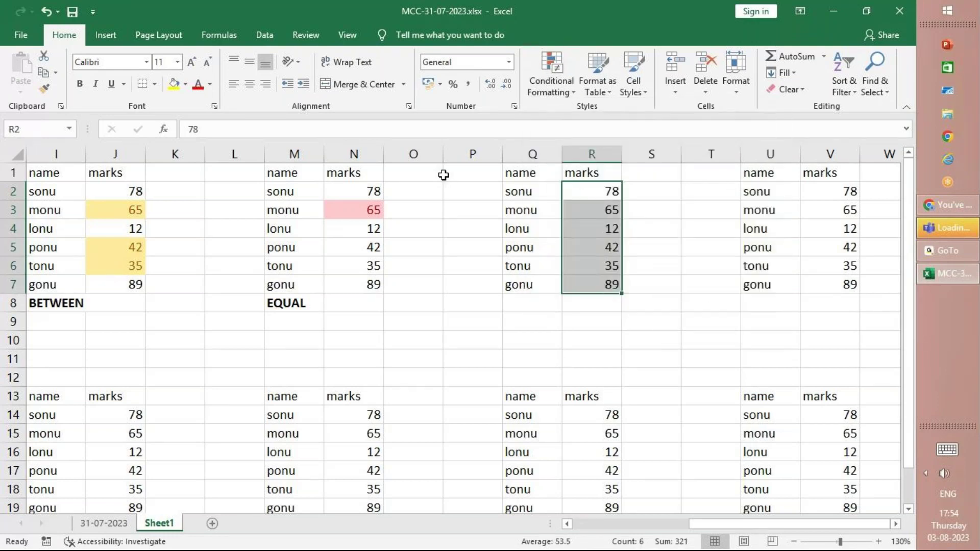
click(525, 177)
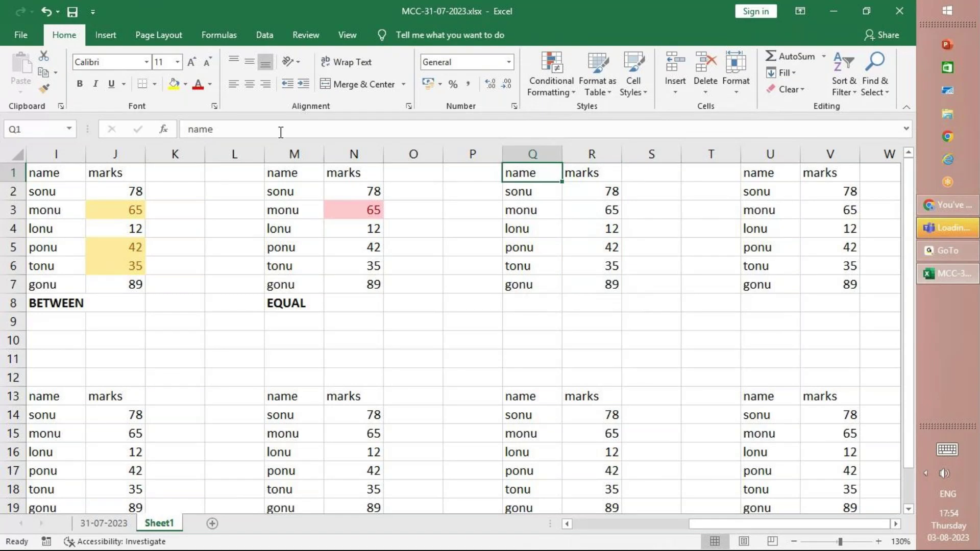
Step: Apply a Text That Contains highlight rule to the whole sheet for the text "name", using a custom format with purple font
click(16, 156)
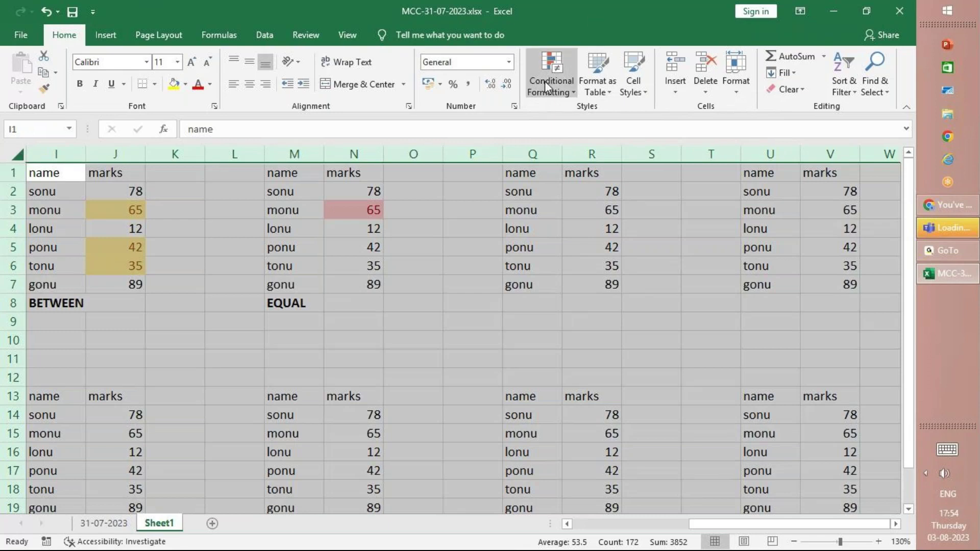
click(561, 82)
mouse_move(575, 114)
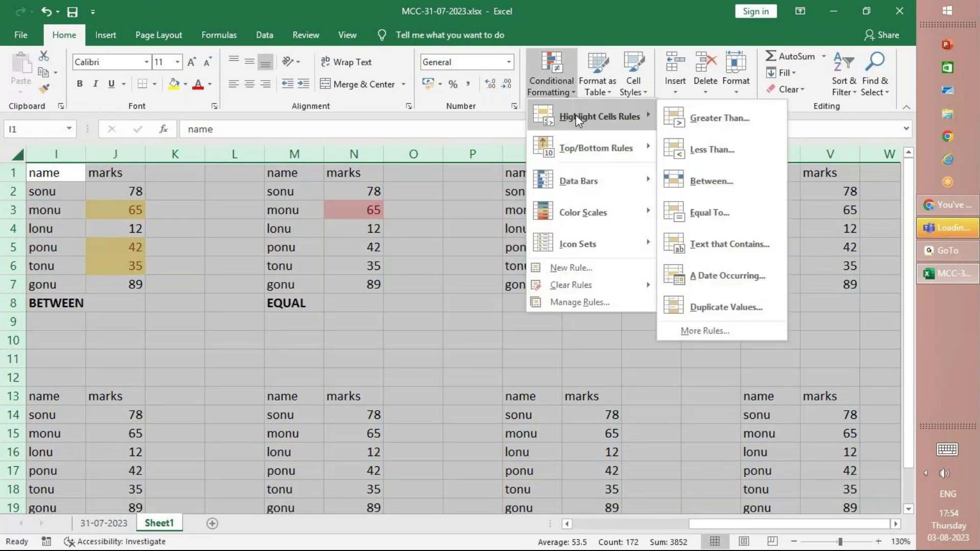
click(723, 242)
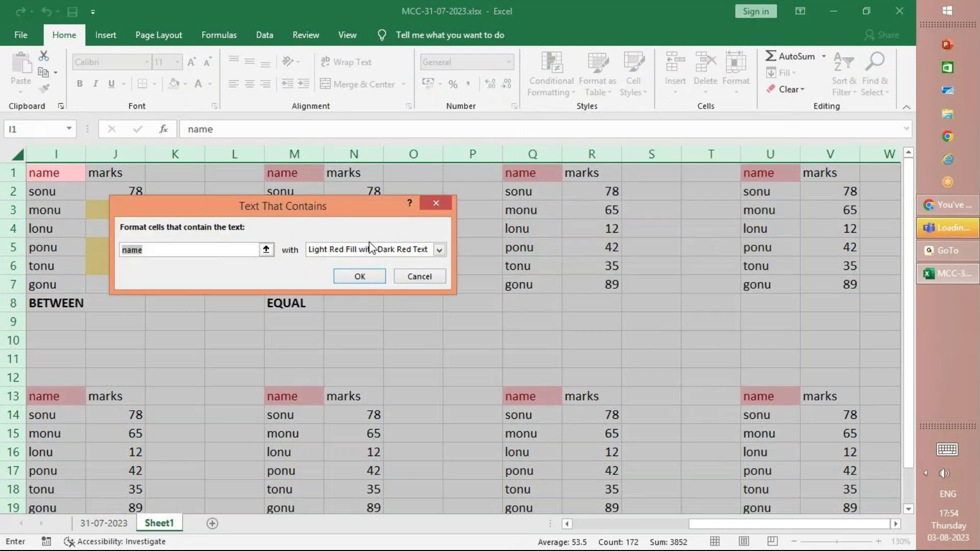
click(440, 249)
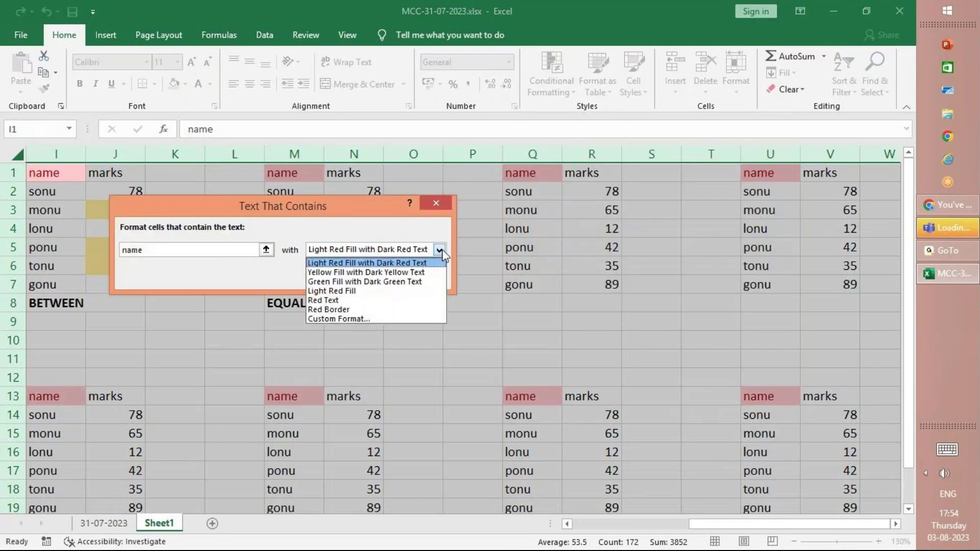
click(347, 319)
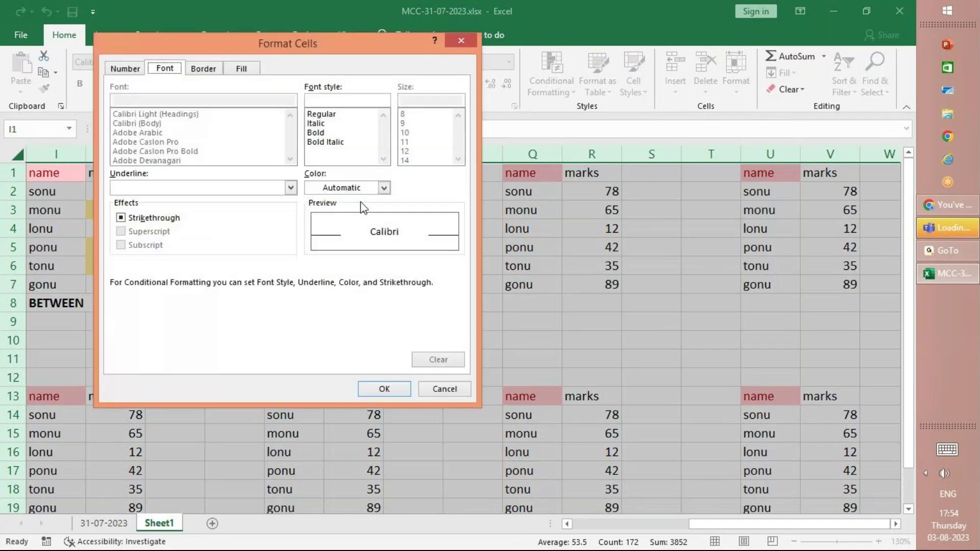
click(384, 188)
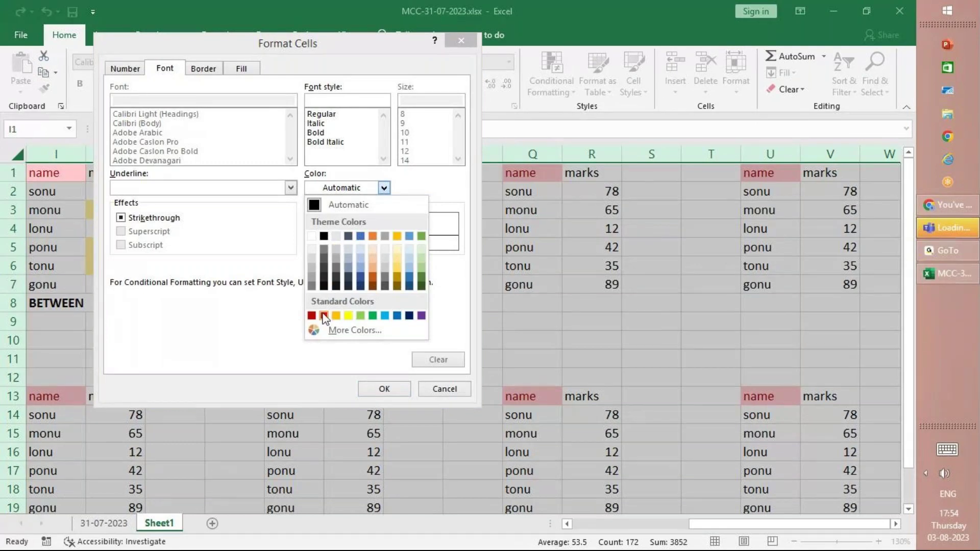
click(421, 315)
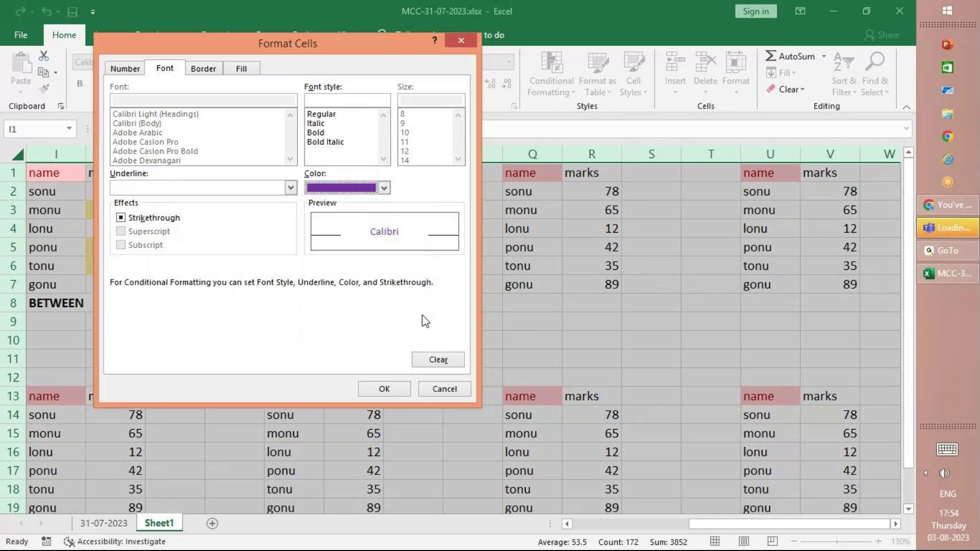
click(395, 391)
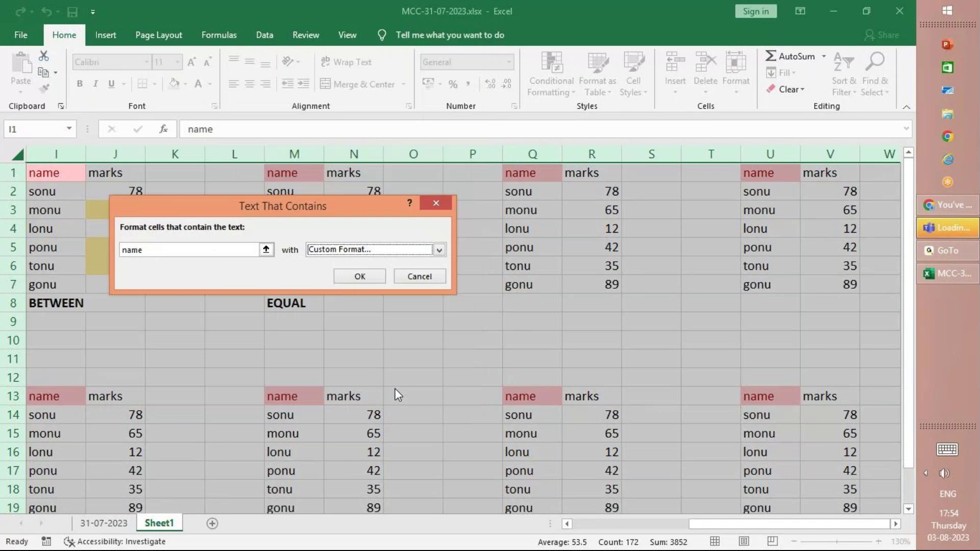
click(361, 277)
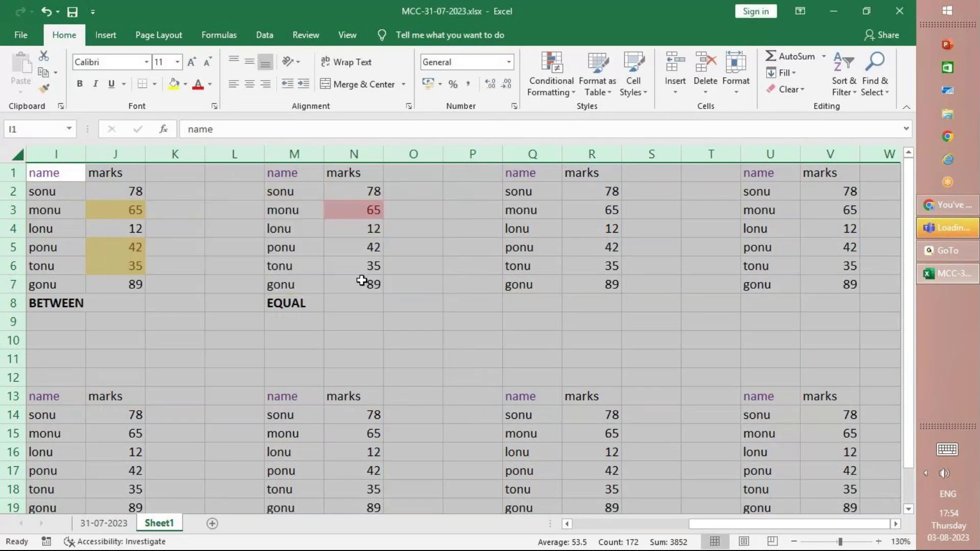
click(464, 285)
Step: Check the formatting of the name headers across the tables in rows 1 and 13
click(290, 170)
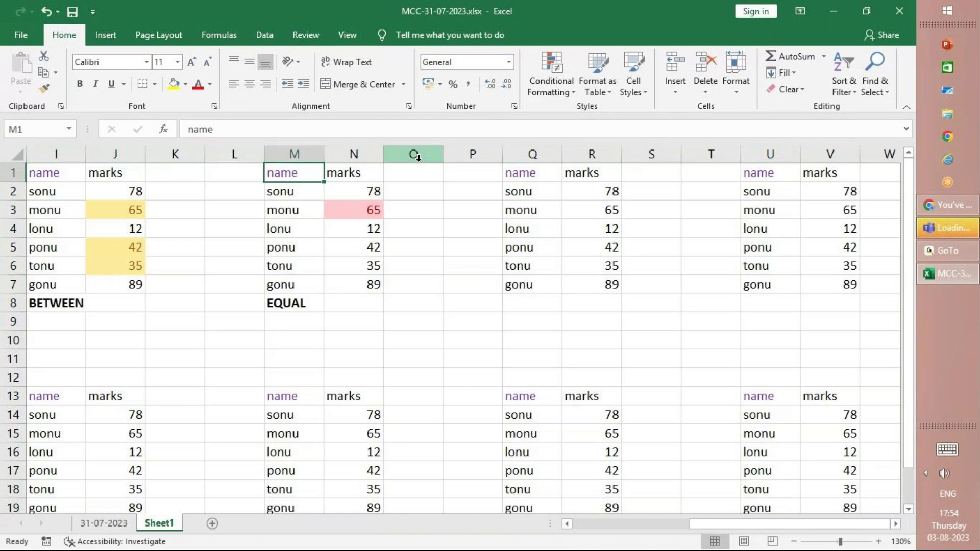
click(514, 176)
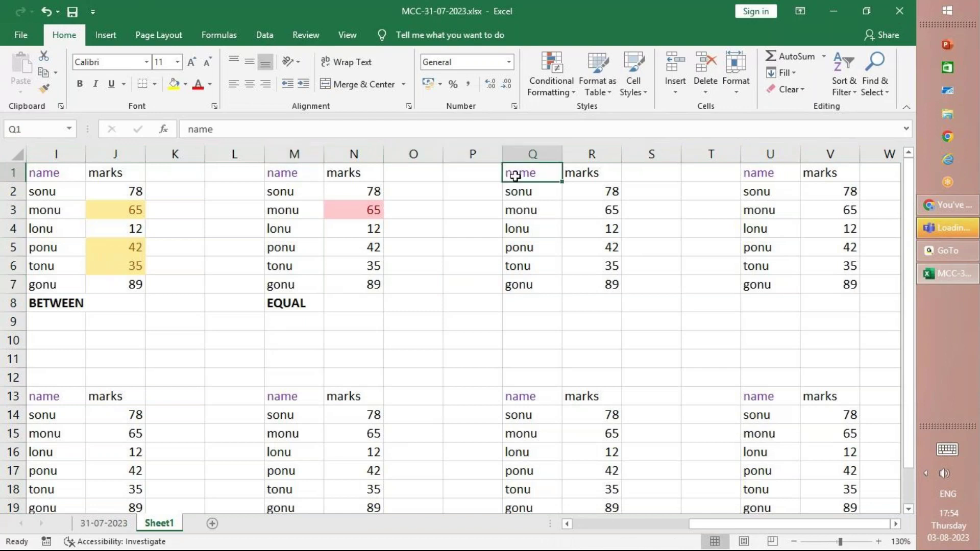
click(785, 176)
click(763, 396)
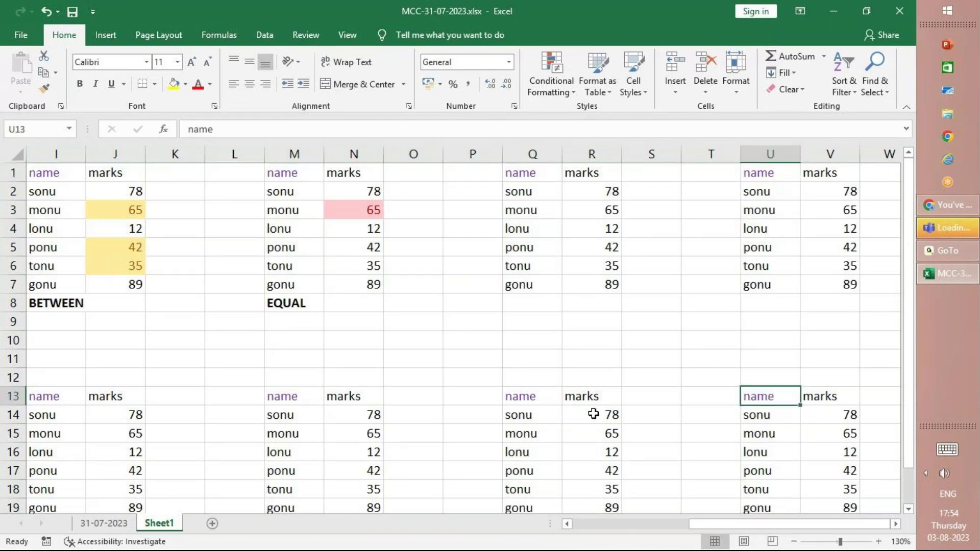
click(519, 390)
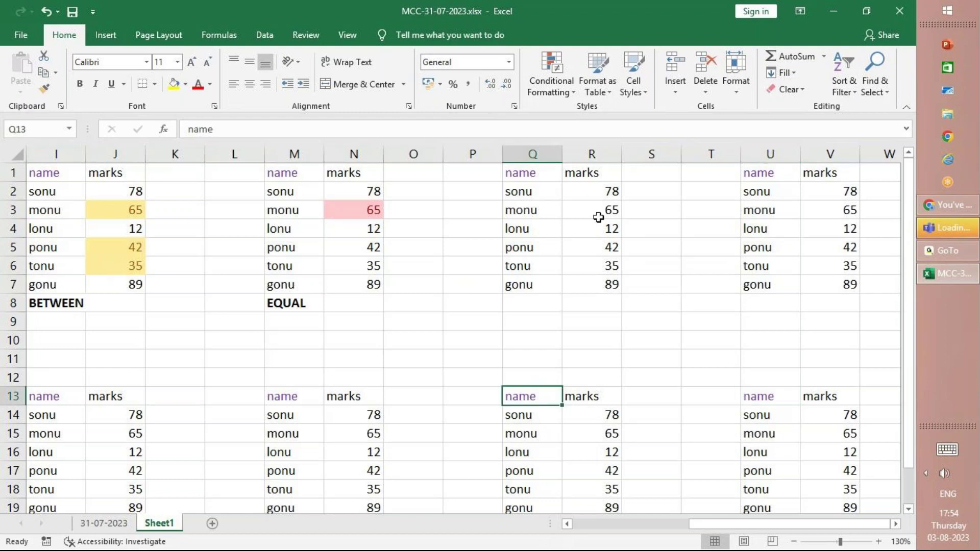
Step: Start a Duplicate Values highlight rule on the marks in R2:R7
click(593, 193)
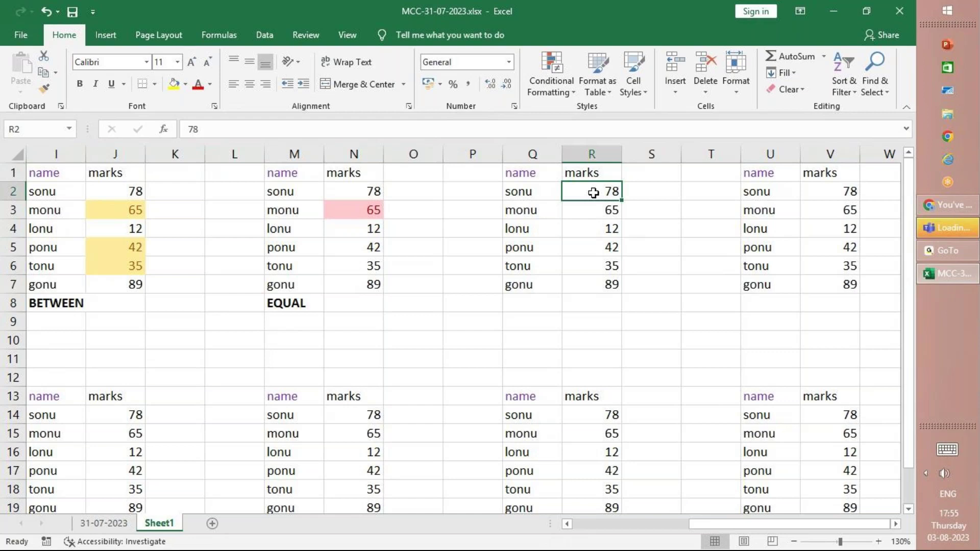
key(shift+Down)
key(shift+Down)
key(shift+Down)
key(shift+Down)
key(shift+Down)
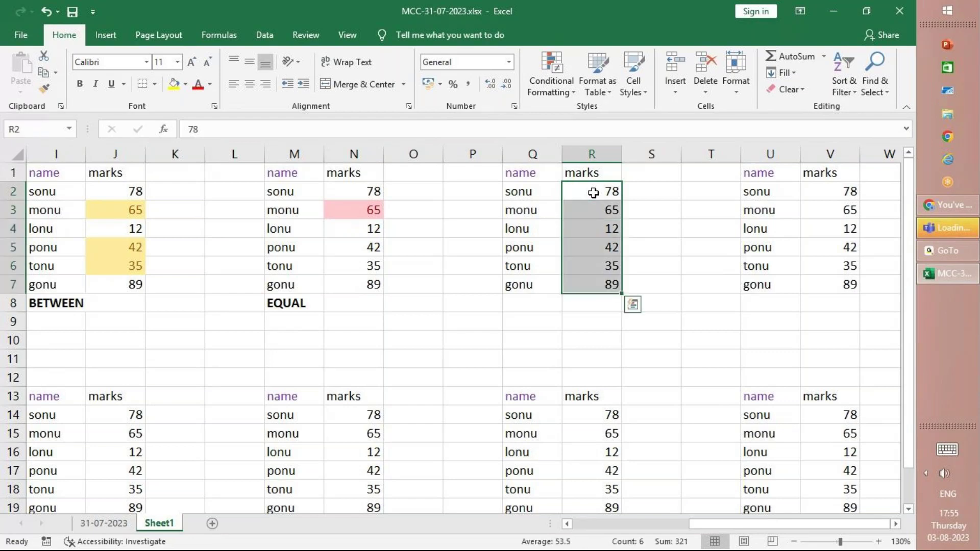
click(566, 97)
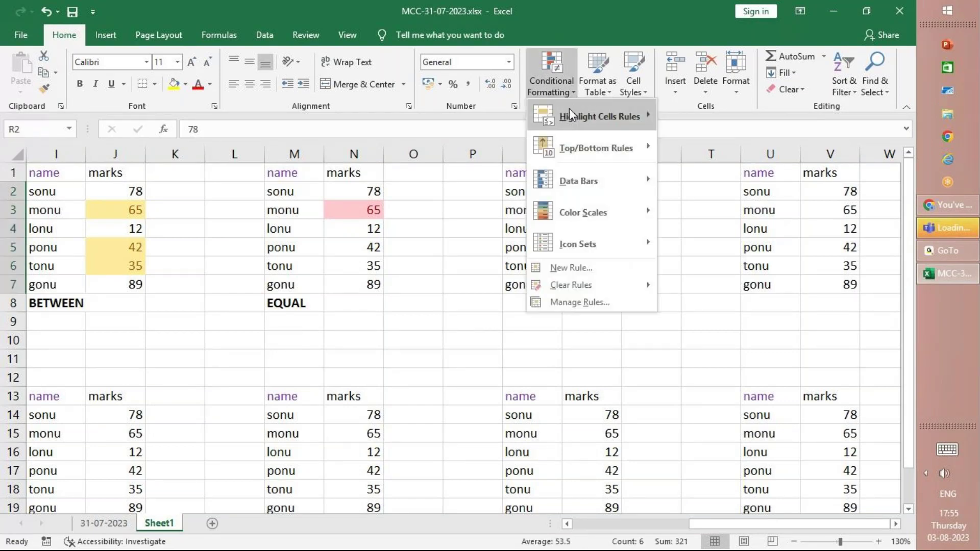
mouse_move(601, 115)
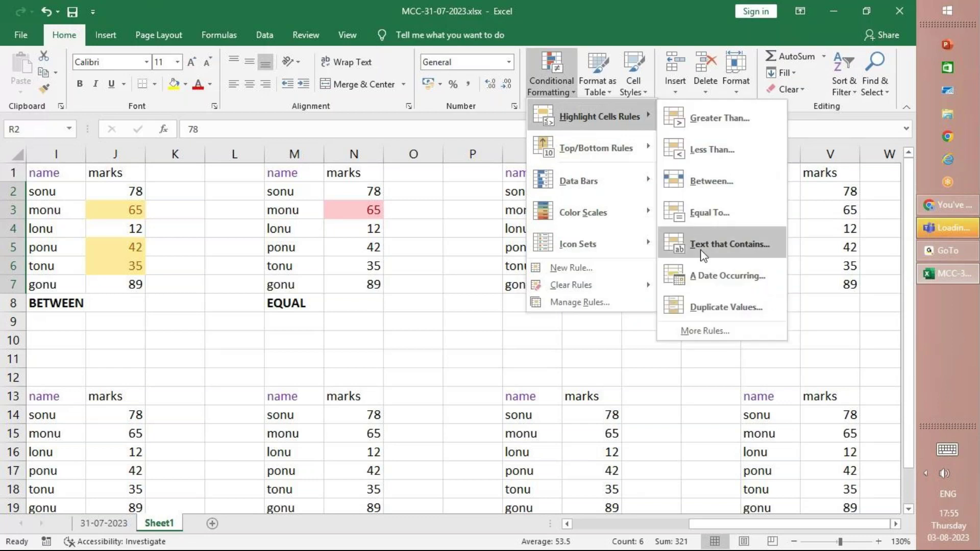
click(710, 306)
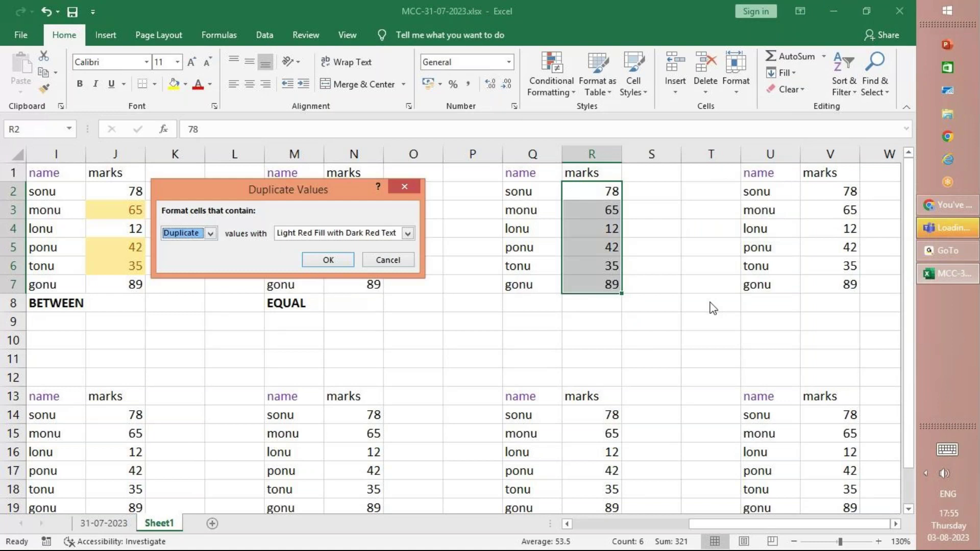
Step: Give the duplicate values rule a custom format with dark green, bold italic font and apply it
click(408, 235)
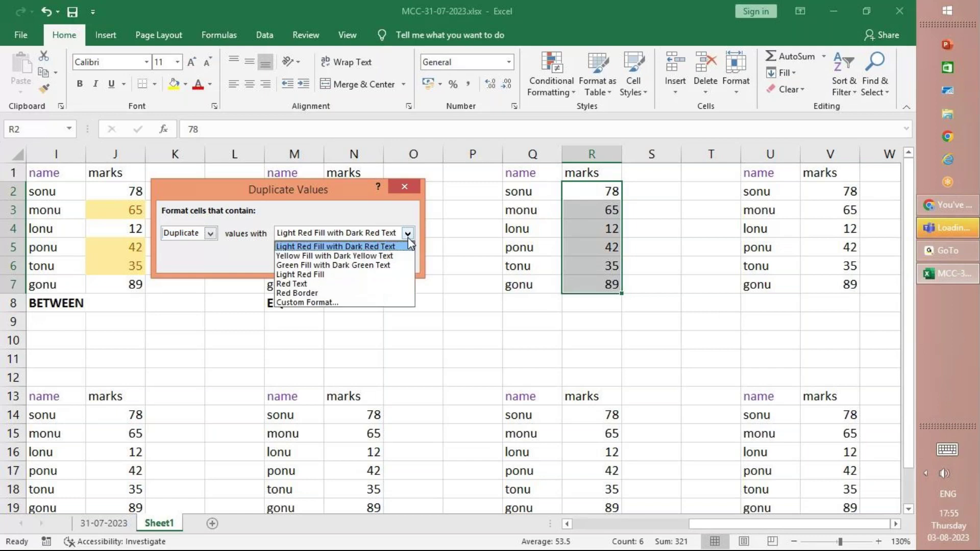
click(370, 302)
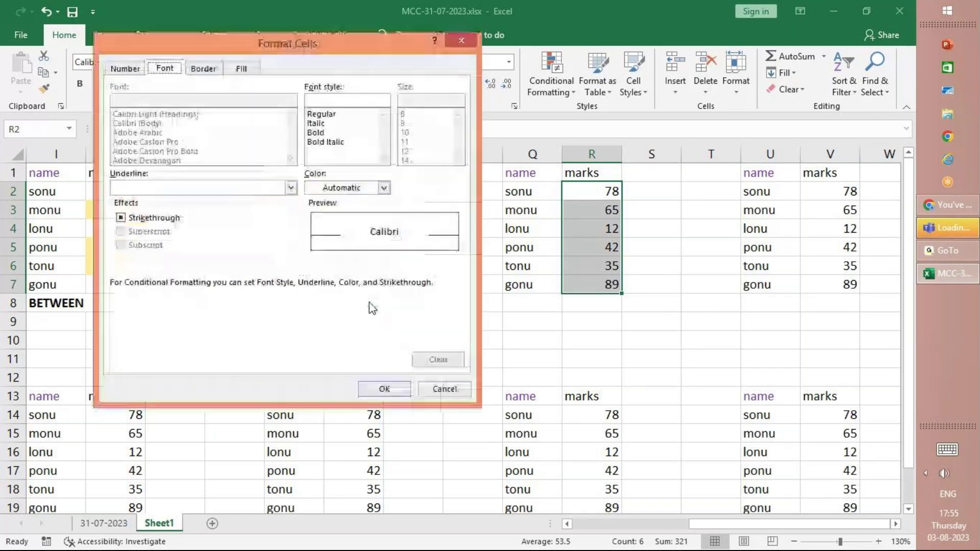
click(384, 188)
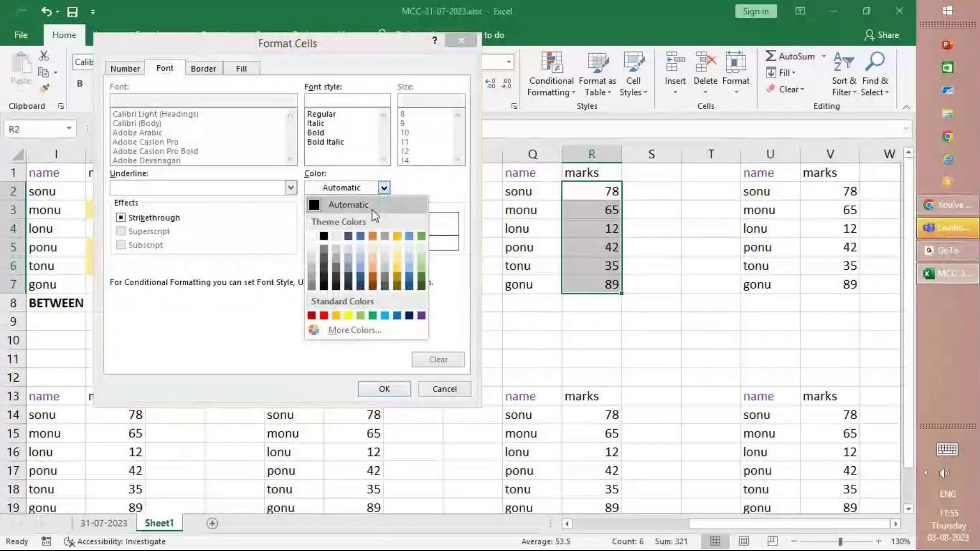
click(422, 286)
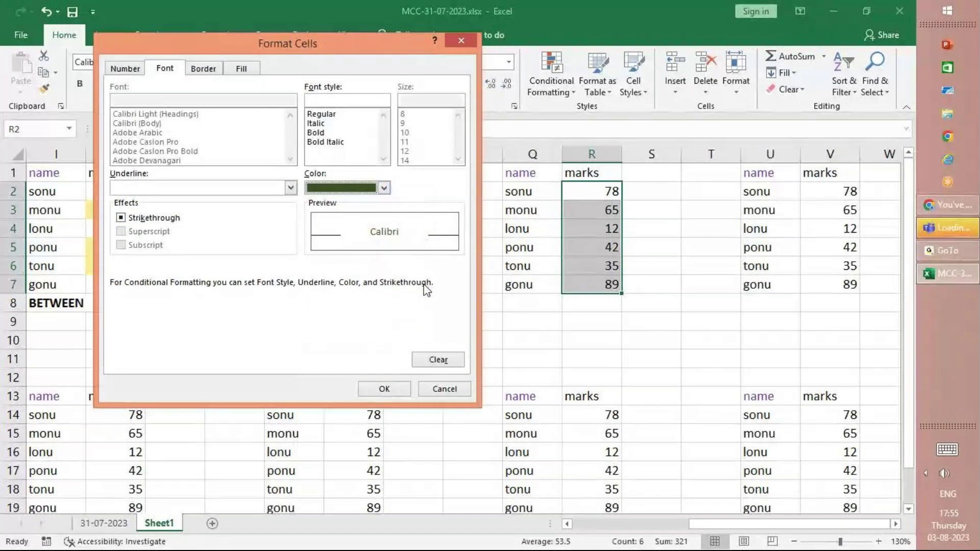
click(334, 142)
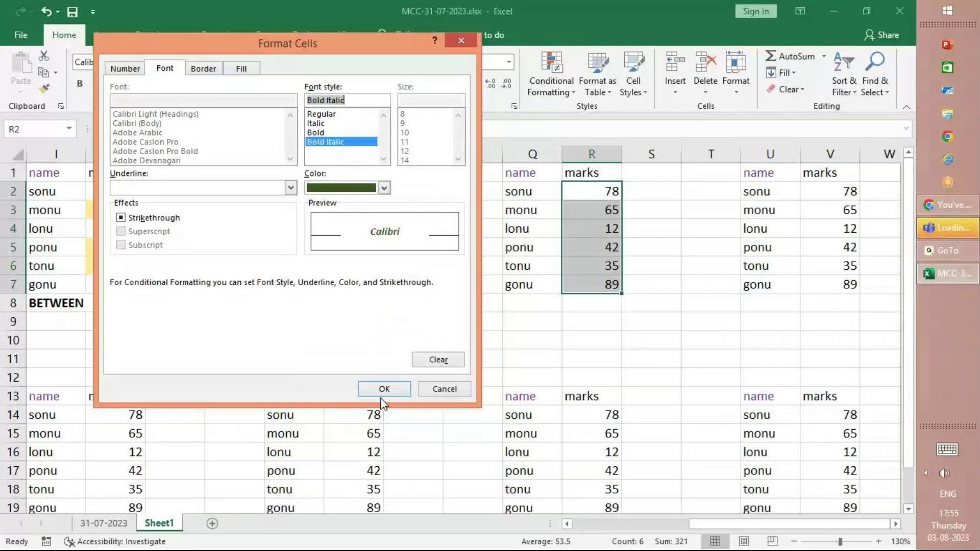
click(384, 395)
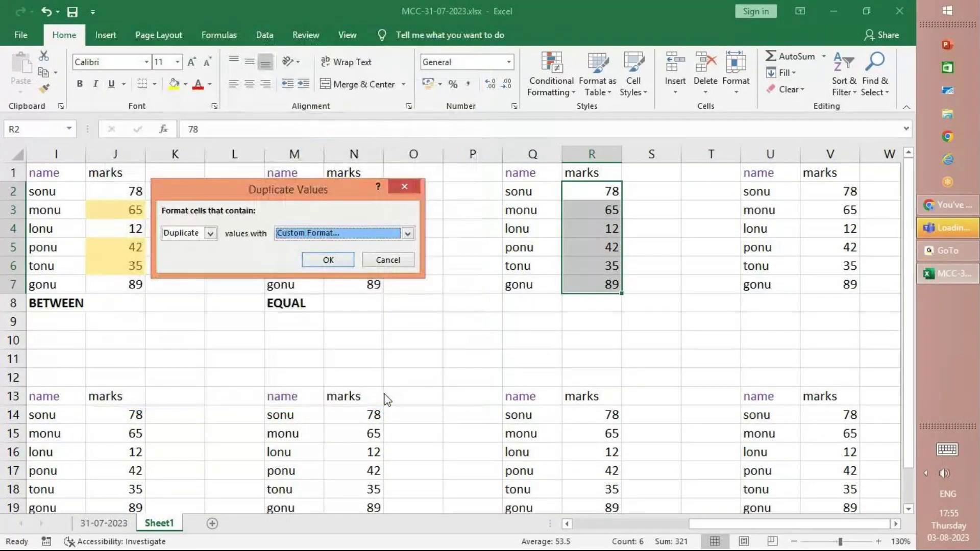
click(328, 261)
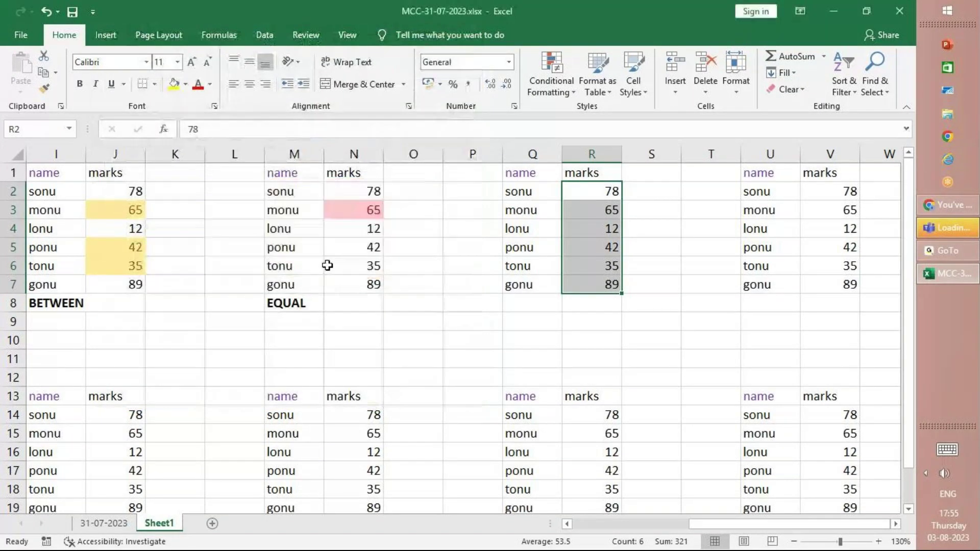
click(567, 277)
click(669, 265)
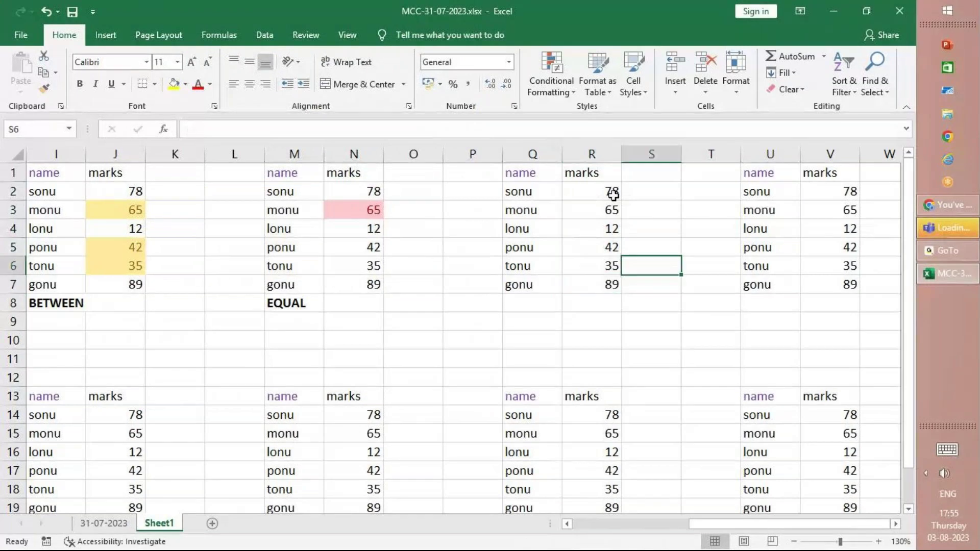
Step: Change the marks in cells R2 and R5 to 65
click(612, 193)
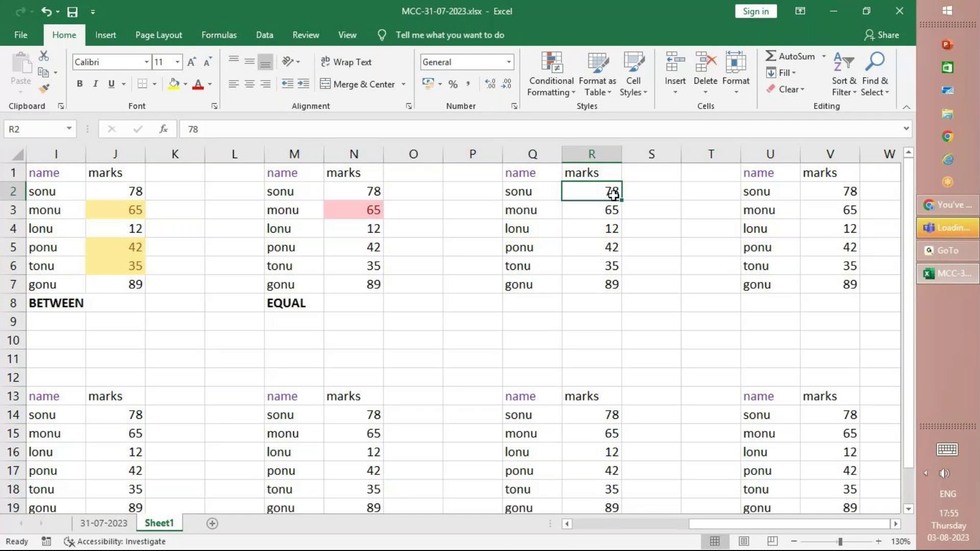
text(65)
key(Return)
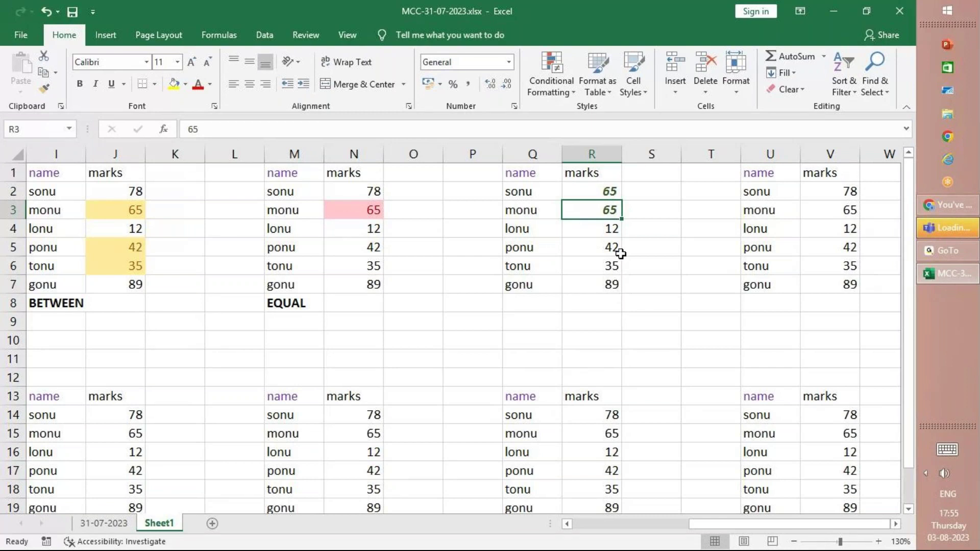
click(605, 241)
text(65)
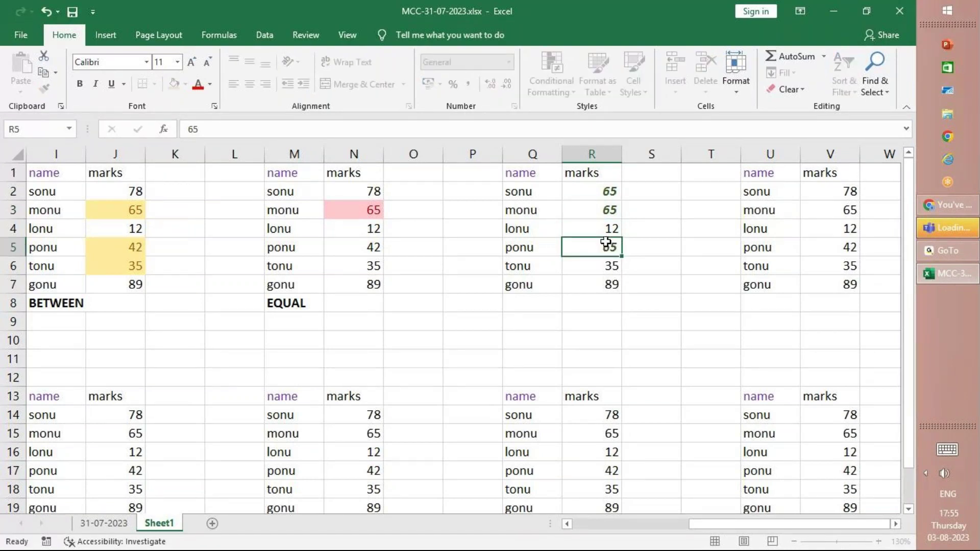
key(Return)
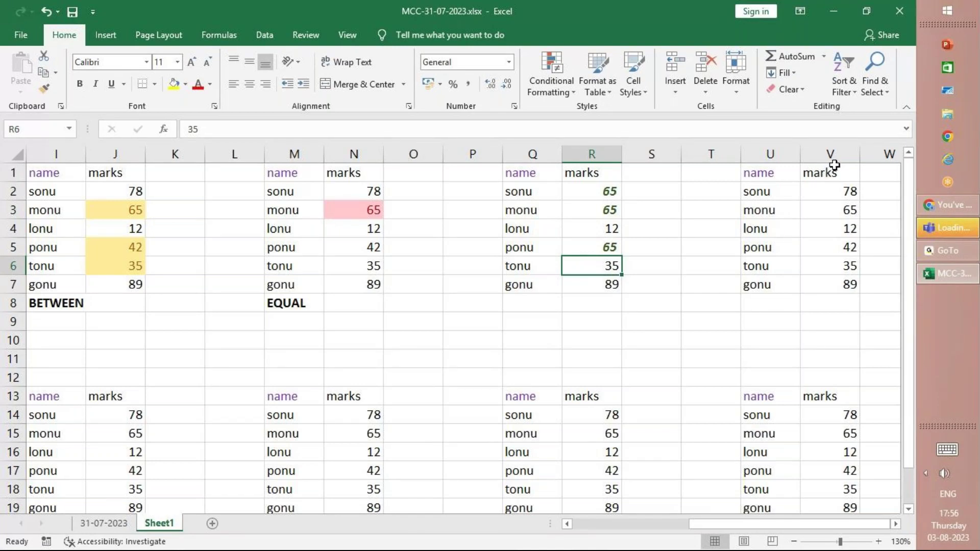
Step: Copy the name and marks table in U1:V7 and paste it at Y1
scroll(835, 165, right, 4)
scroll(836, 164, left, 1)
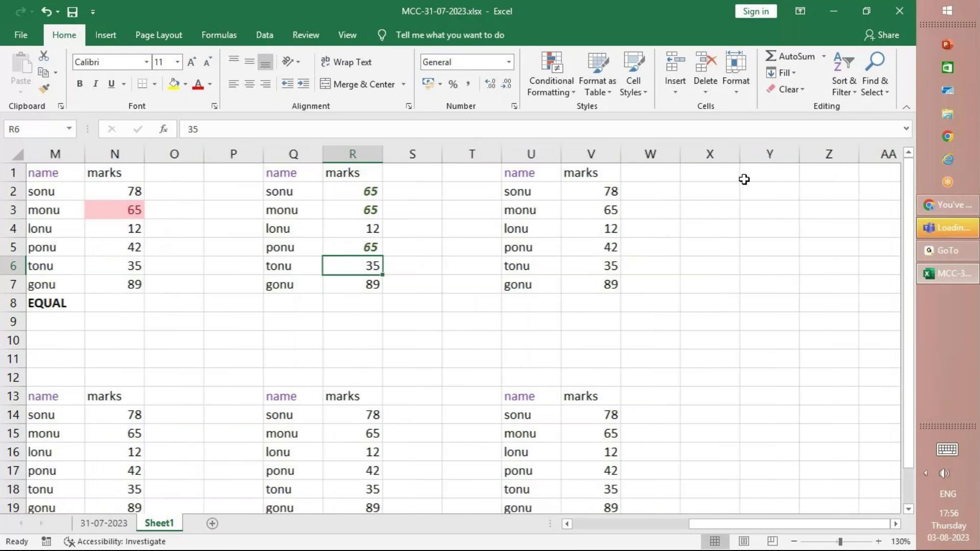
click(539, 177)
key(shift+Right)
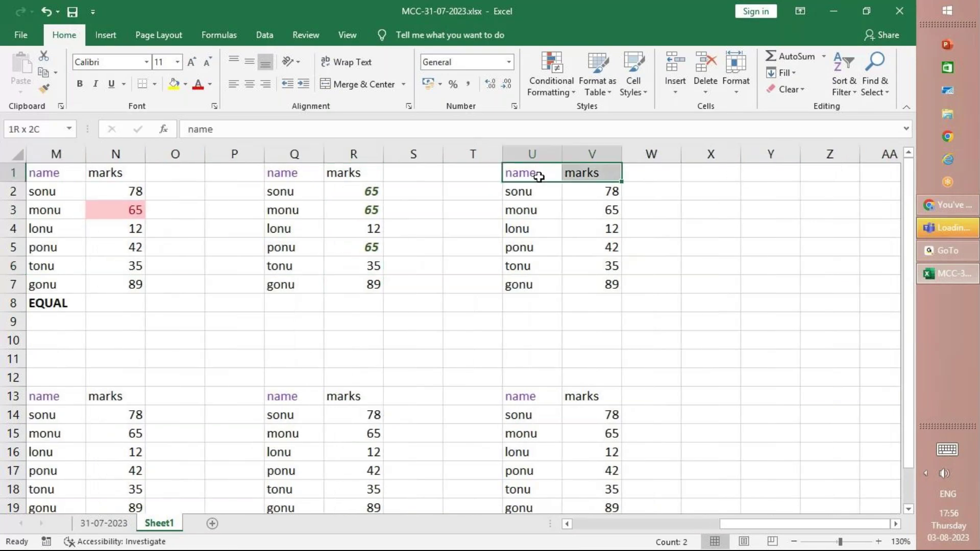
key(ctrl+shift+Down)
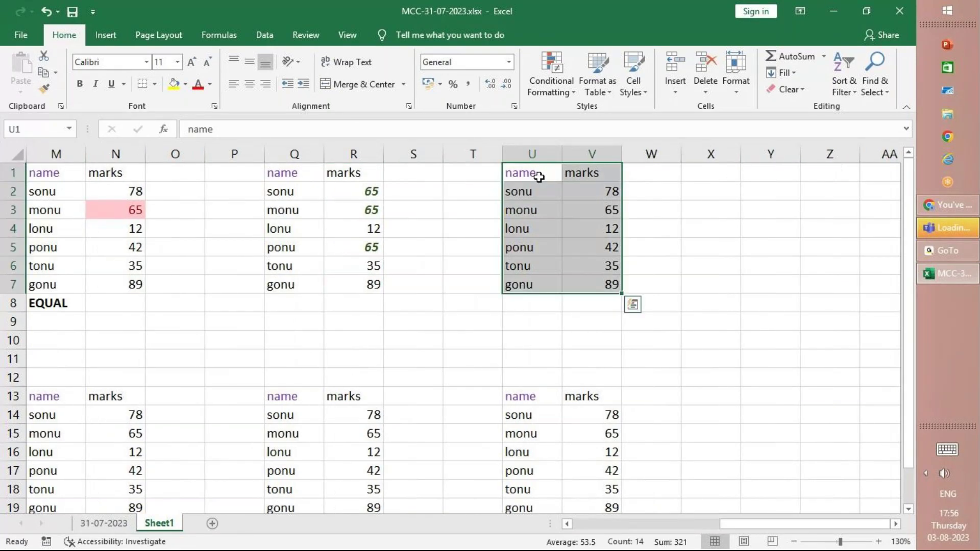
key(ctrl+c)
key(Right)
key(Right)
key(Right)
key(Right)
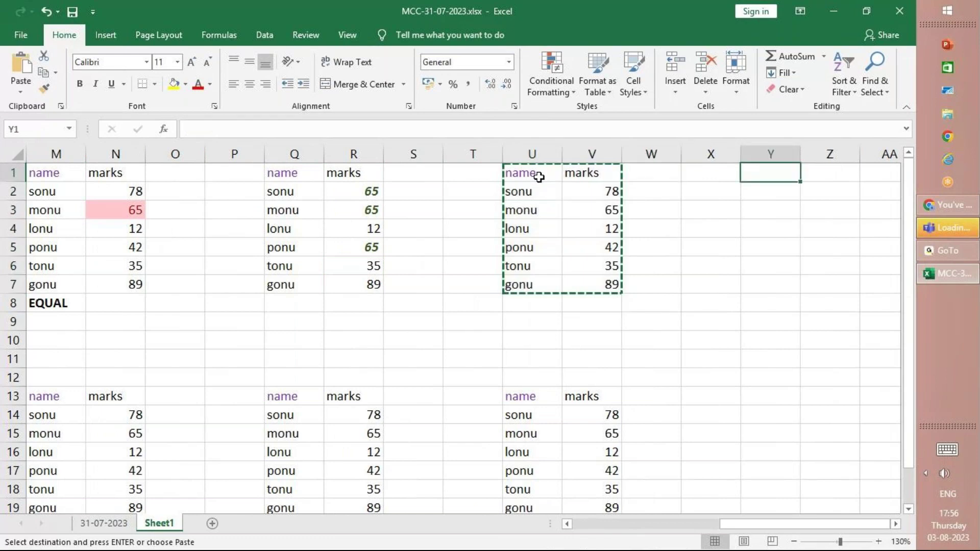
key(ctrl+v)
key(Escape)
key(Left)
key(Left)
key(Left)
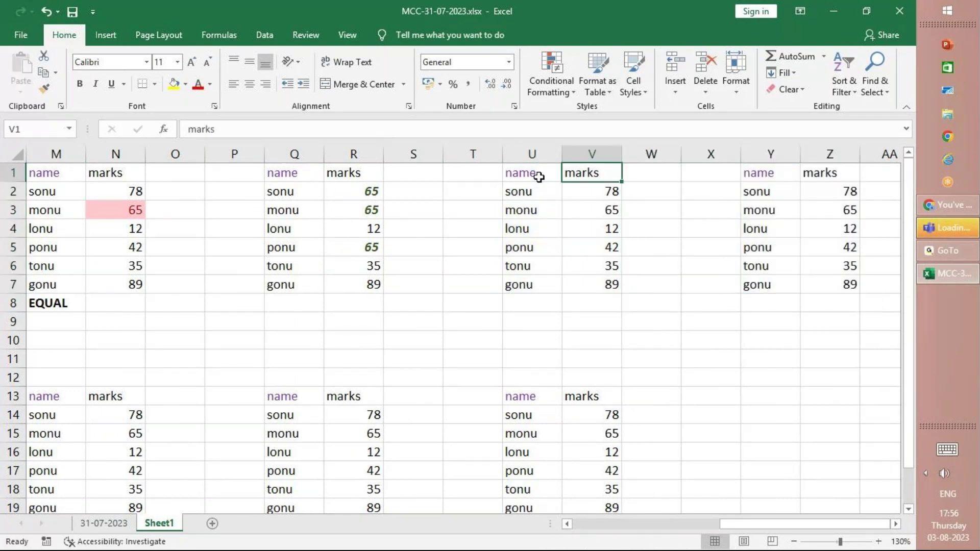
Step: Start a Top 10 Items conditional formatting rule on the marks in V2:V7
key(Down)
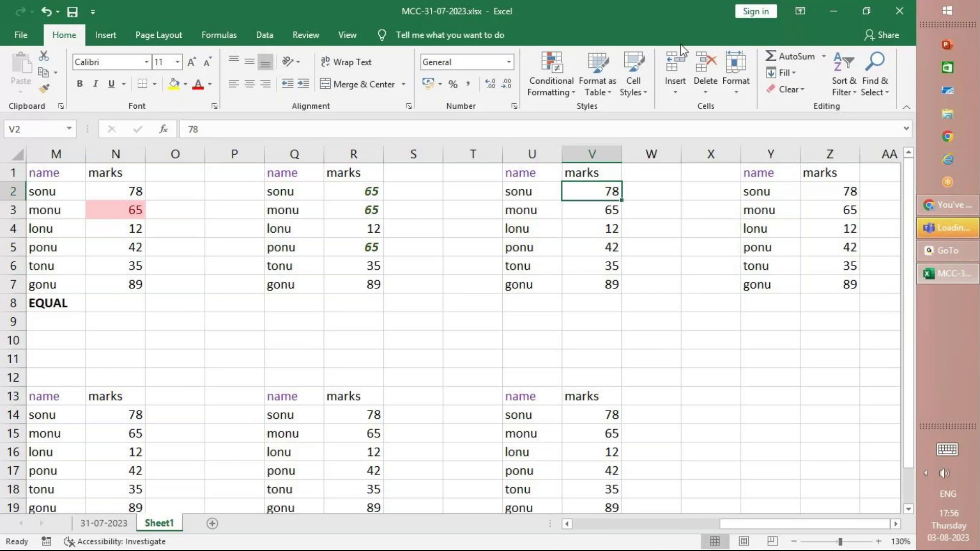
key(shift+Down)
key(shift+Down)
key(shift+Down)
key(shift+Down)
key(shift+Down)
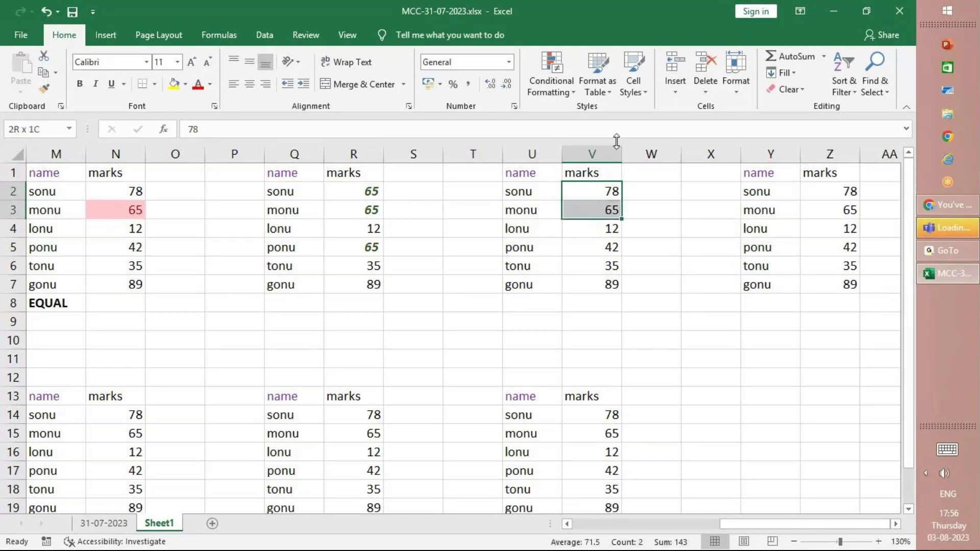
click(552, 85)
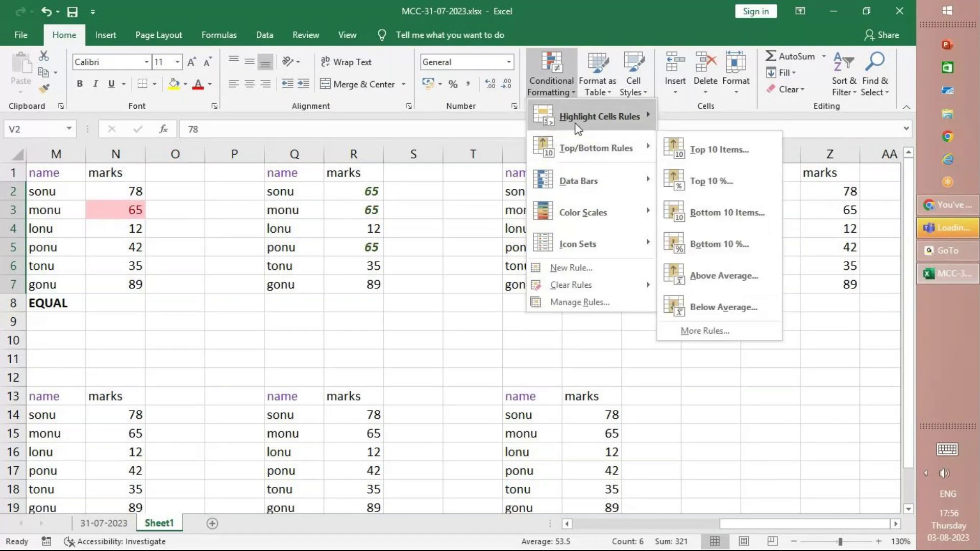
mouse_move(624, 107)
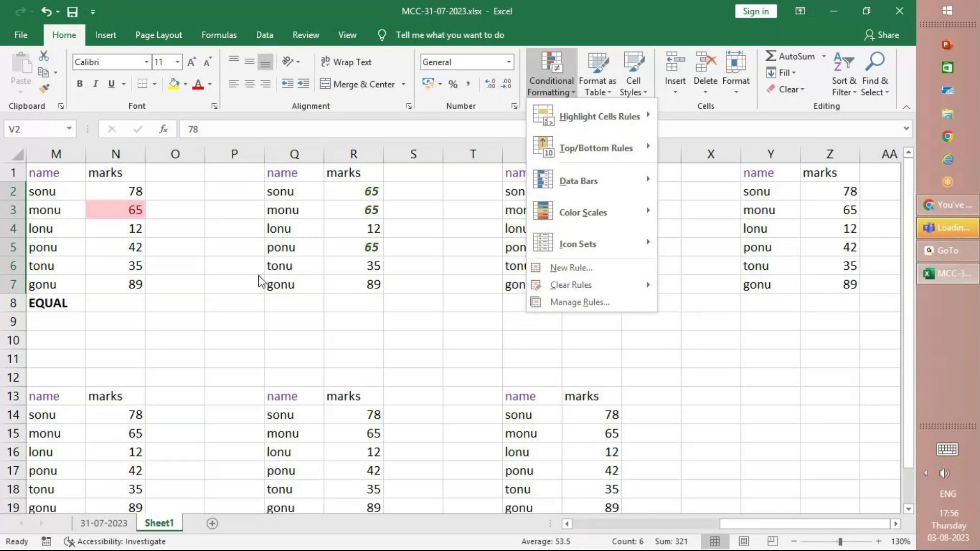
mouse_move(549, 149)
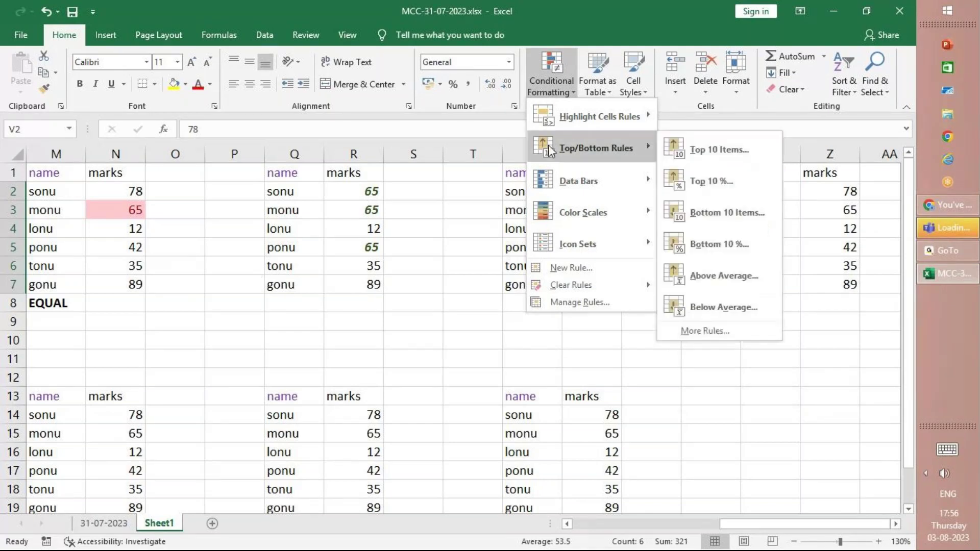
click(719, 149)
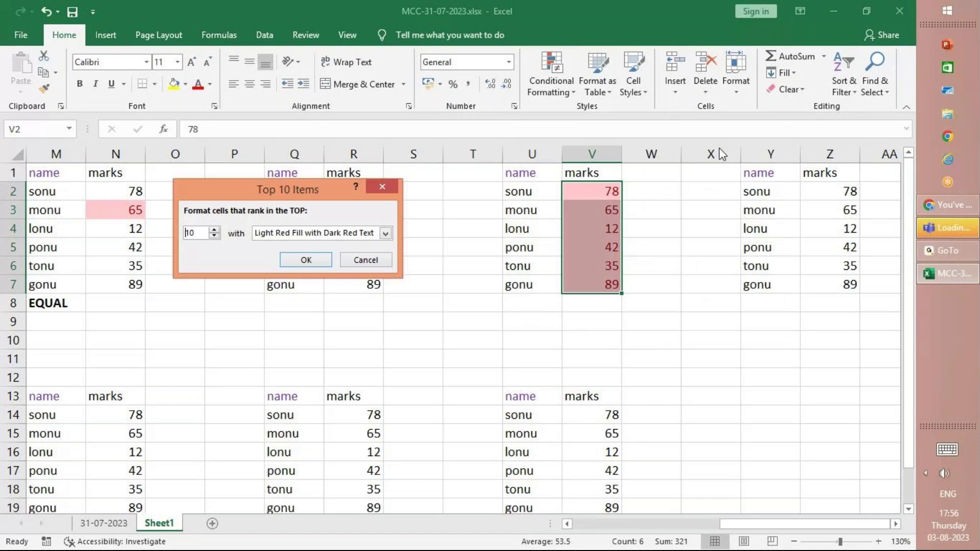
Step: Set the rule to the top 3 items with Green Fill with Dark Green Text and apply it
click(215, 236)
click(214, 236)
click(215, 236)
click(215, 236)
click(214, 236)
click(215, 237)
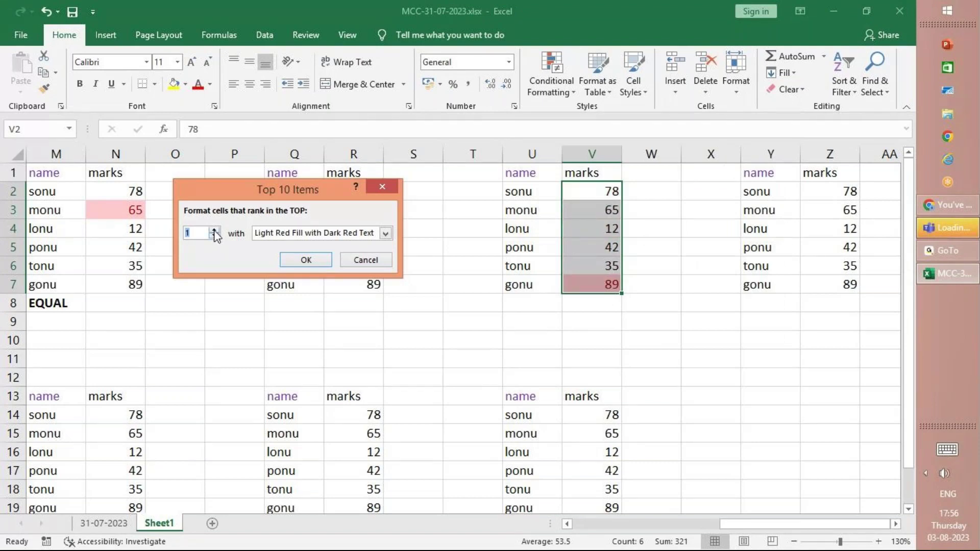
click(215, 230)
click(214, 230)
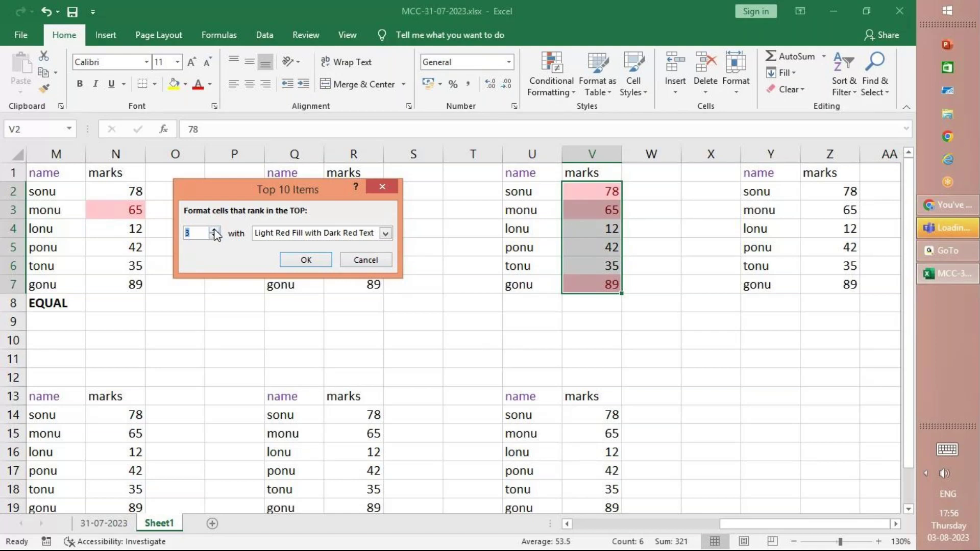
click(386, 235)
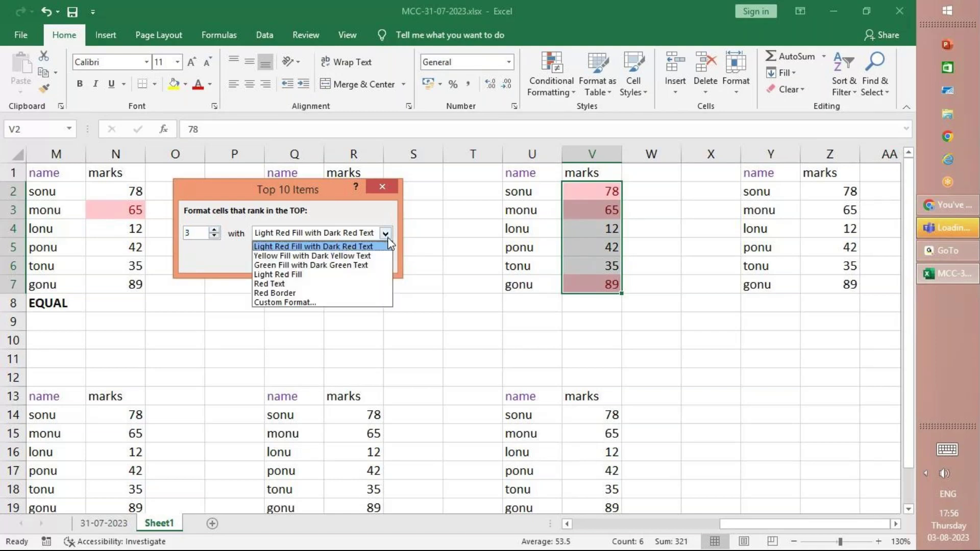
click(378, 265)
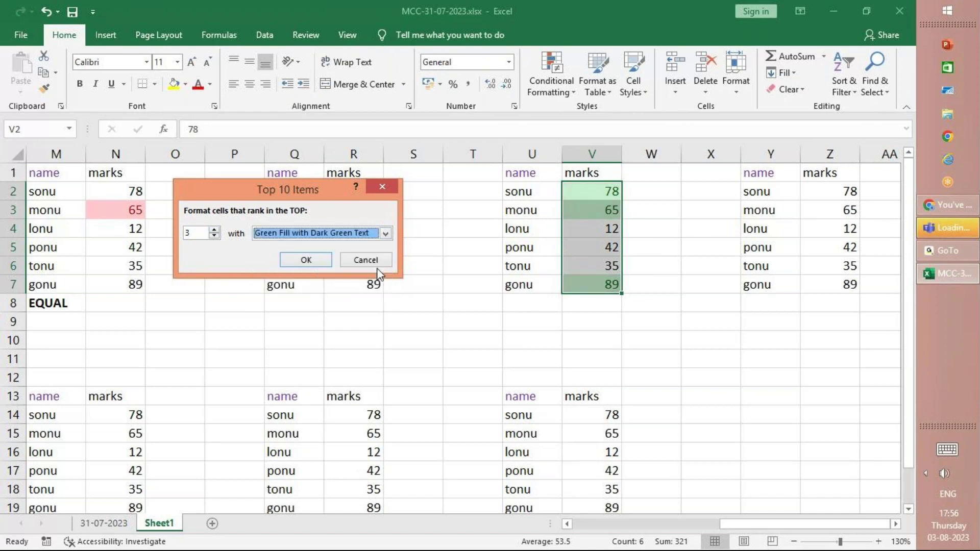
click(312, 263)
click(635, 223)
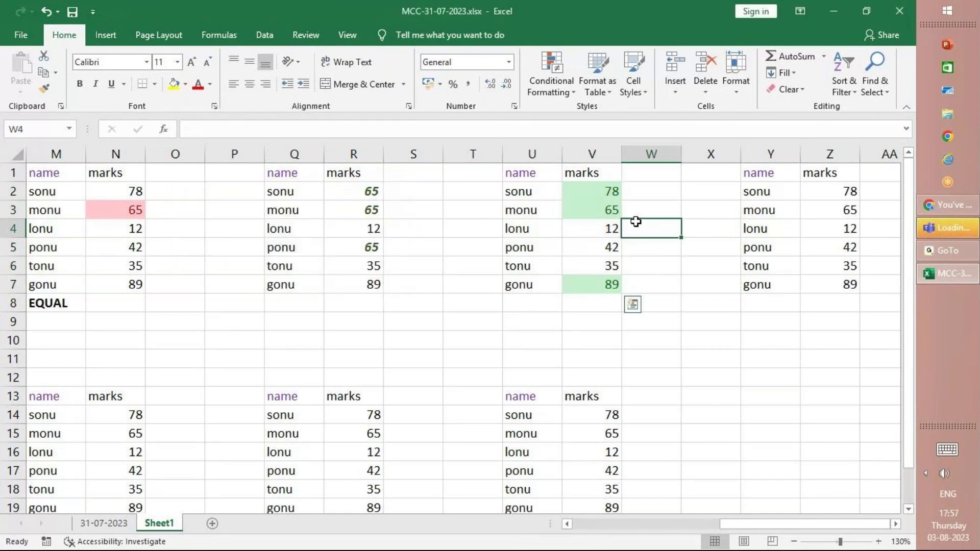
Step: Start a Bottom 10 Items conditional formatting rule on the marks in Z2:Z7
click(832, 196)
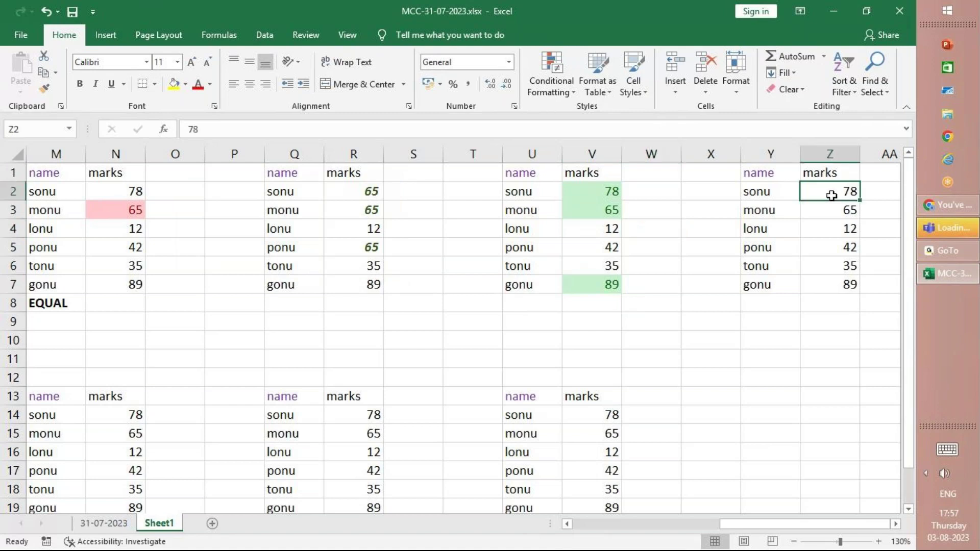
key(shift+Down)
key(shift+Down)
key(shift+Down)
key(shift+Down)
key(shift+Down)
key(shift+Down)
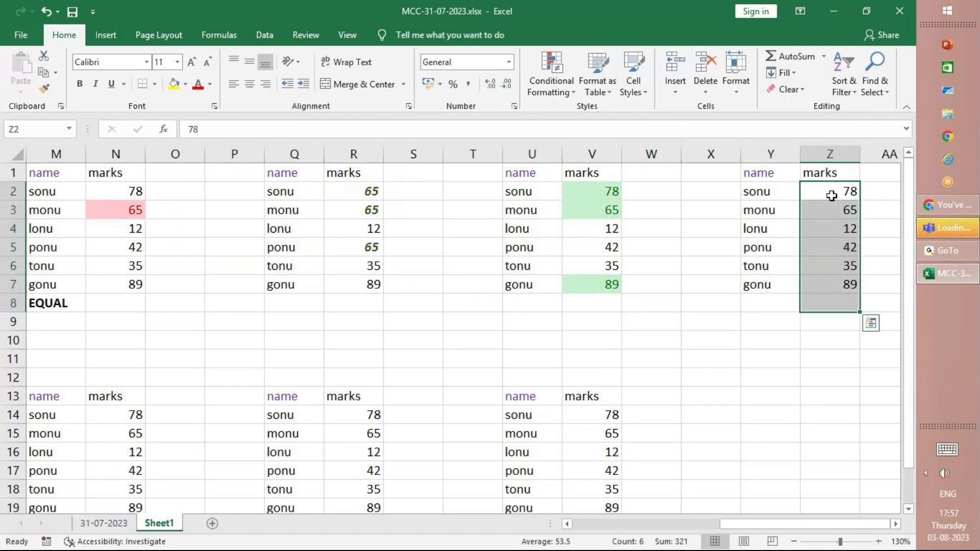
key(shift+Up)
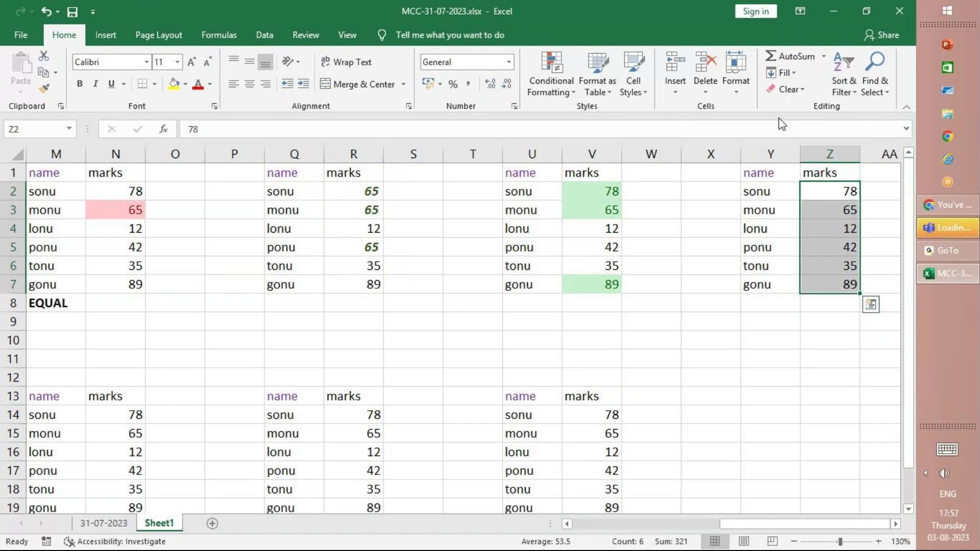
click(565, 88)
mouse_move(597, 140)
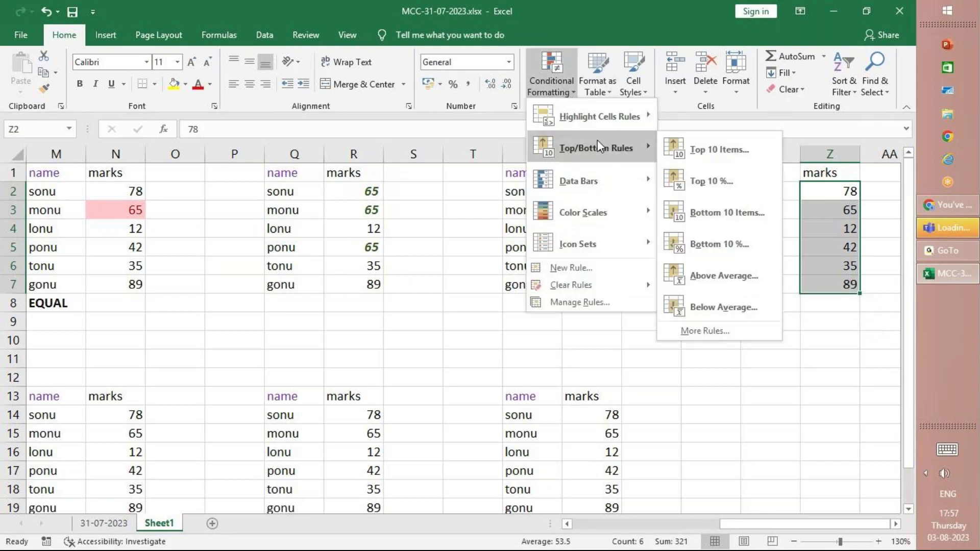
click(727, 213)
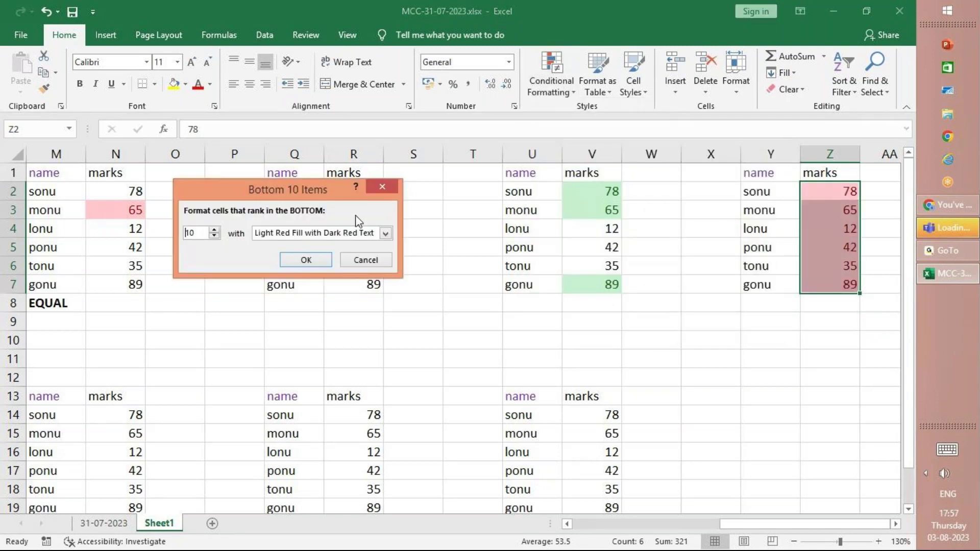
Step: Set the rule to the bottom 3 items with Light Red Fill with Dark Red Text and apply it
click(214, 236)
click(214, 236)
click(214, 235)
click(214, 236)
click(214, 236)
click(214, 236)
click(214, 236)
click(215, 236)
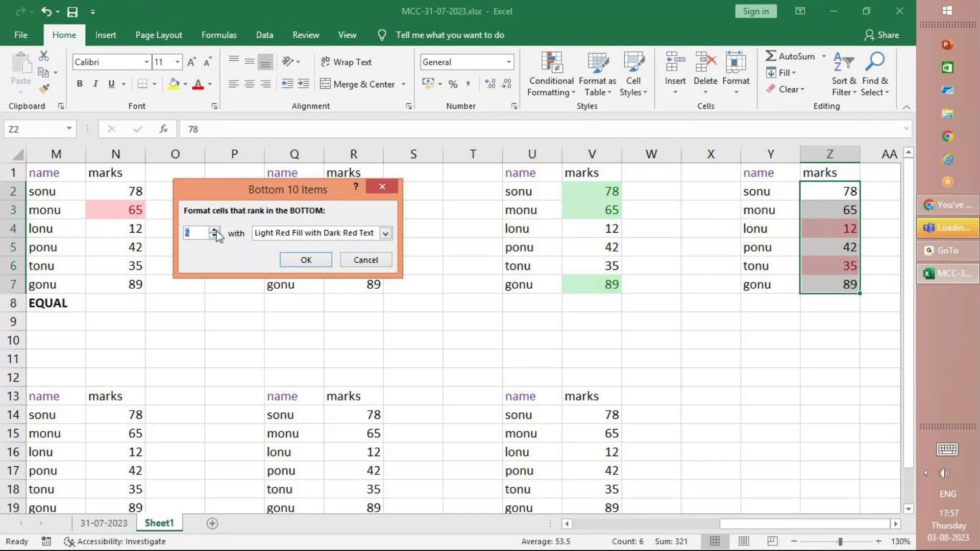
click(214, 229)
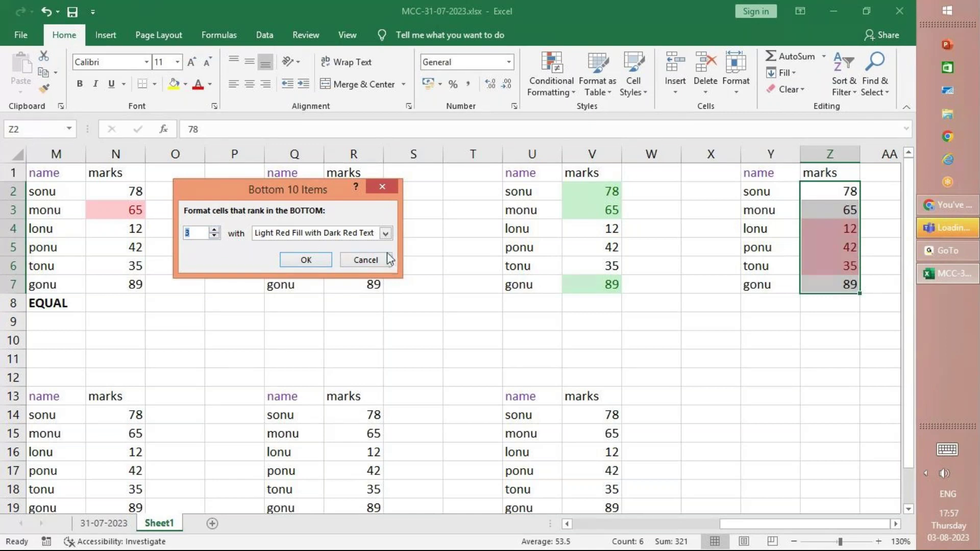
click(385, 234)
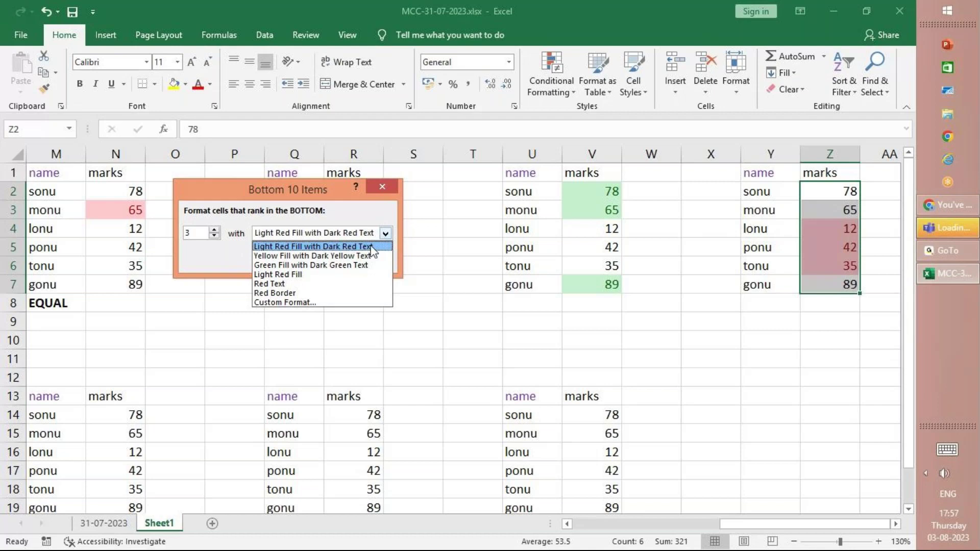
click(371, 247)
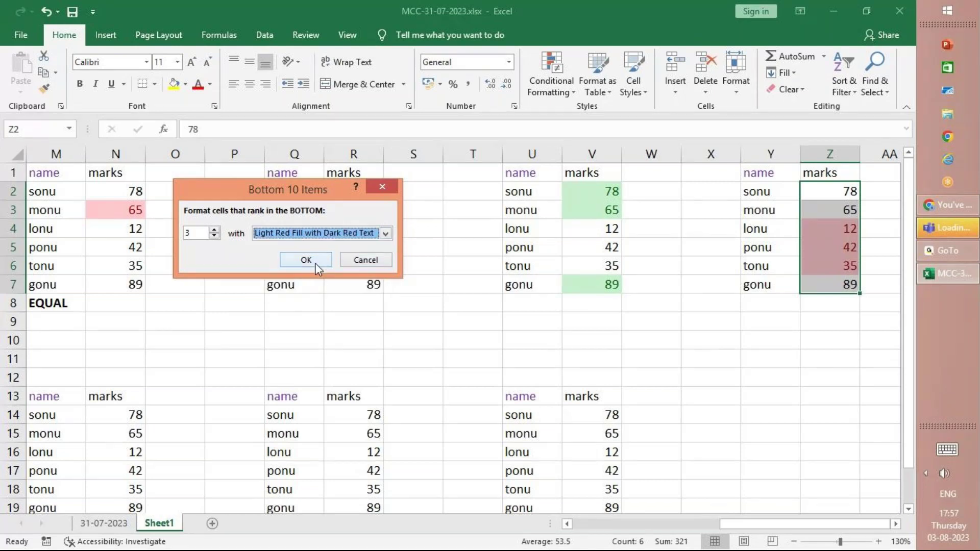
click(314, 263)
click(836, 317)
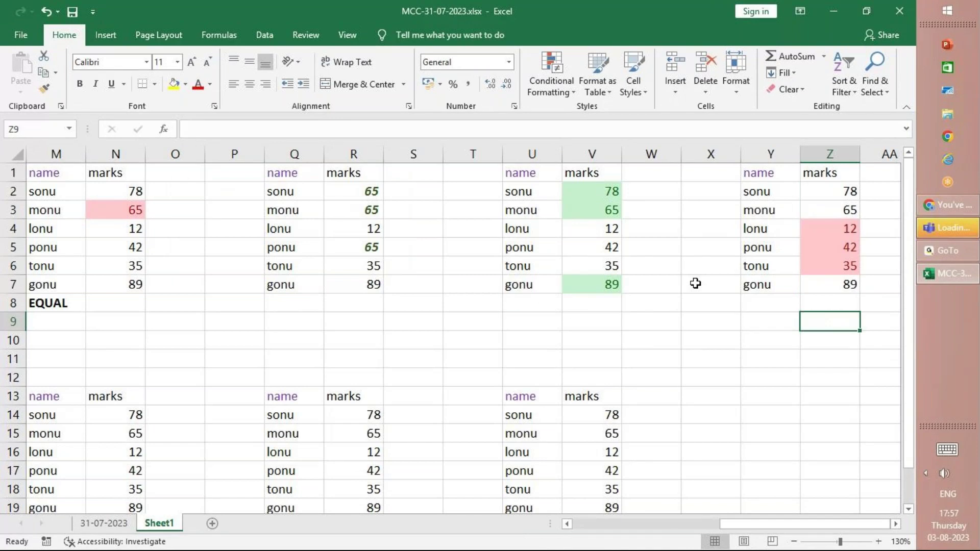
Step: Label the two ranked tables by entering TOP in U8 and BOTTOM in Y8
click(549, 299)
text(TOP)
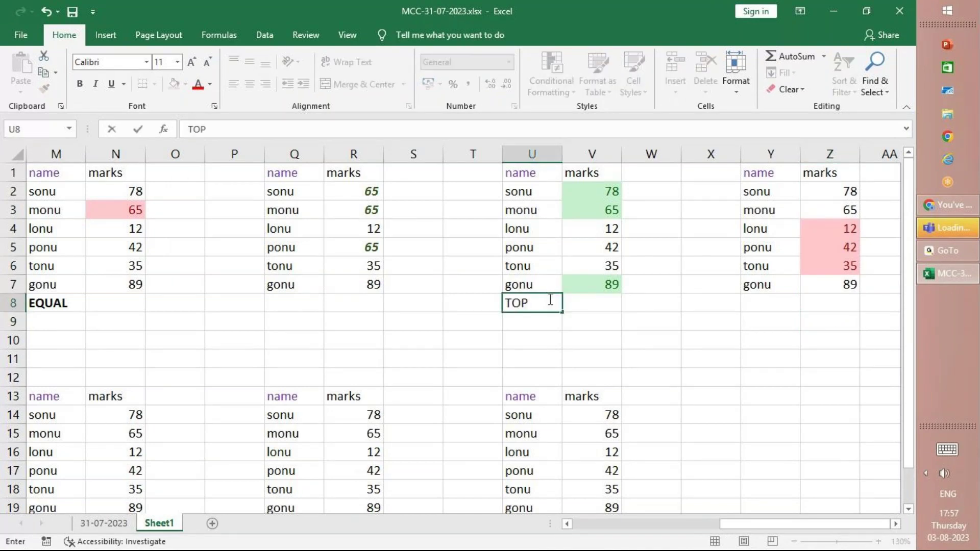
key(Tab)
key(Tab)
key(Tab)
key(Tab)
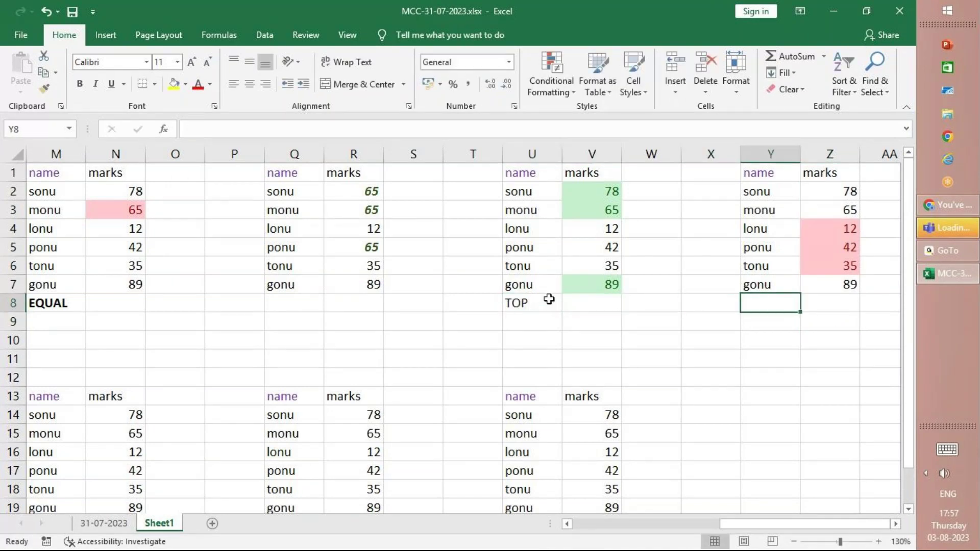
text(BOTTOM)
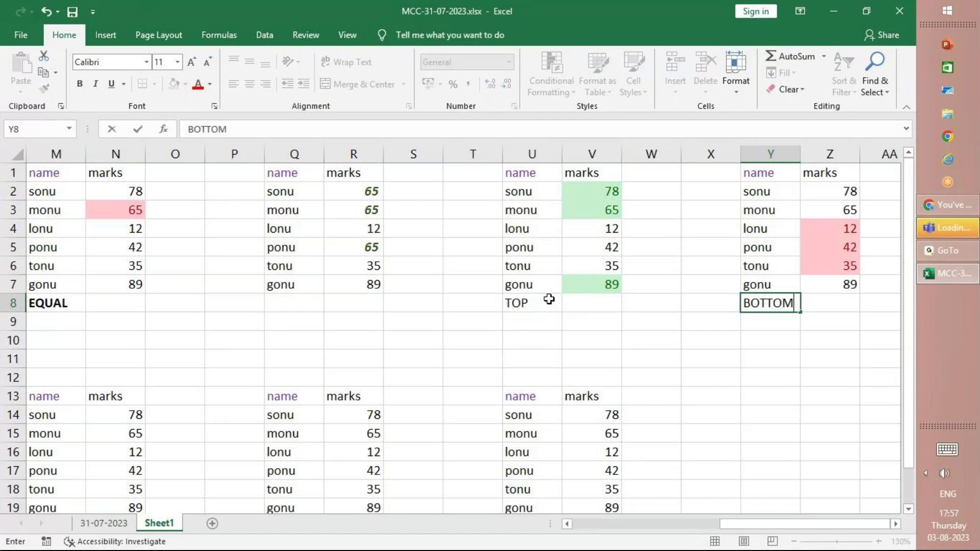
click(673, 283)
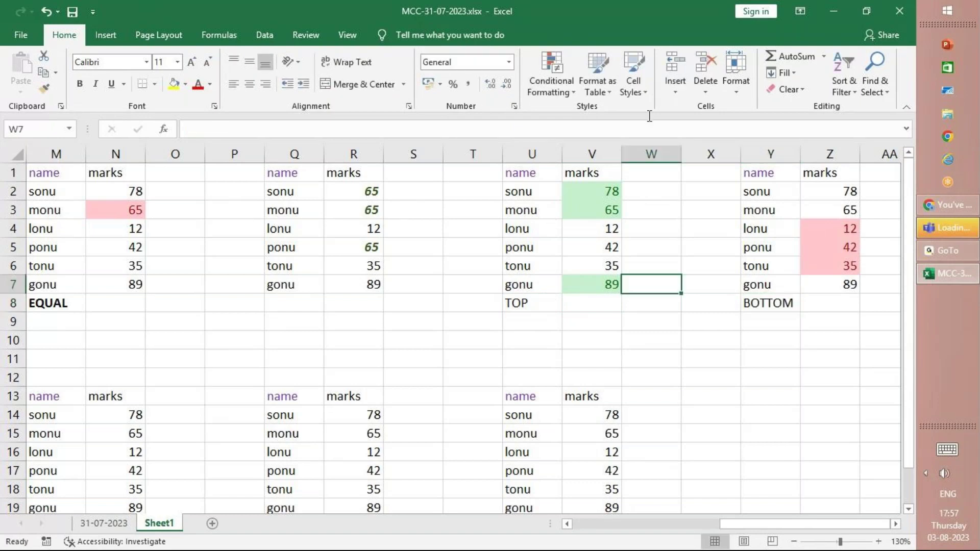
click(562, 89)
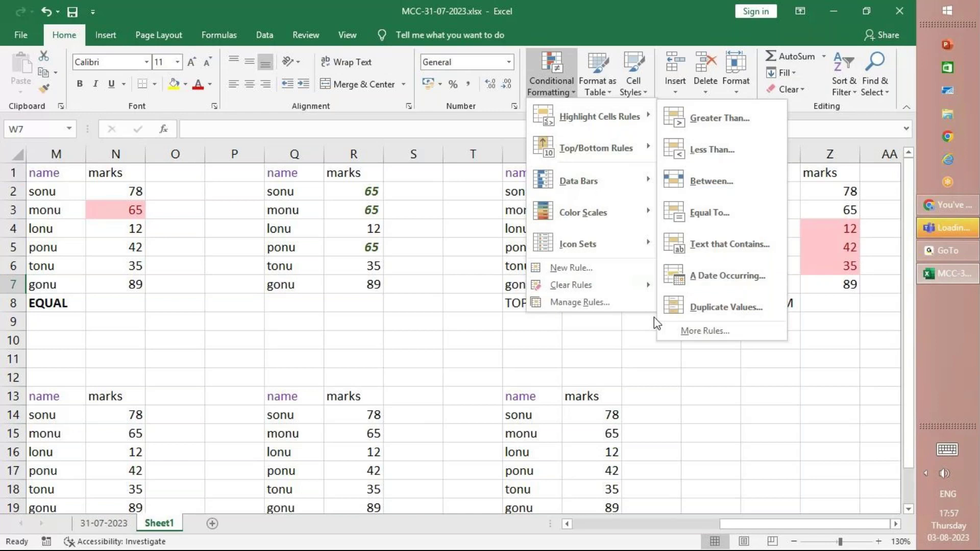
key(Escape)
key(Escape)
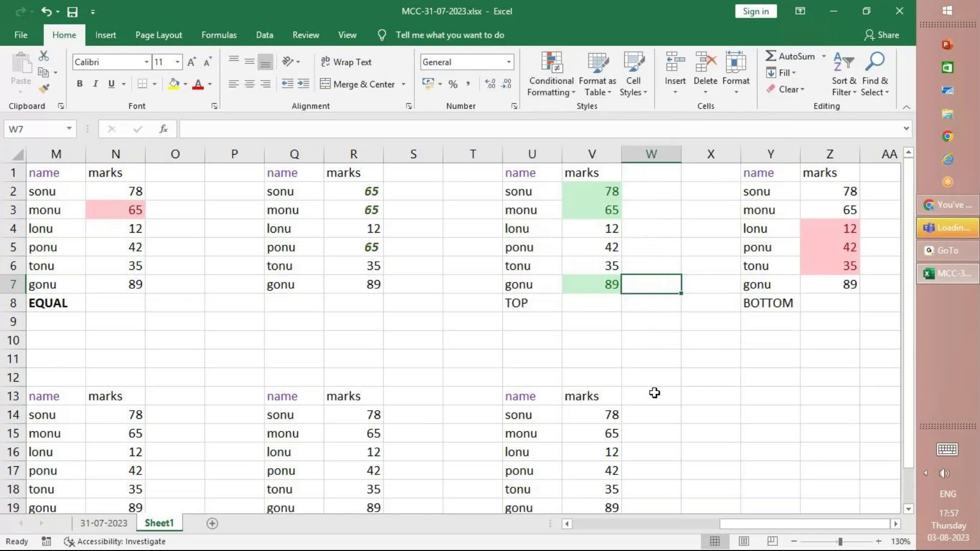
Step: Make the TOP label in U8 and the BOTTOM label in Y8 bold
click(542, 309)
key(ctrl+b)
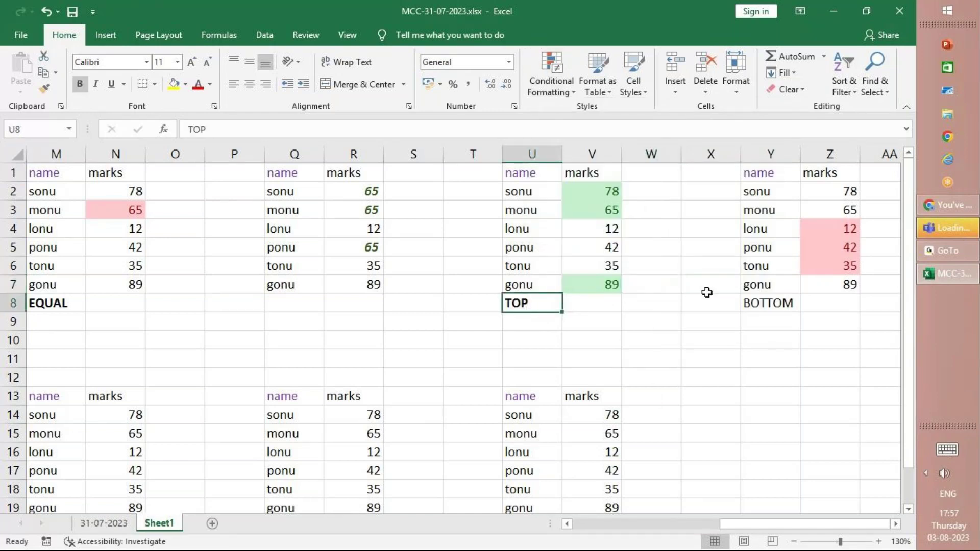
click(746, 306)
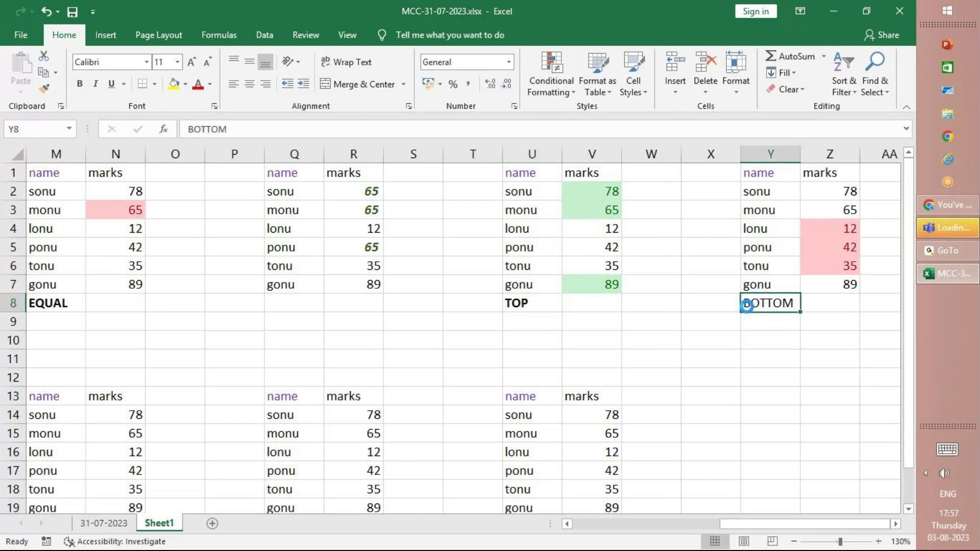
key(ctrl+b)
scroll(747, 306, left, 3)
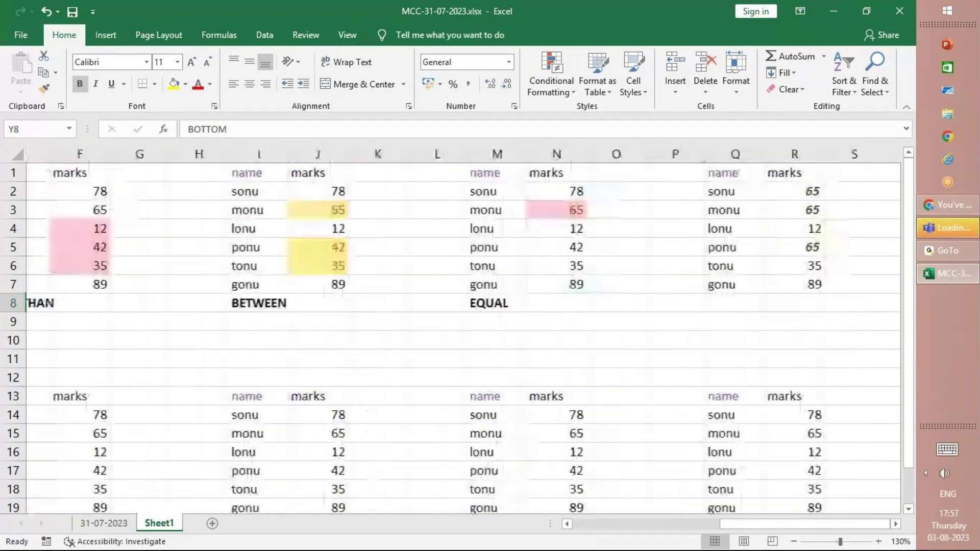
click(747, 306)
scroll(747, 306, left, 2)
scroll(459, 331, left, 1)
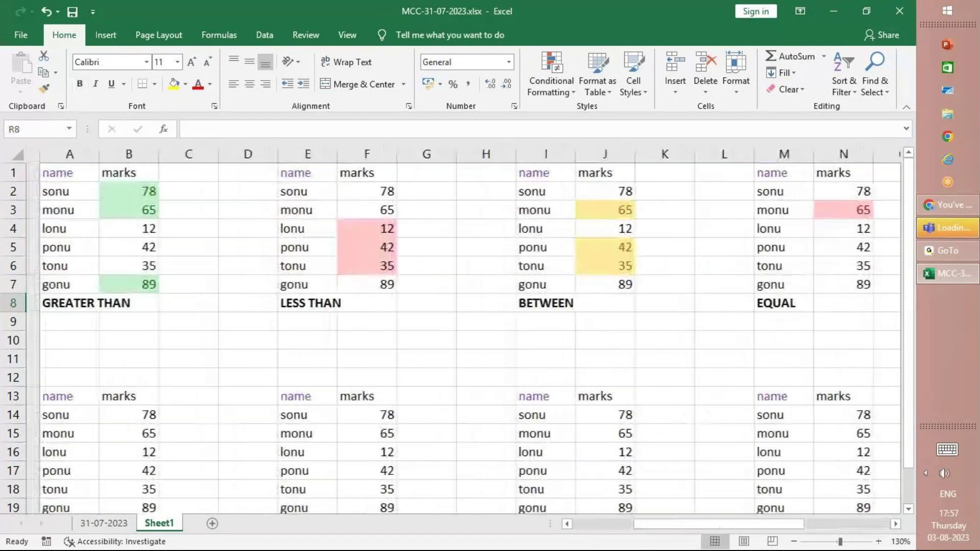
click(116, 415)
scroll(459, 332, down, 3)
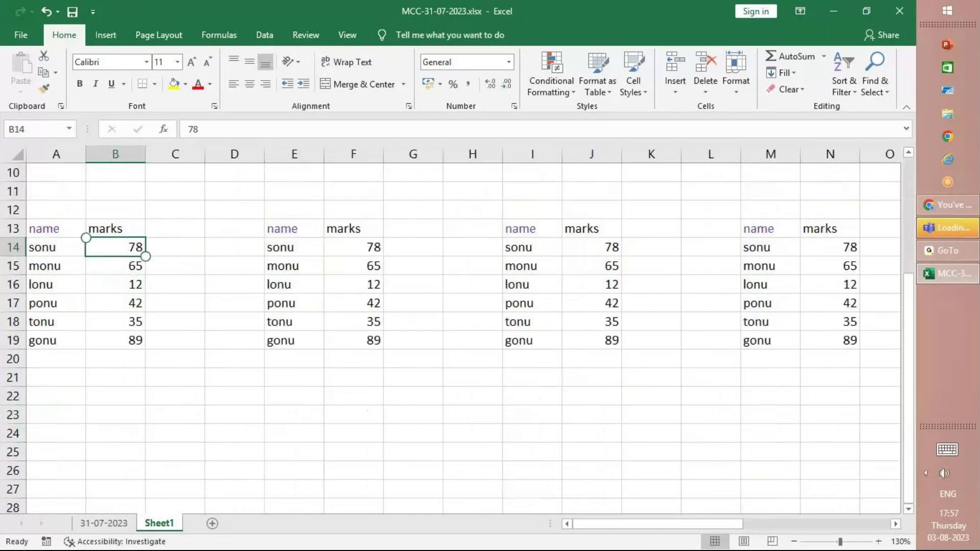
scroll(459, 332, up, 1)
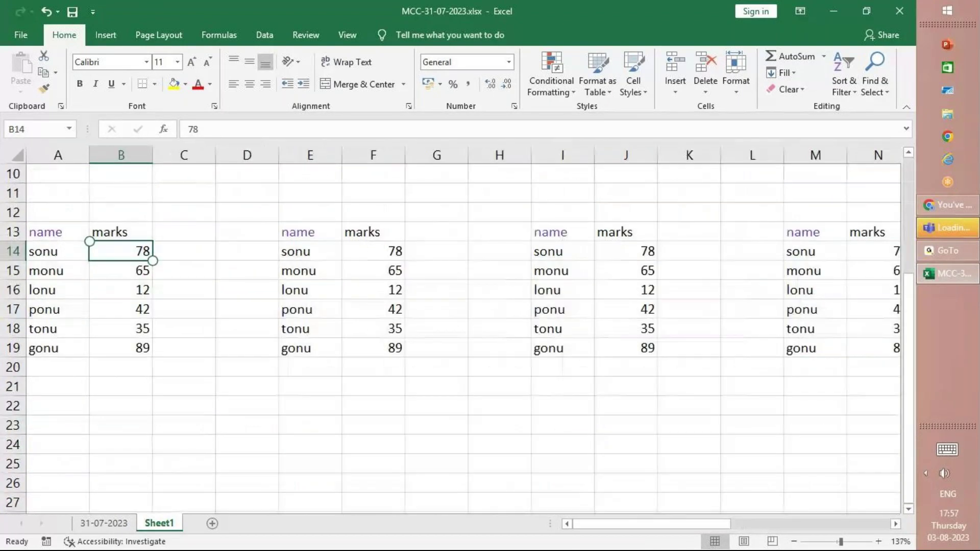
click(551, 84)
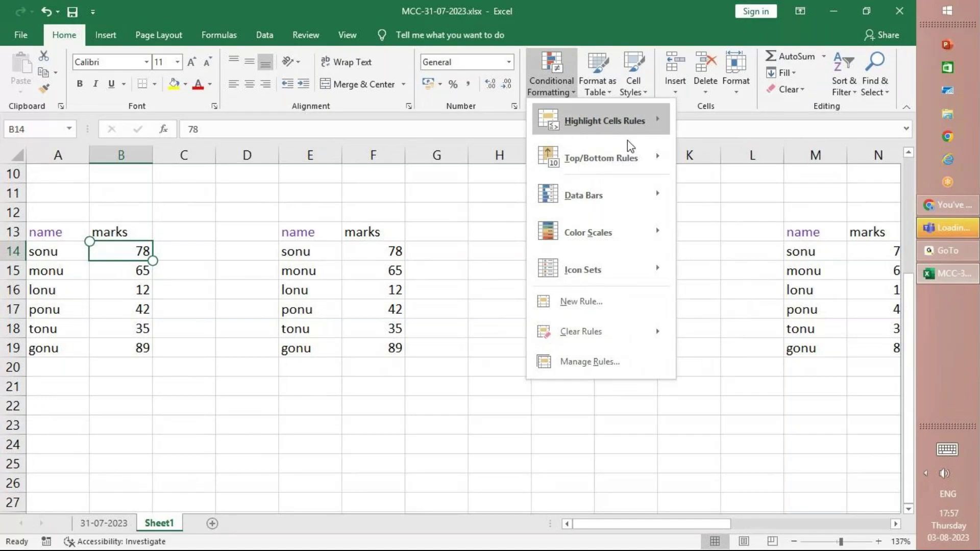
mouse_move(631, 154)
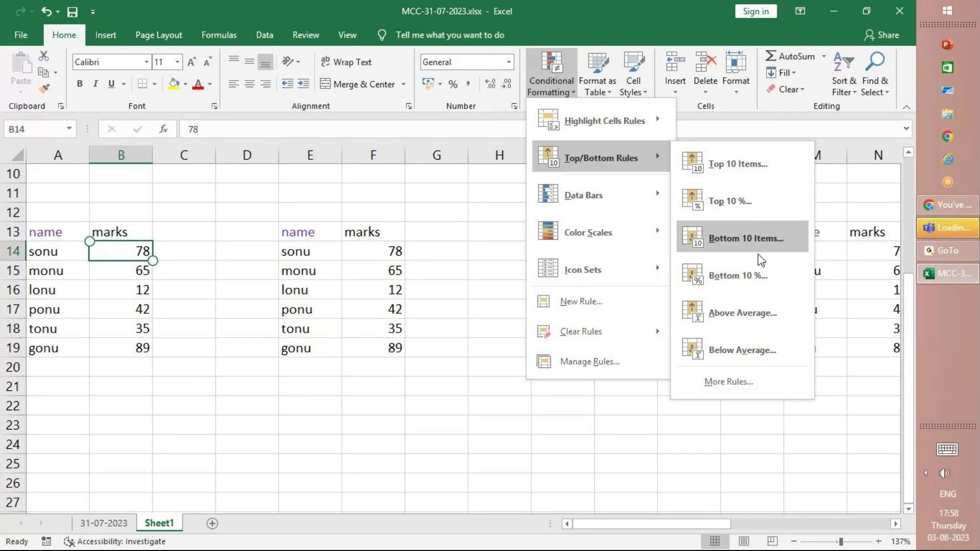
click(763, 308)
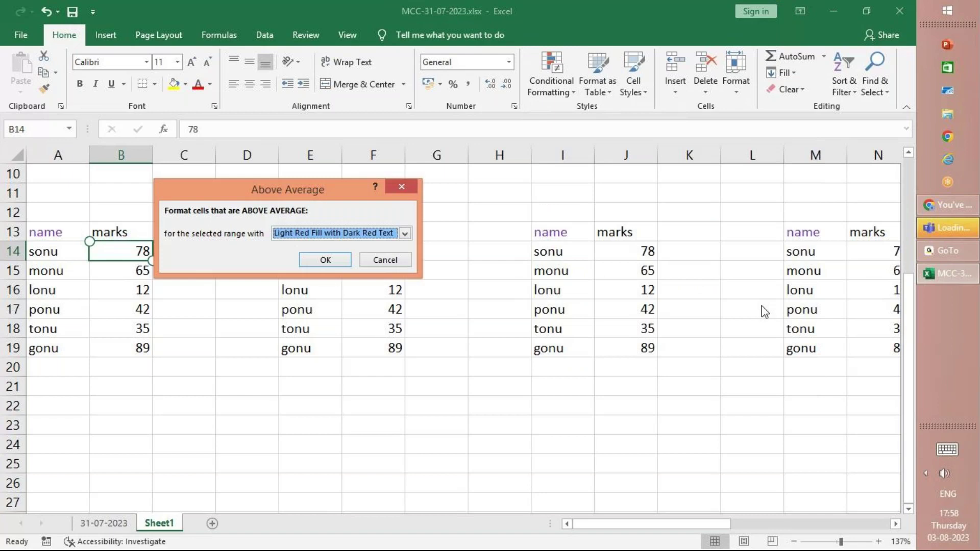
click(406, 234)
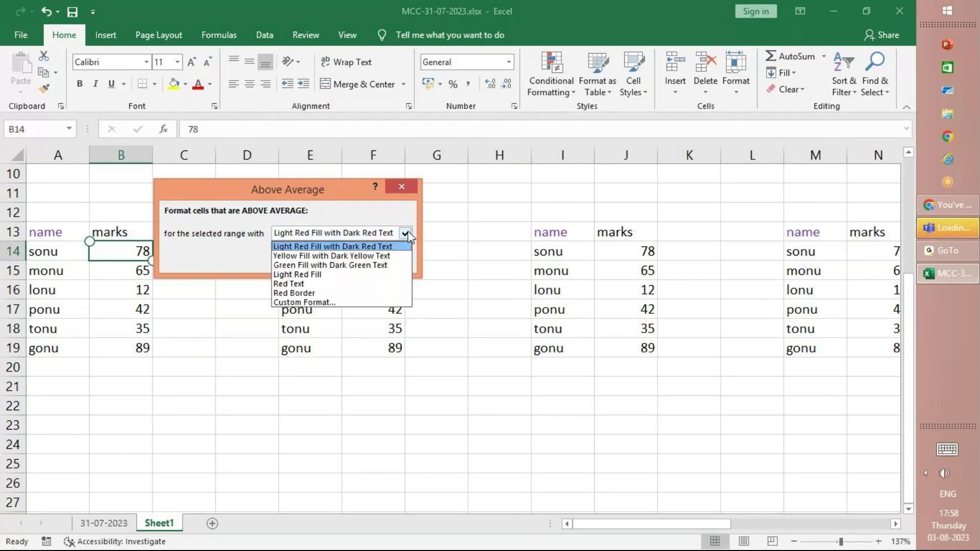
click(396, 262)
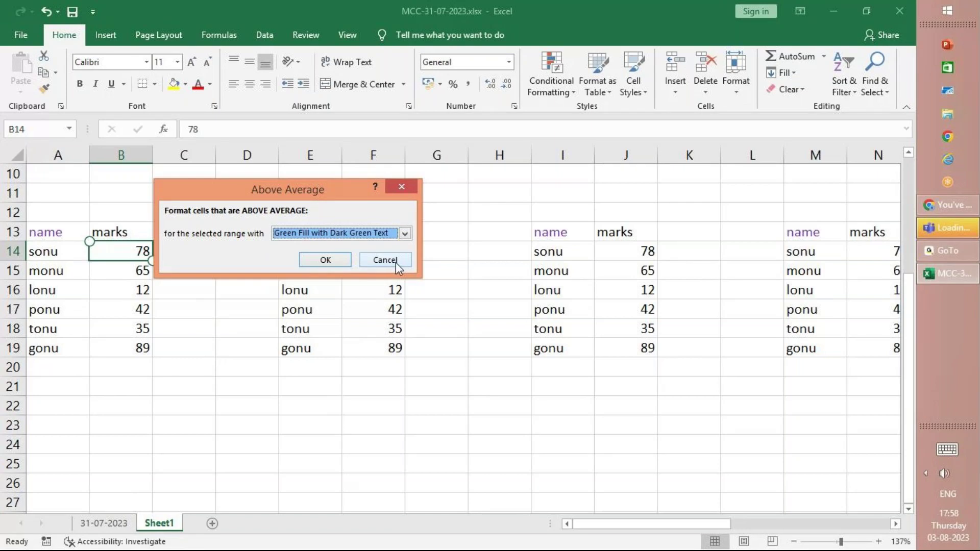
click(385, 260)
Step: Apply an Above Average conditional formatting rule with Green Fill with Dark Green Text to the marks in B14:B19
click(129, 244)
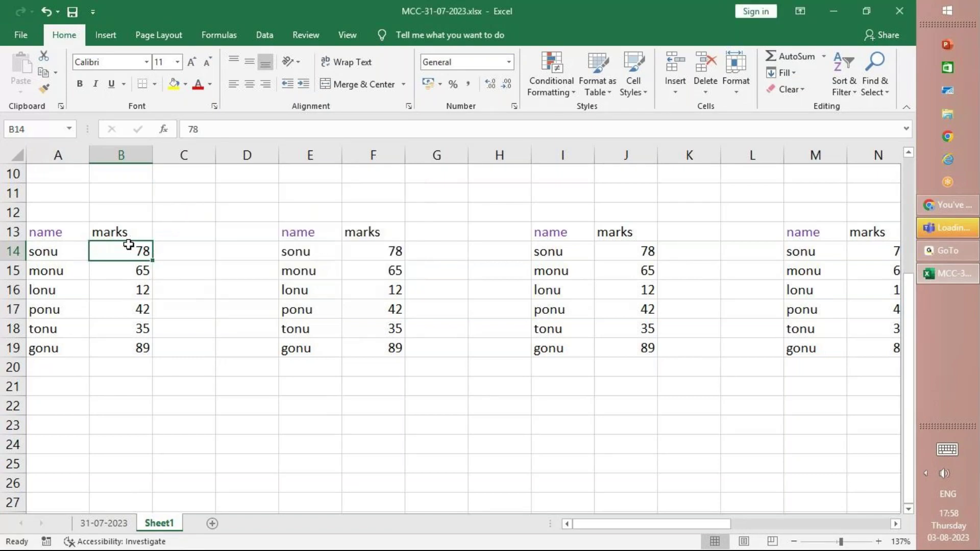
key(shift+Down)
key(shift+Down)
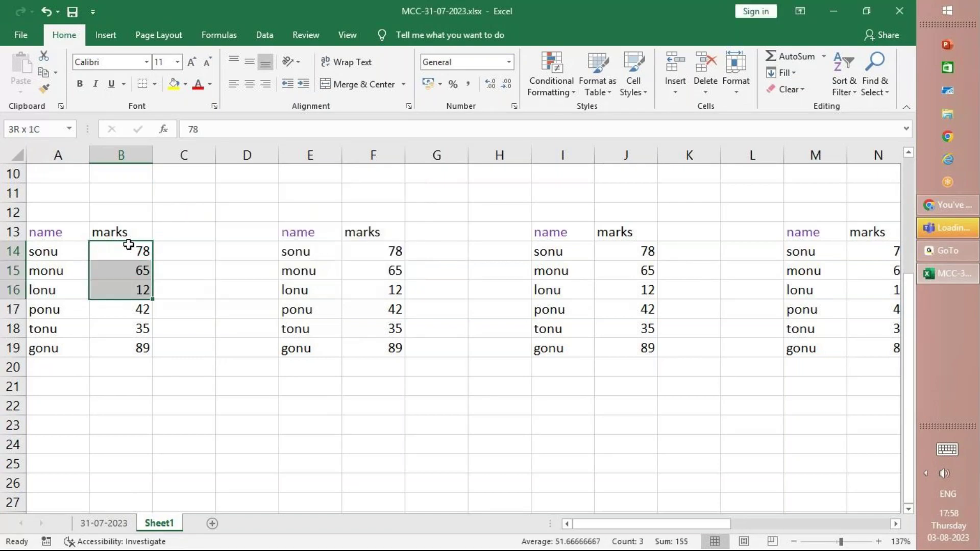
key(shift+Down)
key(shift+Down)
key(shift+Down)
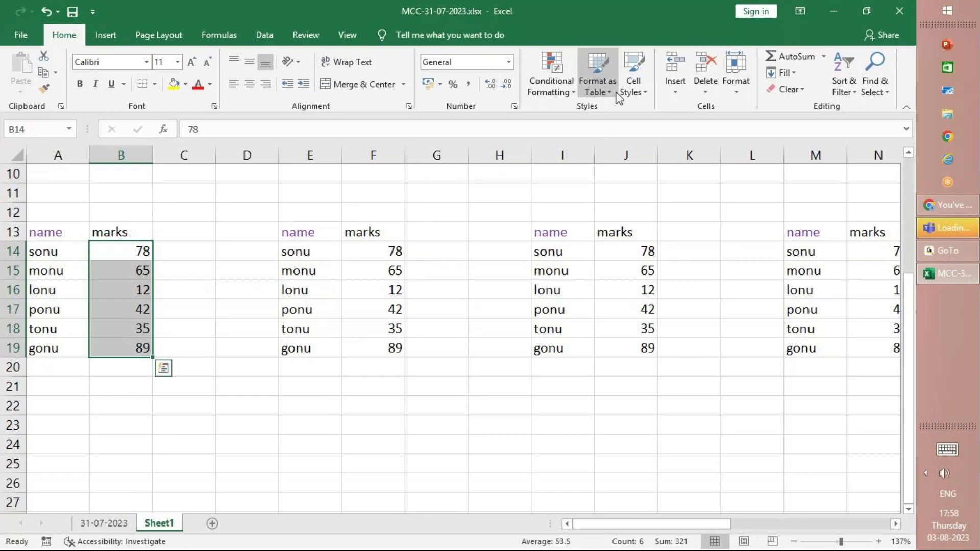
click(551, 82)
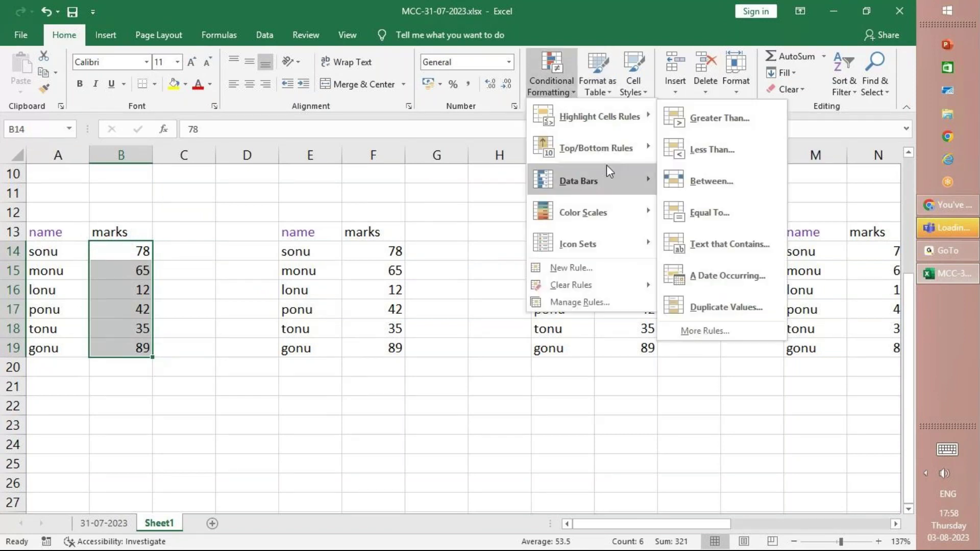
click(750, 277)
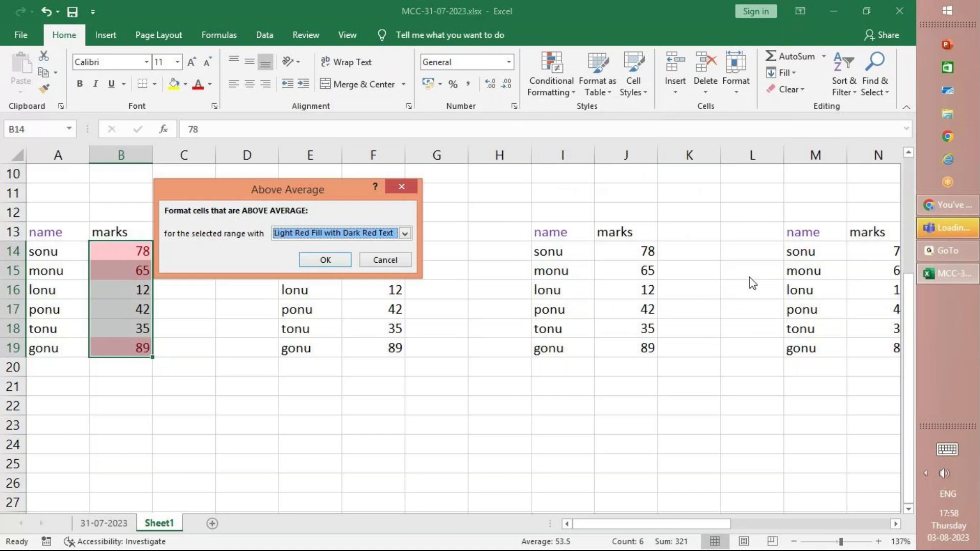
click(404, 234)
click(392, 265)
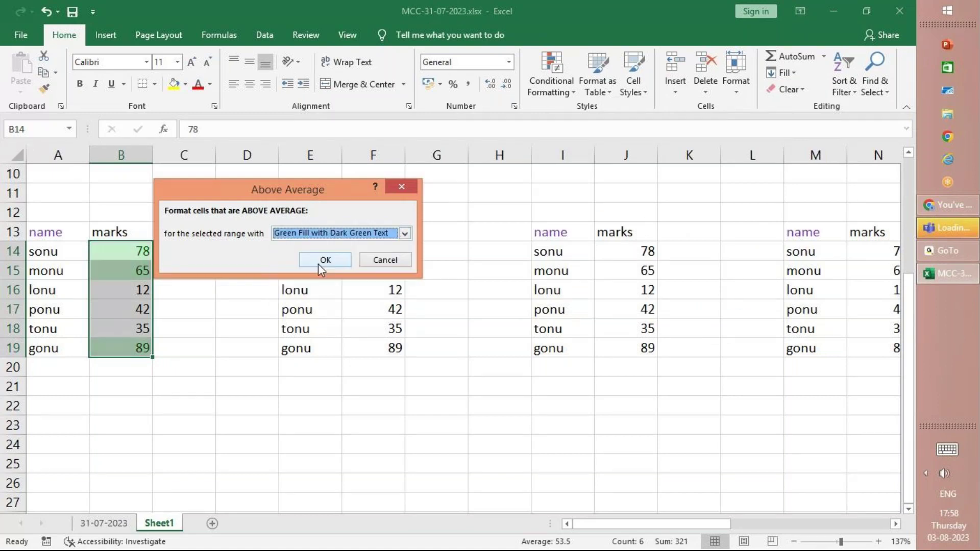
click(325, 260)
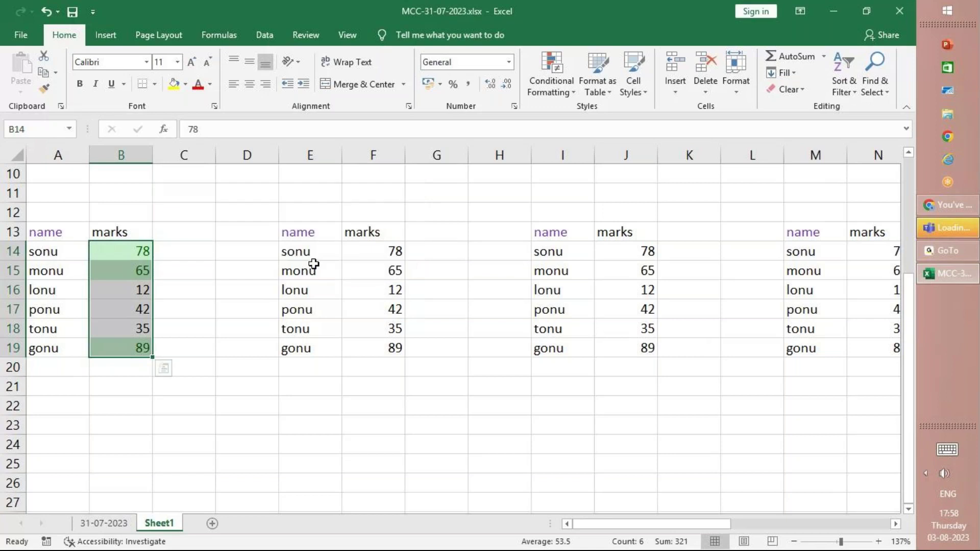
Step: Label the first lower table by entering ABV AVG in A21 and make the label bold
click(61, 384)
text(A)
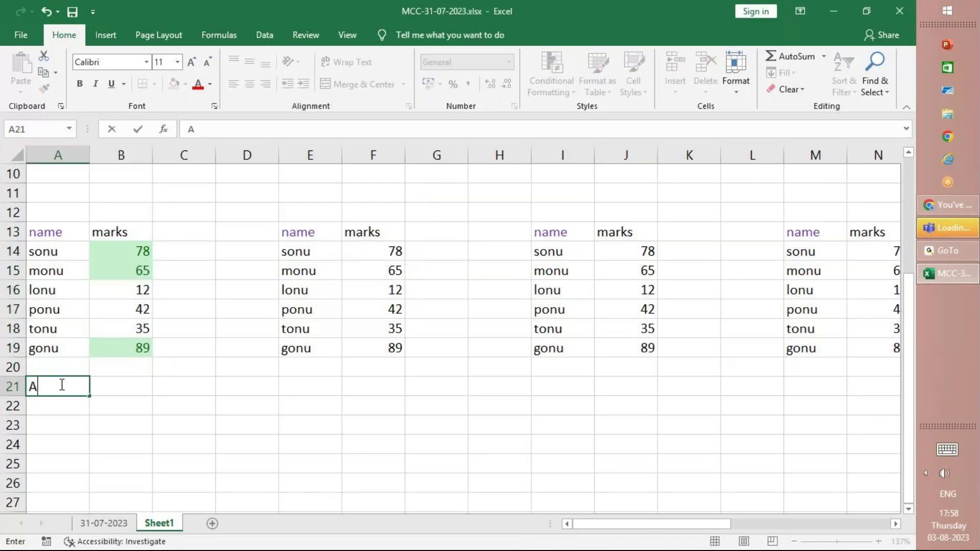
text(BV AVG)
click(61, 385)
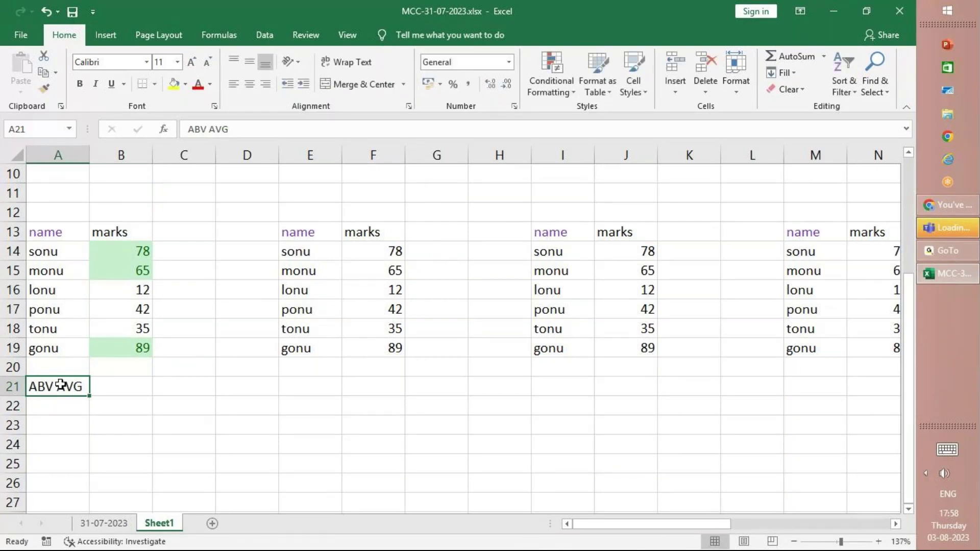
key(ctrl+b)
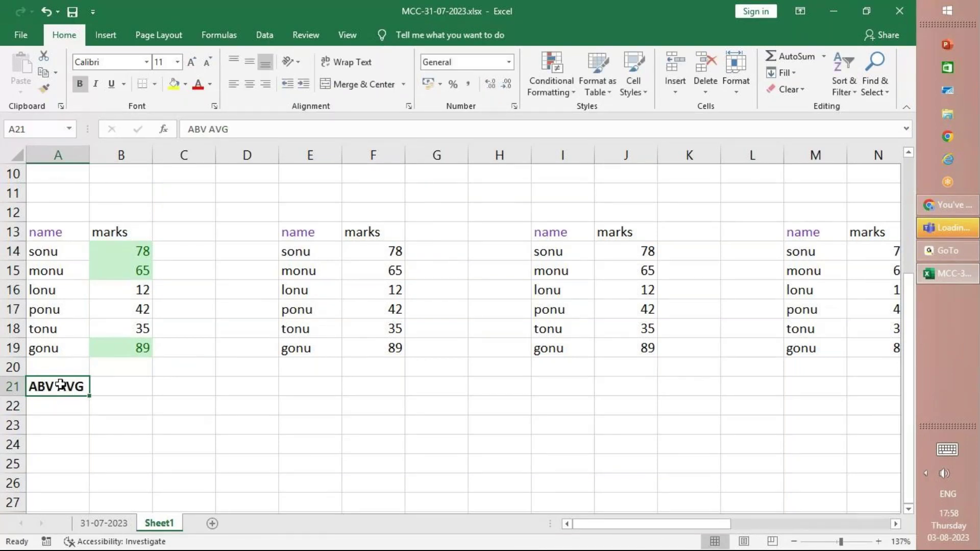
Step: Enter the label BELOW AGV in E21 under the second lower table and make it bold
key(Right)
key(Right)
key(Right)
key(Right)
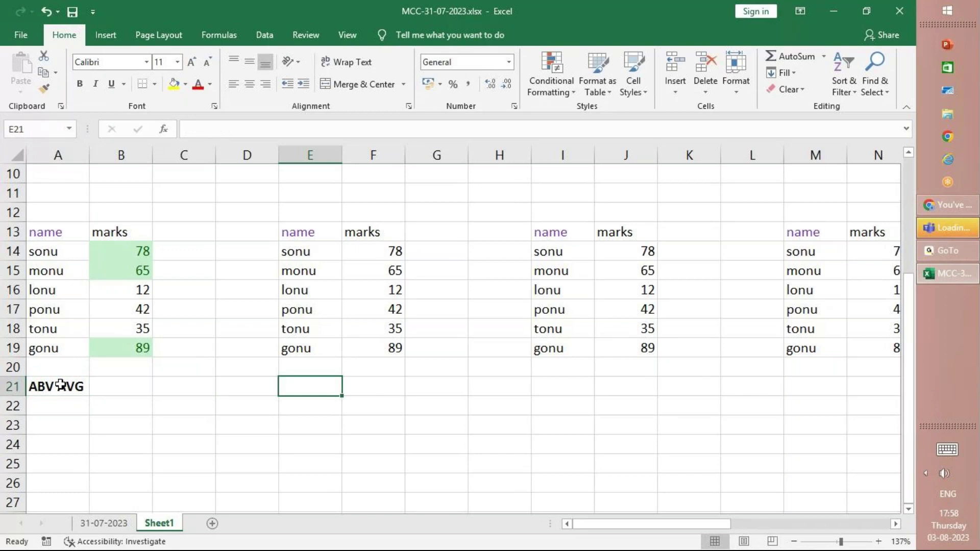
text(BELOW AGV)
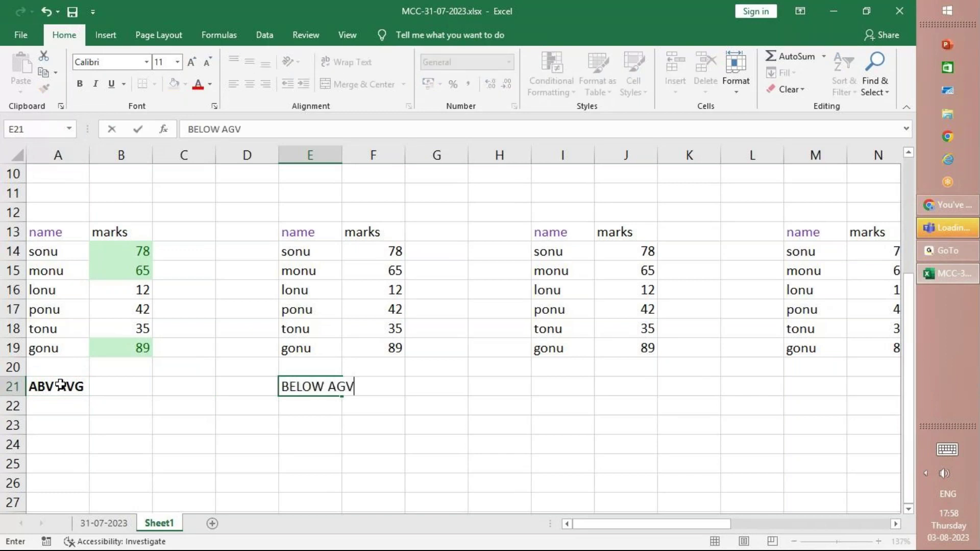
key(ctrl+Return)
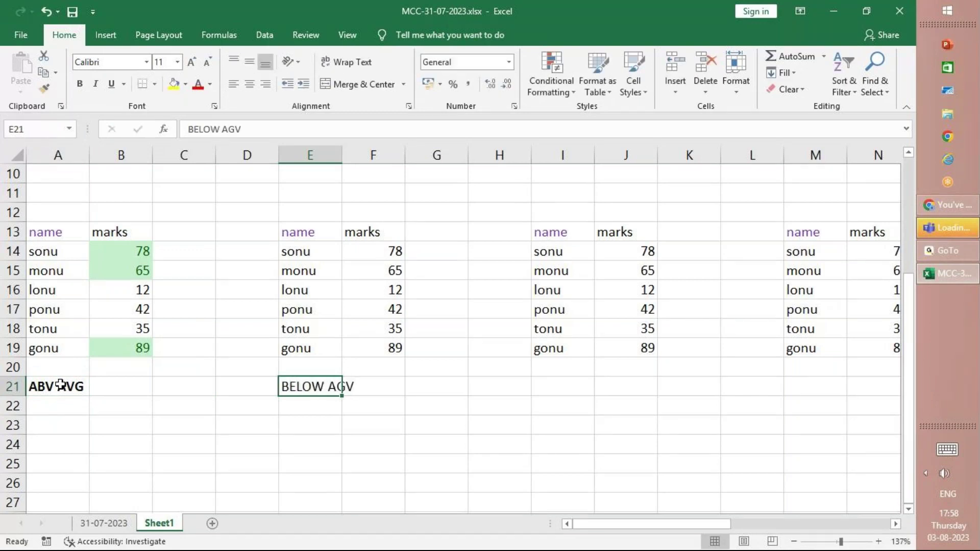
ctrl+click(60, 384)
key(ctrl+b)
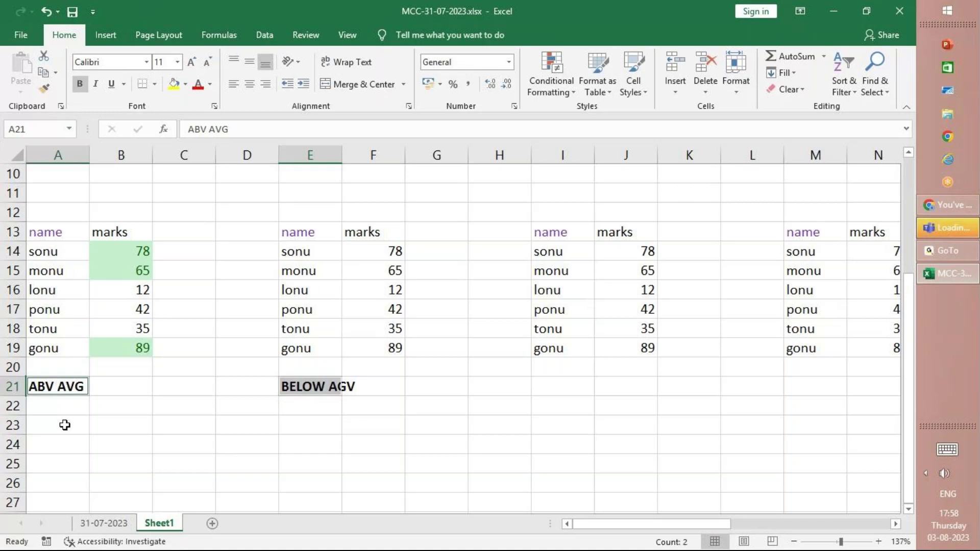
Step: Apply a Below Average conditional formatting rule with Light Red Fill with Dark Red Text to the marks in F14:F19
click(394, 253)
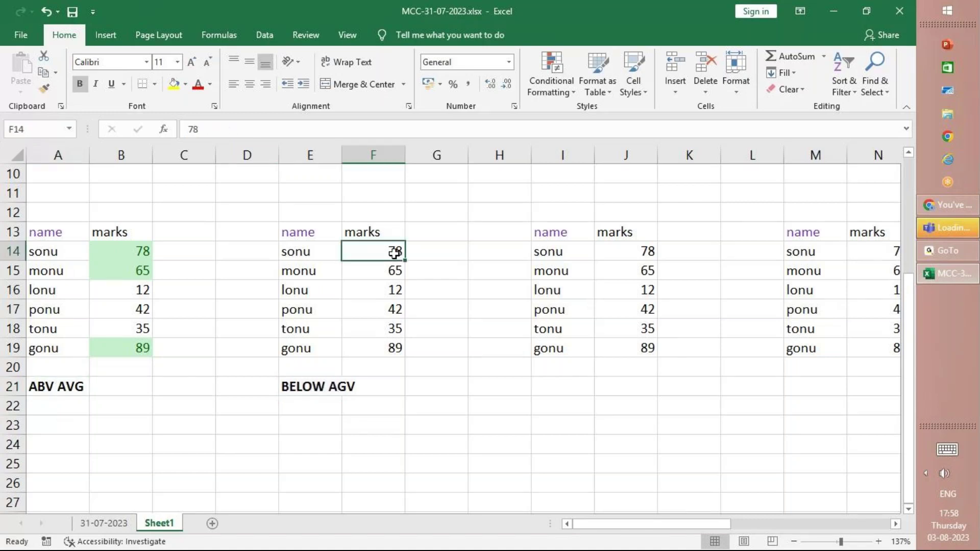
key(shift+Down)
key(shift+Down)
key(shift+Down)
key(shift+Down)
key(shift+Down)
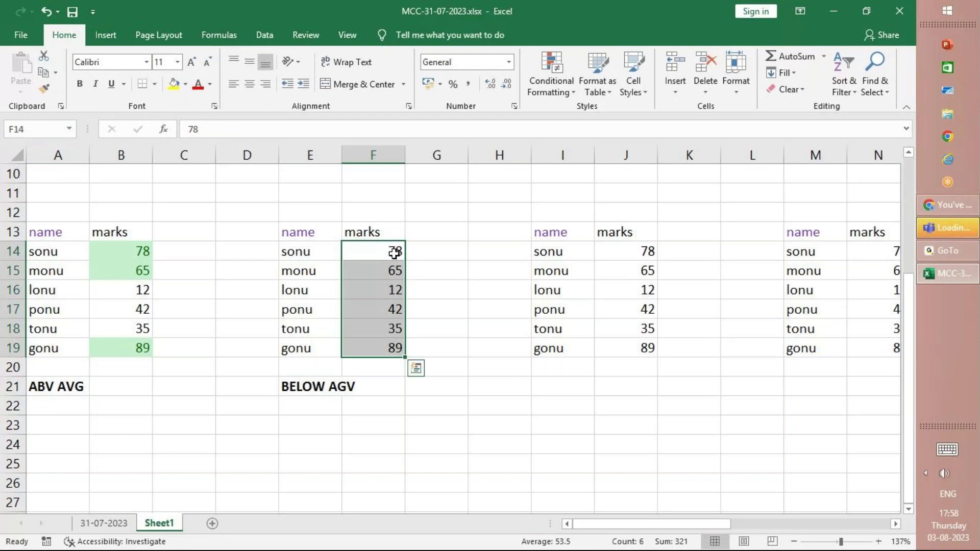
click(552, 81)
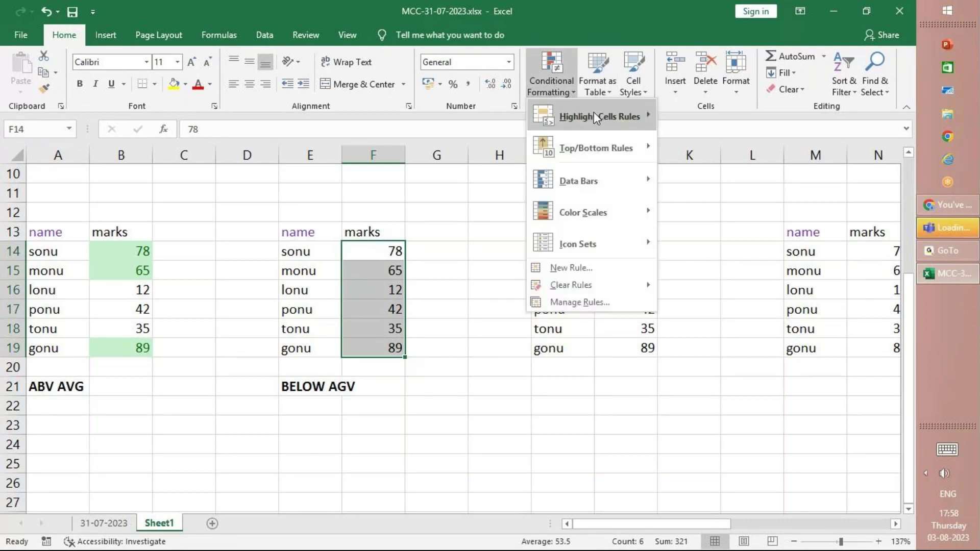
mouse_move(593, 144)
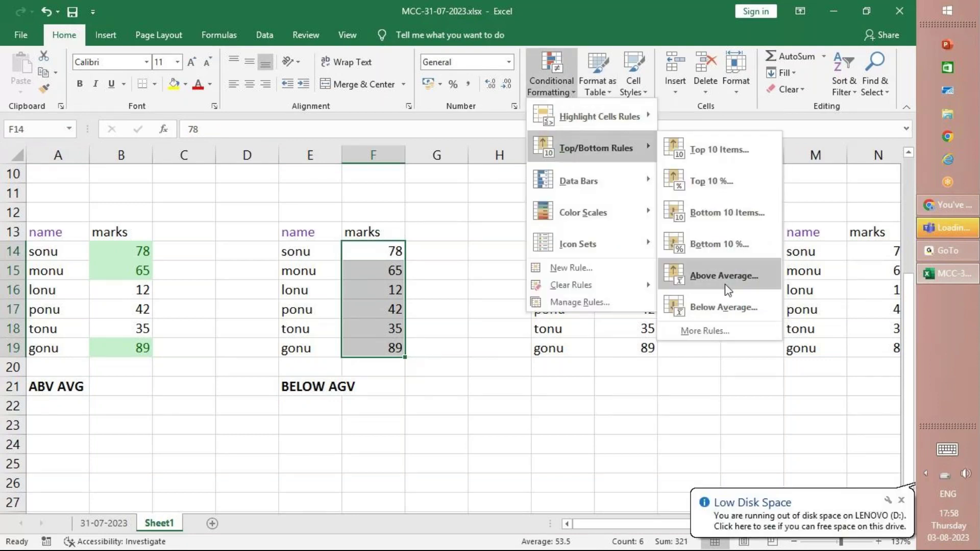
click(727, 305)
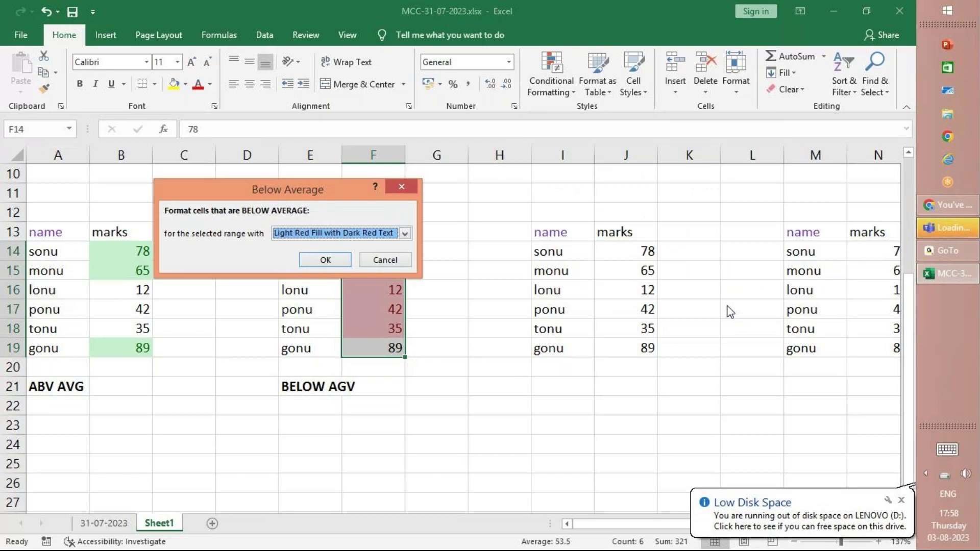
click(404, 234)
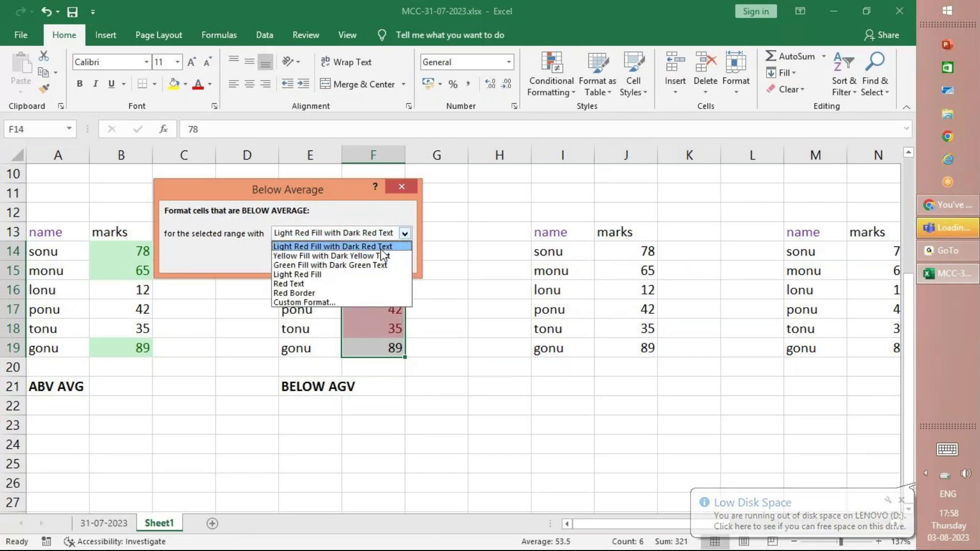
click(358, 247)
click(337, 259)
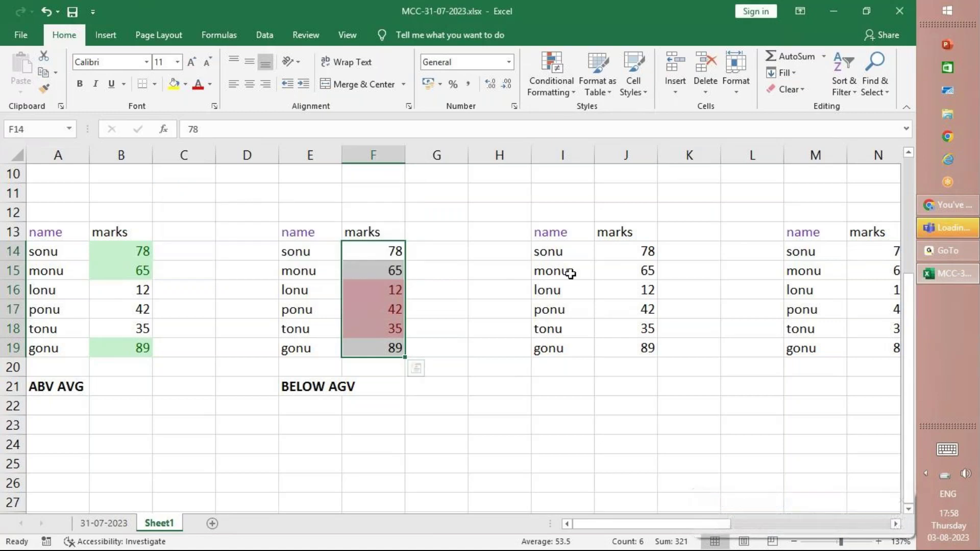
Step: Add blue gradient fill data bars to the marks in J14:J19 of the third lower table
drag(627, 250, 626, 348)
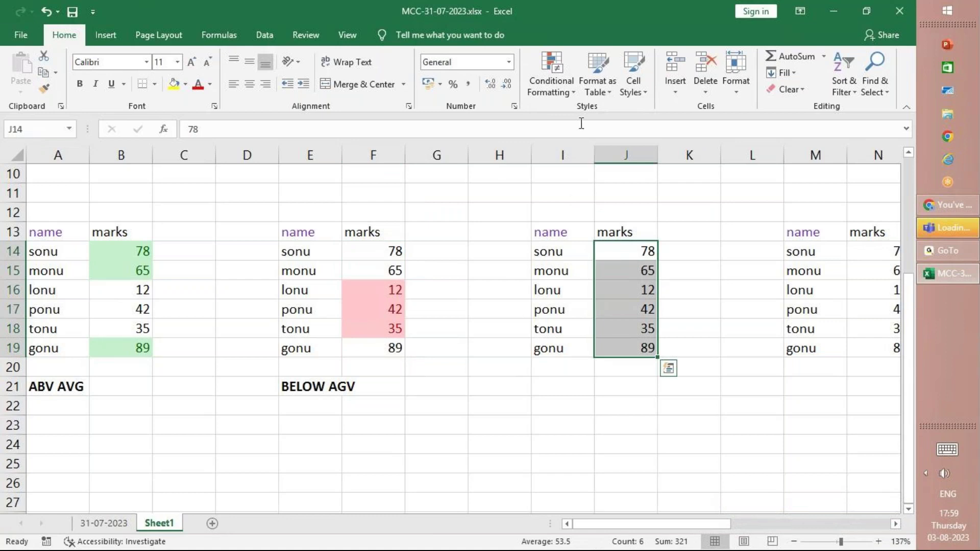
click(581, 86)
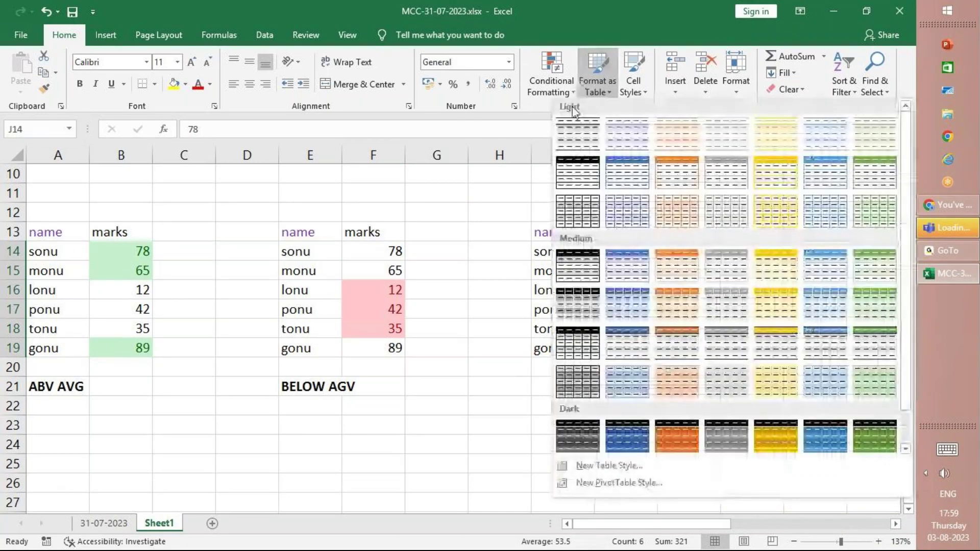
click(558, 87)
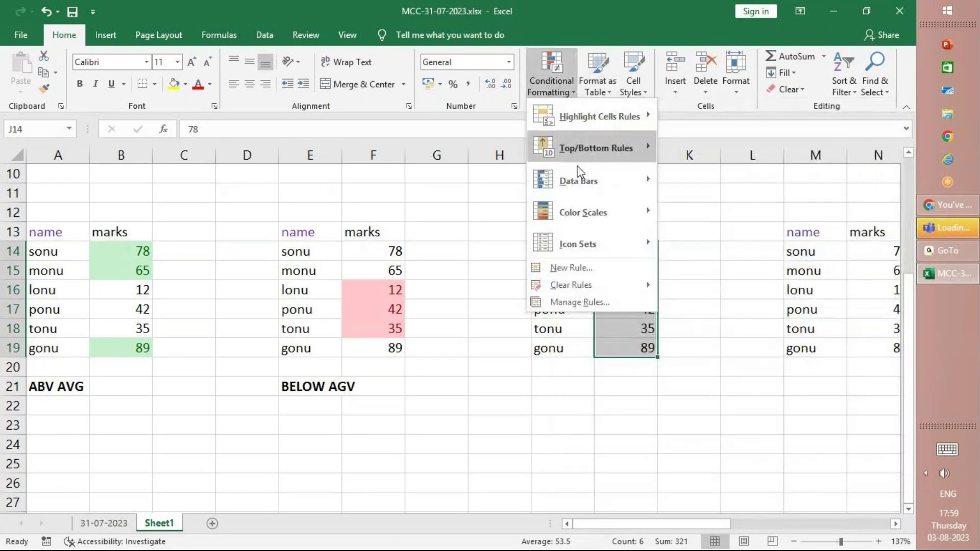
mouse_move(590, 176)
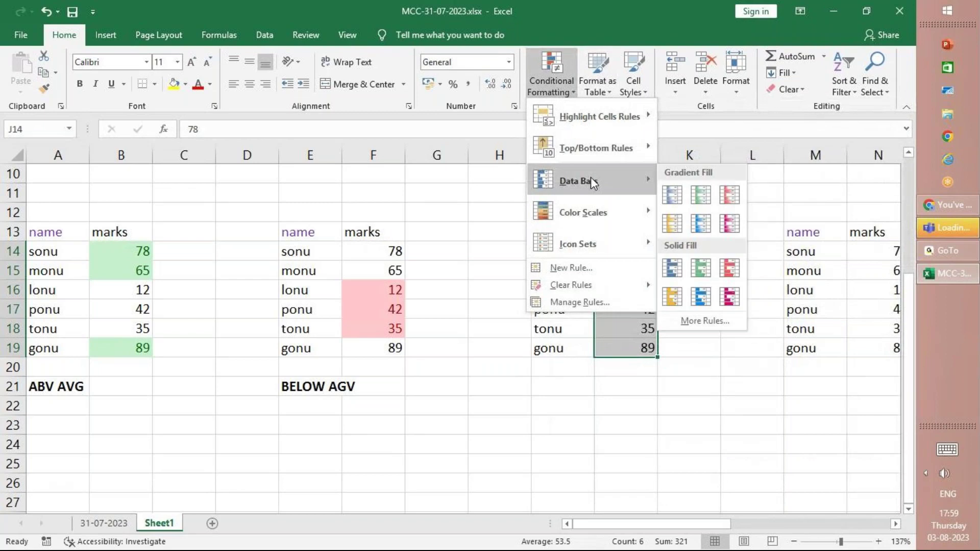
click(673, 194)
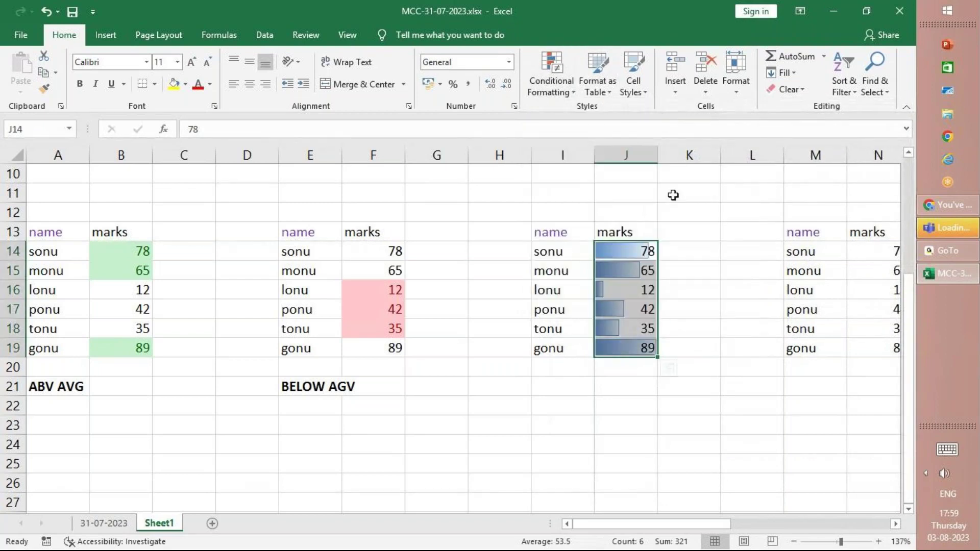
Step: Add magenta solid fill data bars to the marks in N14:N19 of the fourth lower table
scroll(673, 195, right, 5)
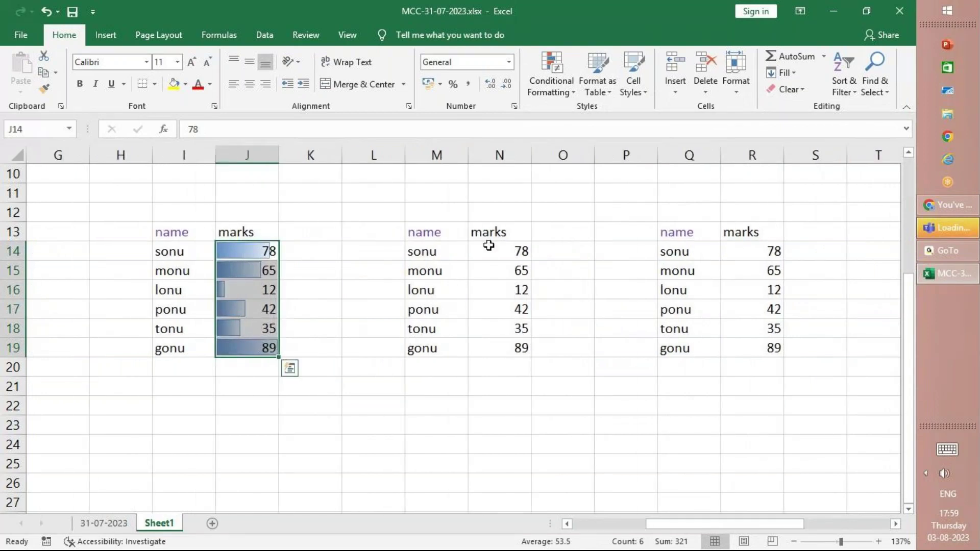
click(489, 247)
key(shift+Down)
key(shift+Down)
key(shift+Down)
key(shift+Down)
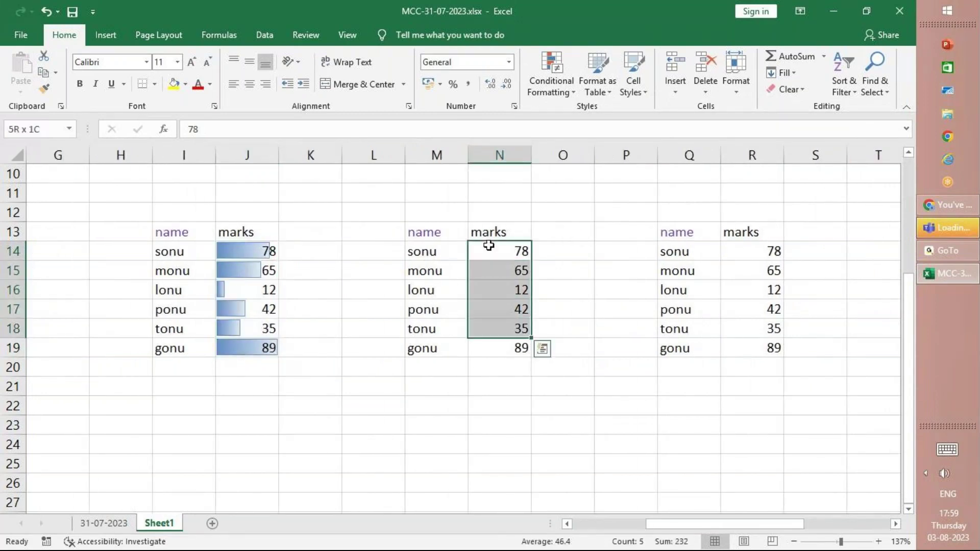
click(489, 245)
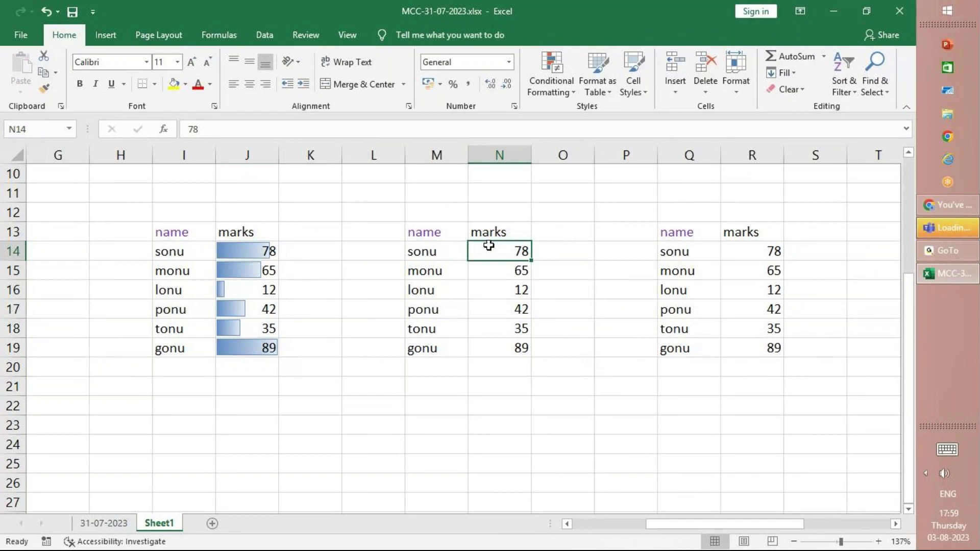
key(shift+Down)
key(shift+Down)
key(shift+Down)
key(shift+Down)
key(shift+Down)
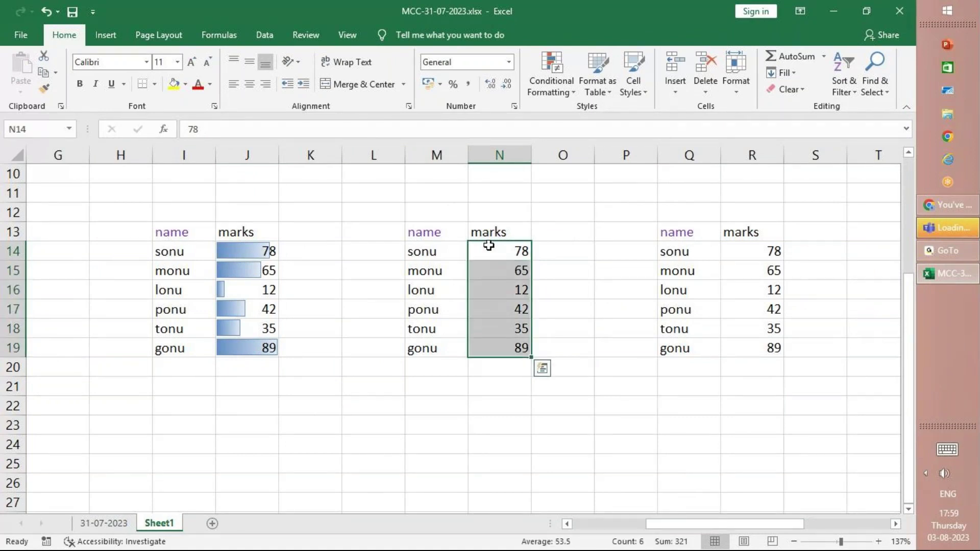
scroll(488, 246, left, 3)
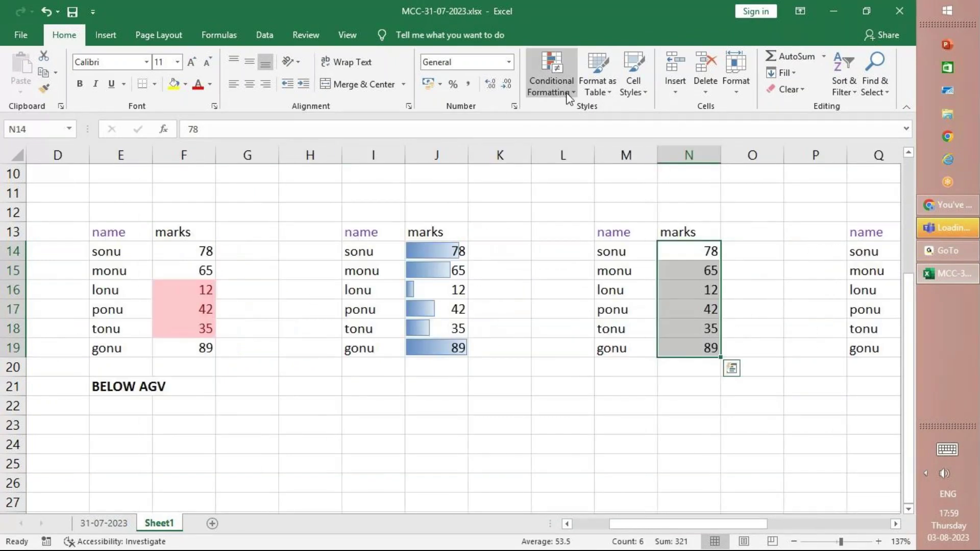
click(565, 96)
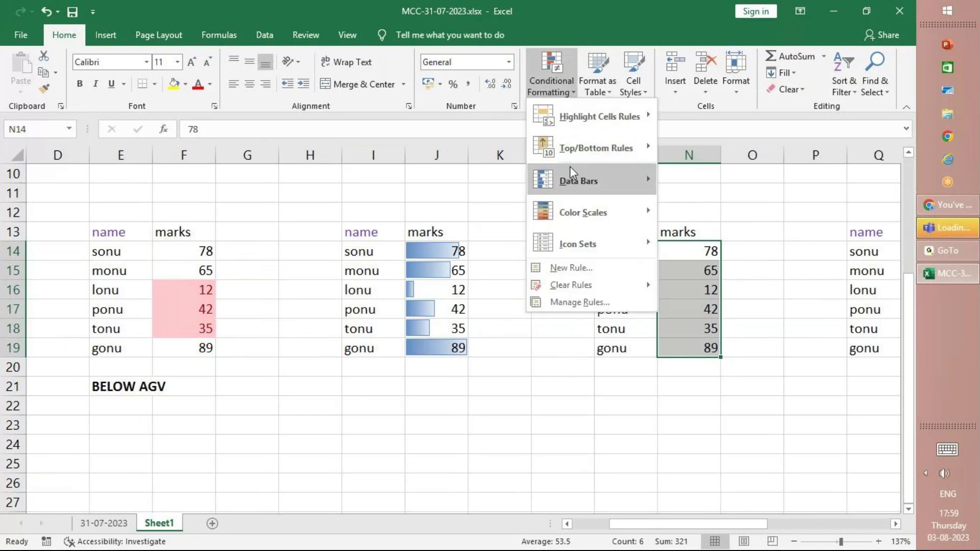
mouse_move(576, 178)
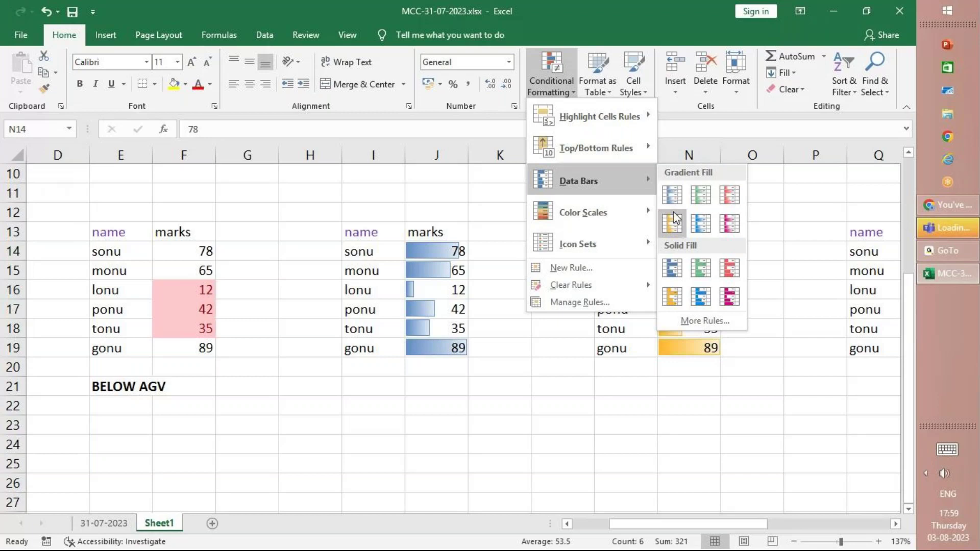
click(728, 290)
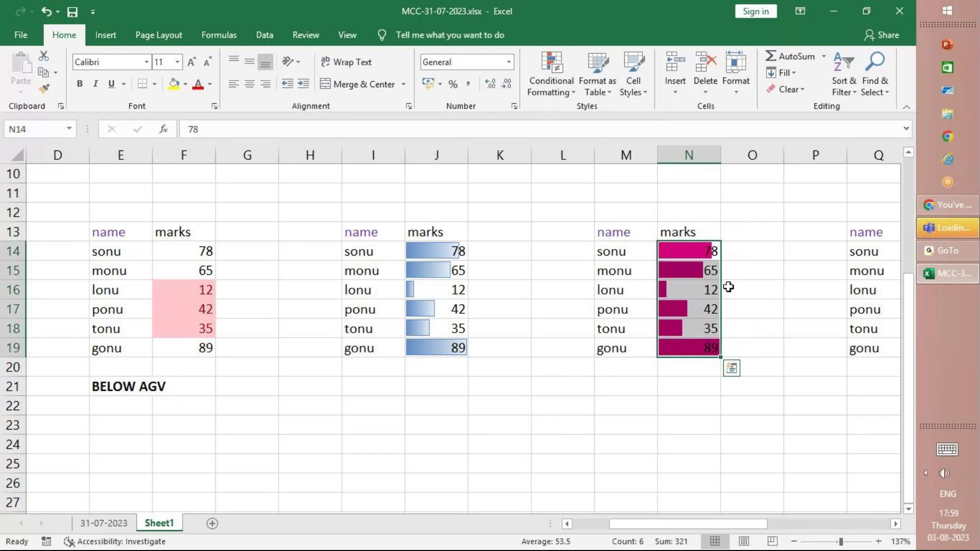
Step: Create a 2-Color Scale rule for the marks in R14:R19, from orange at the lowest value to light yellow at the highest
scroll(729, 287, right, 4)
click(689, 251)
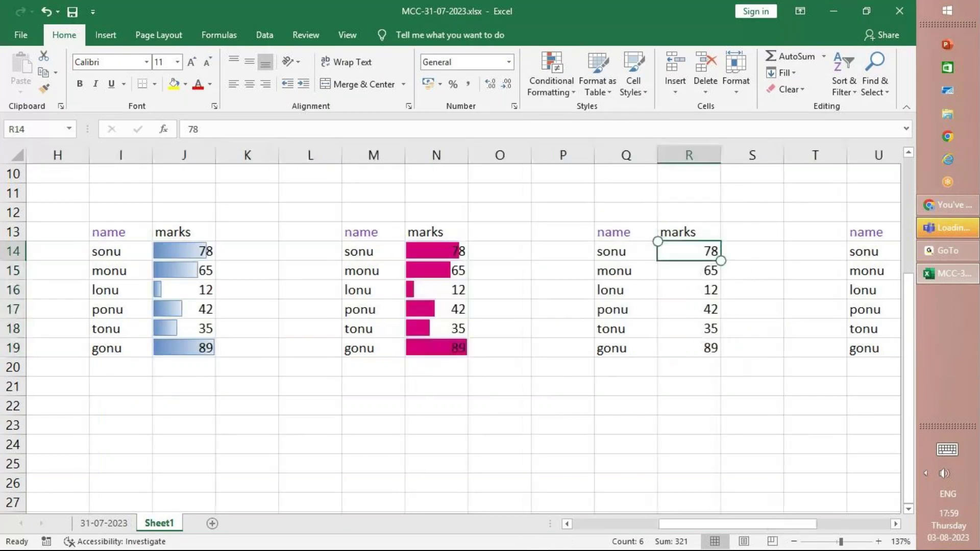
drag(721, 260, 720, 358)
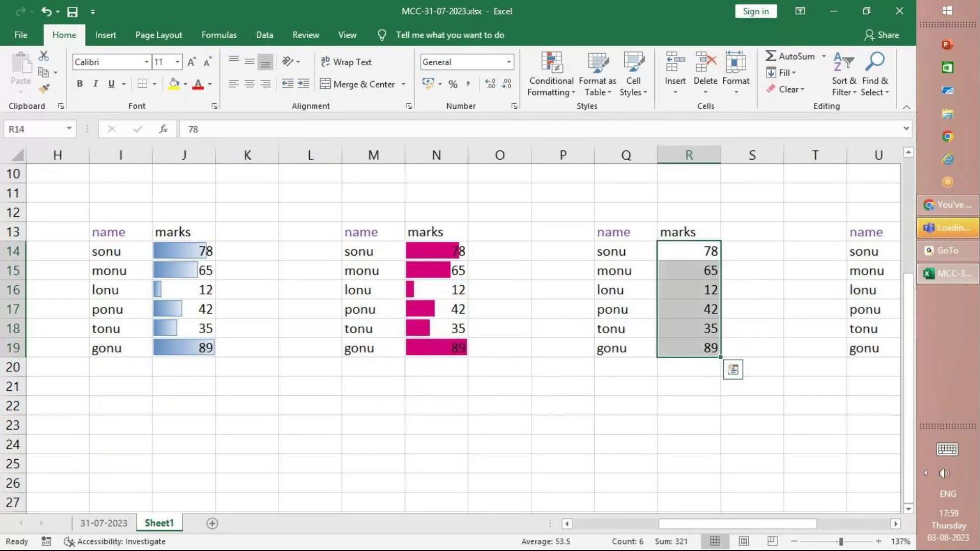
click(559, 91)
mouse_move(560, 200)
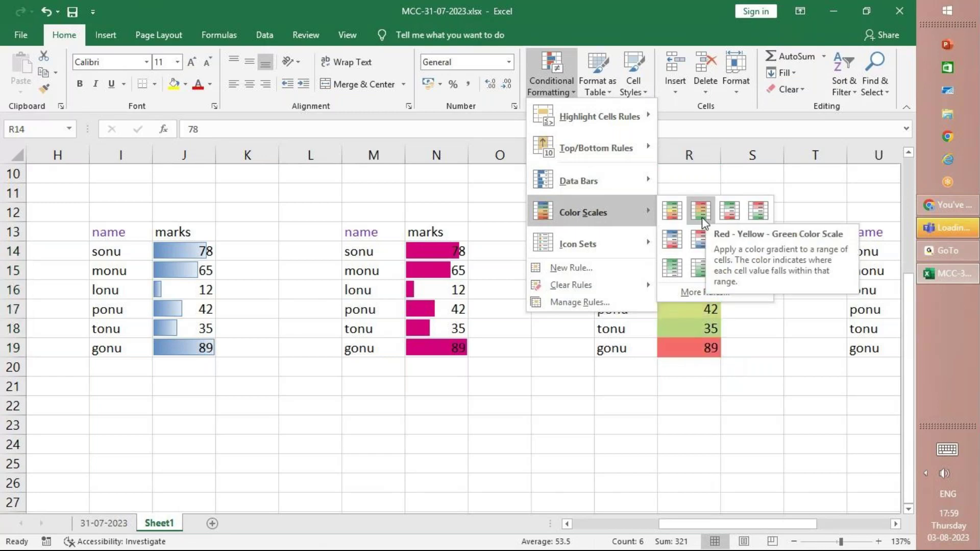
click(699, 287)
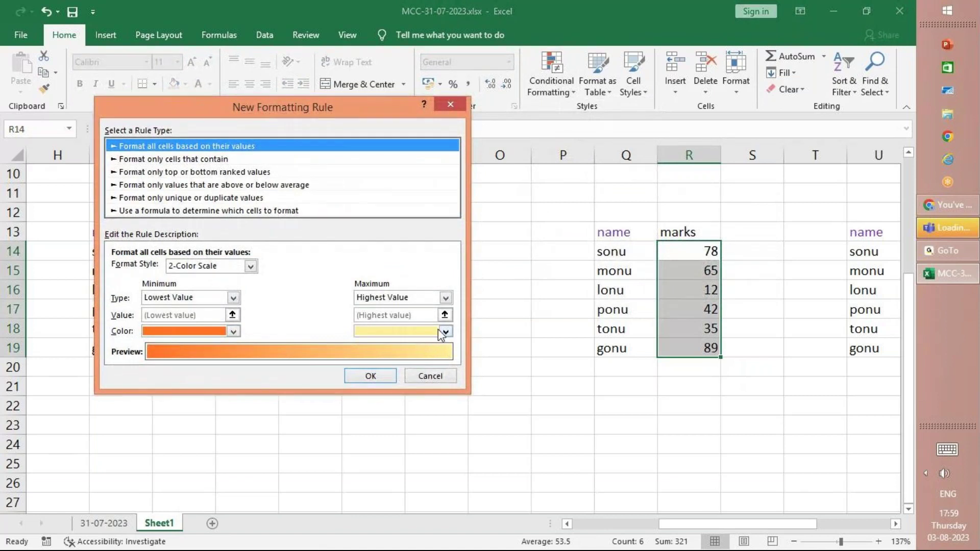
click(388, 378)
key(Right)
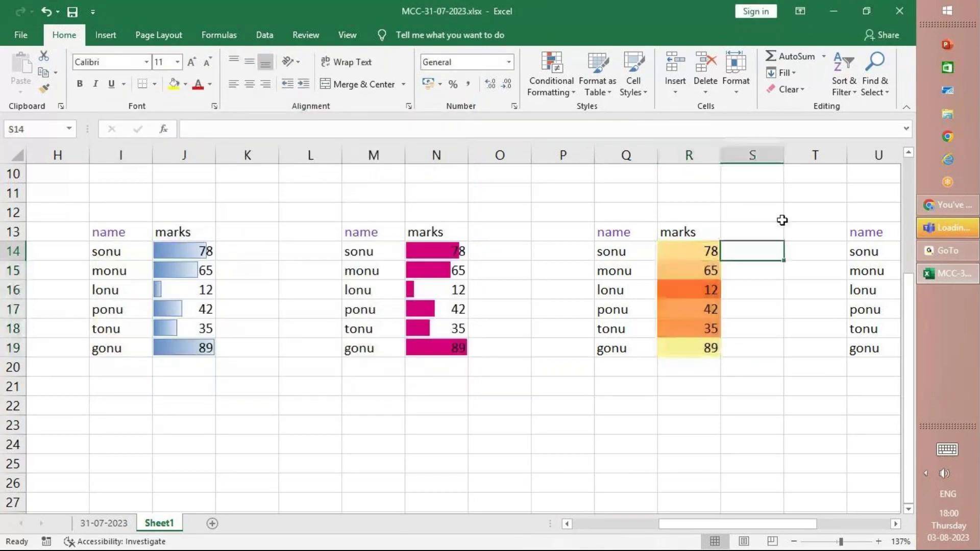
Step: Apply the three-colour circle traffic lights icon set to the marks in V14:V19 of the last lower table
scroll(782, 220, right, 4)
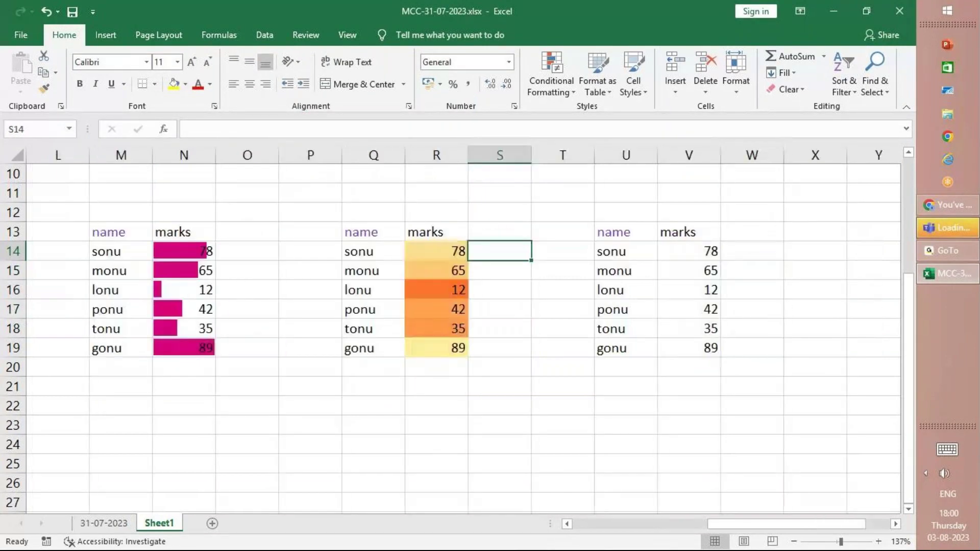
click(688, 251)
key(shift+Down)
key(shift+Down)
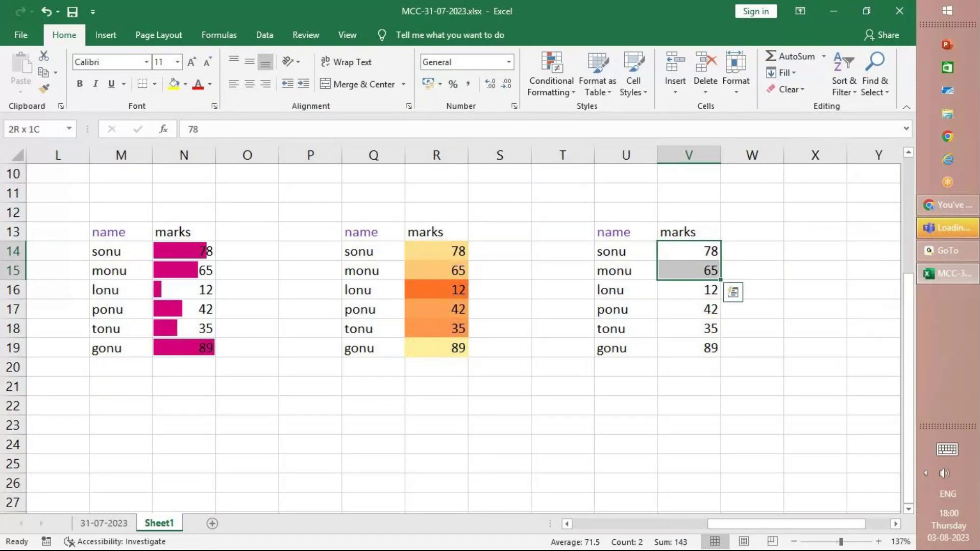
key(shift+Down)
key(shift+Down)
key(shift+Down)
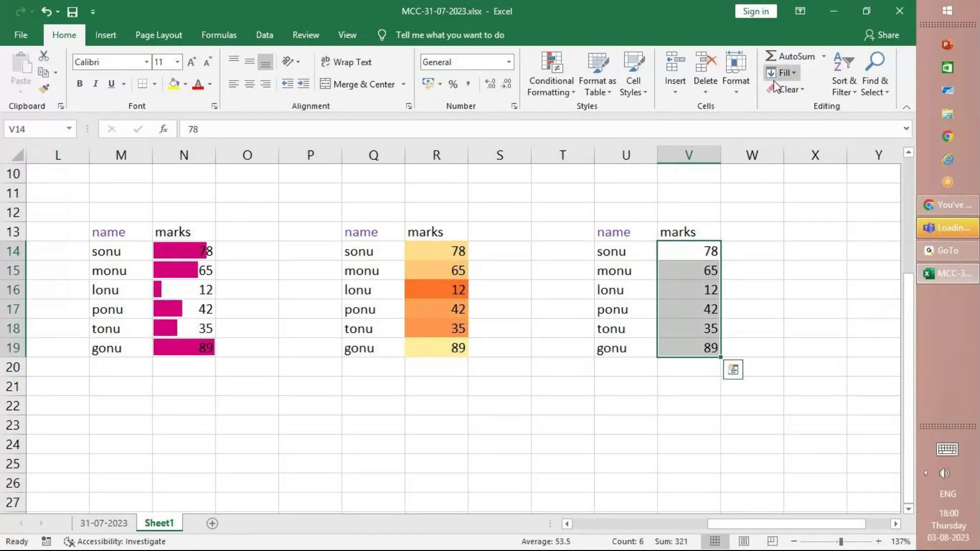
click(553, 85)
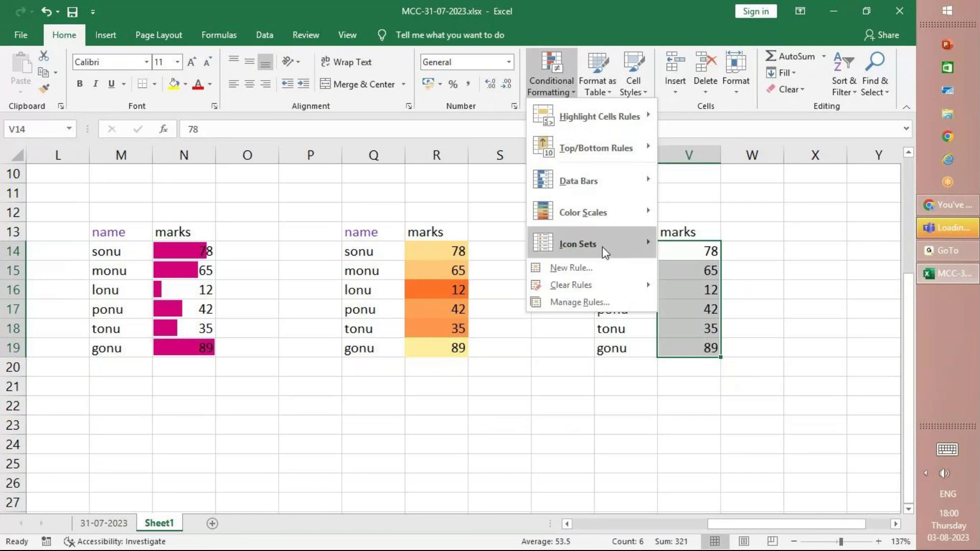
mouse_move(605, 252)
click(699, 350)
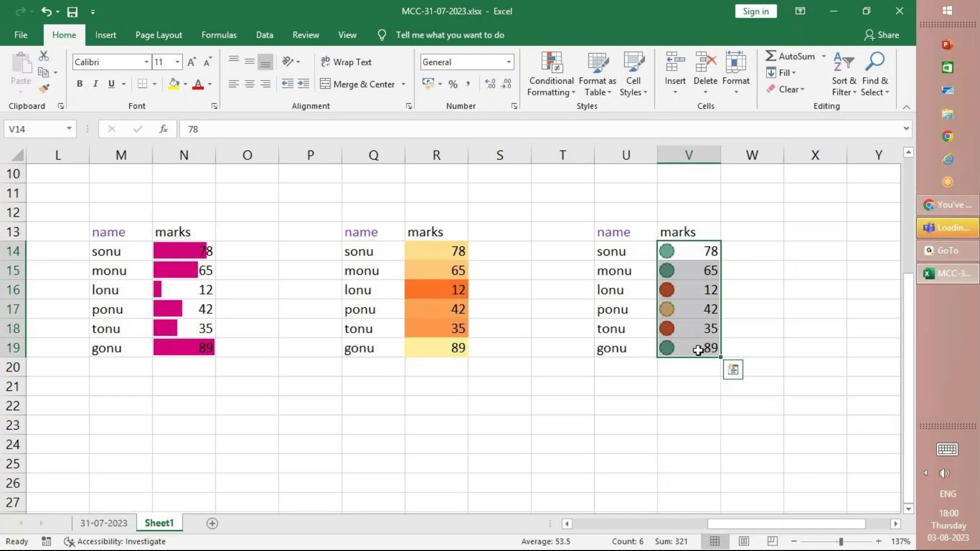
Step: Switch the icons on the marks in V14:V19 to the coloured four-arrow directional icon set
click(552, 85)
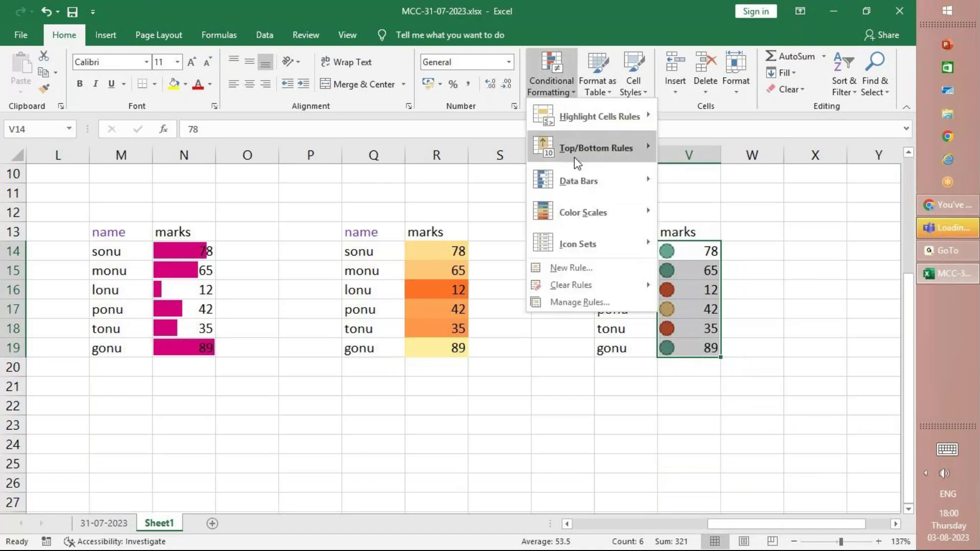
mouse_move(589, 234)
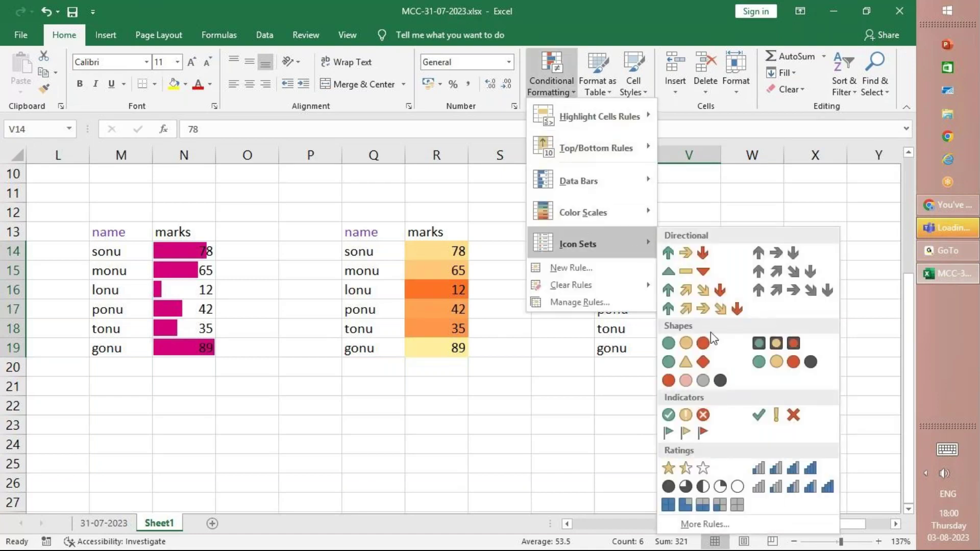
click(715, 292)
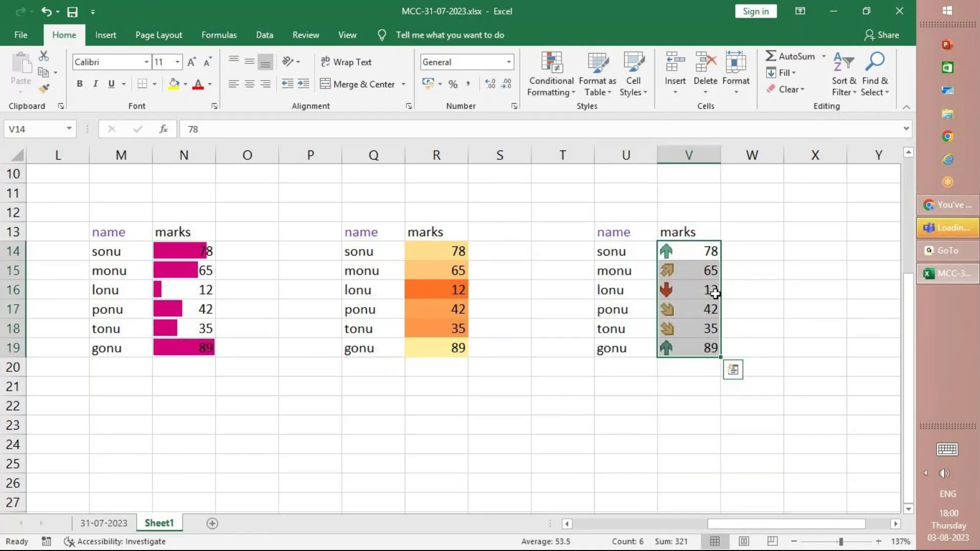
click(763, 273)
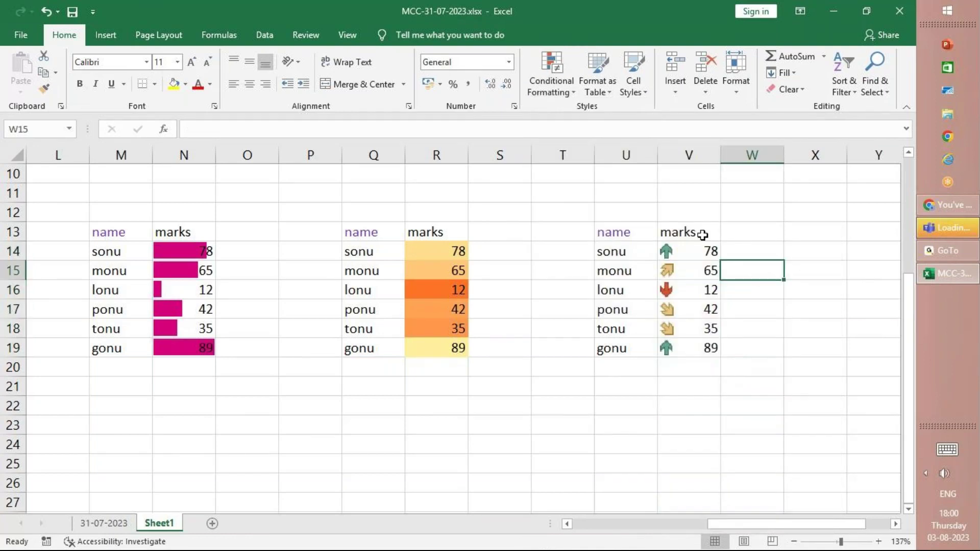
Step: Apply the uncircled check mark, exclamation mark and cross indicator icon set to the marks in V14:V19
click(699, 254)
key(shift+Down)
key(shift+Down)
key(shift+Down)
key(shift+Down)
key(shift+Down)
key(shift+Down)
key(shift+Down)
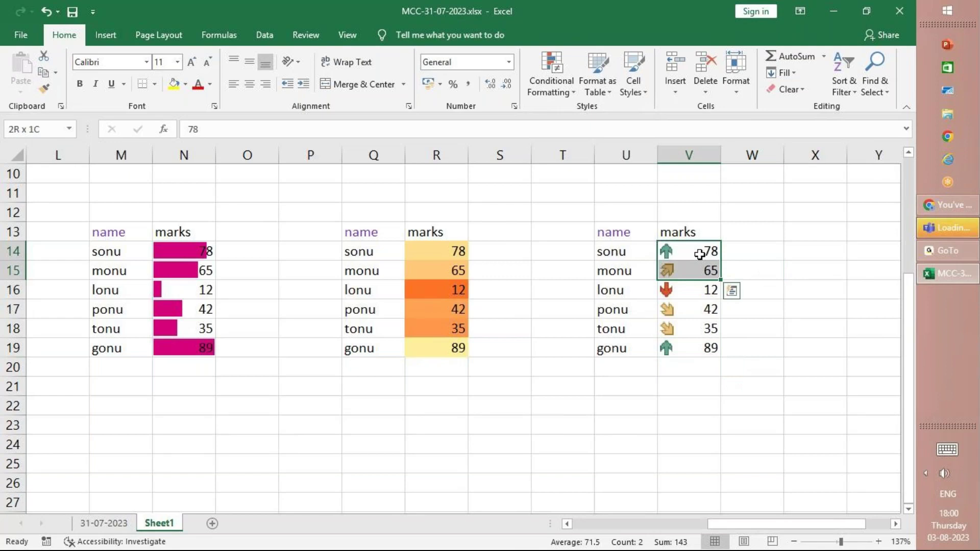
drag(699, 254, 699, 254)
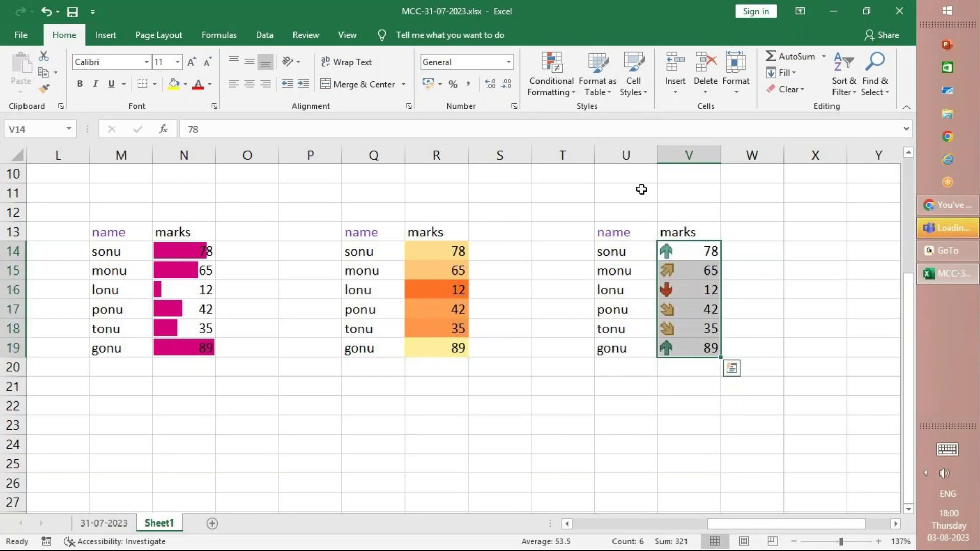
click(561, 88)
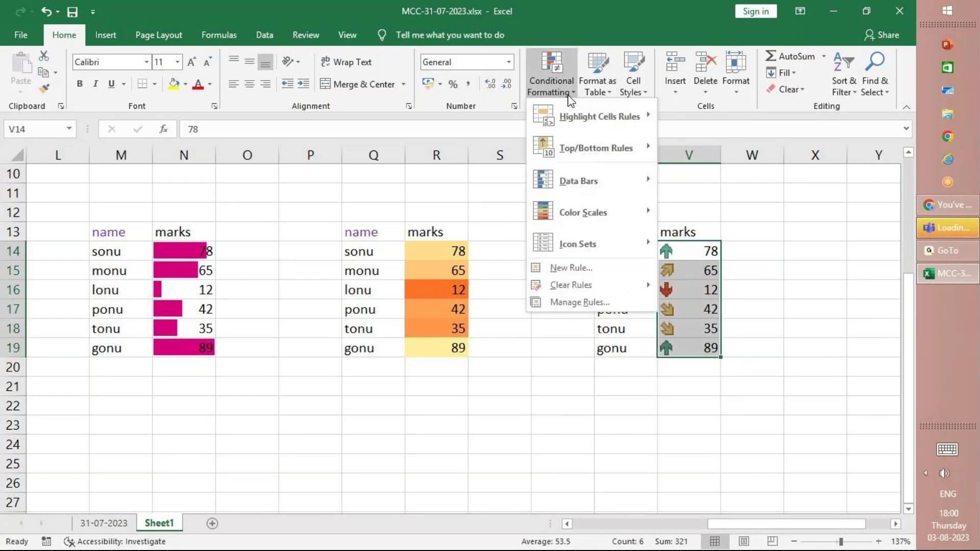
mouse_move(611, 240)
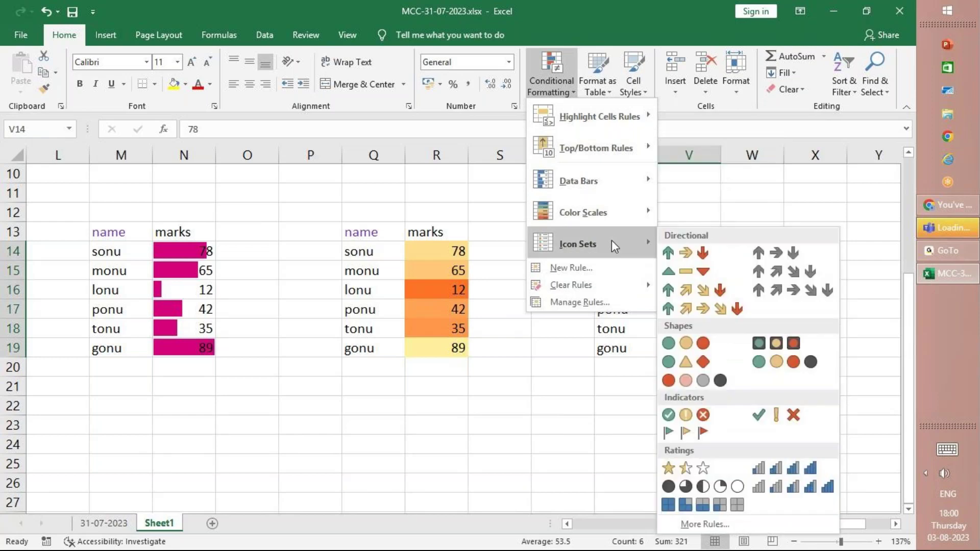
click(761, 409)
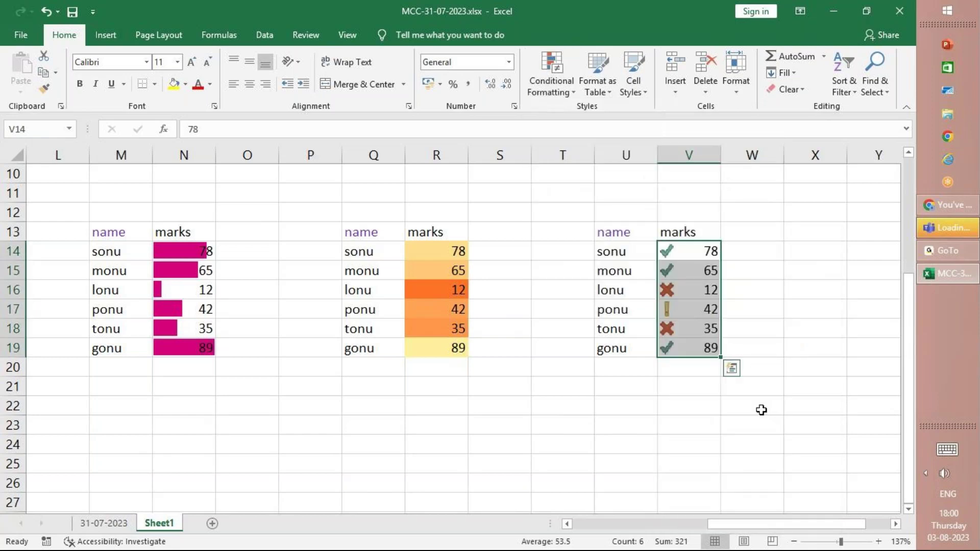
Step: Enter the label DATA BARS in I21 under the table with blue gradient bars
scroll(761, 409, left, 4)
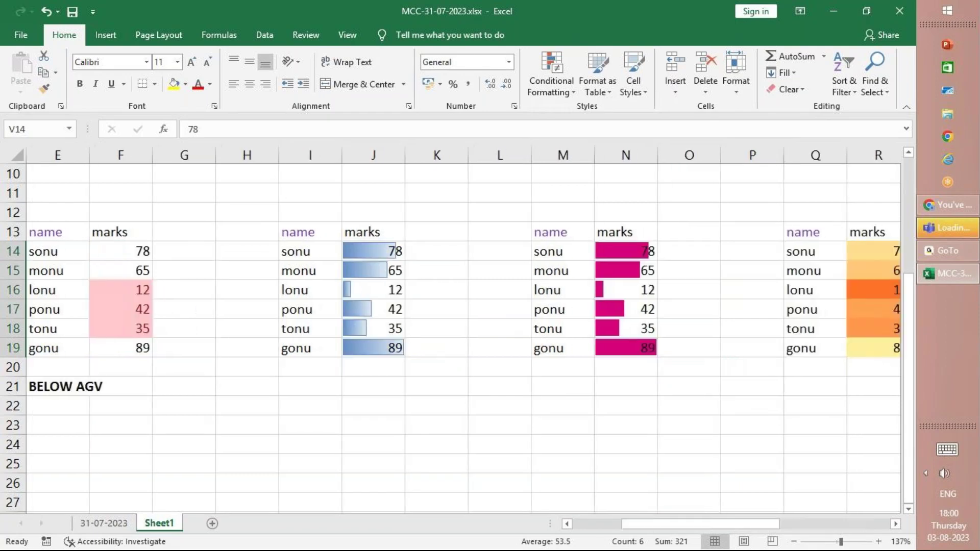
click(310, 367)
click(310, 386)
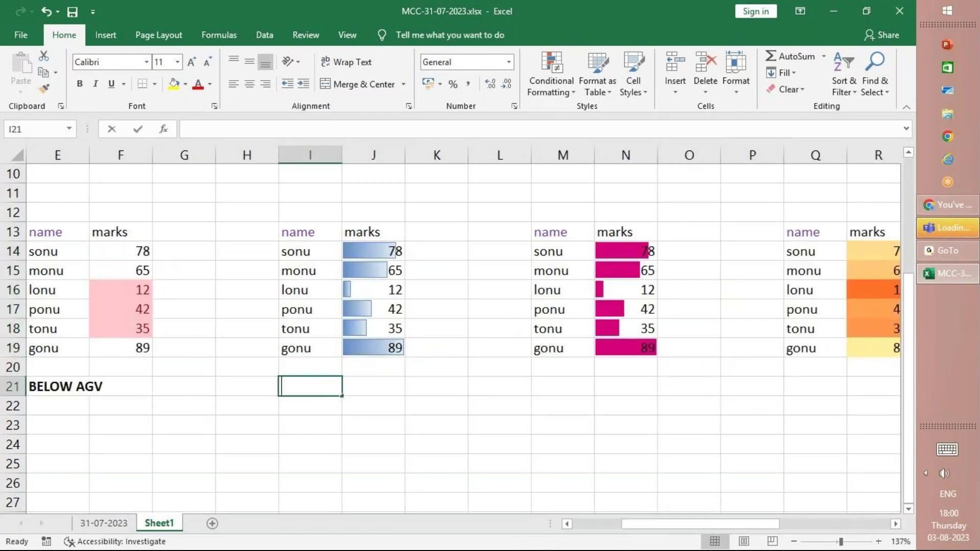
text(DATA BARS)
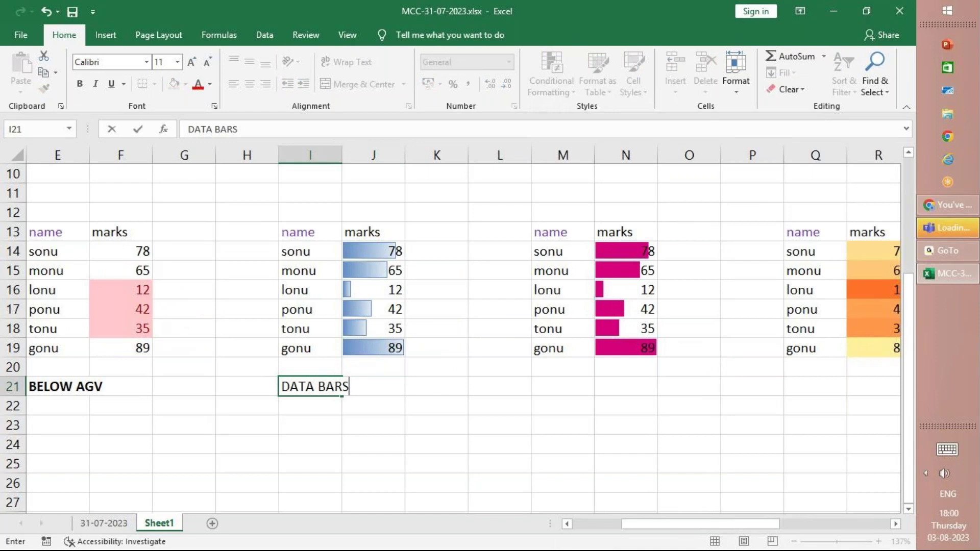
click(373, 387)
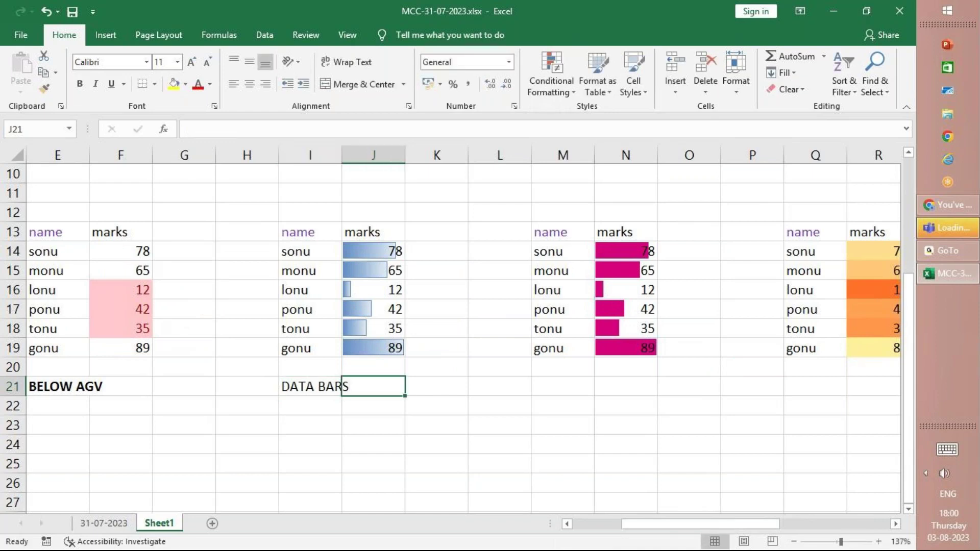
Step: Enter the label COLOUR SCALES in Q21 under the table with the orange-yellow colour scale
key(Right)
key(Right)
key(Right)
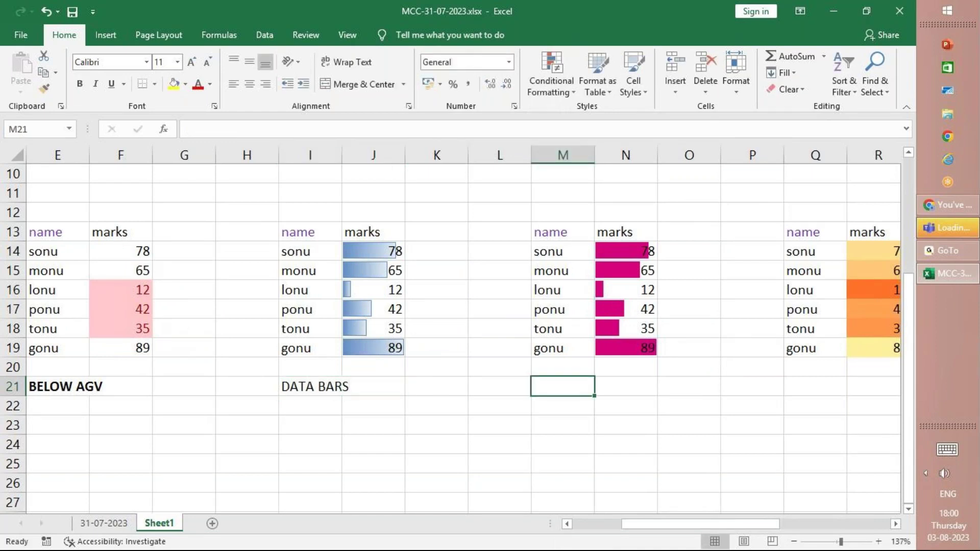
key(Right)
key(Right)
key(Right)
key(Right)
text(ICO)
key(BackSpace)
key(BackSpace)
key(BackSpace)
text(COLOUR SCALES)
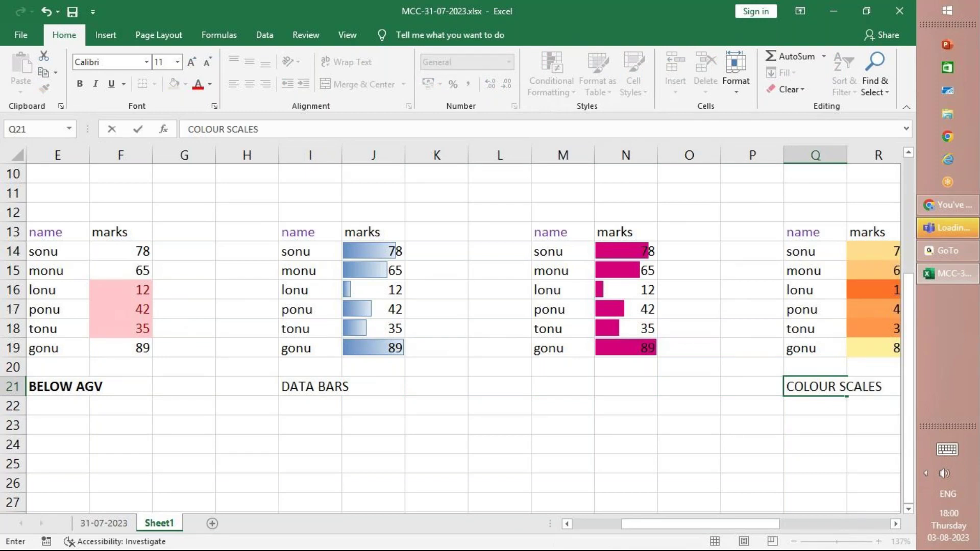
key(Return)
Step: Enter the label ICONS in U21 under the marks table with the check mark and cross icons
key(Right)
key(Right)
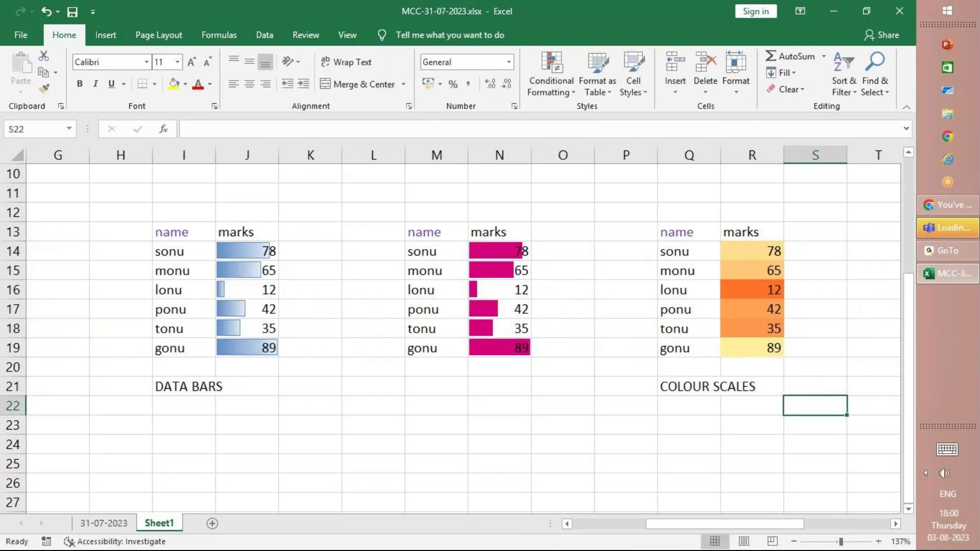
key(Right)
key(Right)
key(Right)
key(Left)
key(Up)
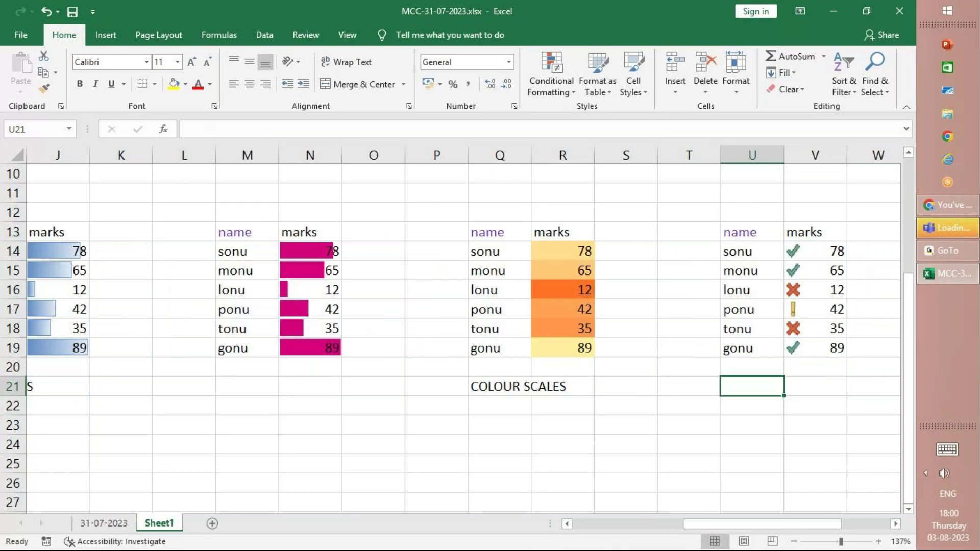
text(ICONS)
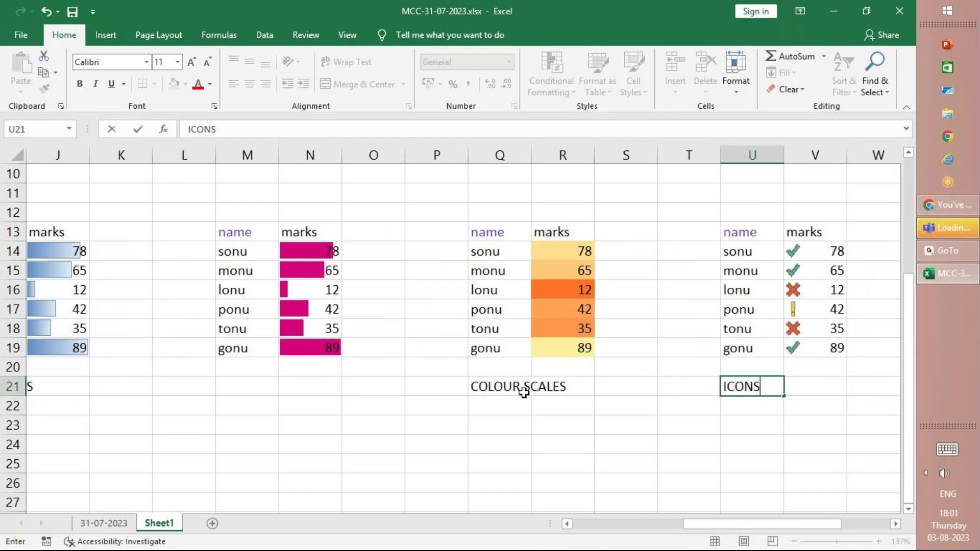
click(438, 419)
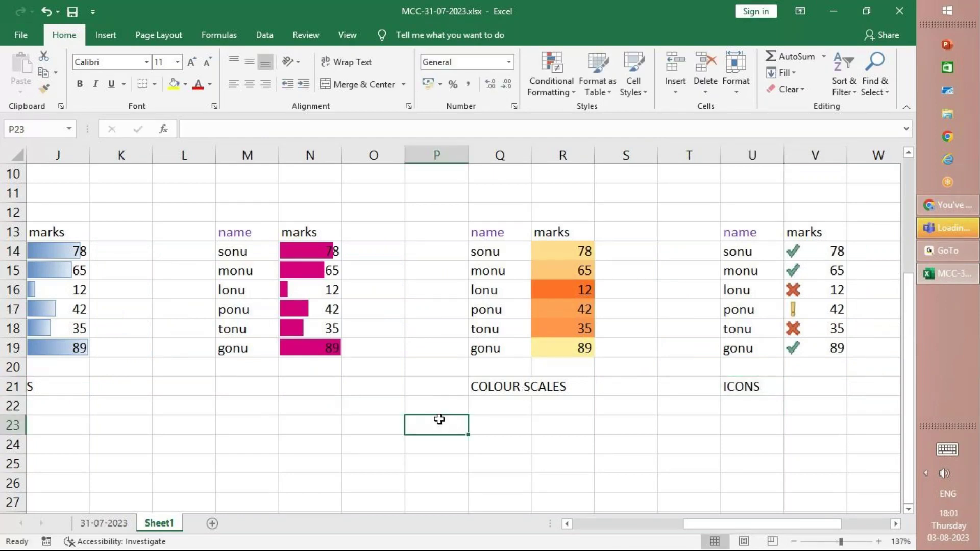
Step: Review the labelled marks tables on the sheet and the conditional formatting categories: highlight, top/bottom, data bars, colour scales and icon sets
scroll(439, 420, up, 3)
scroll(438, 419, left, 5)
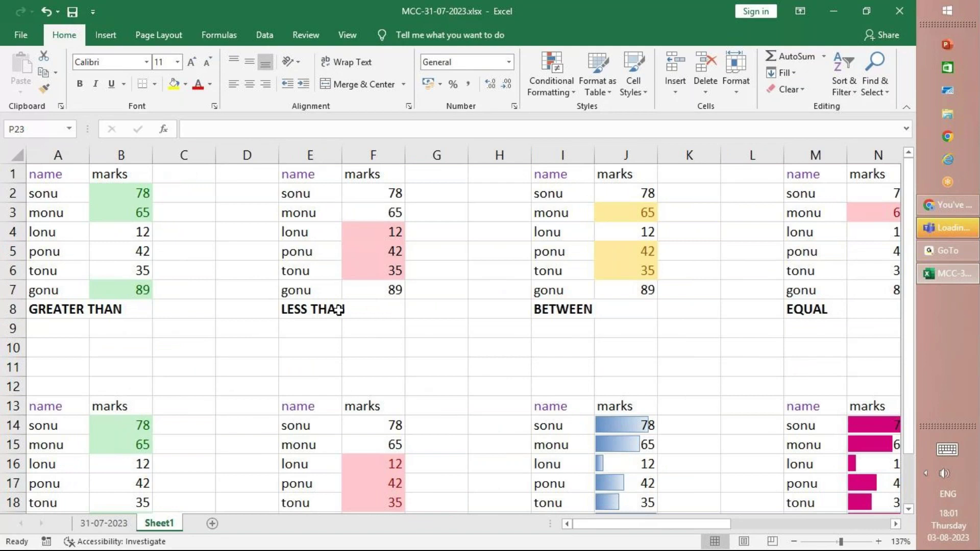
click(560, 81)
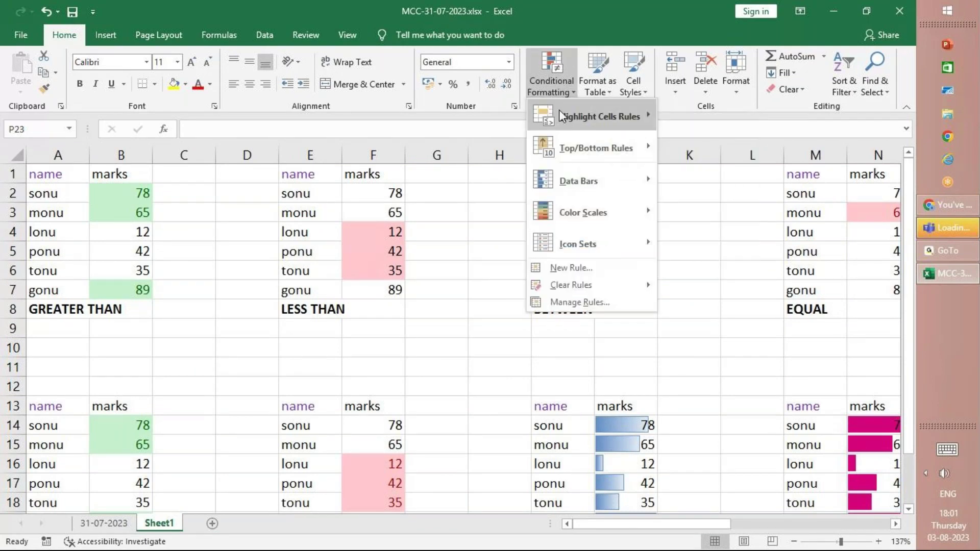
mouse_move(559, 110)
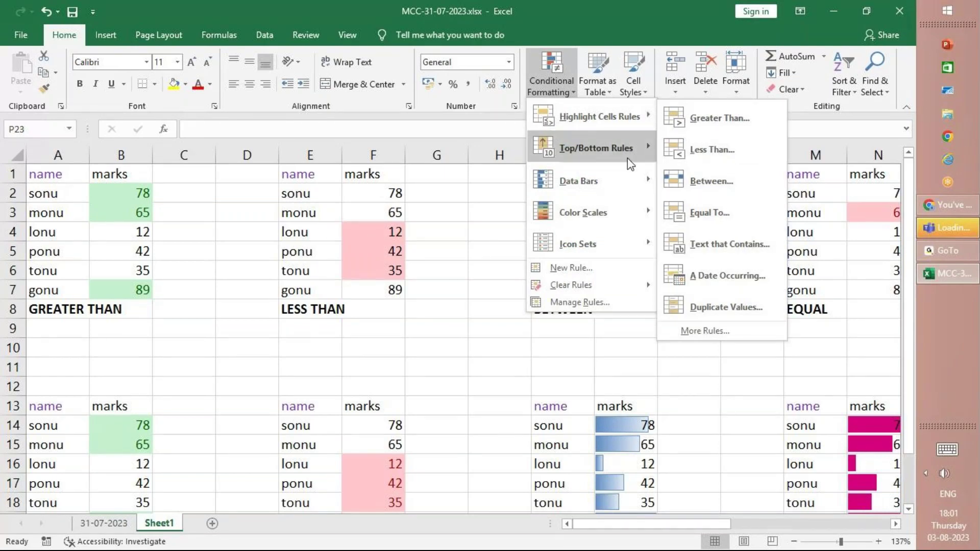
mouse_move(627, 158)
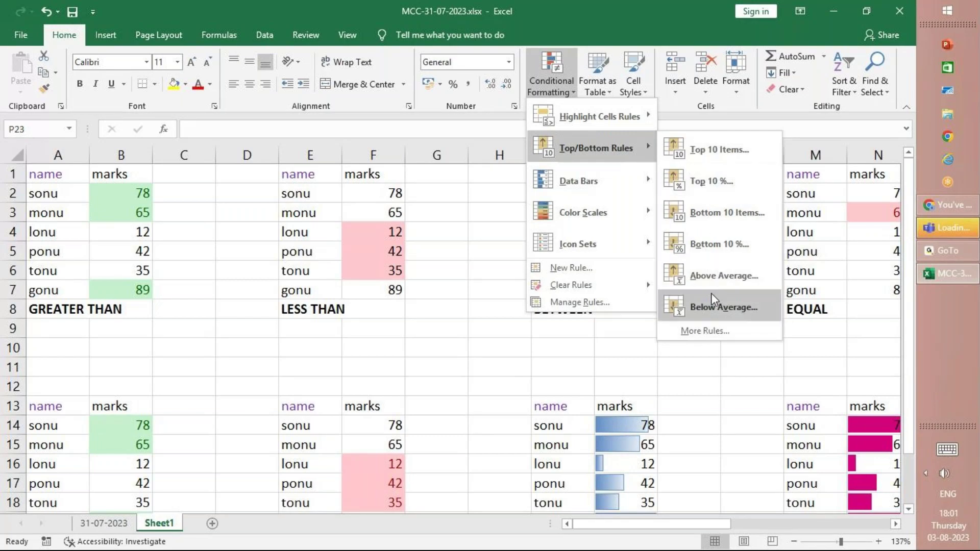
mouse_move(640, 183)
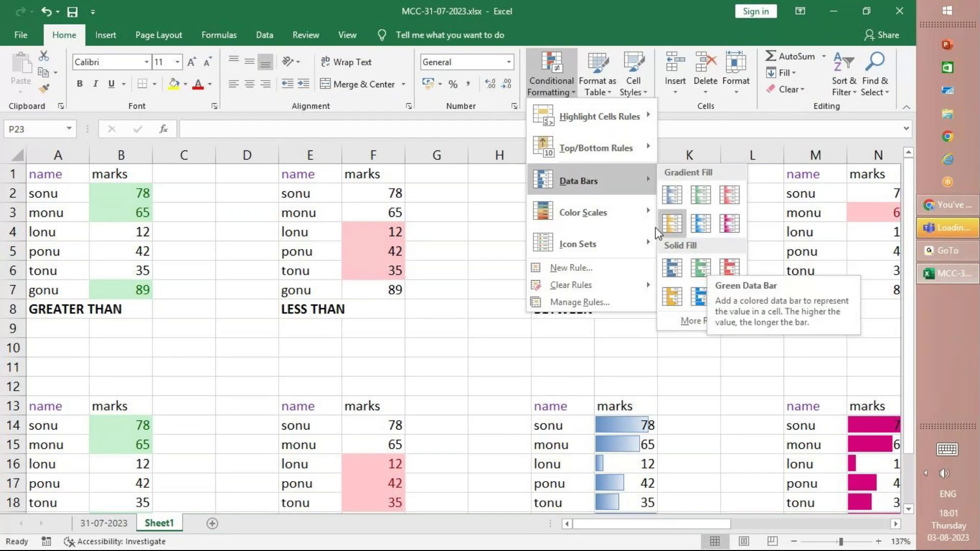
mouse_move(647, 218)
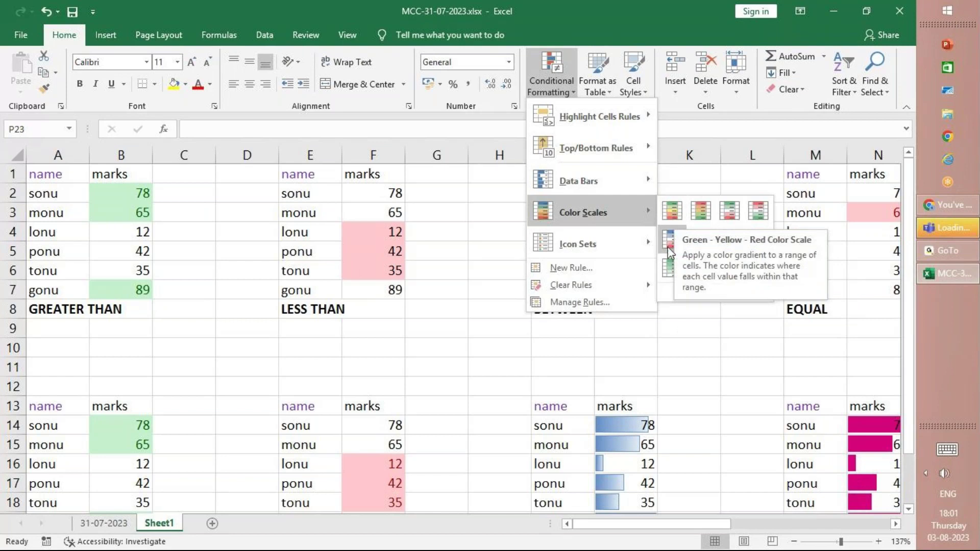
mouse_move(634, 242)
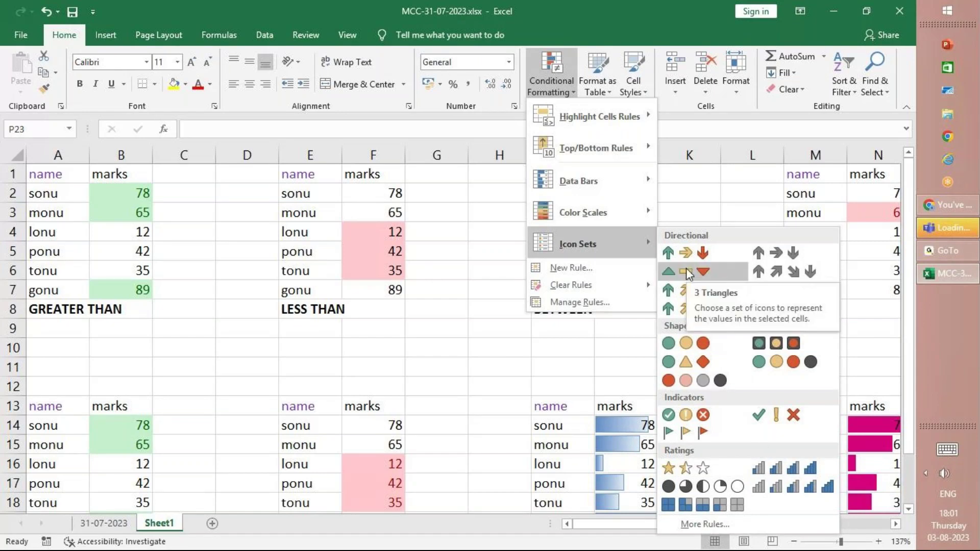
click(498, 209)
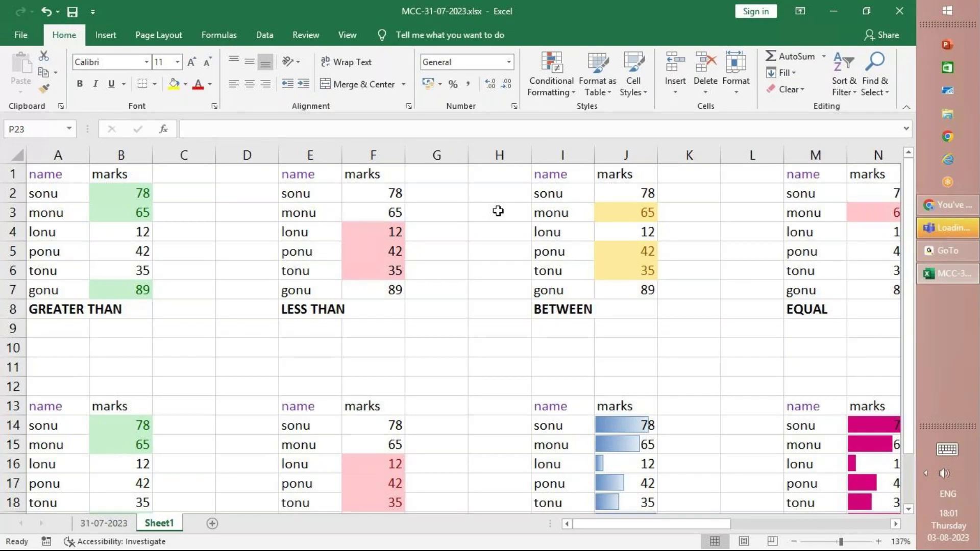
scroll(498, 210, down, 6)
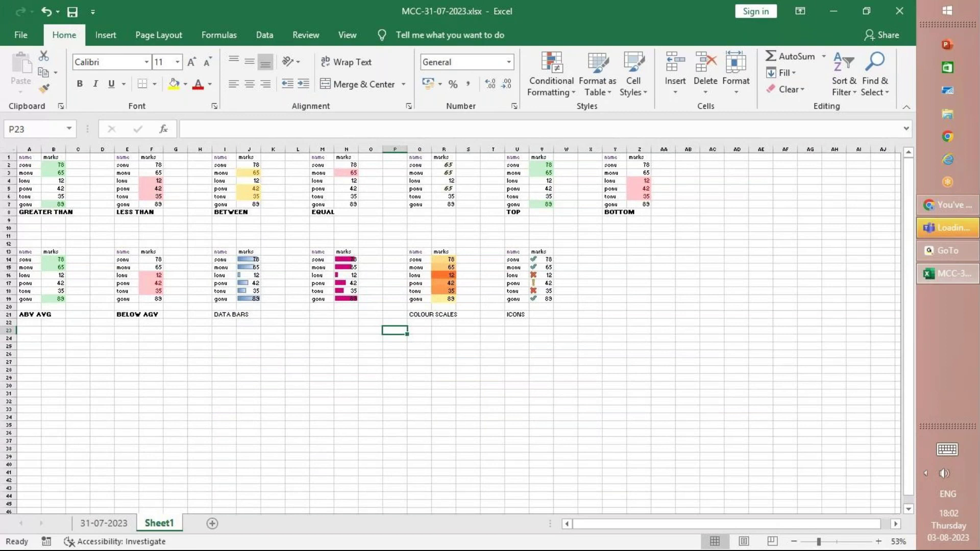
scroll(453, 329, up, 2)
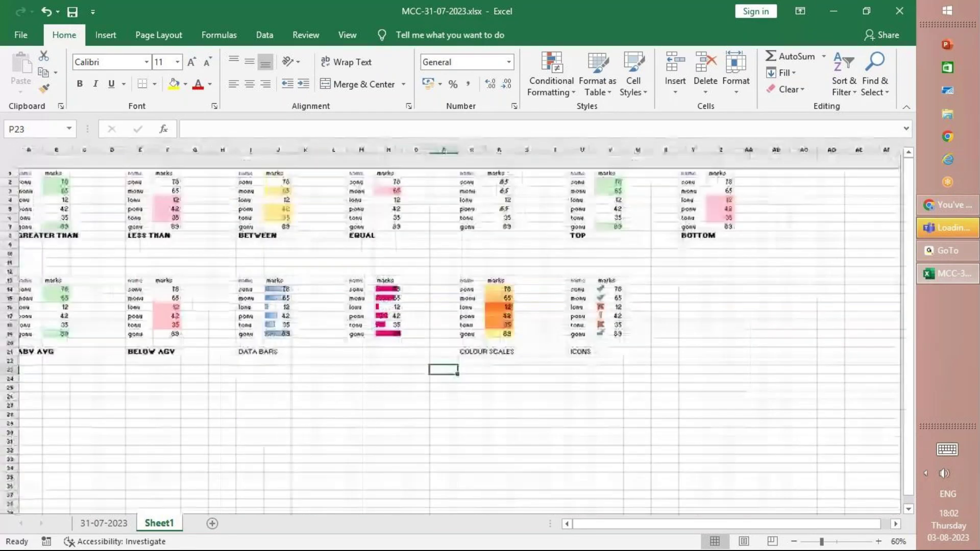
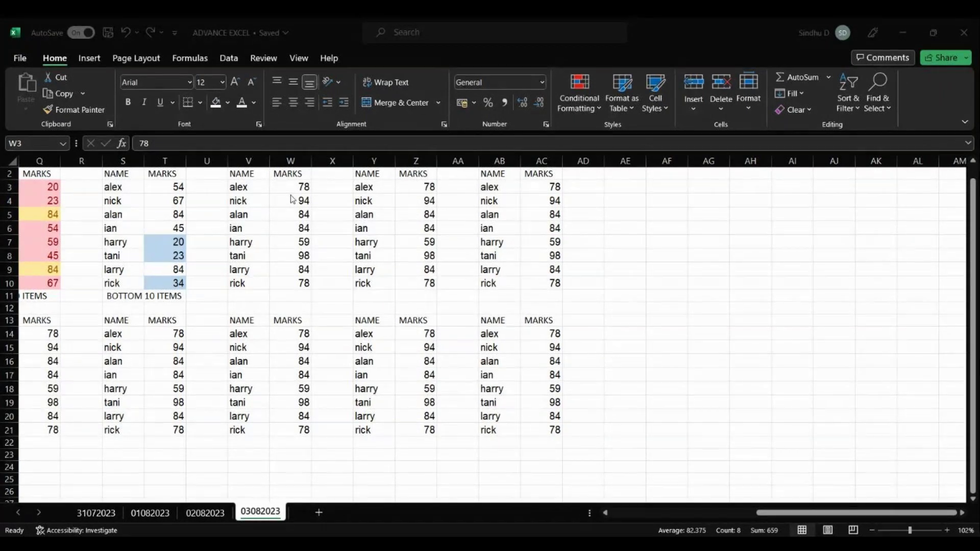
Step: Apply an Above Average rule to the marks in W3:W10 with a custom blue-grey fill
click(614, 55)
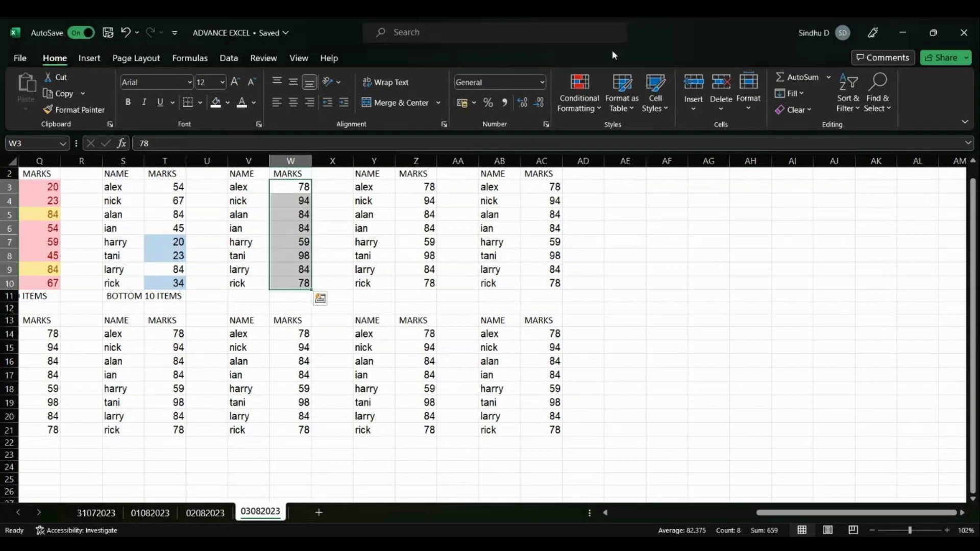
click(575, 86)
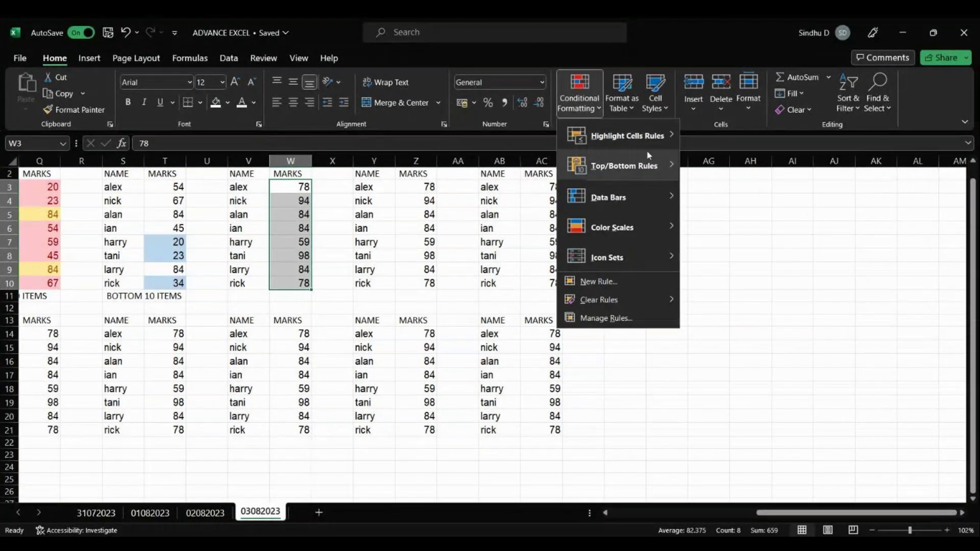
mouse_move(638, 136)
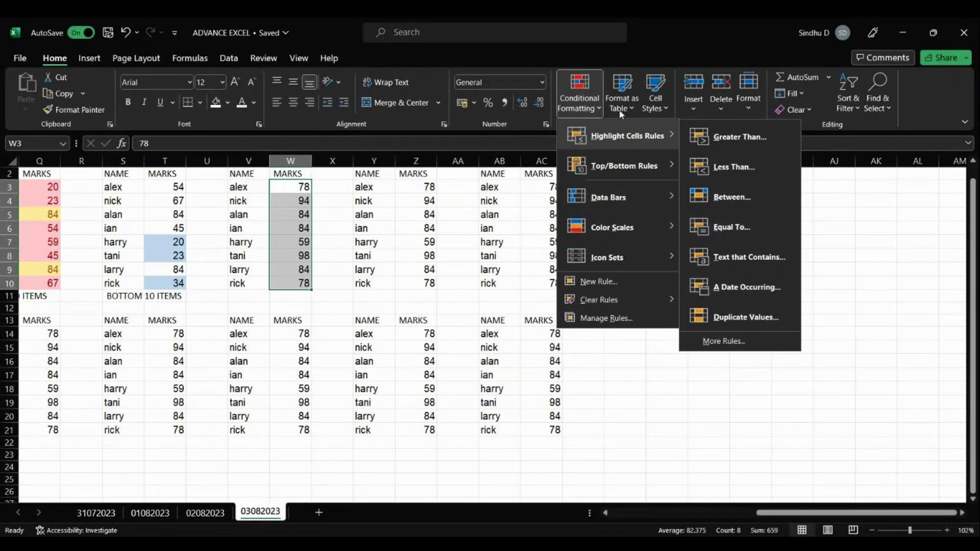
mouse_move(624, 166)
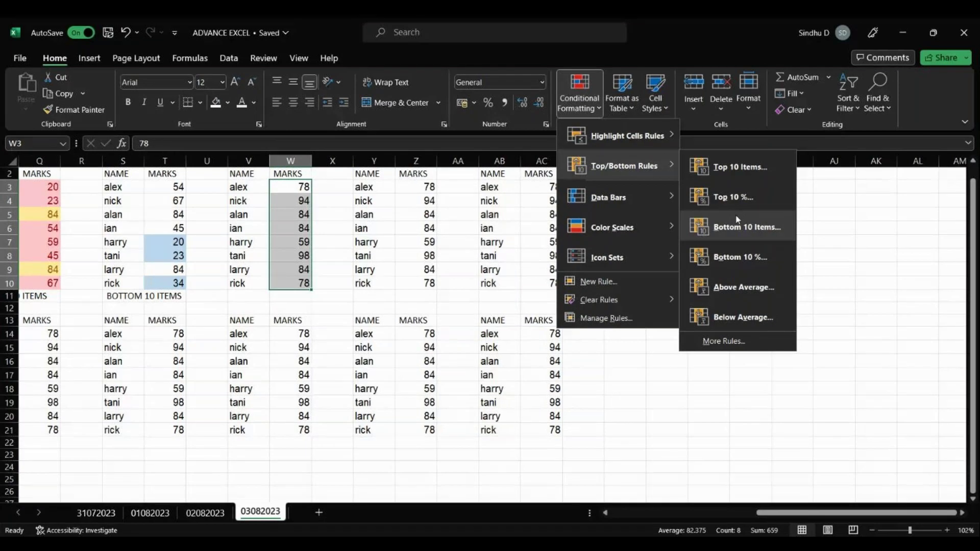
click(739, 285)
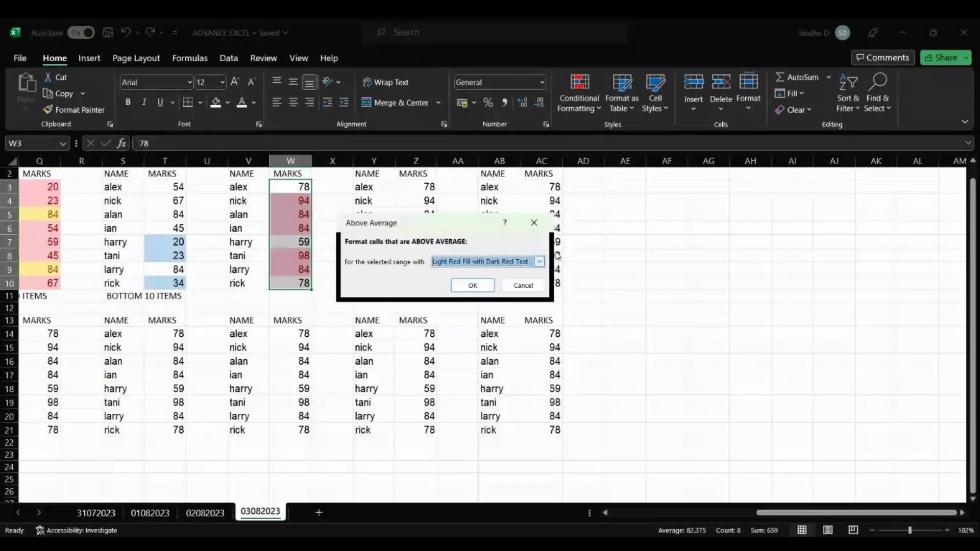
click(539, 263)
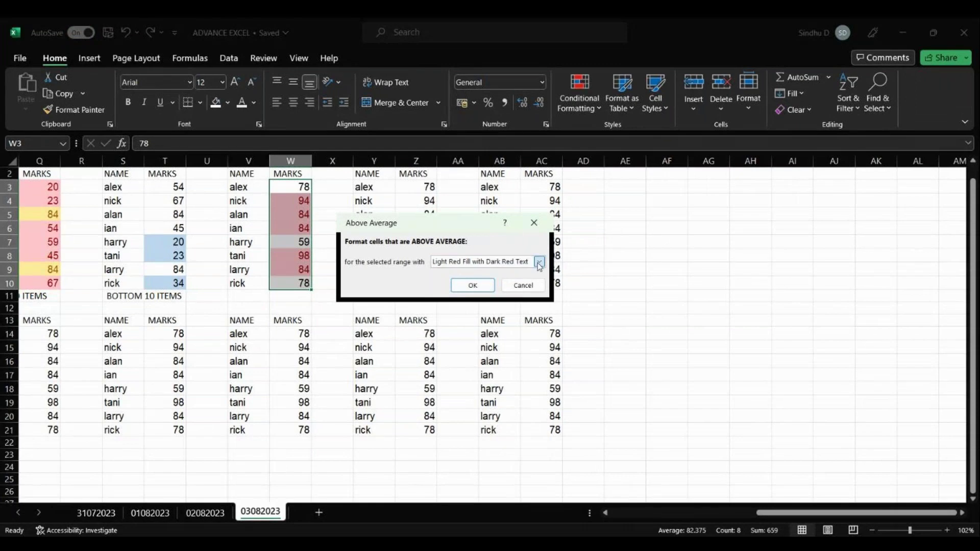
click(476, 328)
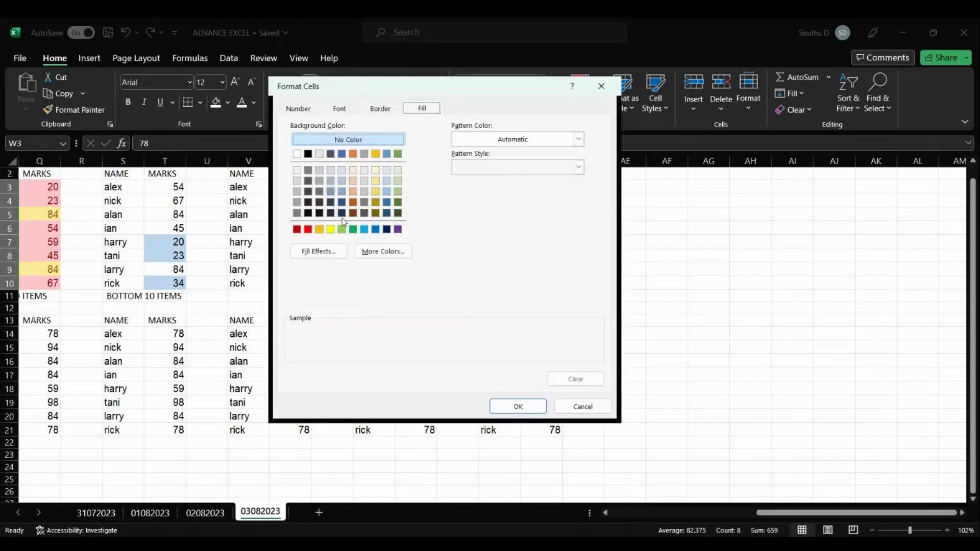
click(330, 194)
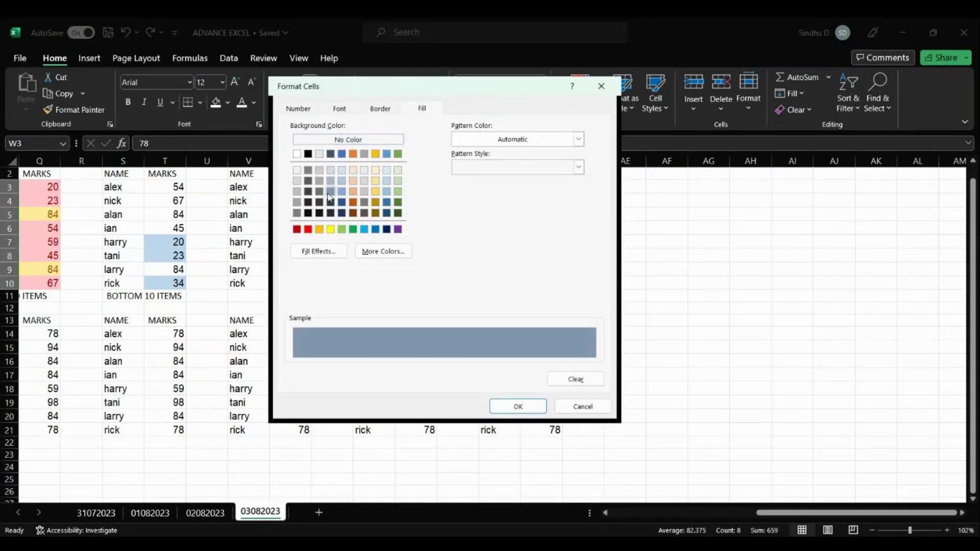
click(511, 406)
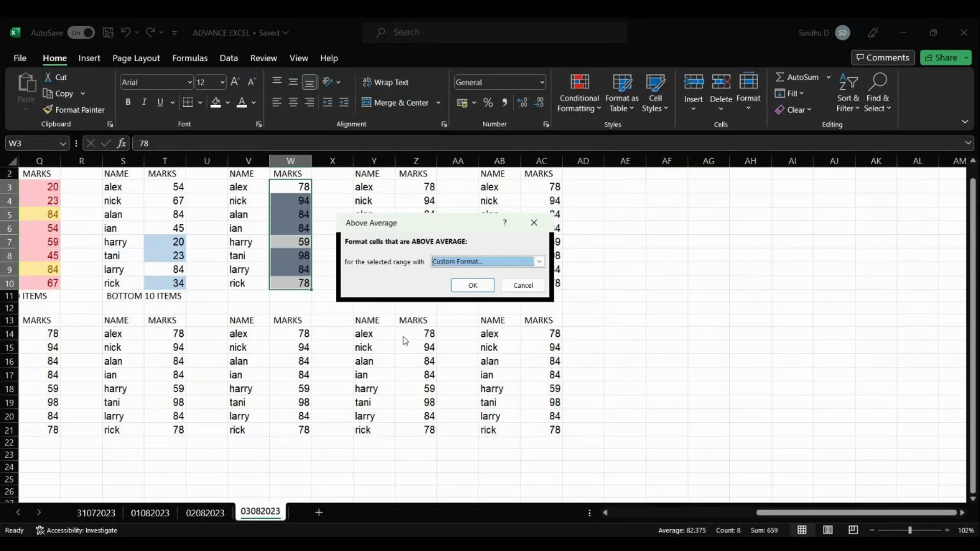
click(466, 285)
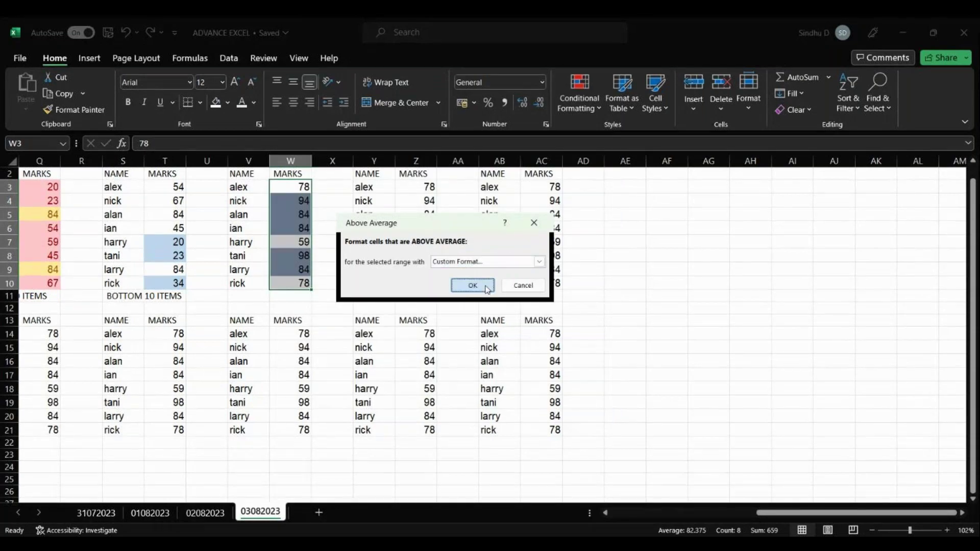
Step: Merge and centre V11:W11 and enter the label ABOVE AVERAGE under the table with blue-grey fills
click(260, 297)
drag(262, 297, 290, 297)
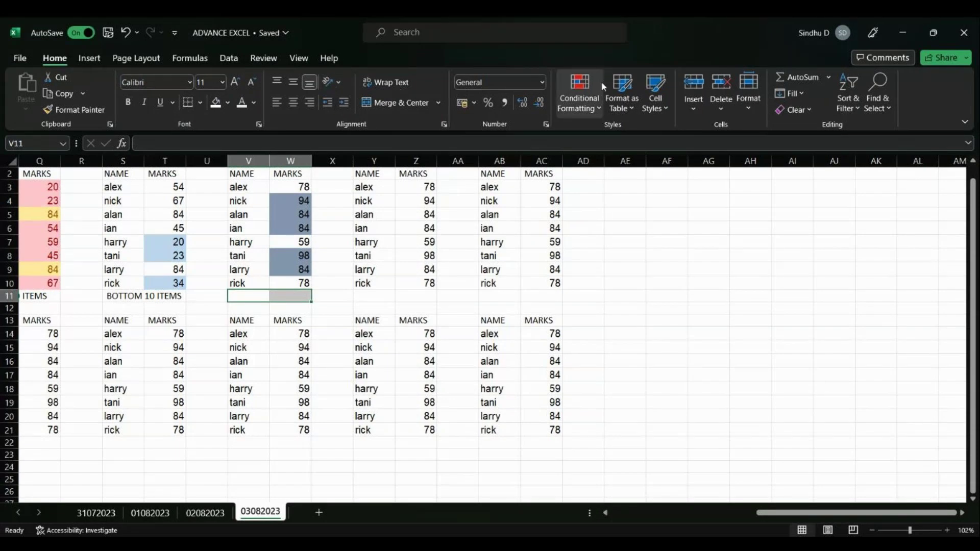
click(367, 108)
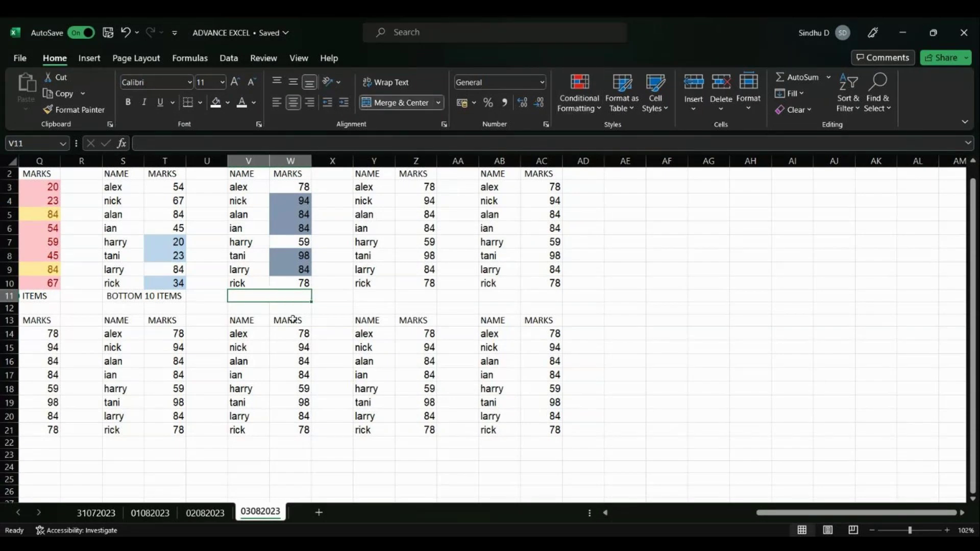
text(AB)
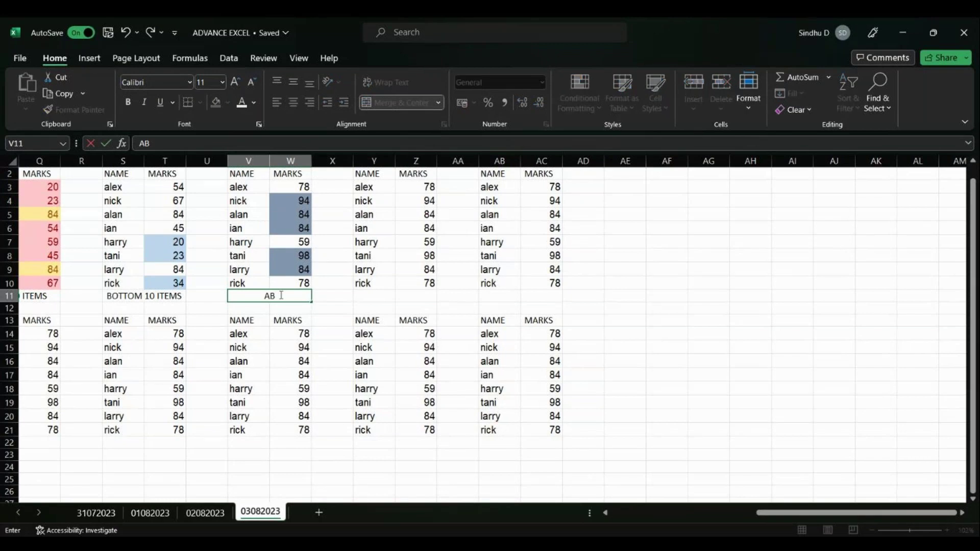
text(OVE AVERAGE)
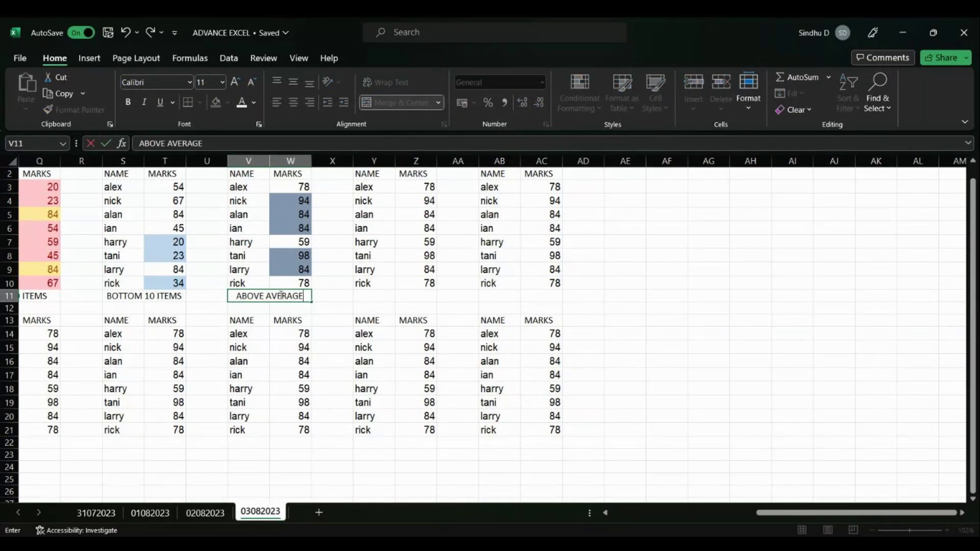
click(408, 192)
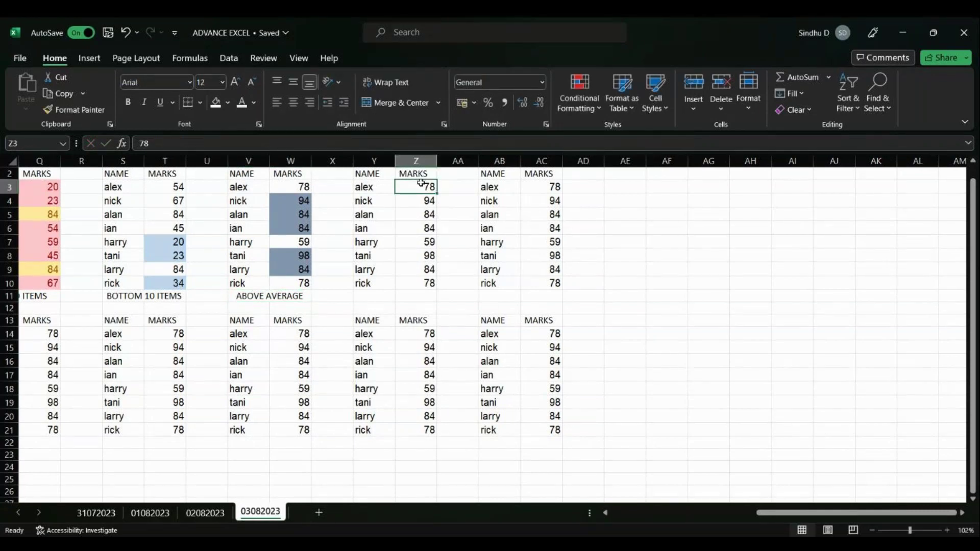
drag(421, 183, 427, 282)
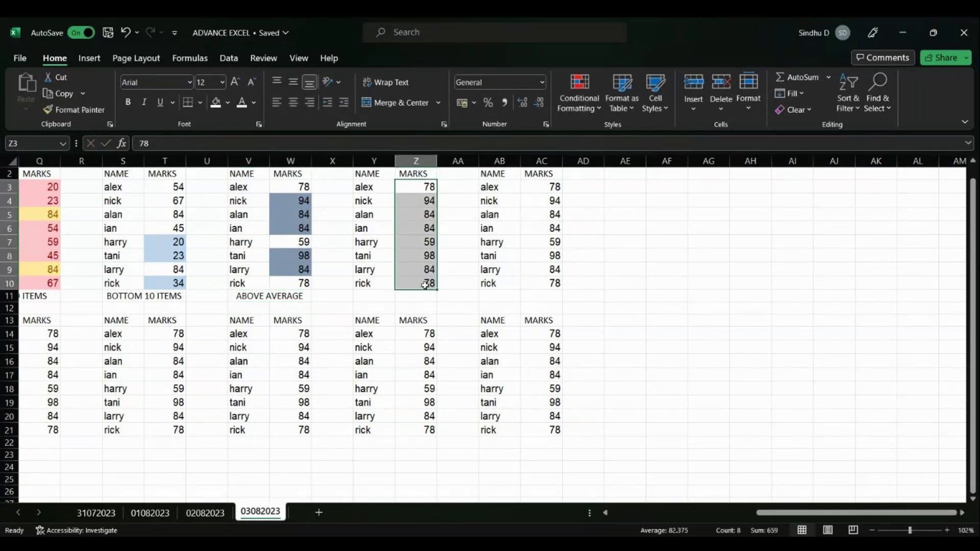
click(591, 100)
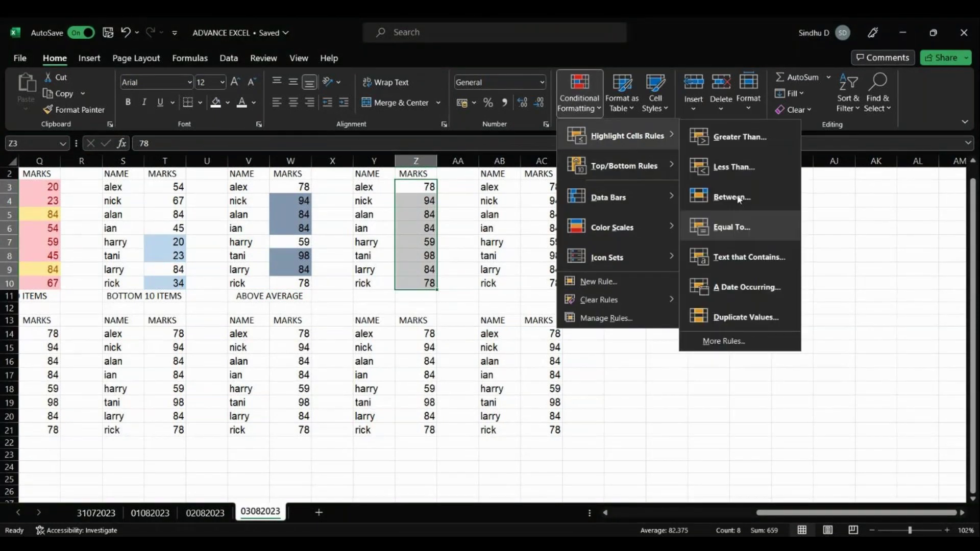
mouse_move(652, 173)
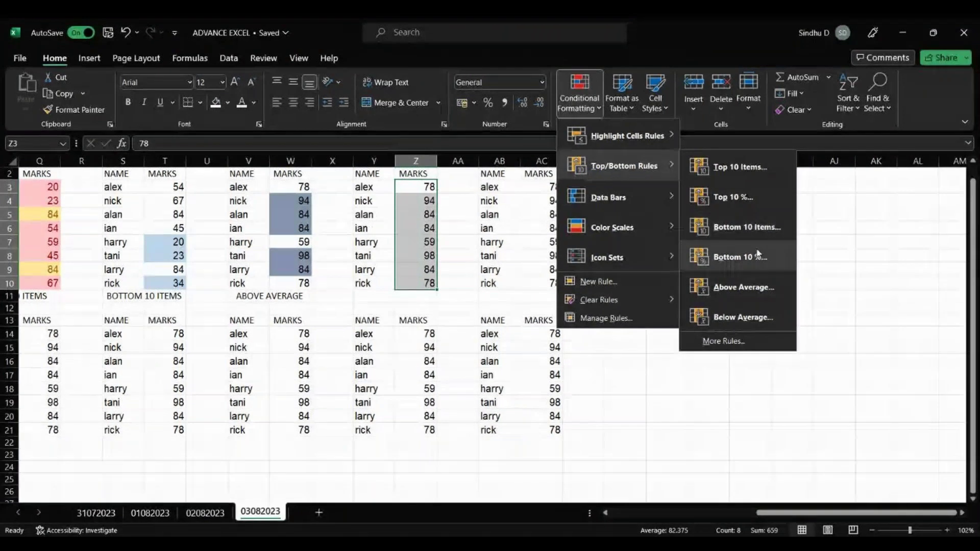
click(744, 287)
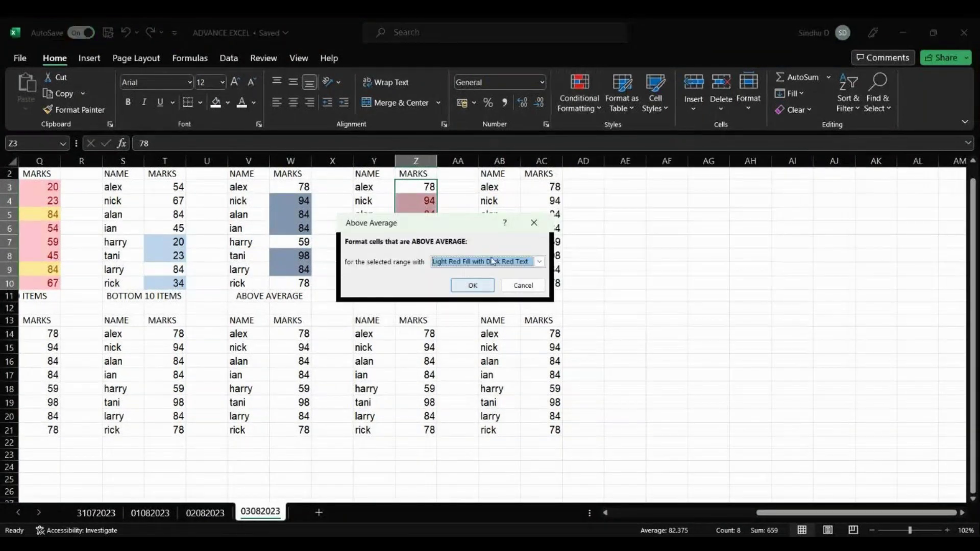
click(522, 285)
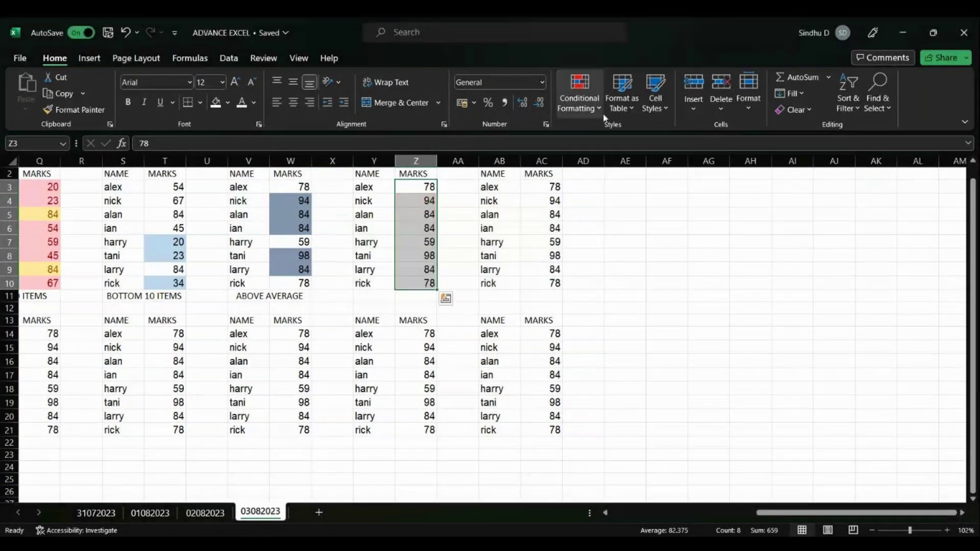
Step: Apply a Below Average rule to the marks in Z3:Z10 with a custom light green fill
click(582, 104)
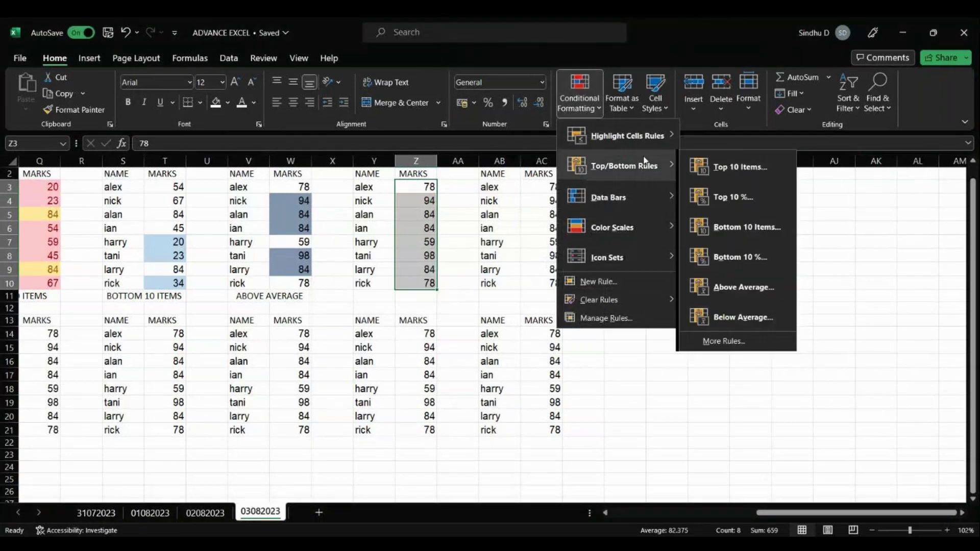
click(765, 317)
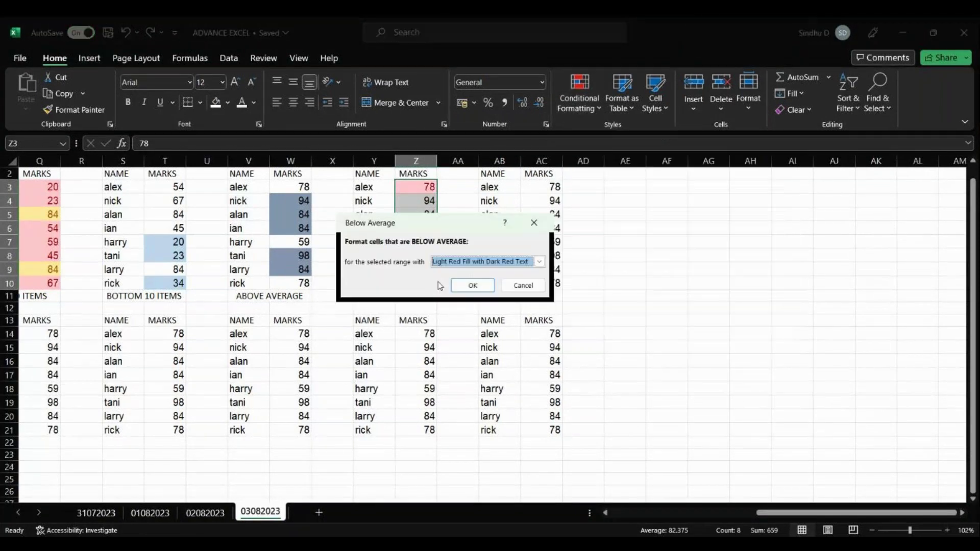
click(539, 262)
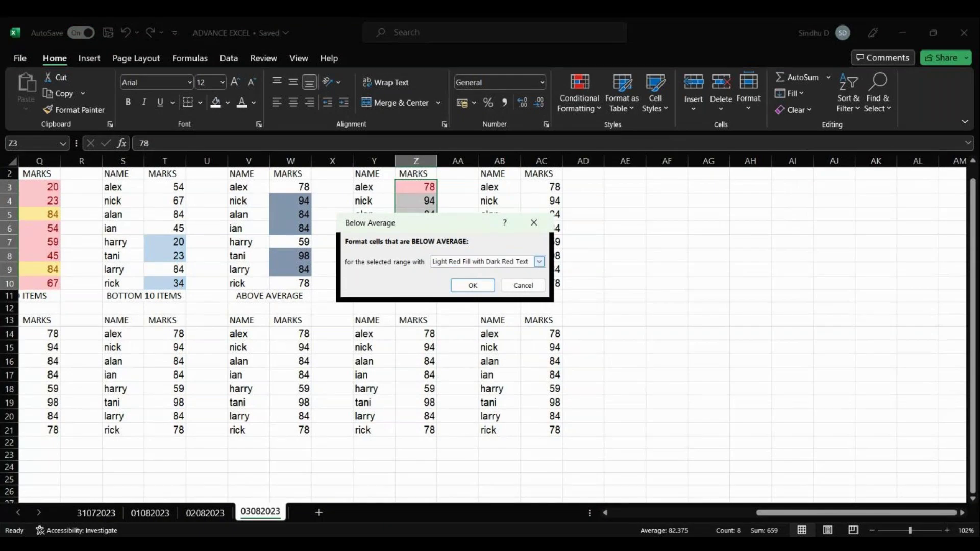
click(507, 328)
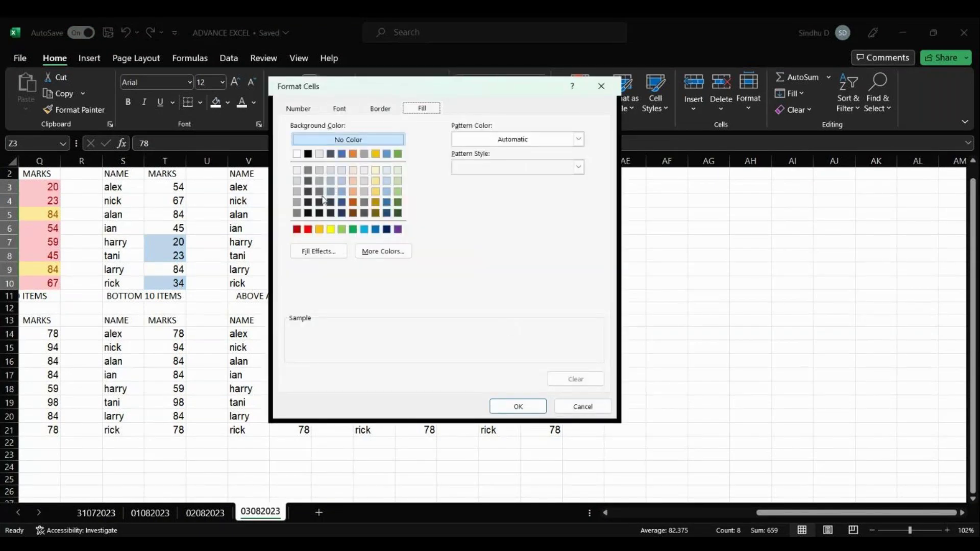
click(398, 187)
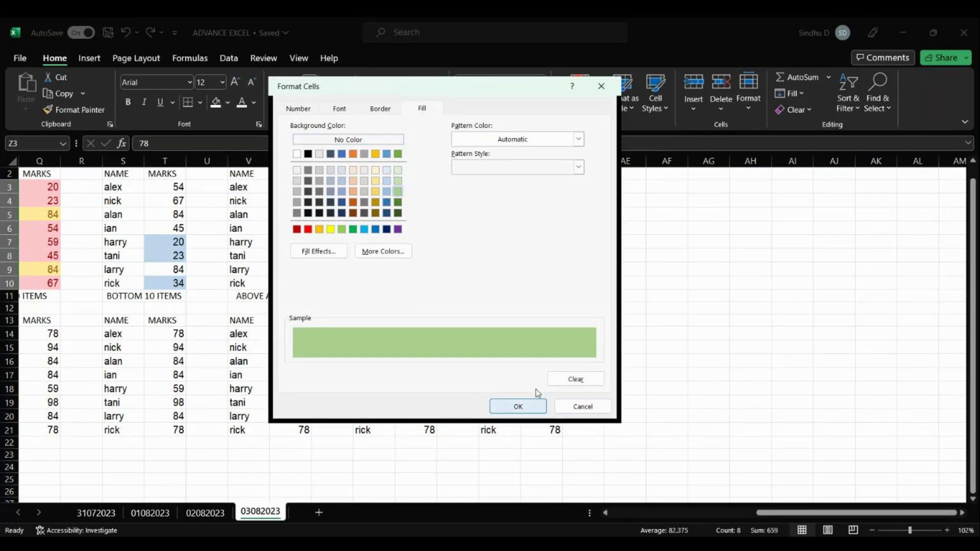
click(523, 407)
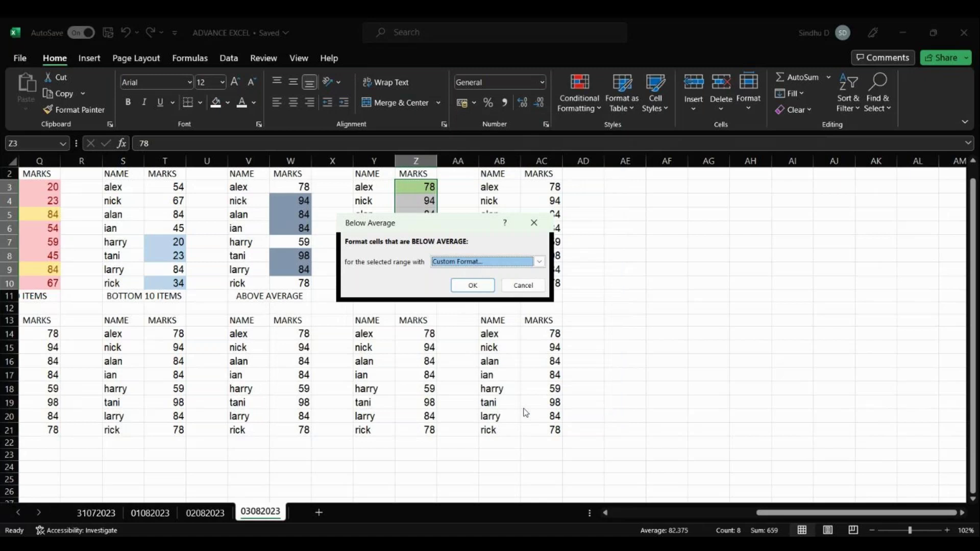
click(472, 286)
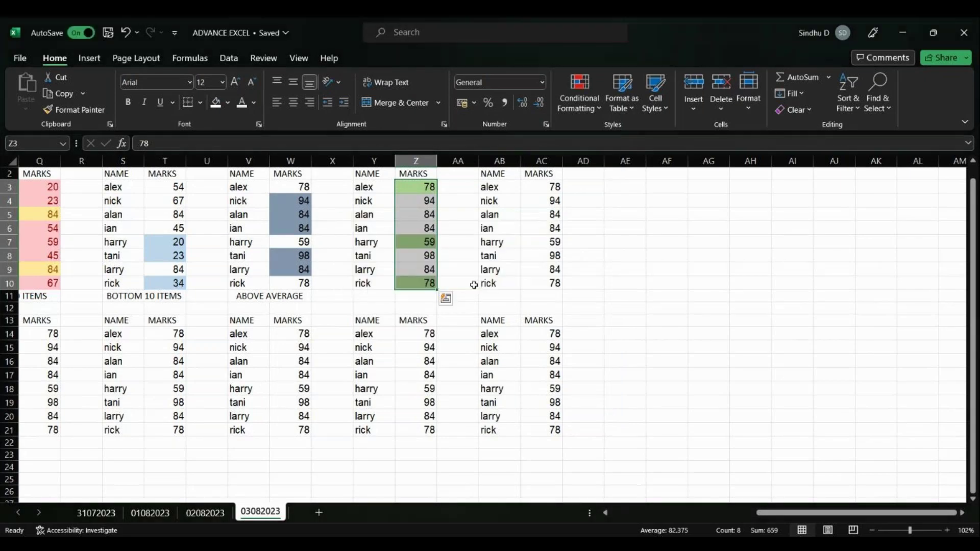
Step: Create a new formatting rule for the marks in AC3:AC10 with a two-colour scale from orange to light yellow
click(533, 188)
drag(532, 187, 544, 281)
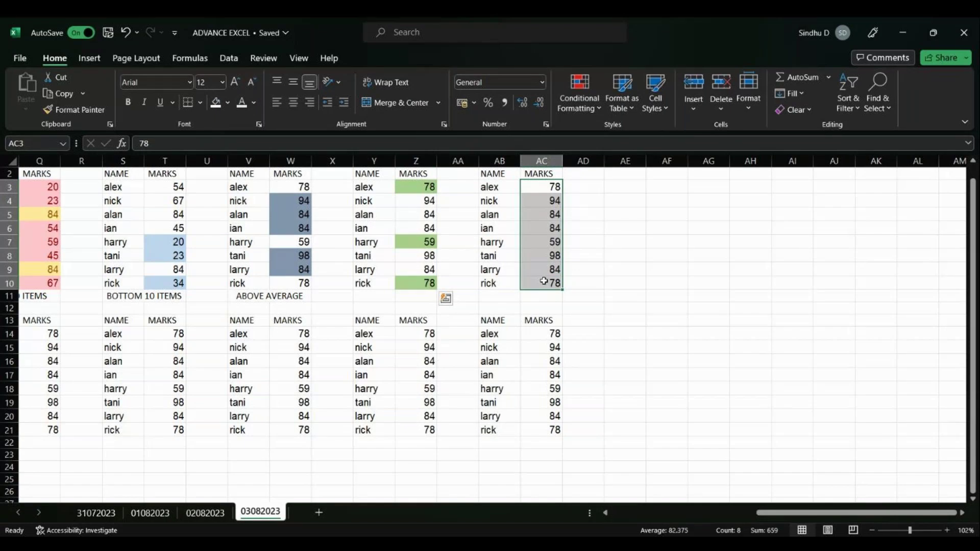
click(595, 108)
mouse_move(657, 200)
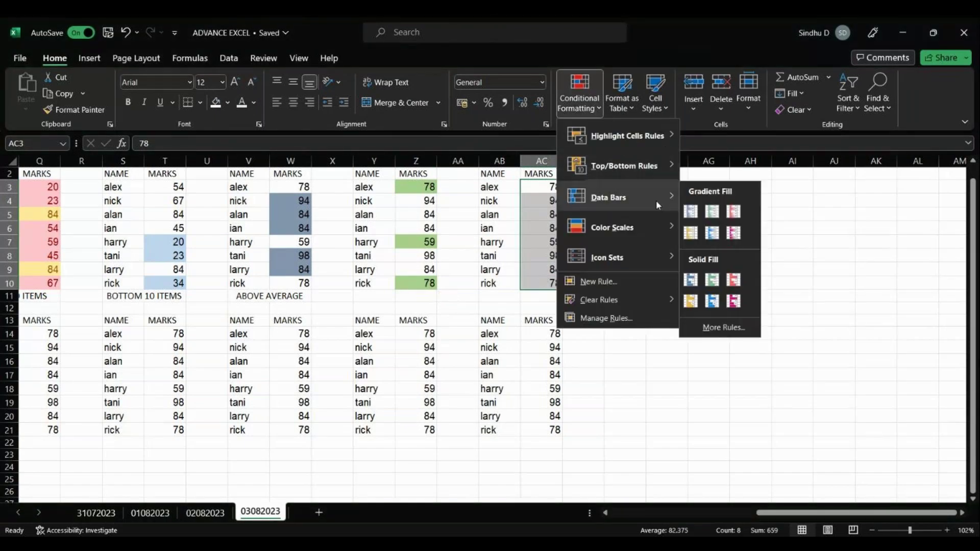
mouse_move(643, 255)
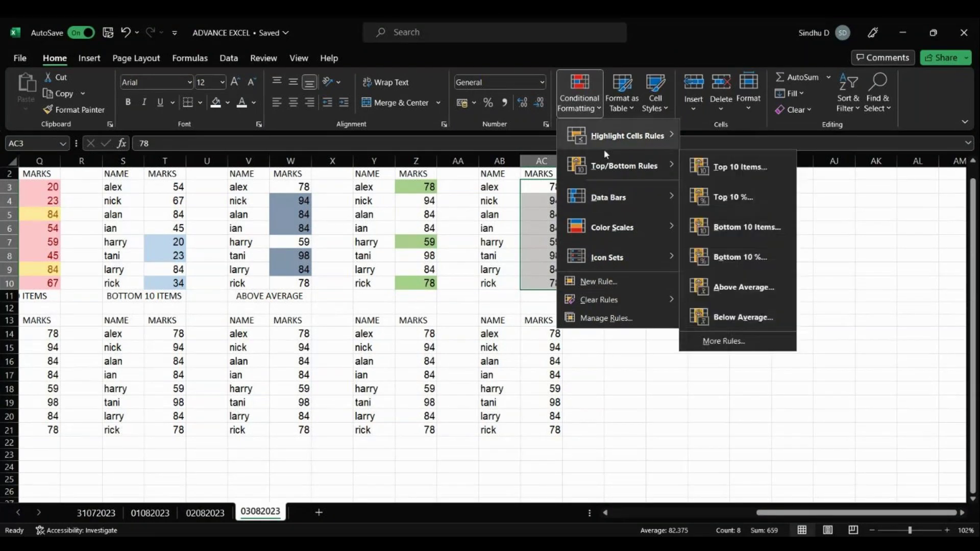
mouse_move(628, 166)
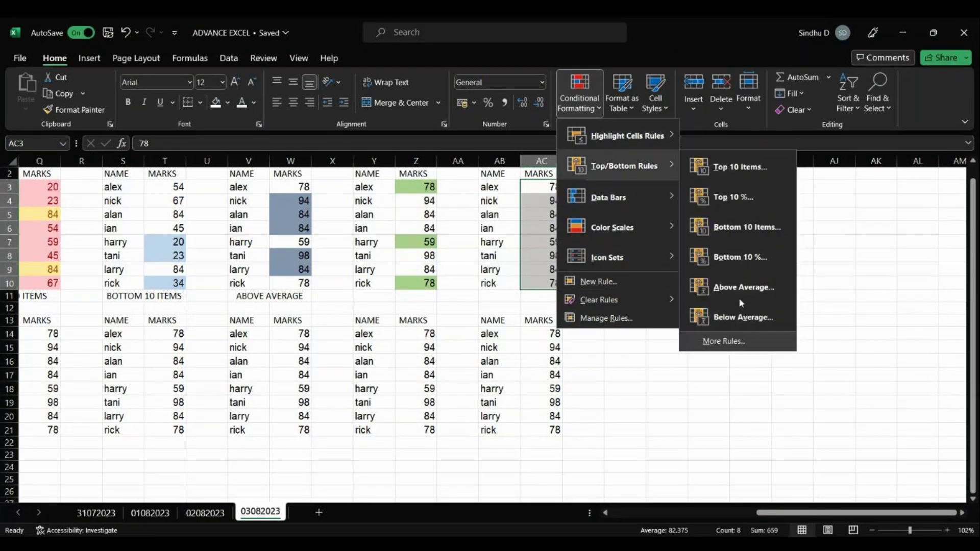
click(744, 343)
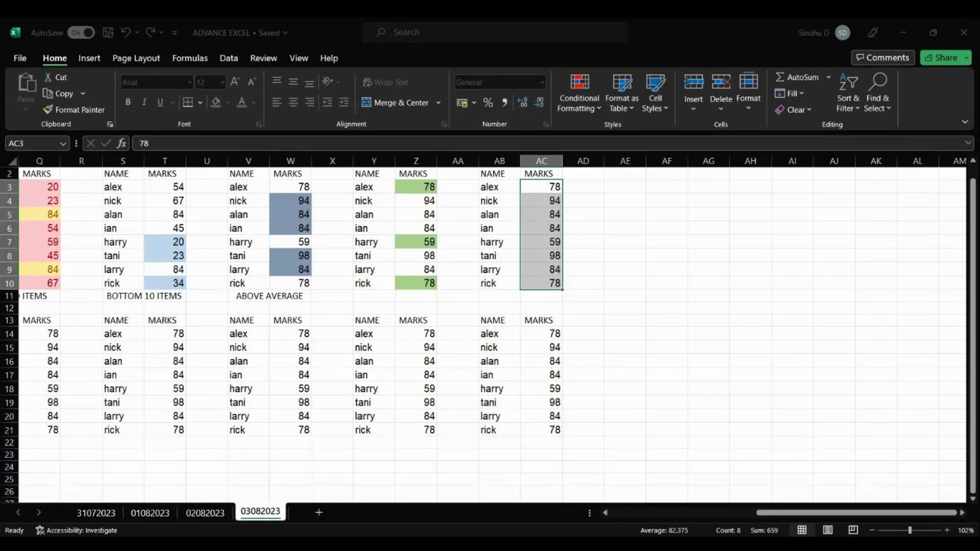
click(632, 387)
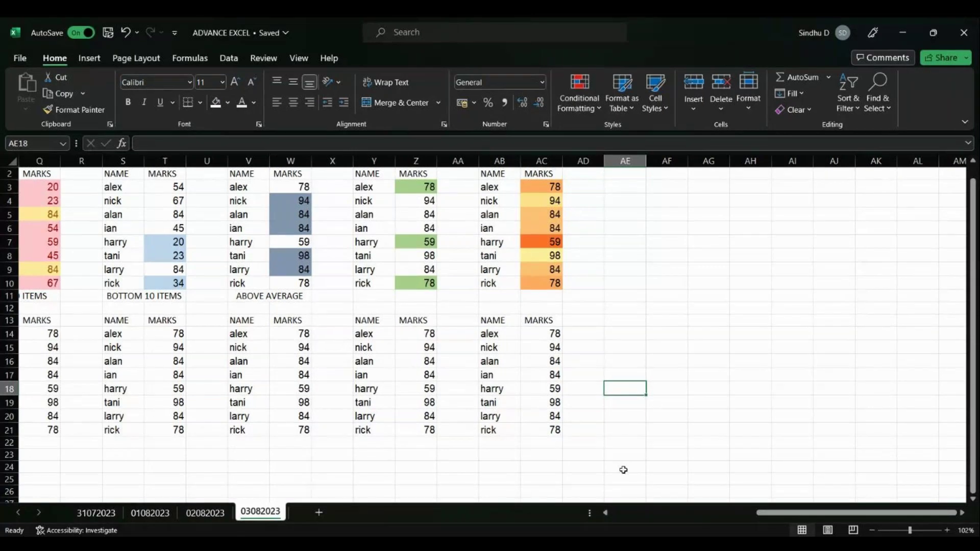
Step: Examine the Top/Bottom rule options for the marks in B14:B21
scroll(180, 361, left, 10)
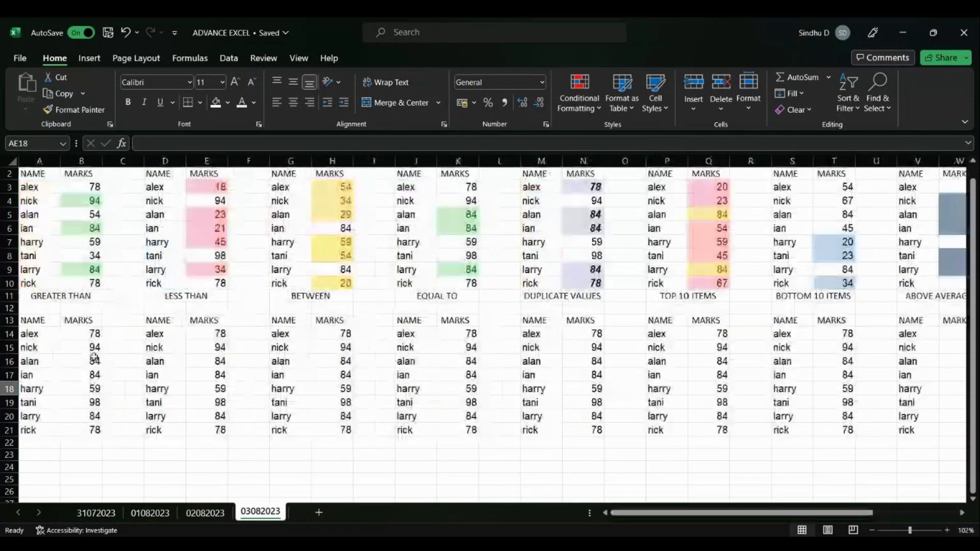
click(78, 335)
drag(77, 335, 87, 431)
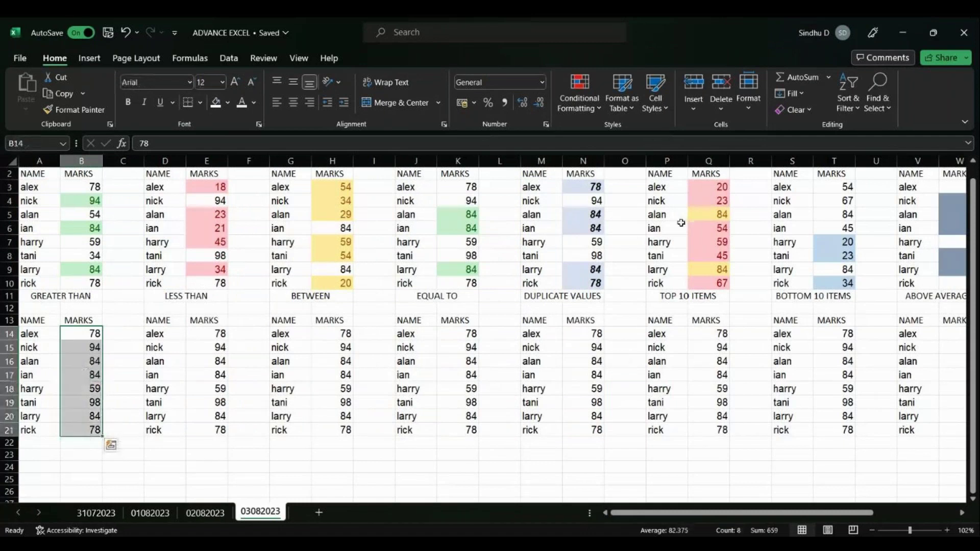
click(584, 99)
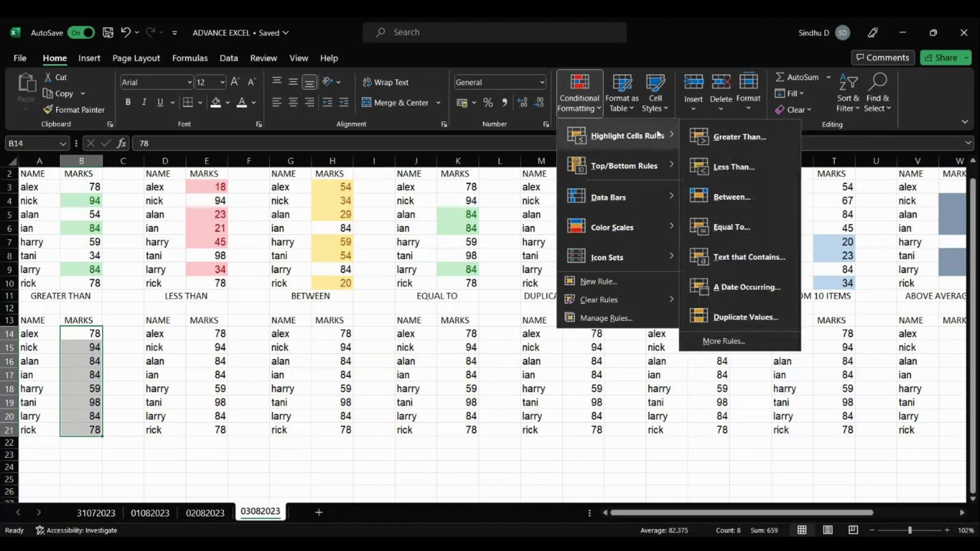
mouse_move(674, 164)
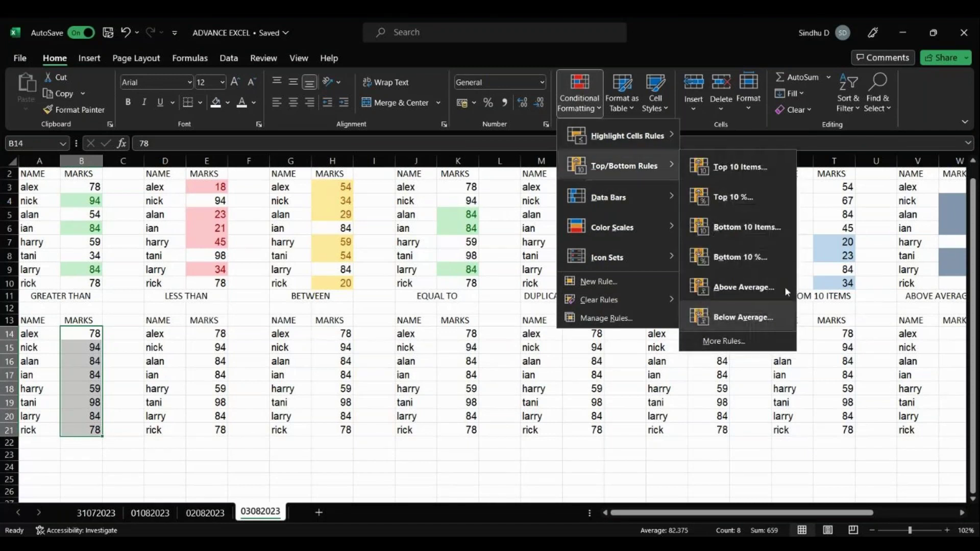
click(769, 327)
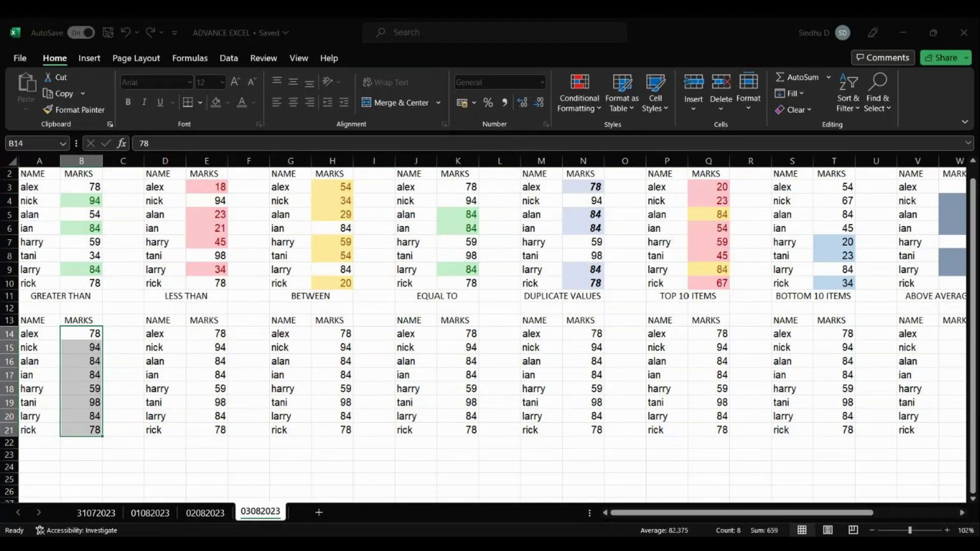
click(104, 388)
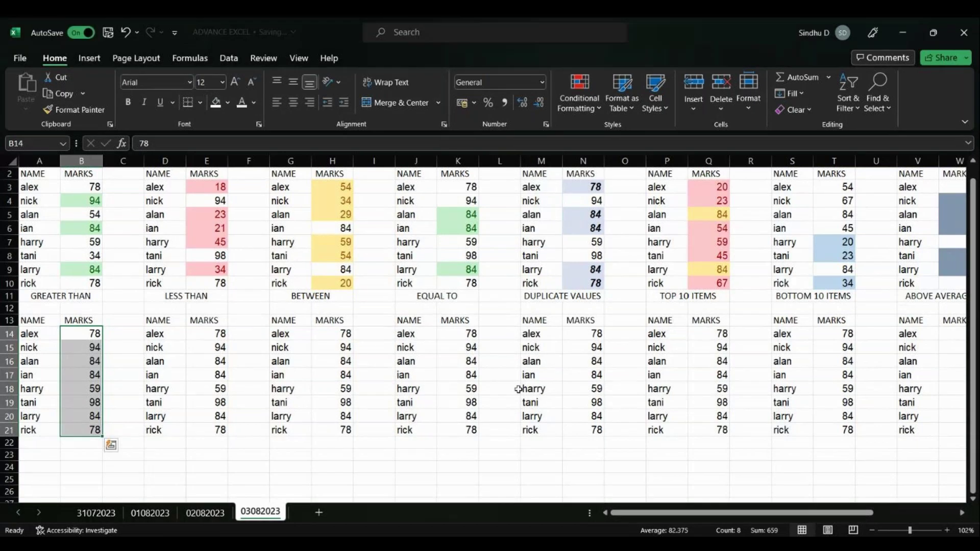
scroll(104, 388, down, 1)
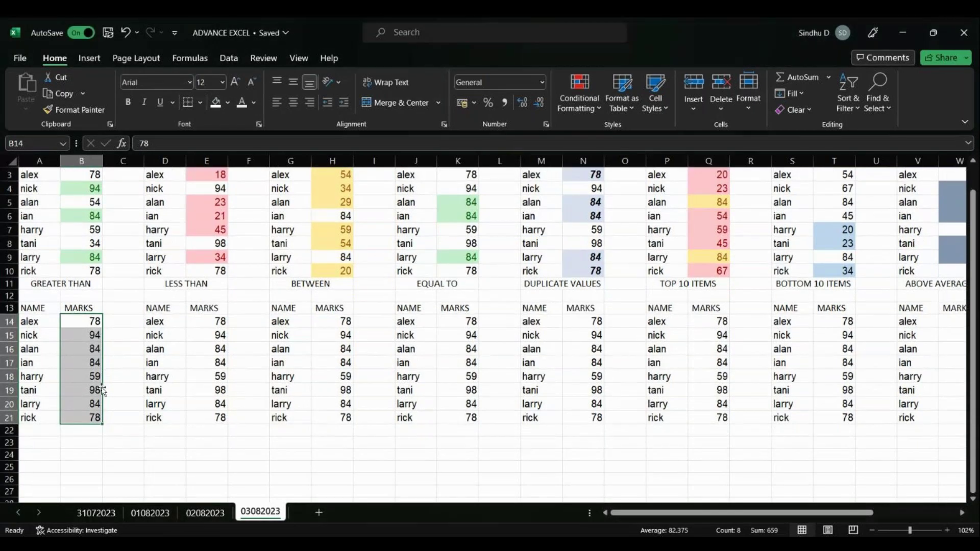
Step: Examine the Highlight Cells rule options for the marks in B14:B21, comparing them with the Top/Bottom rules
drag(62, 316, 82, 418)
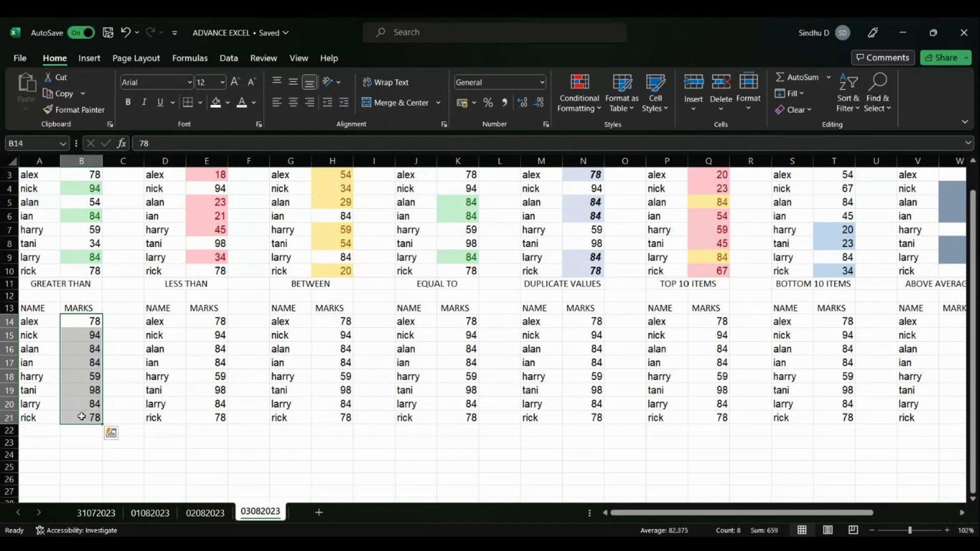
click(600, 98)
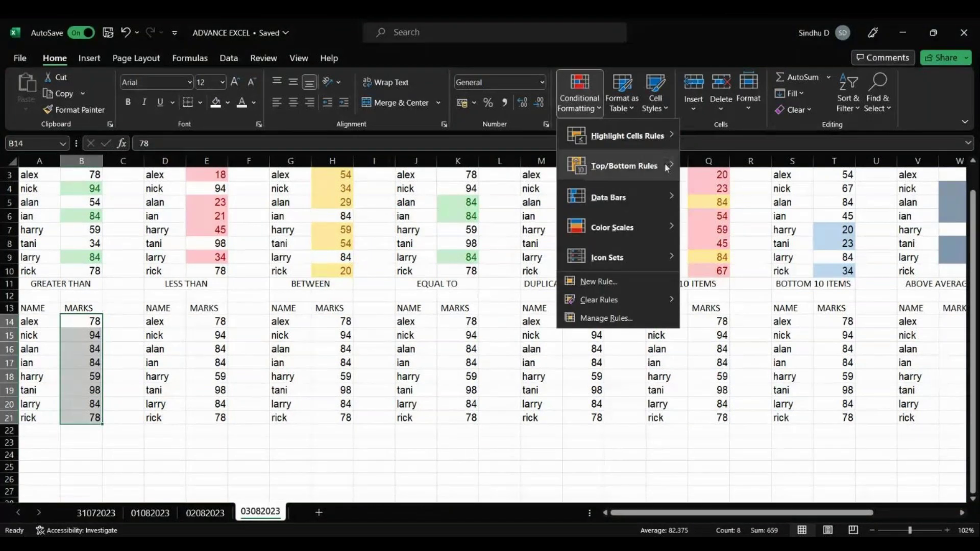
mouse_move(618, 167)
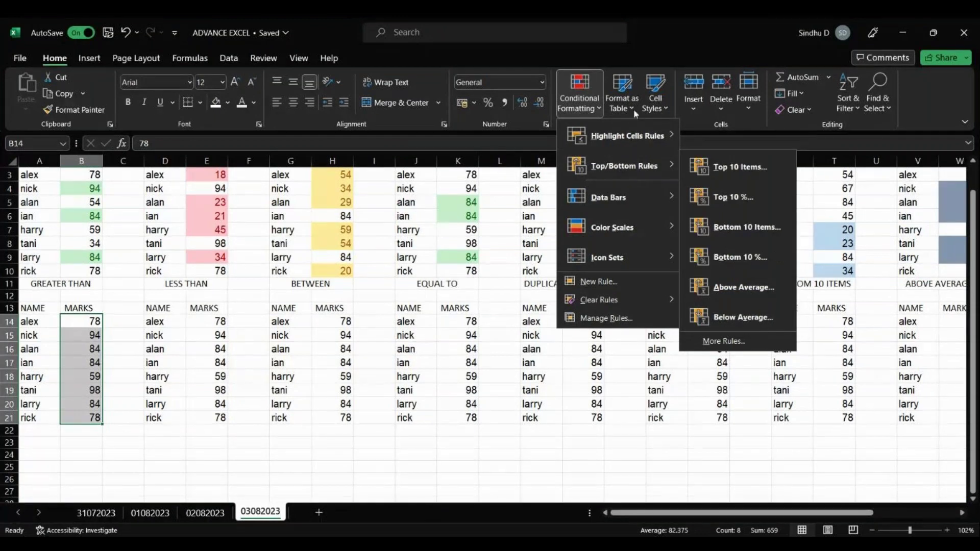
mouse_move(628, 136)
click(715, 224)
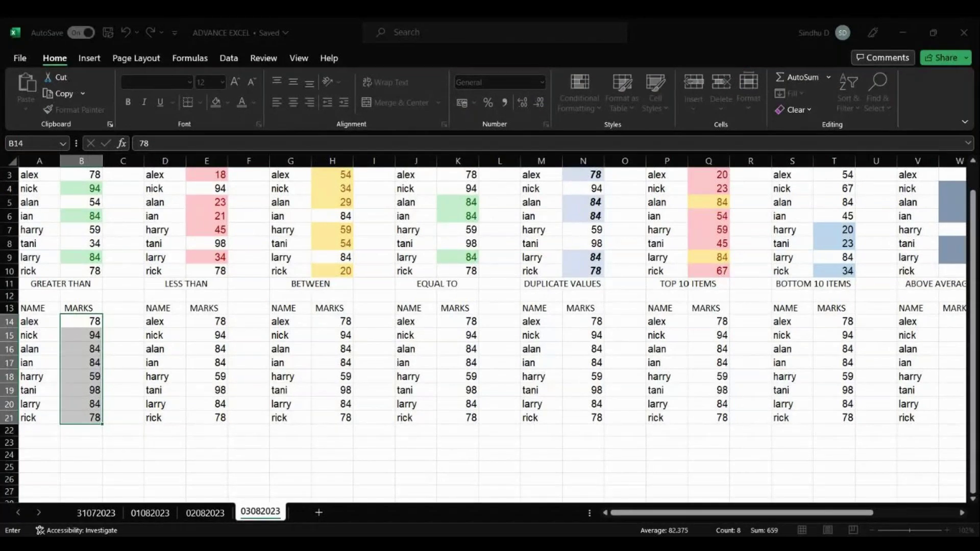
click(76, 333)
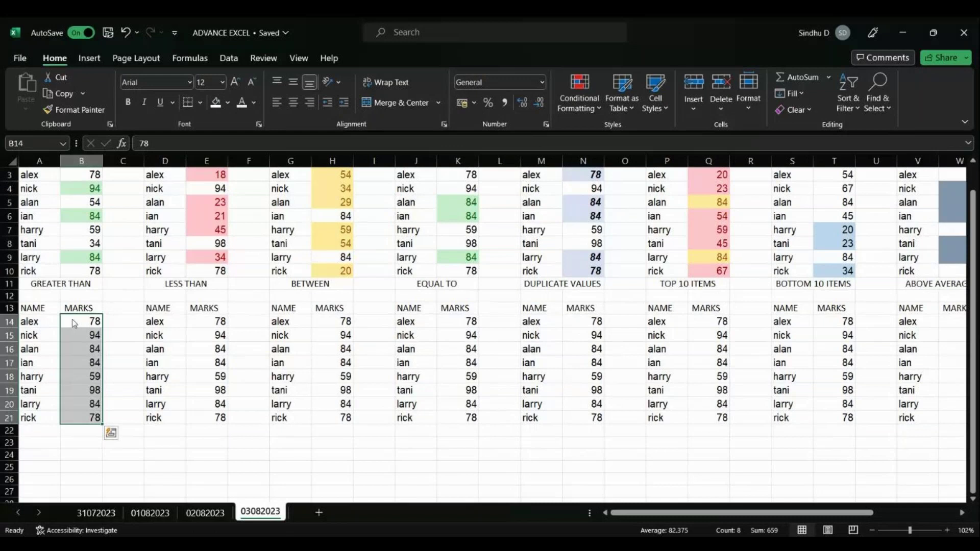
click(579, 97)
mouse_move(660, 137)
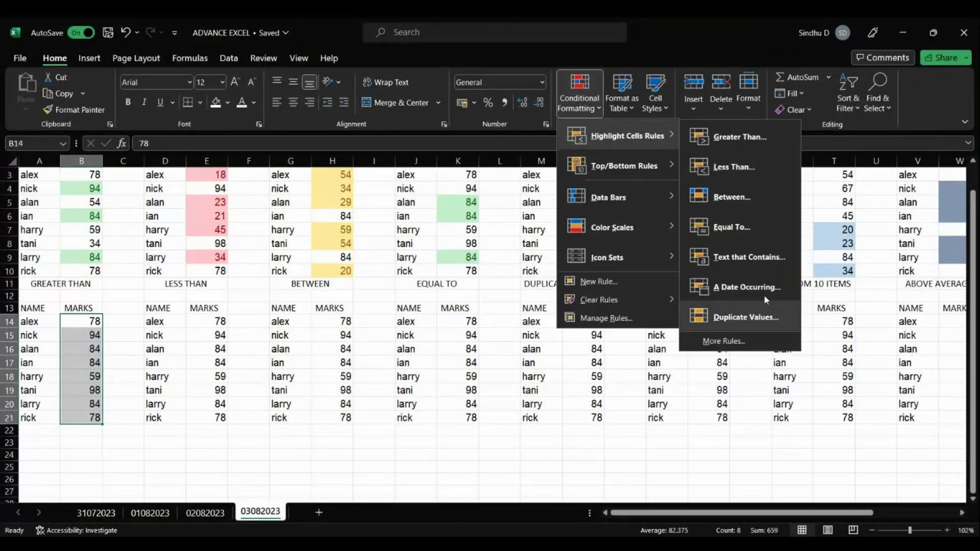
click(764, 312)
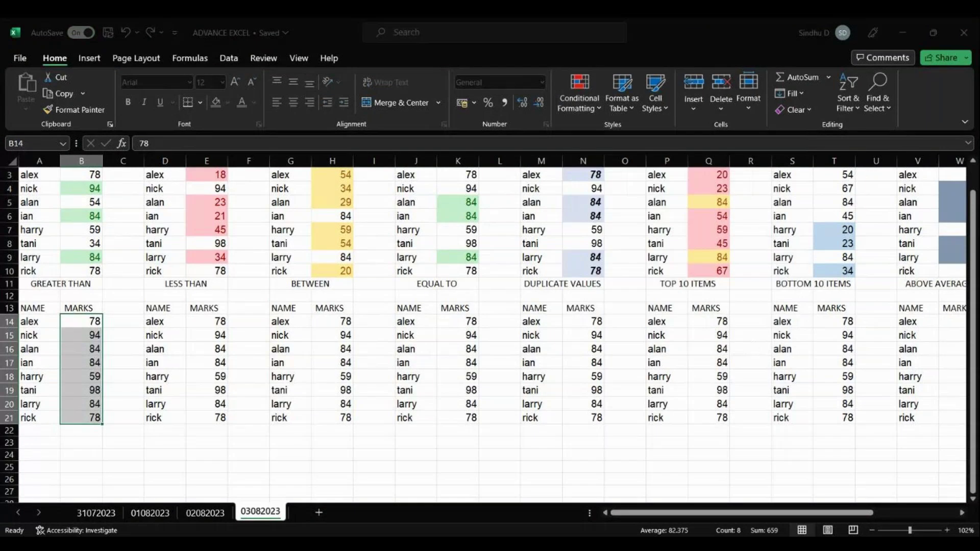
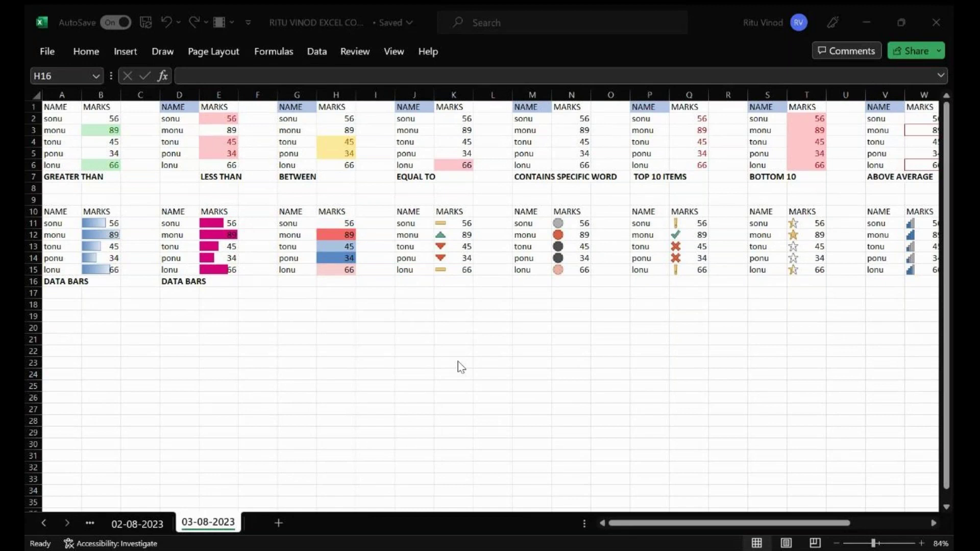
Step: Duplicate the NAME and MARKS table from A1:B6 at A19 on the 03-08-2023 sheet
click(865, 20)
drag(805, 523, 779, 529)
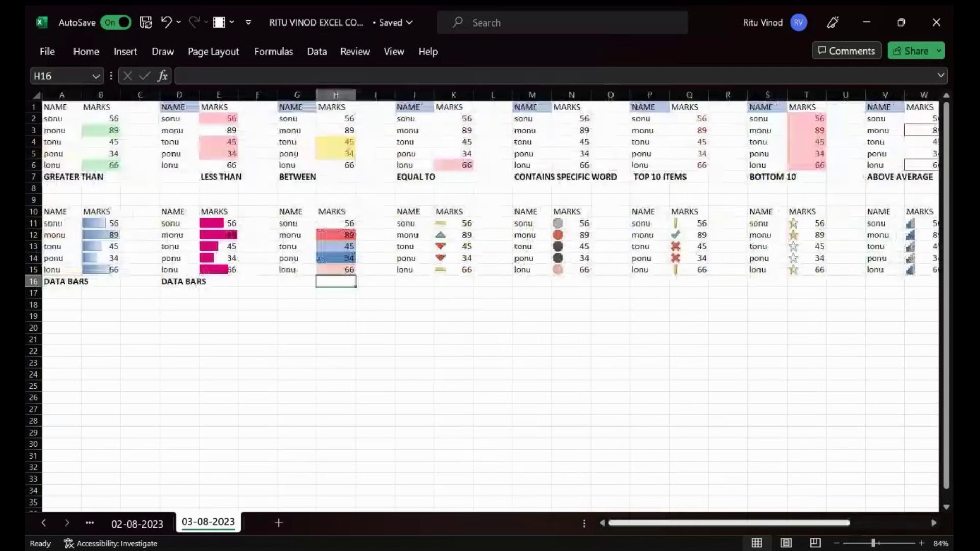
drag(53, 107, 113, 164)
key(ctrl+c)
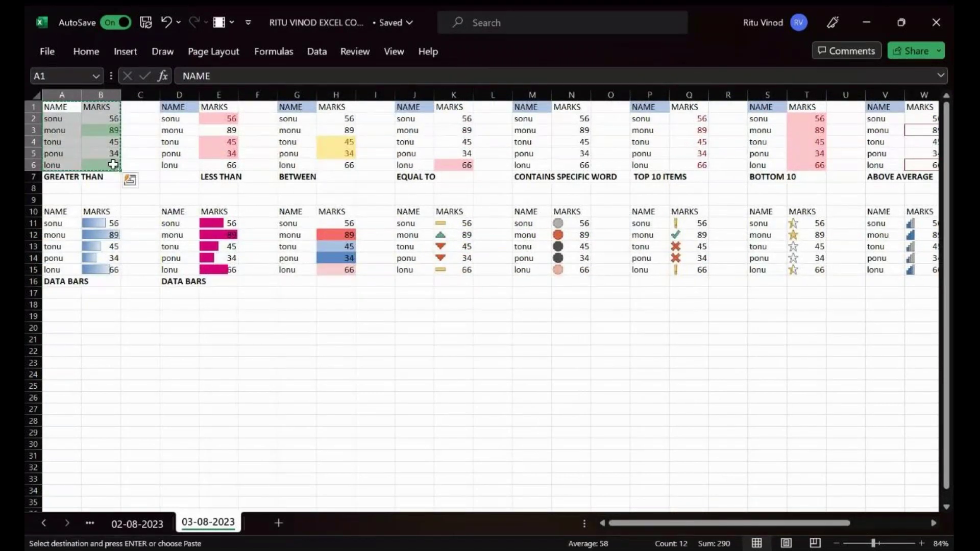
click(65, 317)
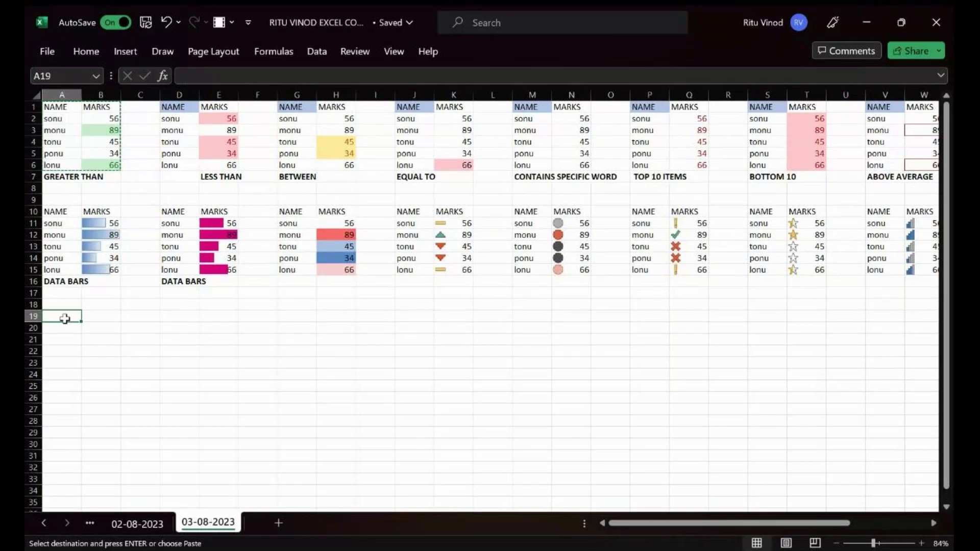
key(ctrl+v)
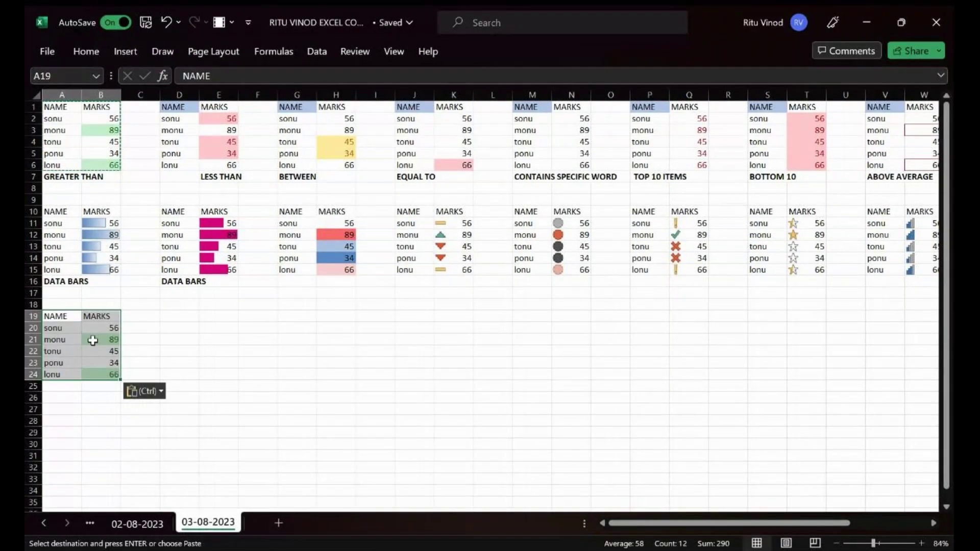
click(87, 51)
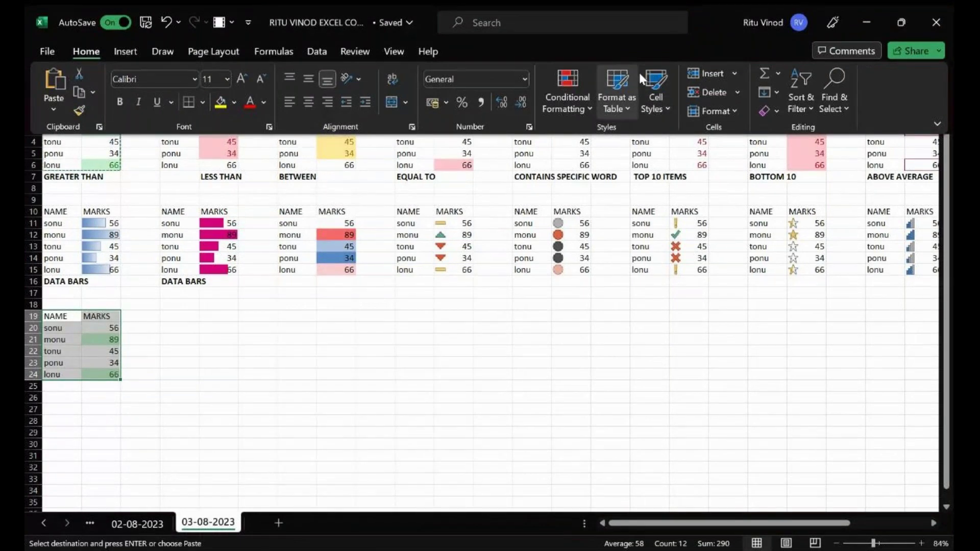
Step: Apply a Between highlight rule to the A19:B24 marks table with limits 3 and 80 and a green fill
click(581, 91)
mouse_move(628, 140)
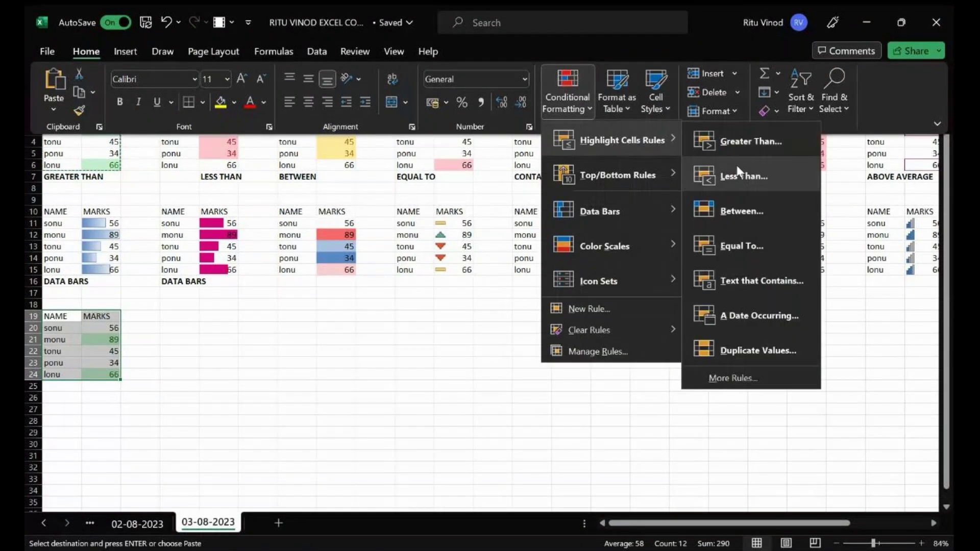
click(751, 200)
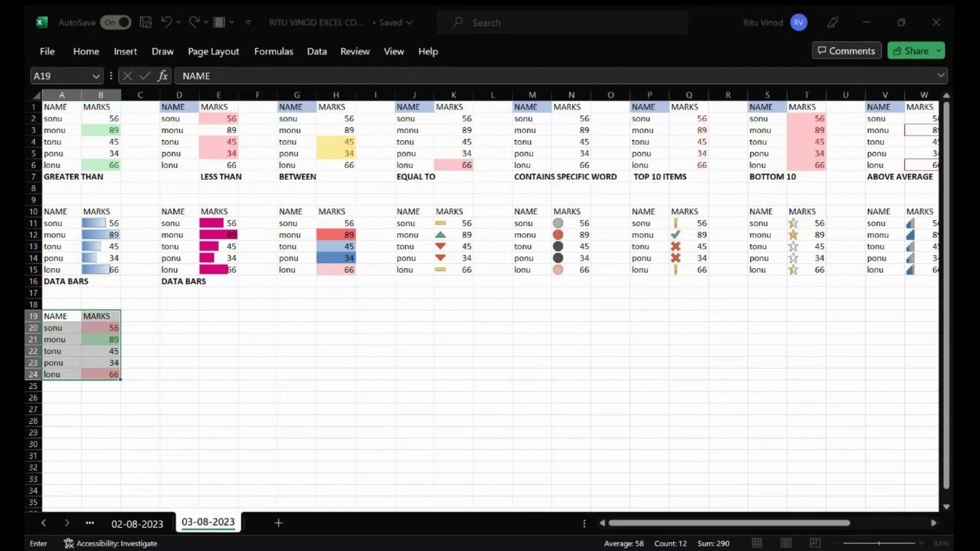
text(3)
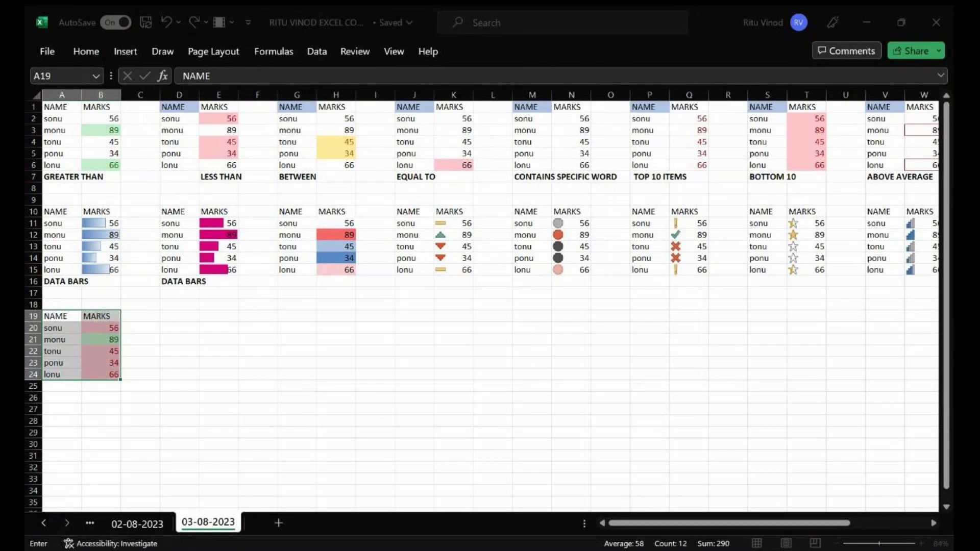
text(40)
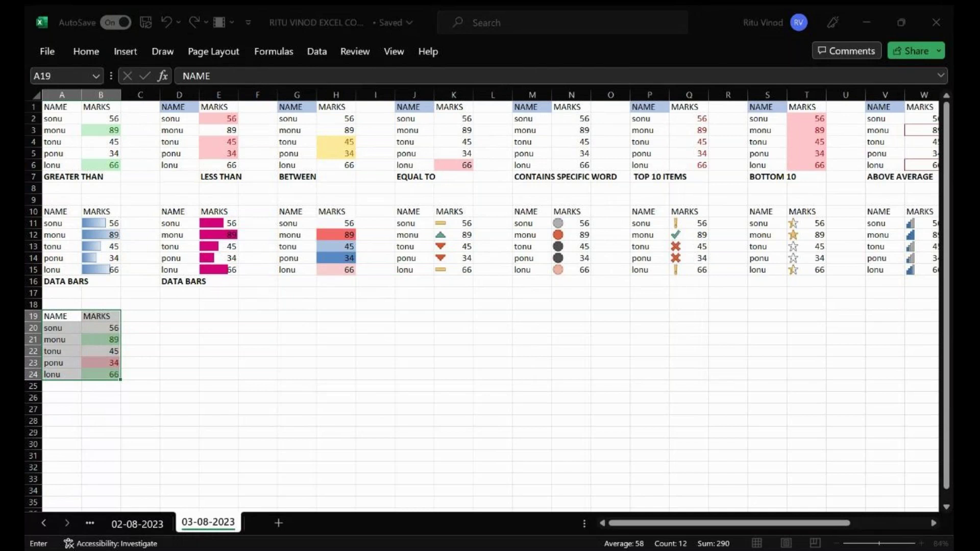
text(80)
key(Return)
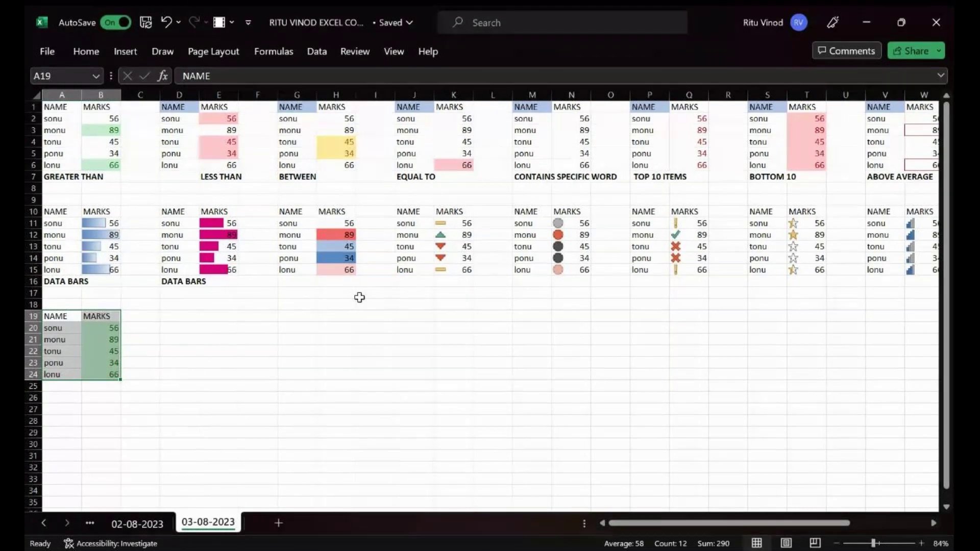
click(271, 365)
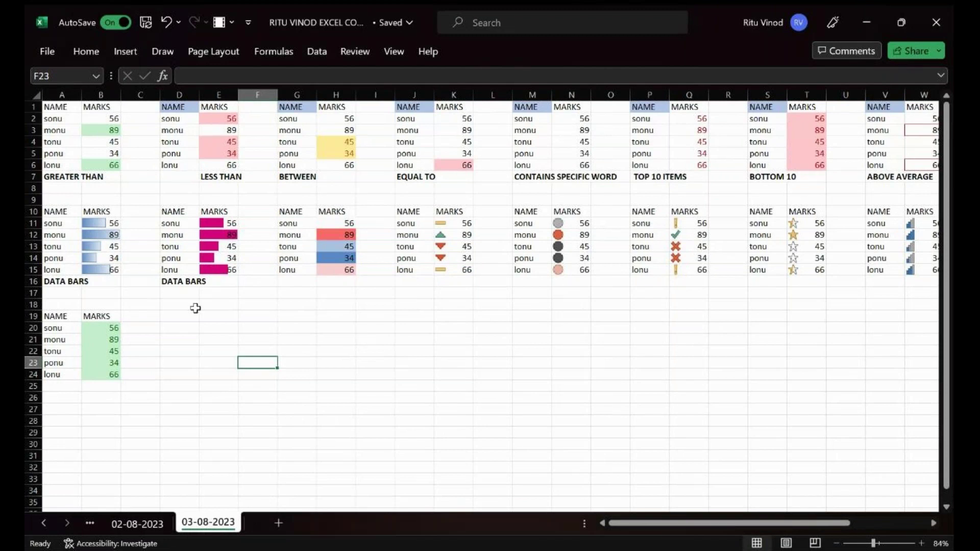
Step: Copy the marks table A19:B24 and paste it starting at cell D19
drag(56, 316, 110, 370)
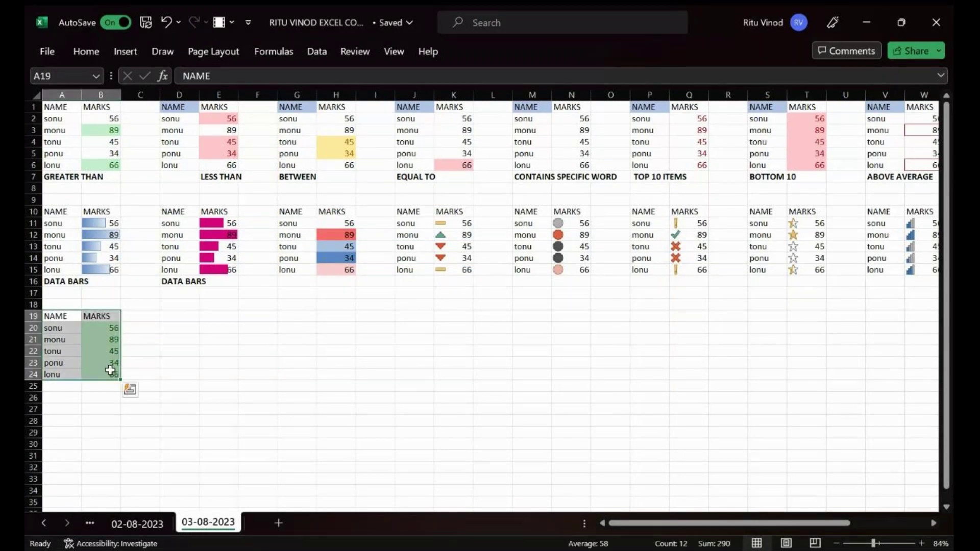
key(ctrl+c)
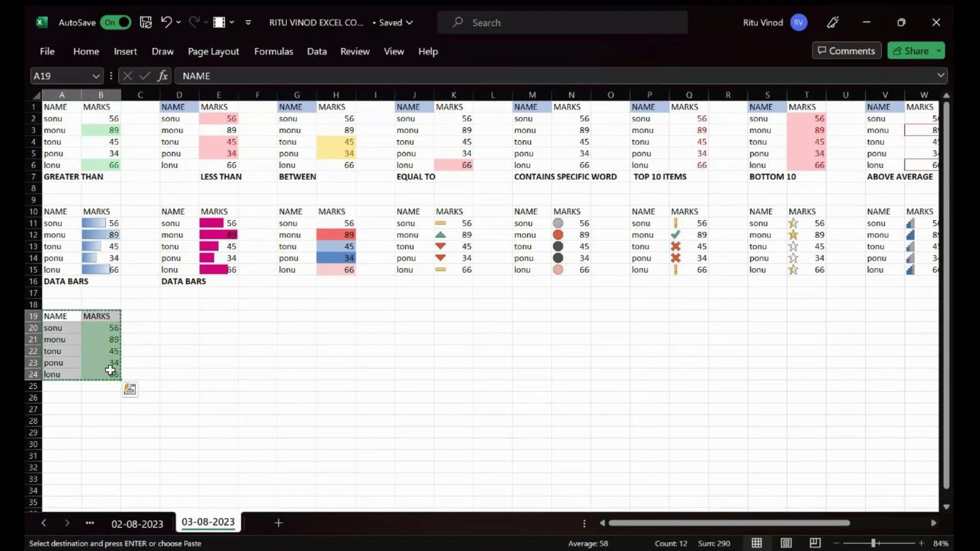
click(201, 316)
click(189, 316)
key(ctrl+v)
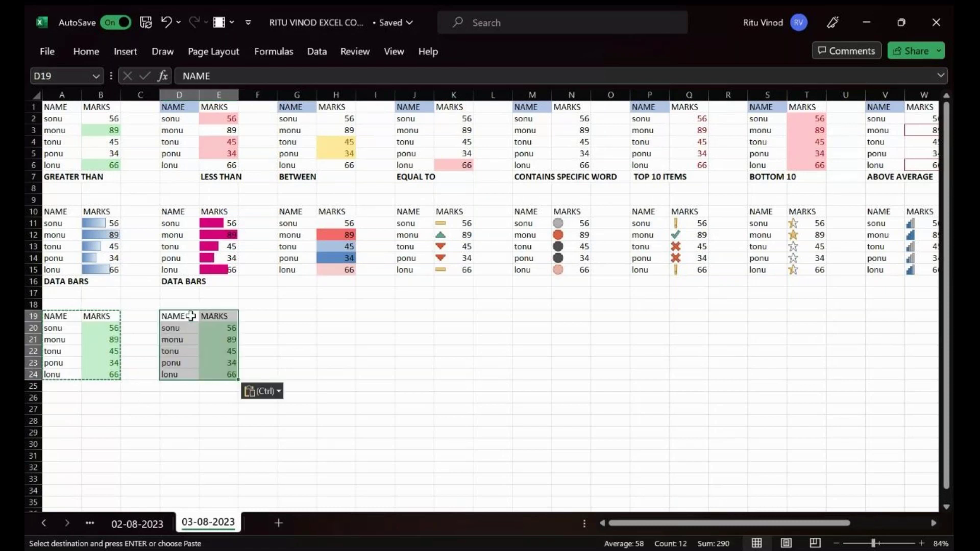
Step: Add orange gradient-fill data bars to the pasted table D19:E24 and clear the leftover copy selection
click(85, 53)
click(579, 75)
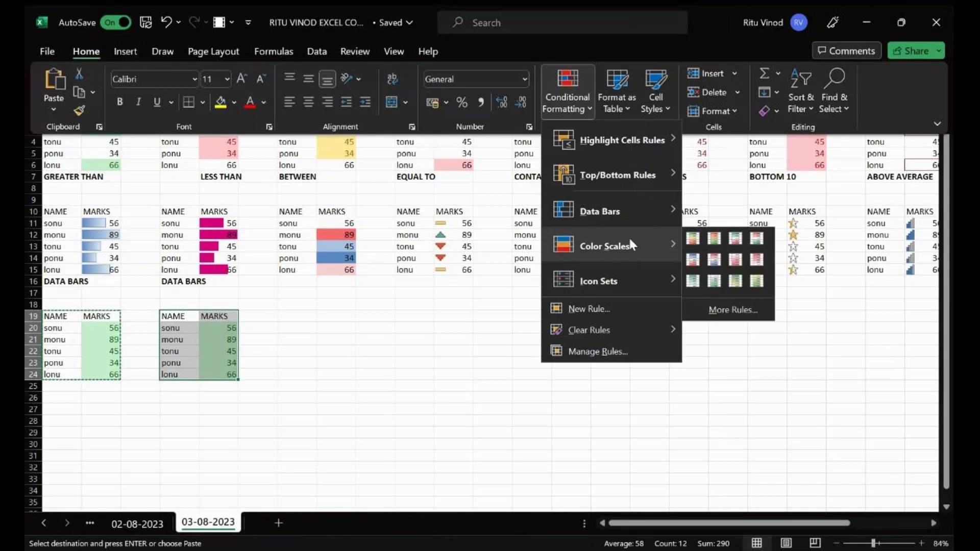
mouse_move(633, 225)
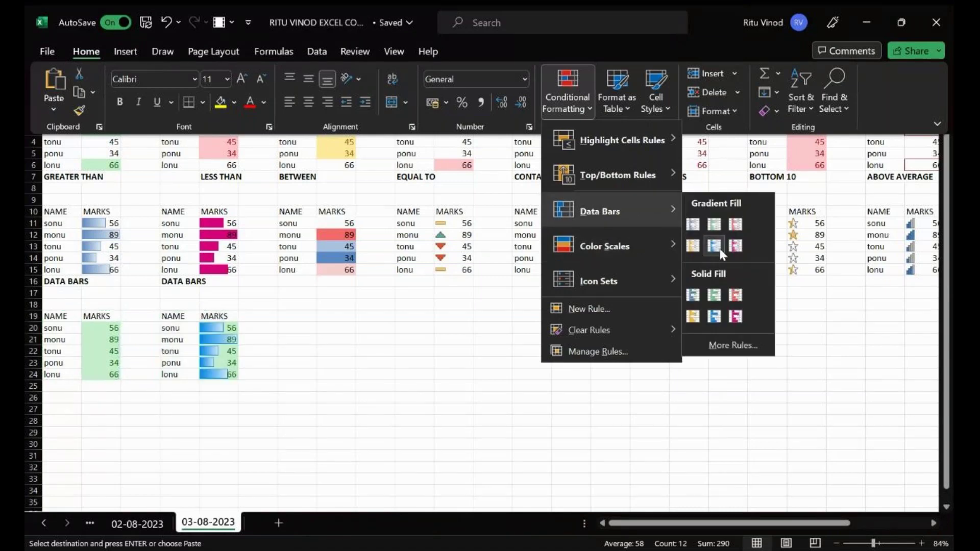
click(693, 246)
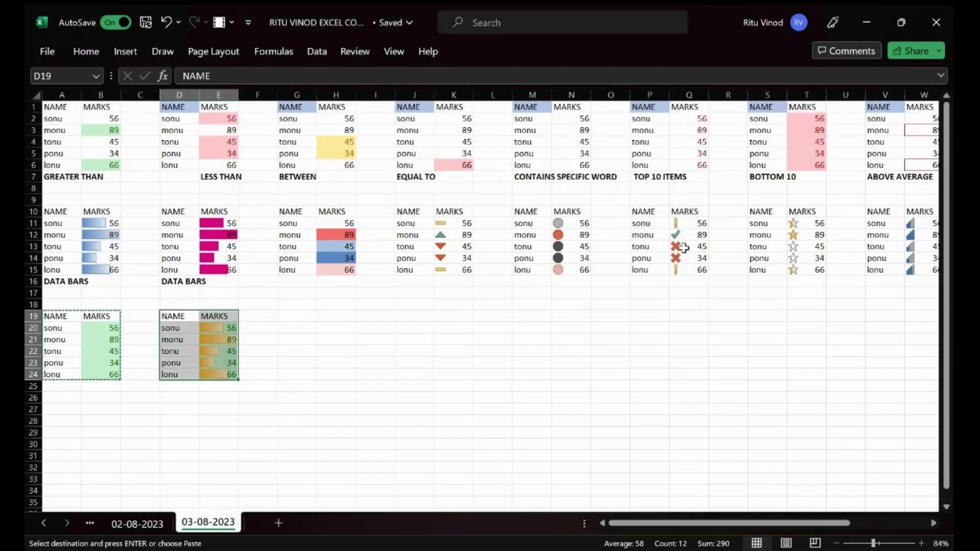
click(352, 355)
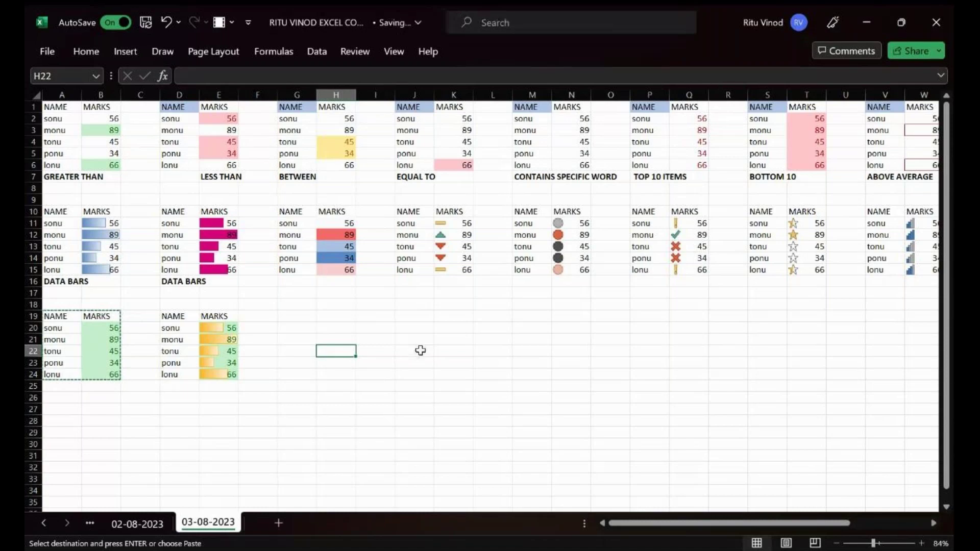
click(280, 326)
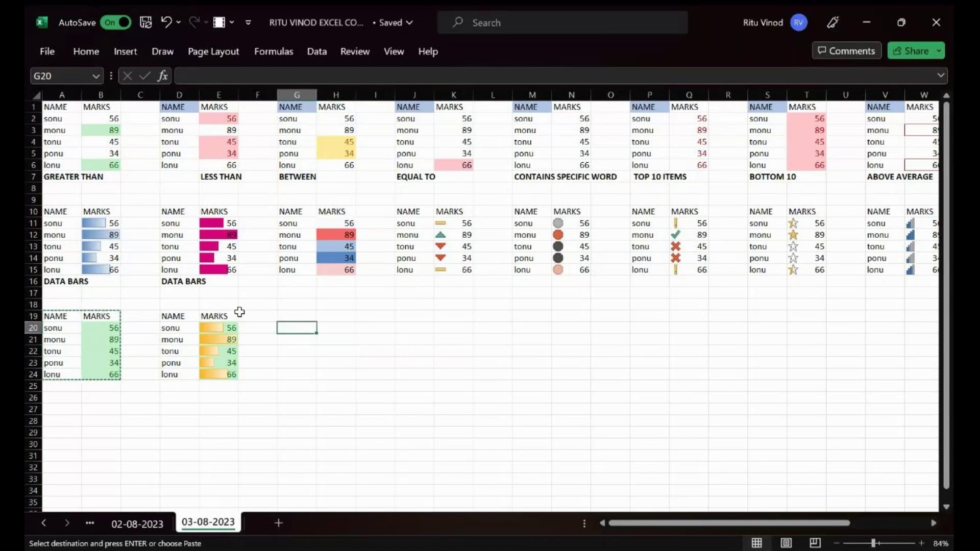
click(320, 340)
key(Escape)
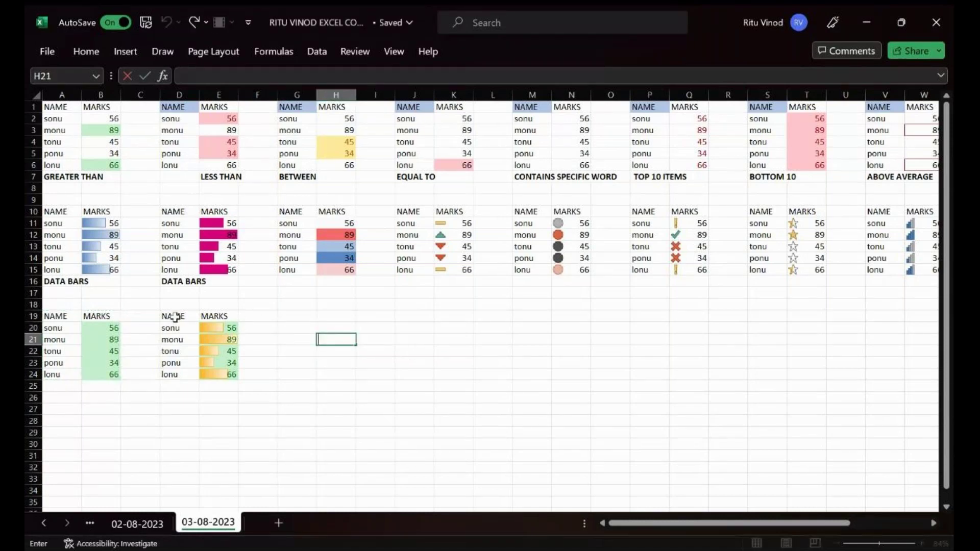
click(174, 316)
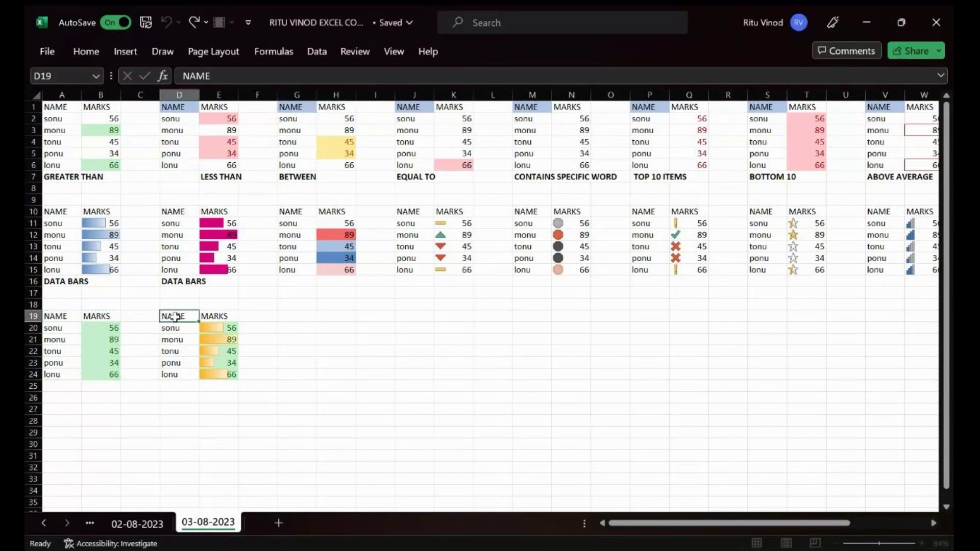
Step: Label the two new tables by entering BETWEEN in A25 and DATA BARS in D25
click(63, 387)
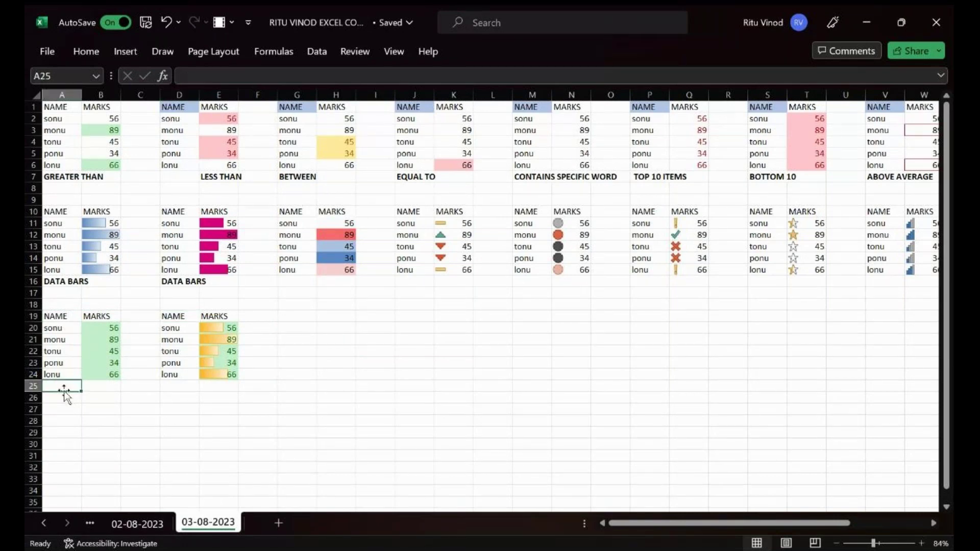
text(BETWEEN)
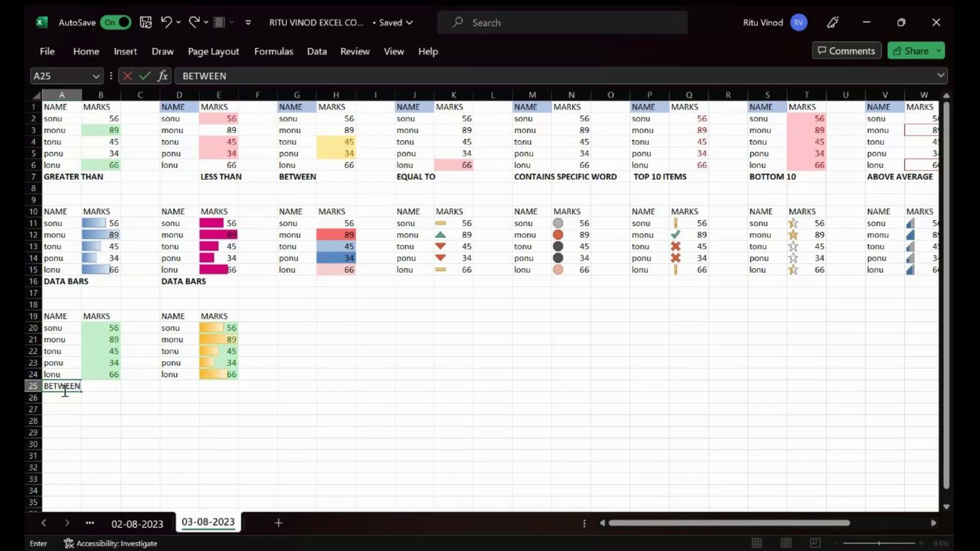
click(187, 388)
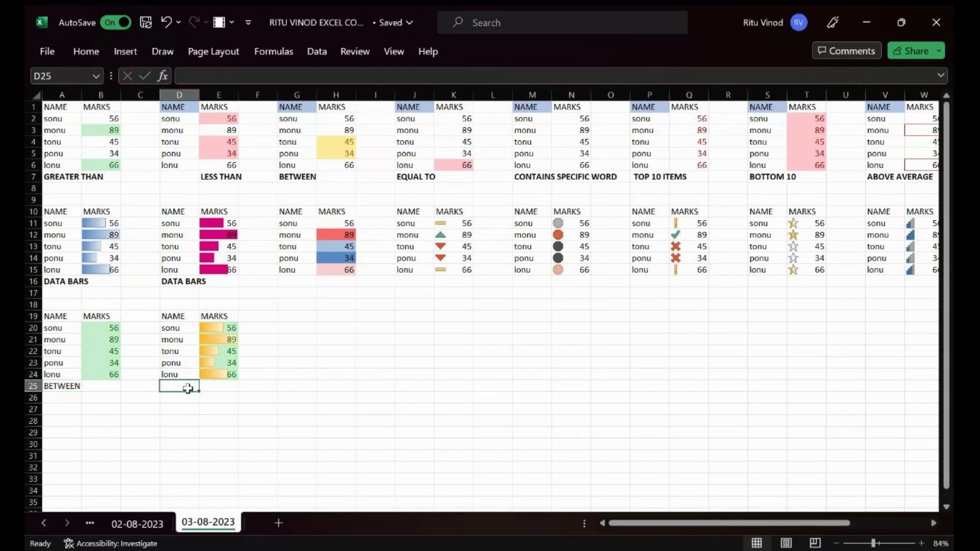
text(DATA V)
key(BackSpace)
text(B)
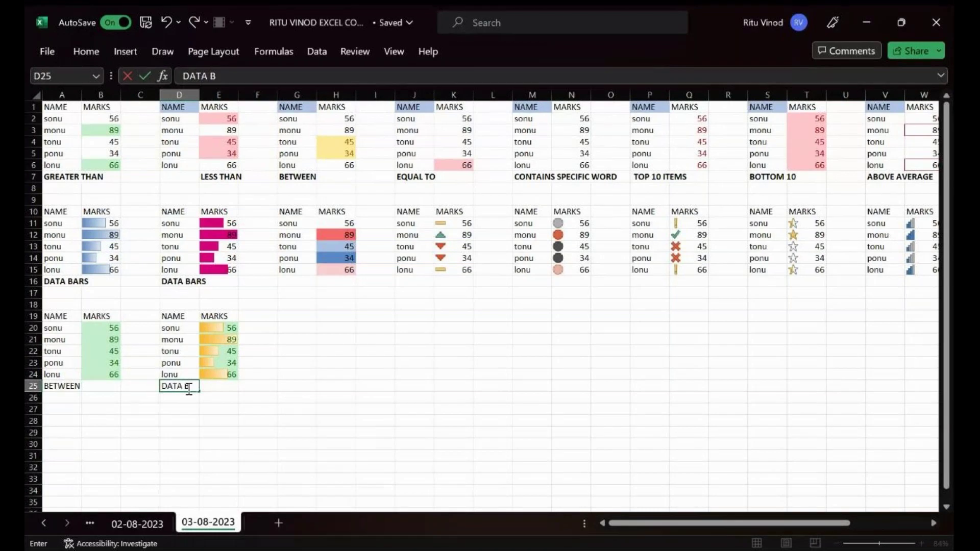
text(ARS)
click(296, 328)
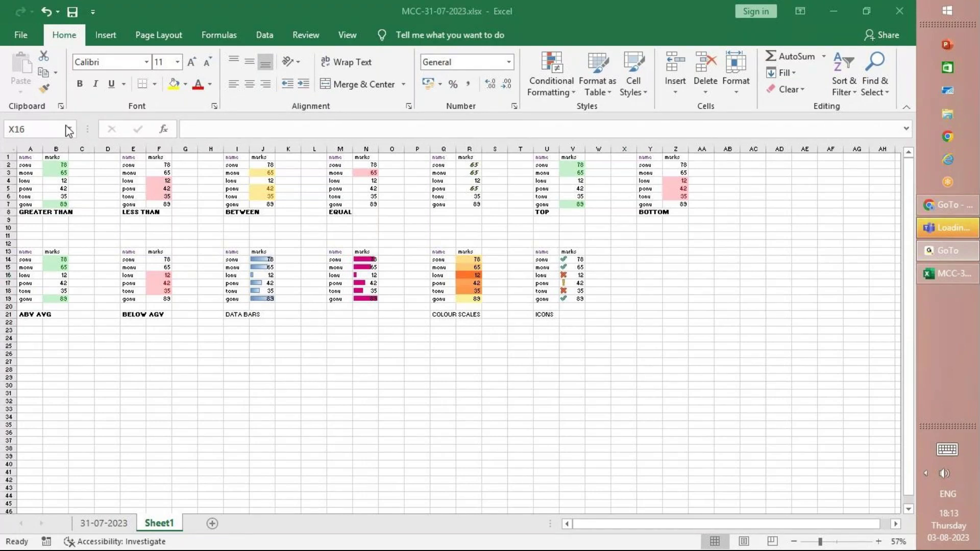
Step: Bring the MCC-31-07-2023.xlsx workbook window to the front in Excel
mouse_move(945, 259)
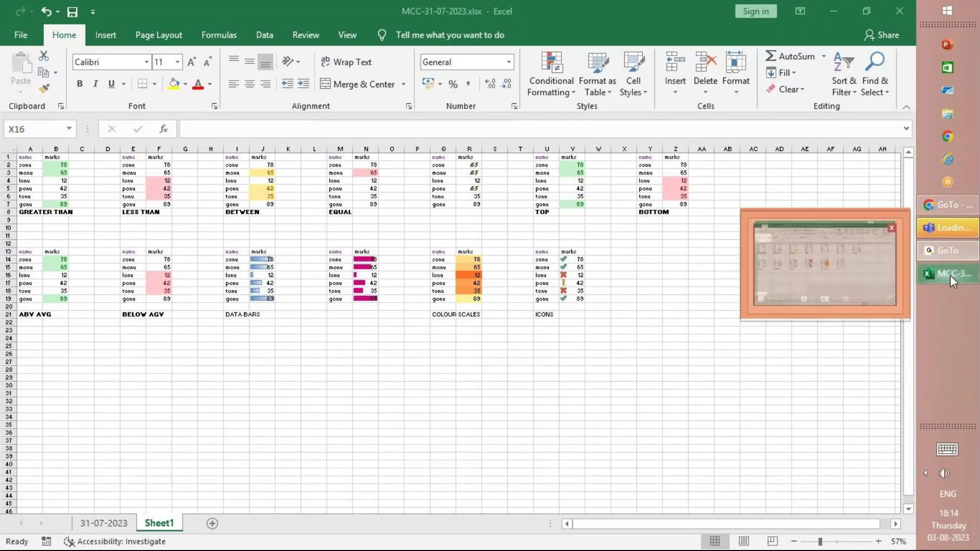
click(950, 275)
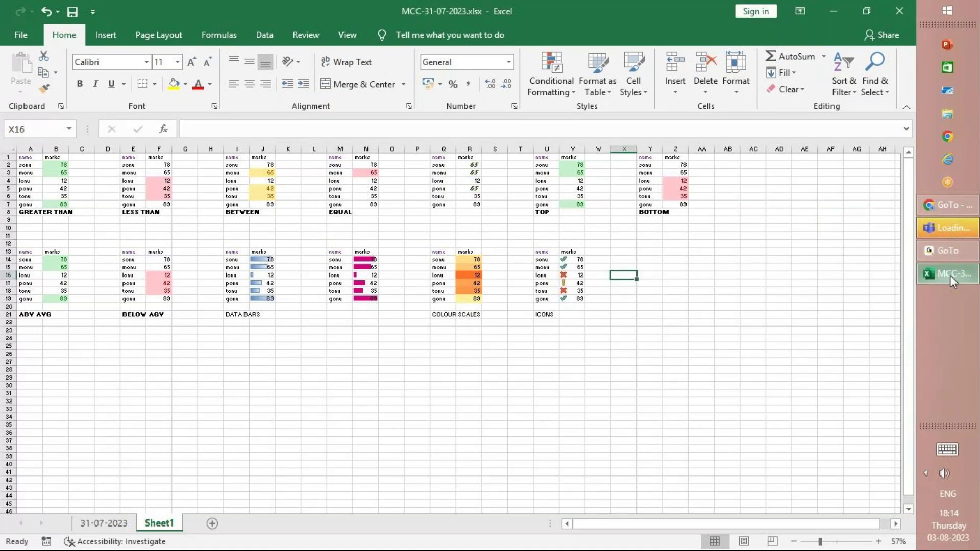
click(531, 305)
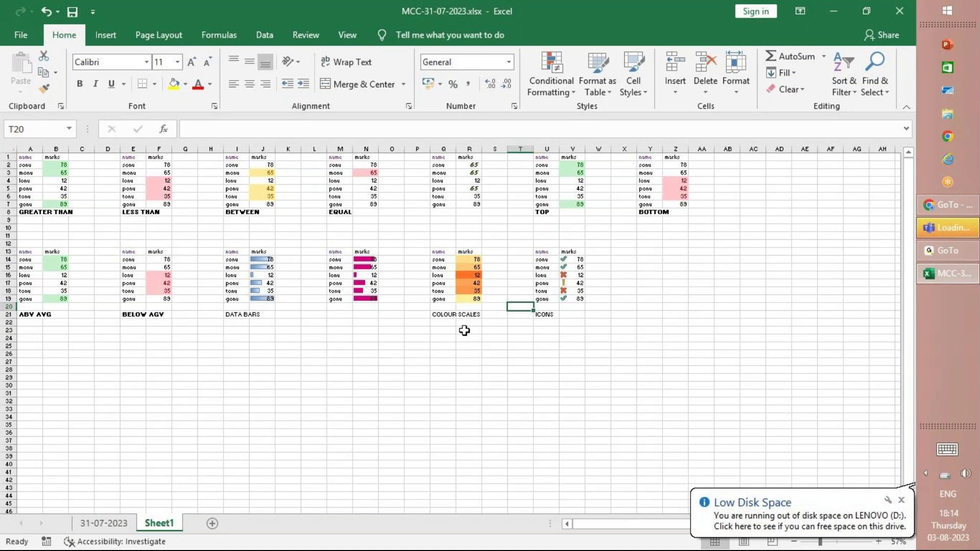
click(666, 305)
click(935, 253)
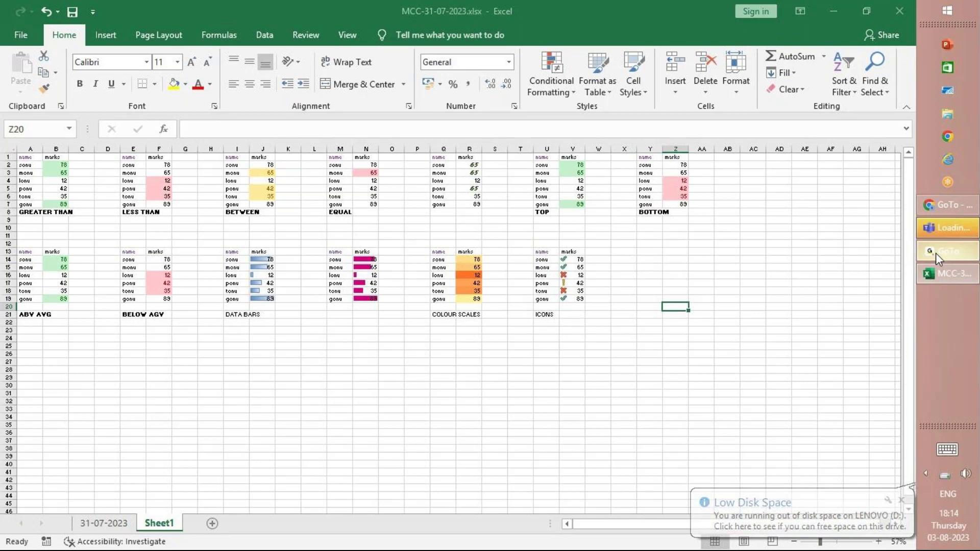
click(938, 271)
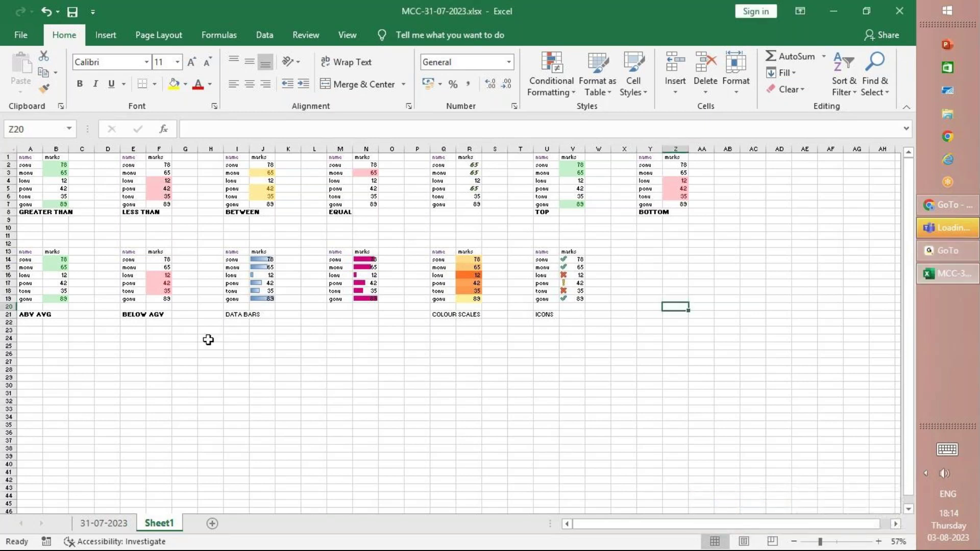
Step: Examine the conditional formatting example tables on Sheet1, from the GREATER THAN table onward, at a larger zoom
ctrl+scroll(208, 340, up, 1)
scroll(451, 329, up, 3)
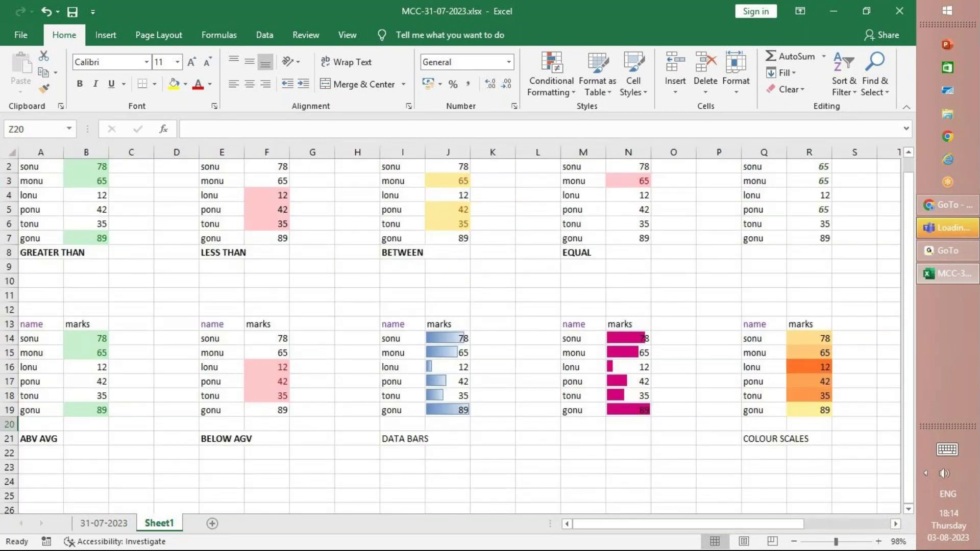
scroll(451, 329, up, 1)
click(41, 195)
double_click(198, 128)
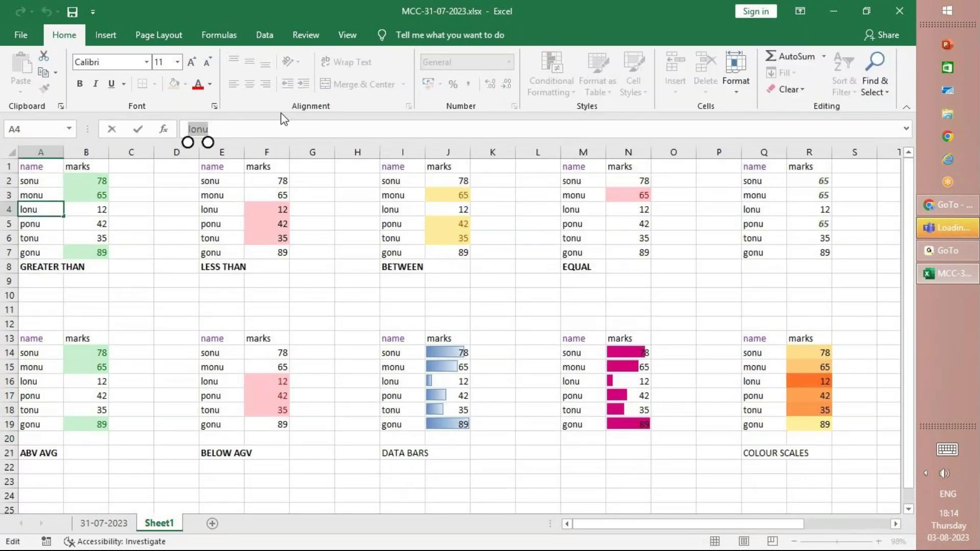
click(38, 197)
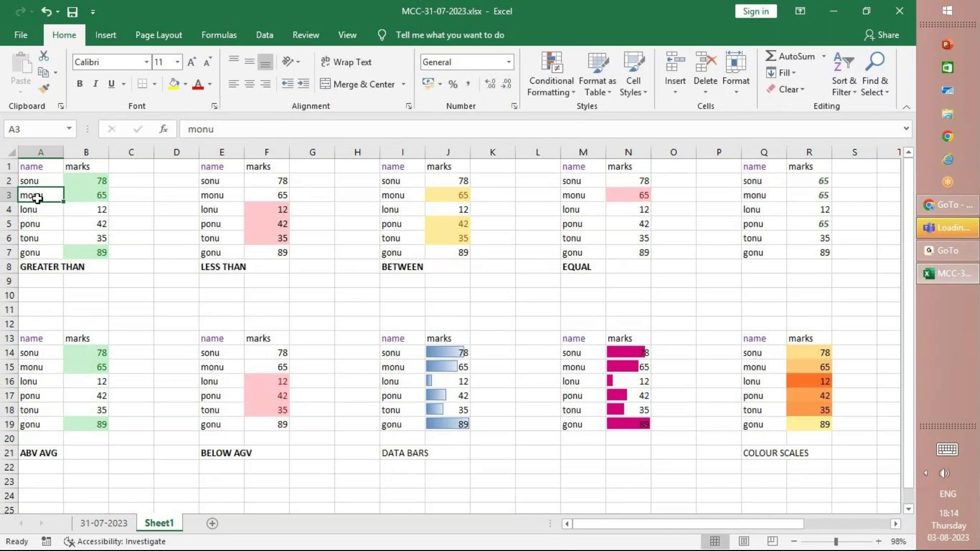
click(119, 44)
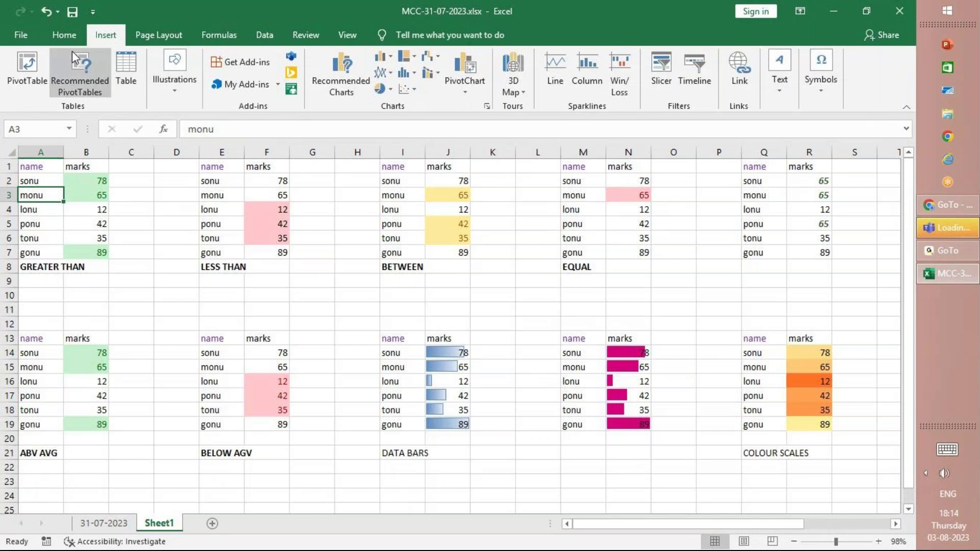
click(67, 36)
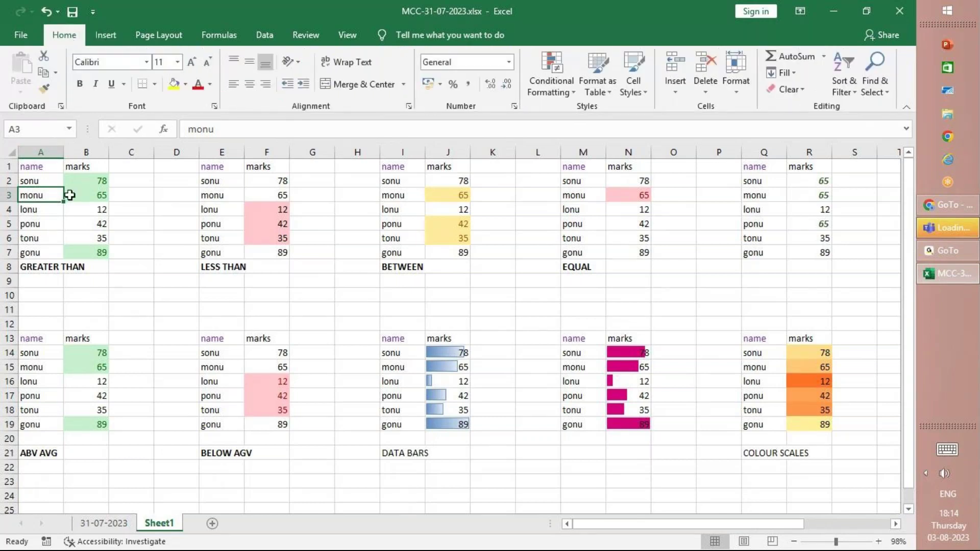
click(43, 177)
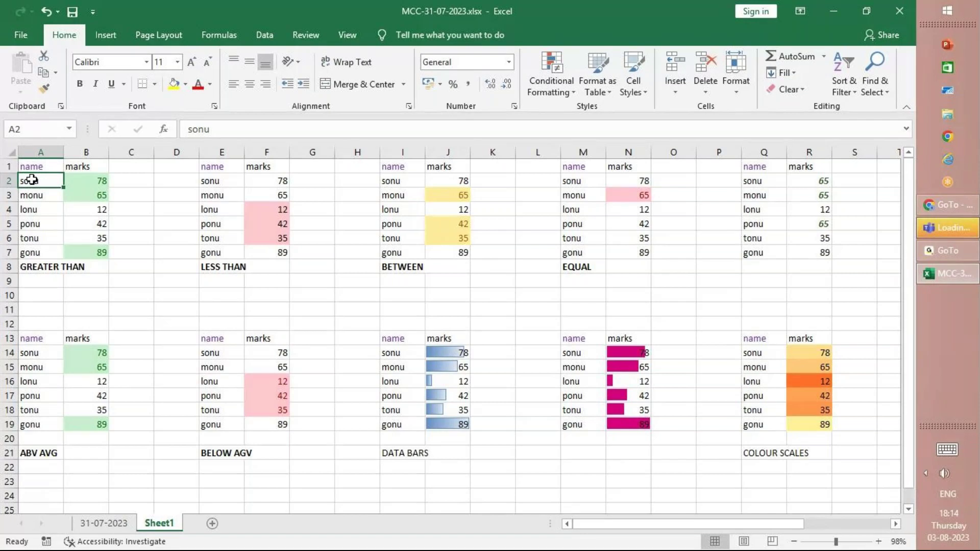
click(40, 266)
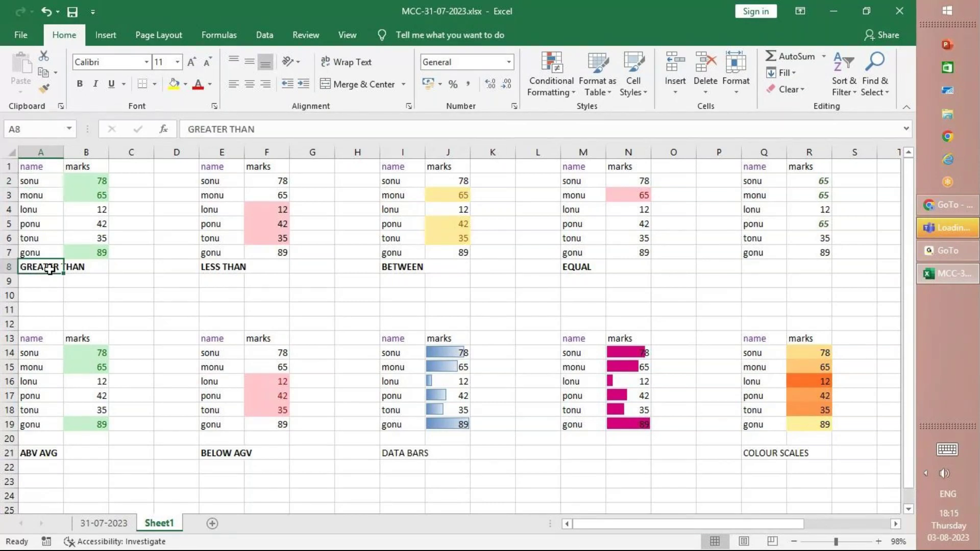
Step: Insert a blank cell at A1, shifting the existing cells down
click(45, 162)
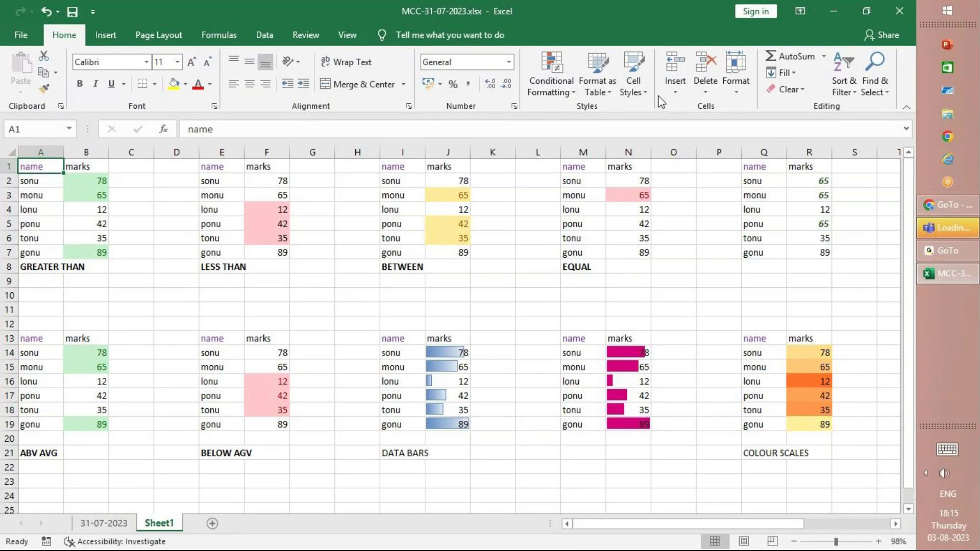
click(681, 95)
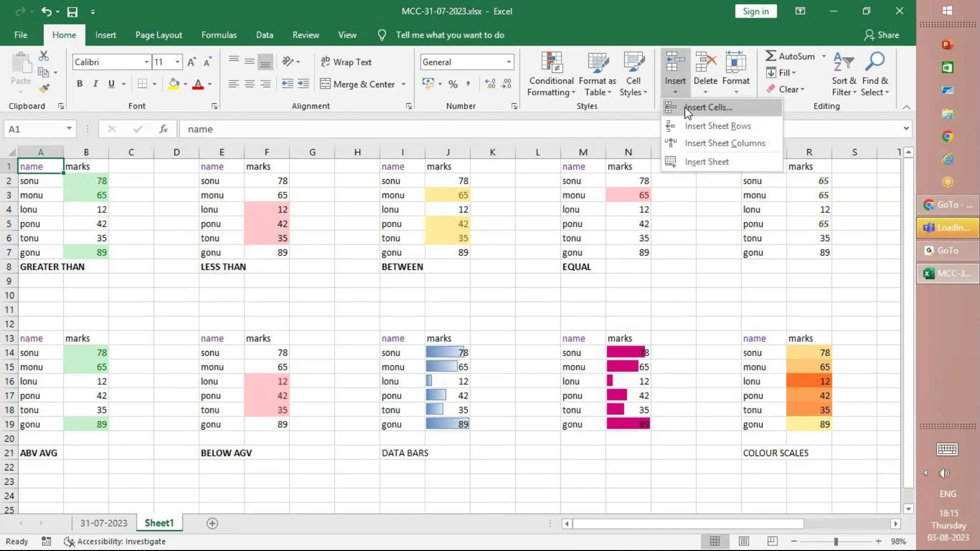
click(687, 108)
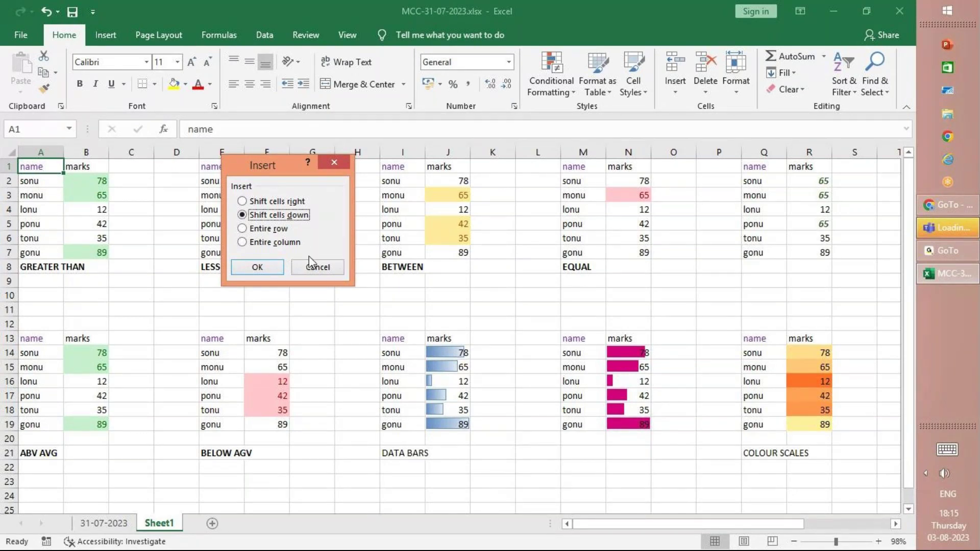
click(257, 267)
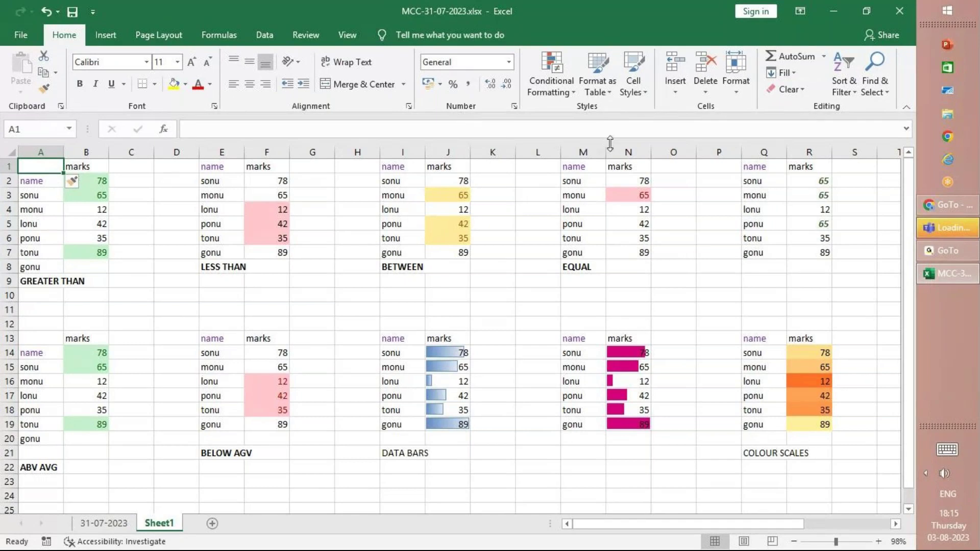
Step: Insert a blank sheet row and a blank sheet column at cell A1
click(674, 93)
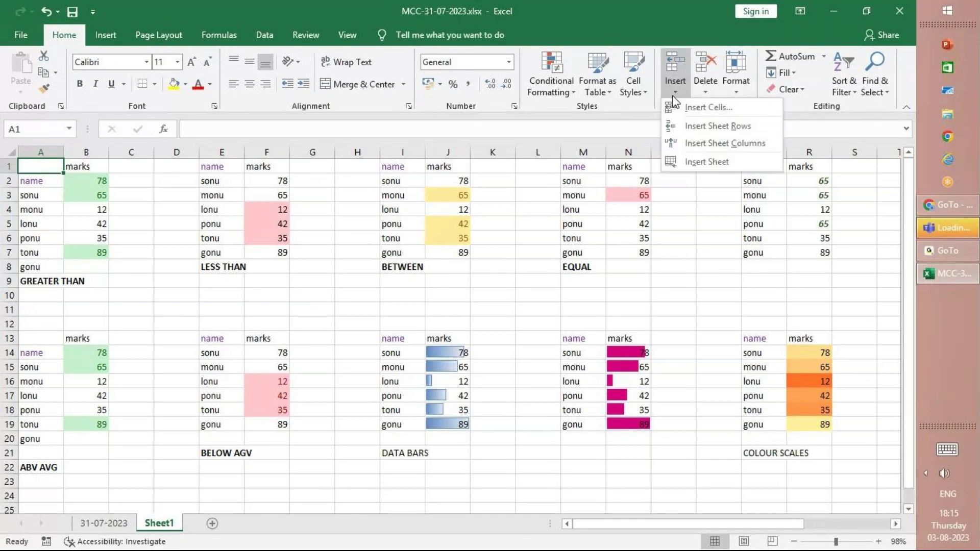
click(692, 126)
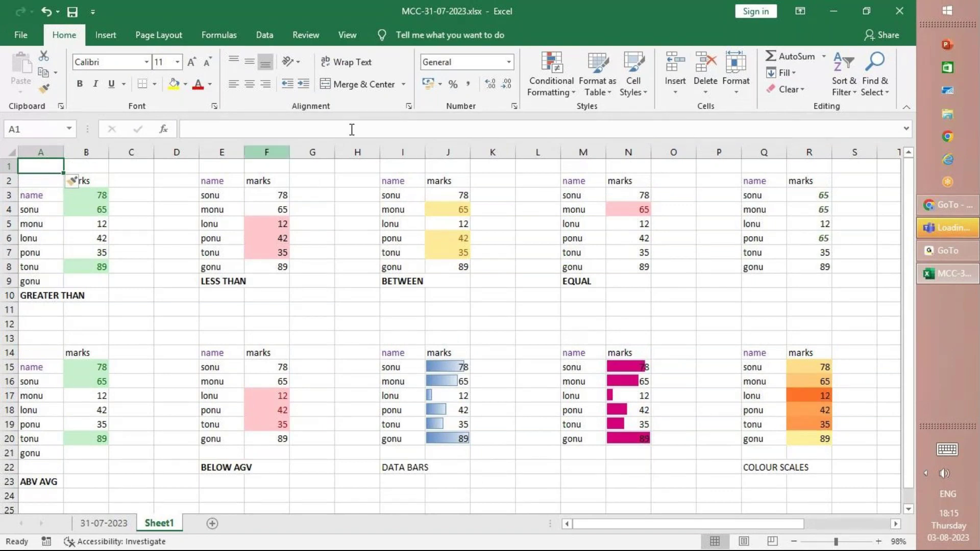
click(673, 92)
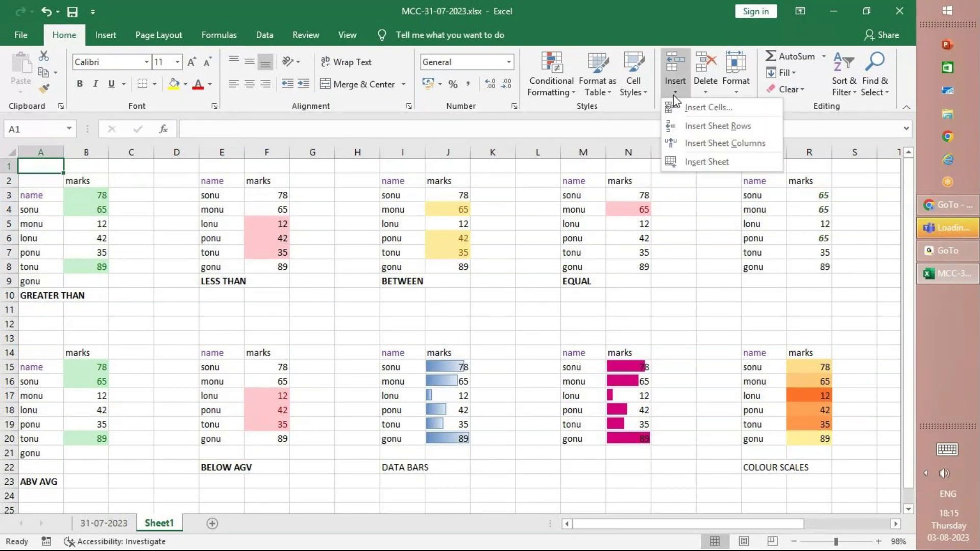
click(707, 144)
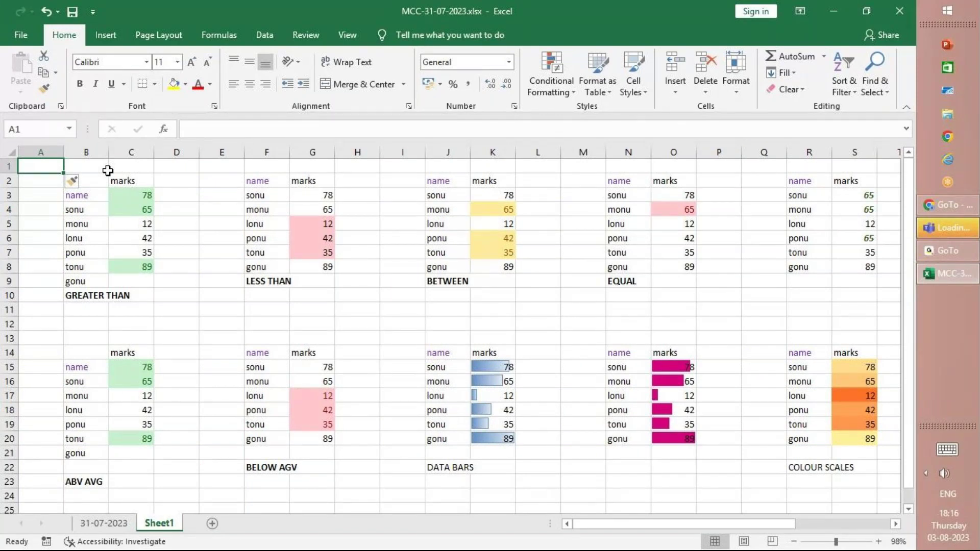
Step: Return to the Excel workbook and check how far the rows extend in column B, ending back at row 1
click(951, 250)
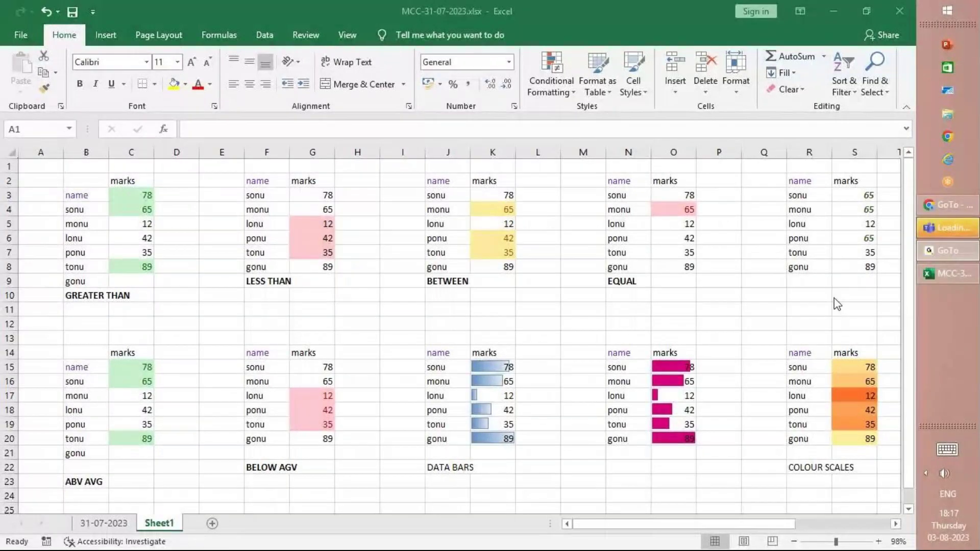
click(964, 276)
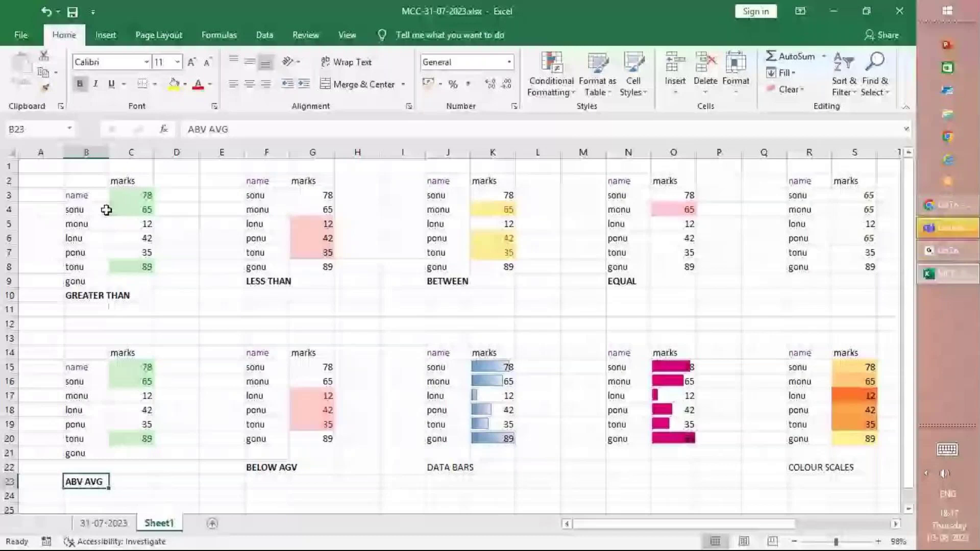
key(ctrl+Down)
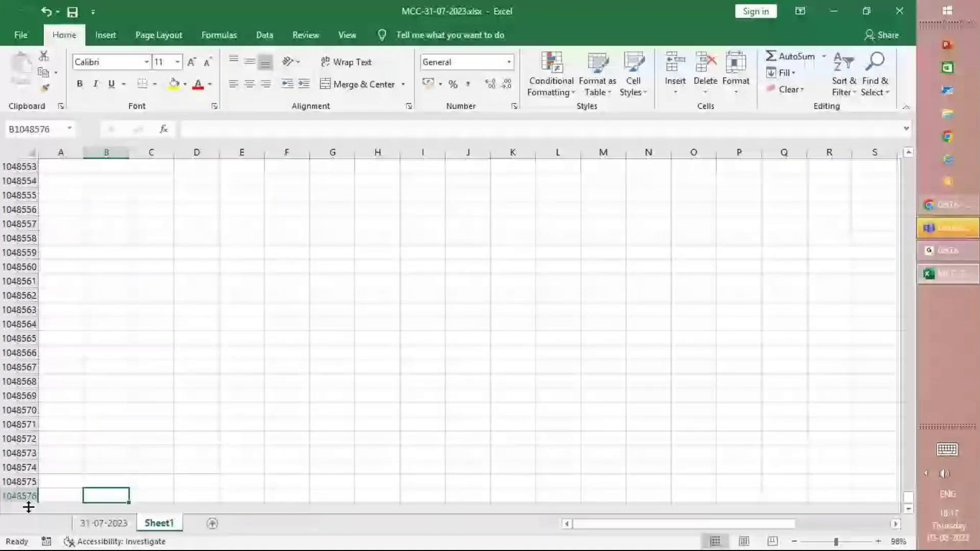
key(ctrl+Up)
key(ctrl+Up)
key(ctrl+Up)
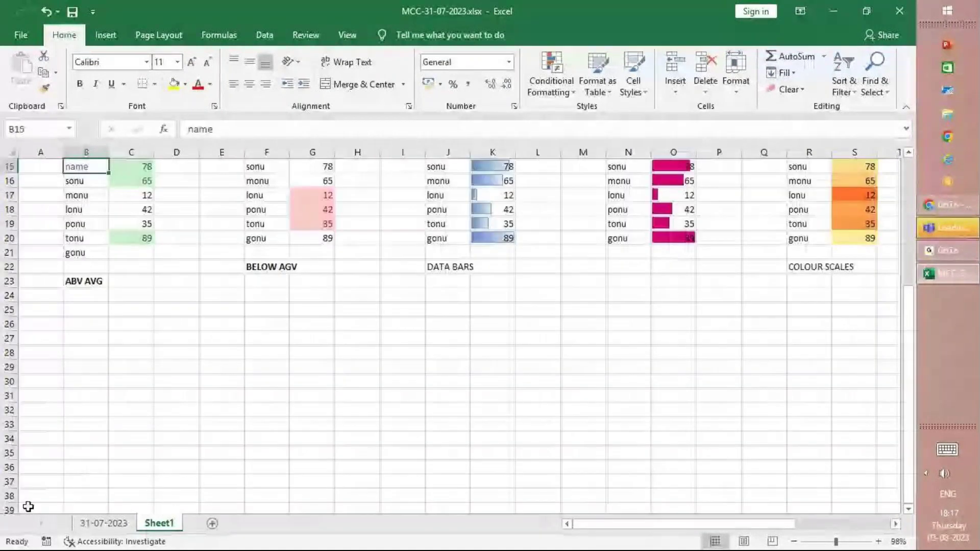
key(ctrl+Up)
key(ctrl+Up)
key(ctrl+Up)
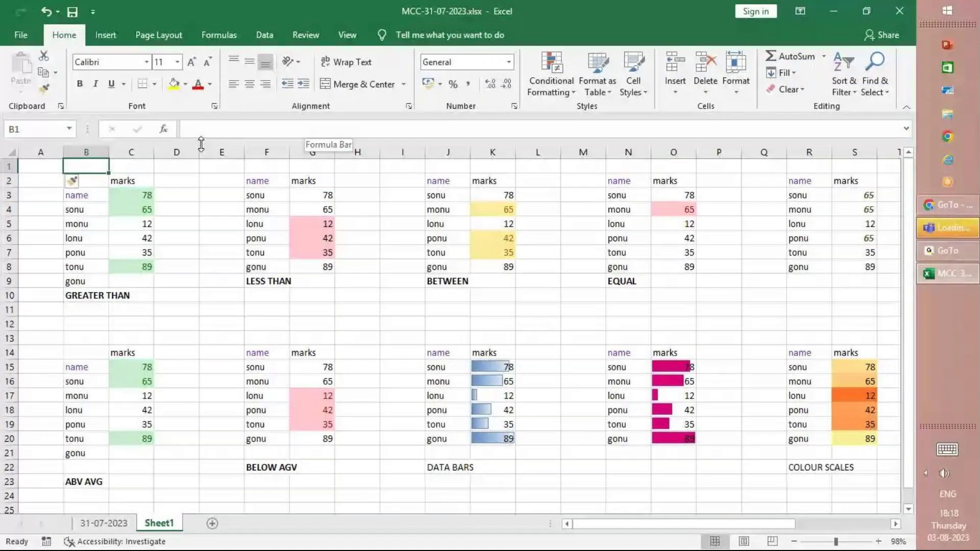
Step: Check how far the columns extend along row 1 from A1, ending back at A1
click(34, 163)
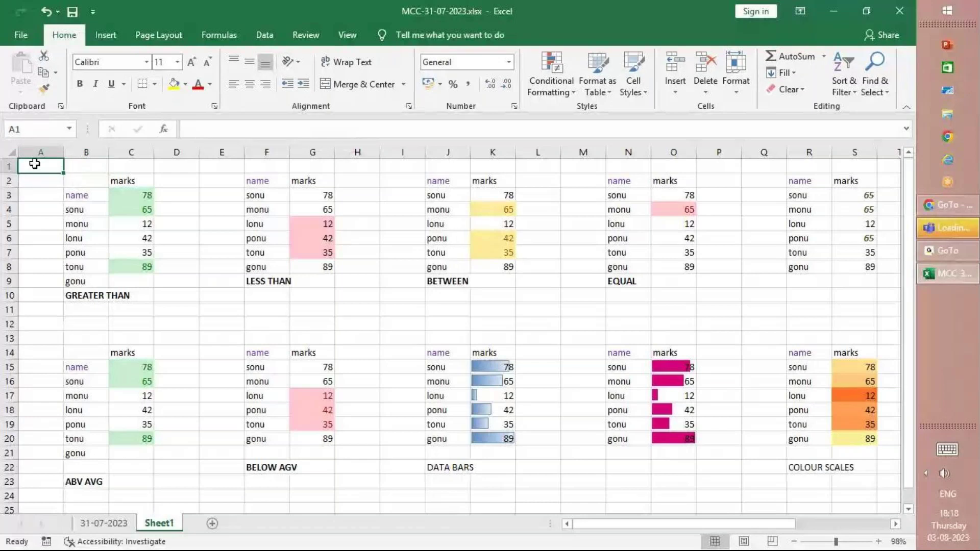
key(ctrl+Right)
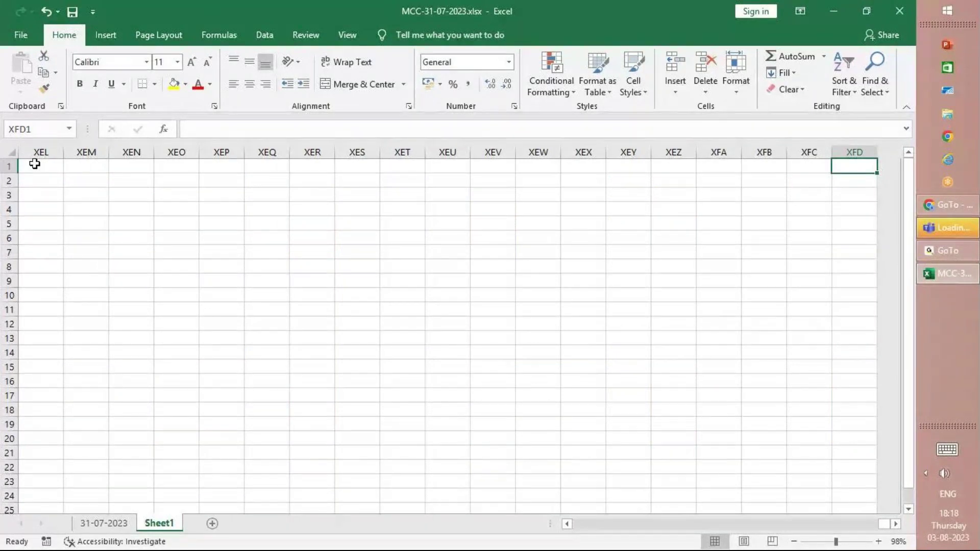
key(ctrl+Left)
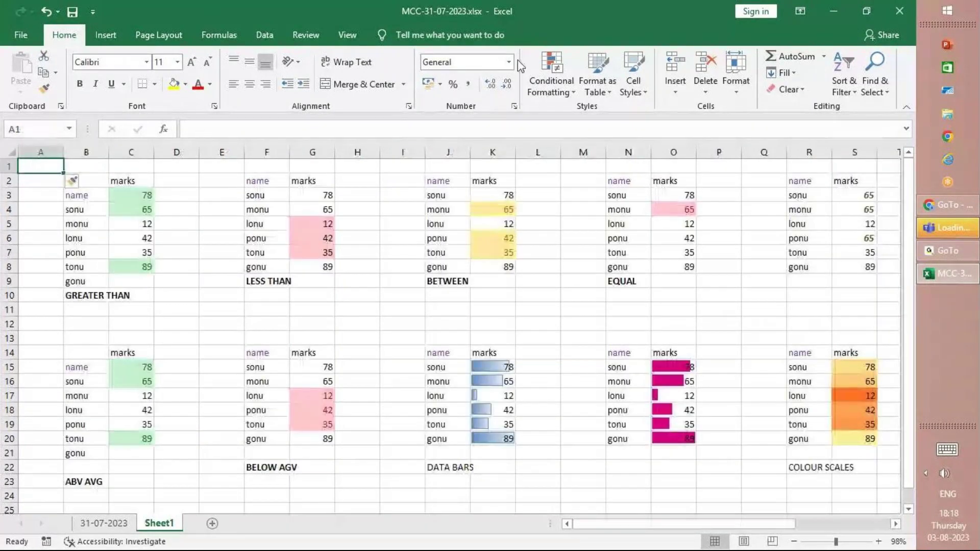
Step: Delete the blank sheet column A and the blank sheet row 1
click(706, 93)
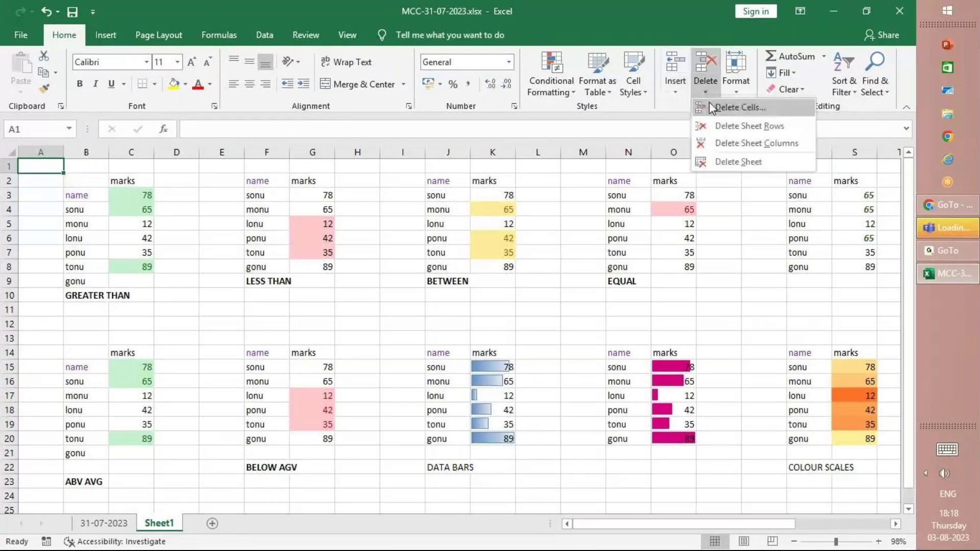
click(719, 143)
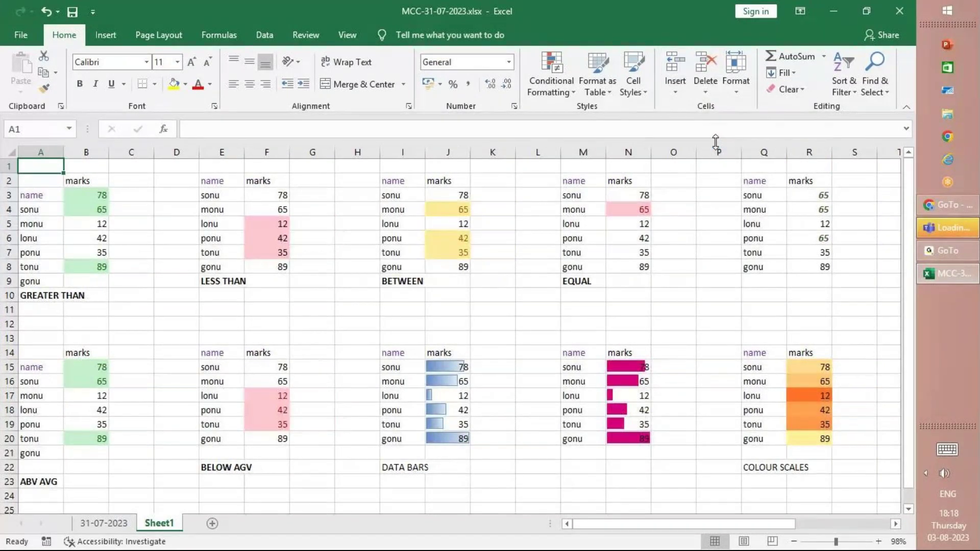
click(707, 94)
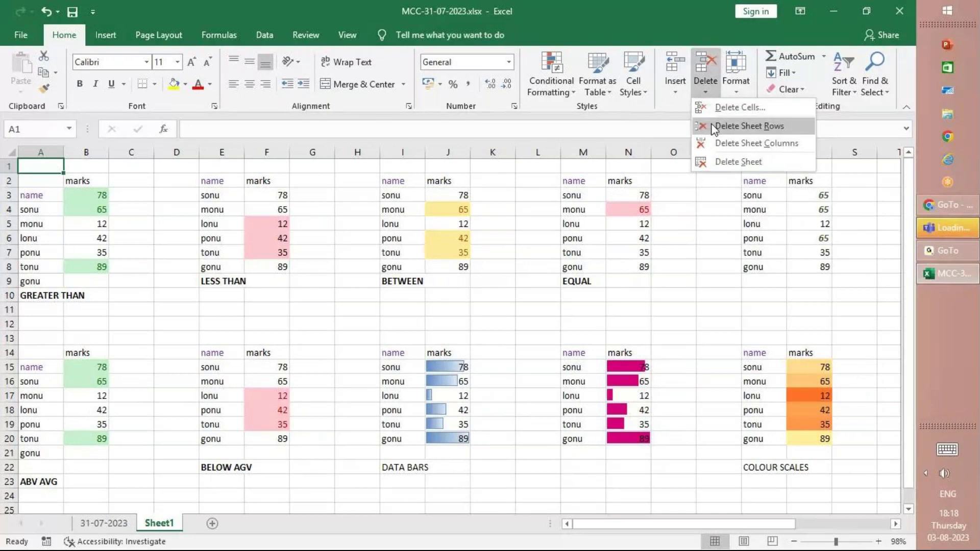
click(713, 127)
Step: Delete the blank cell A1, shifting the cells below it up
click(708, 93)
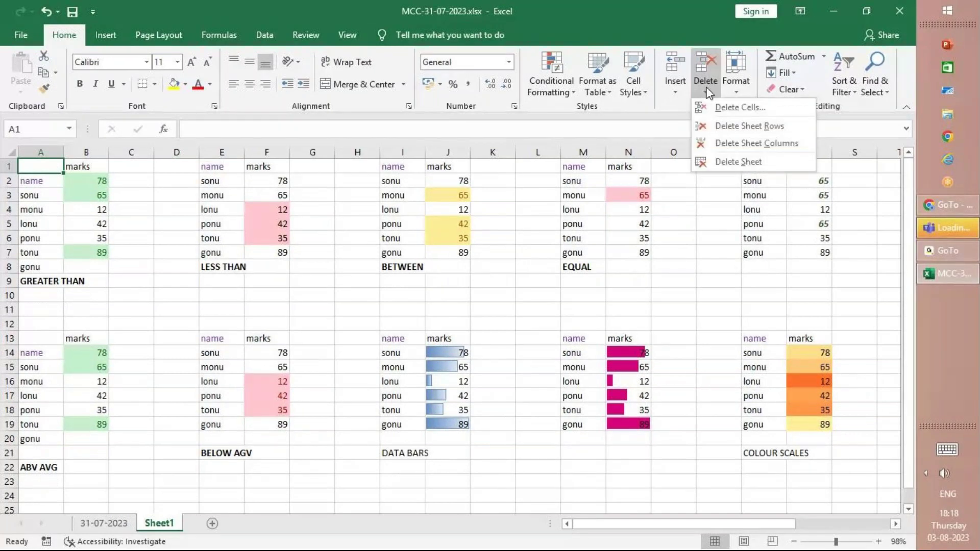
click(716, 108)
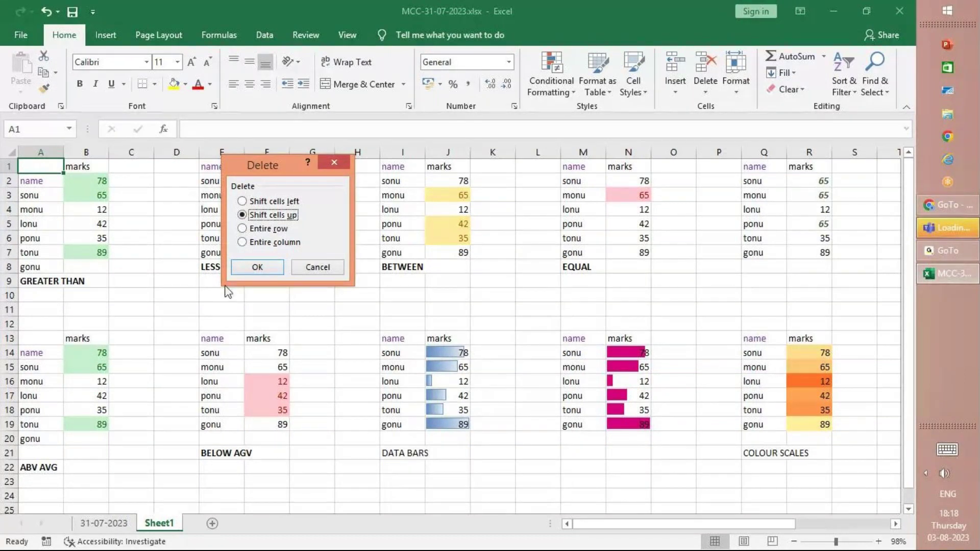
click(266, 272)
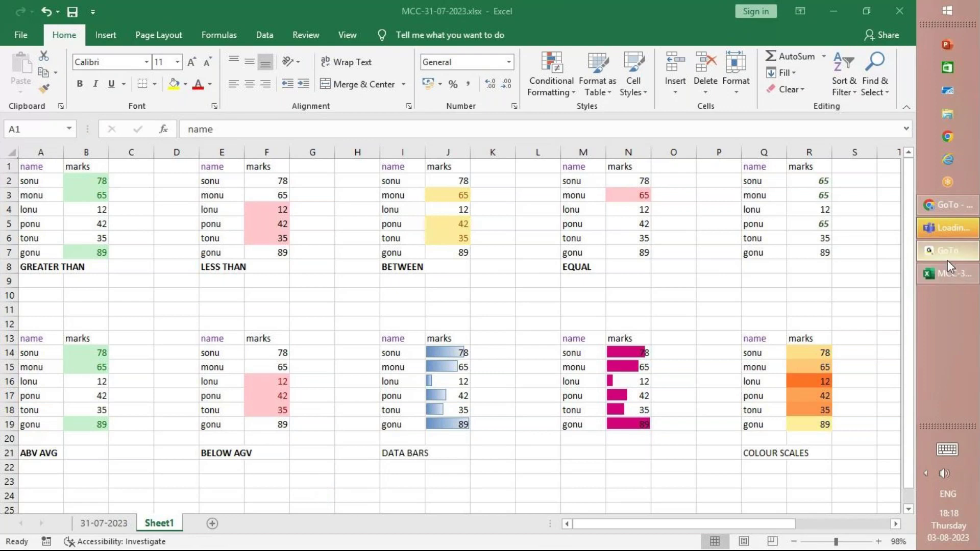
mouse_move(946, 267)
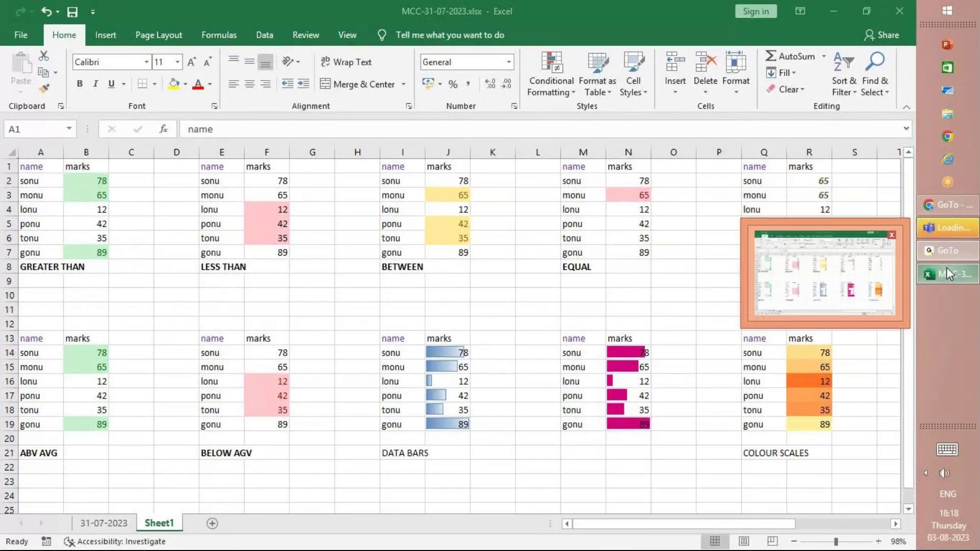
click(947, 269)
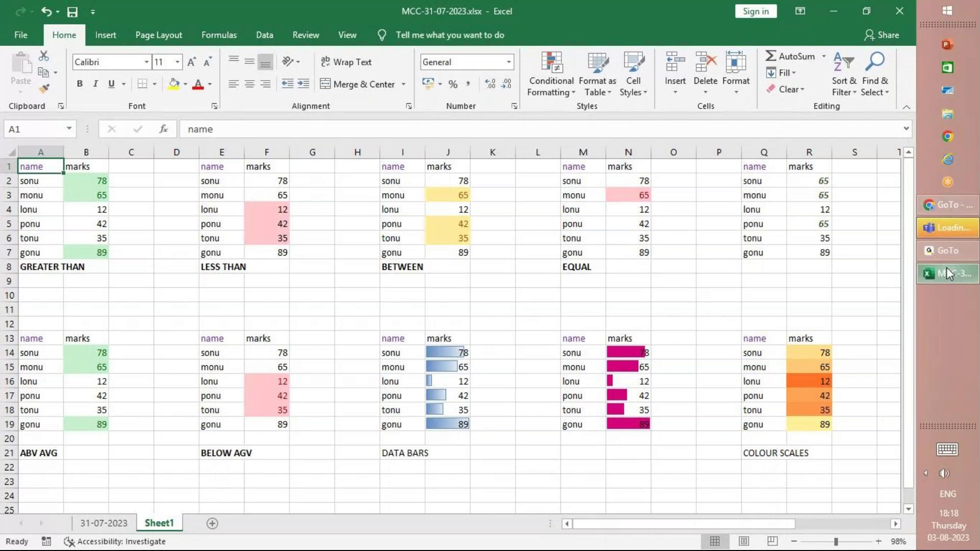
click(676, 92)
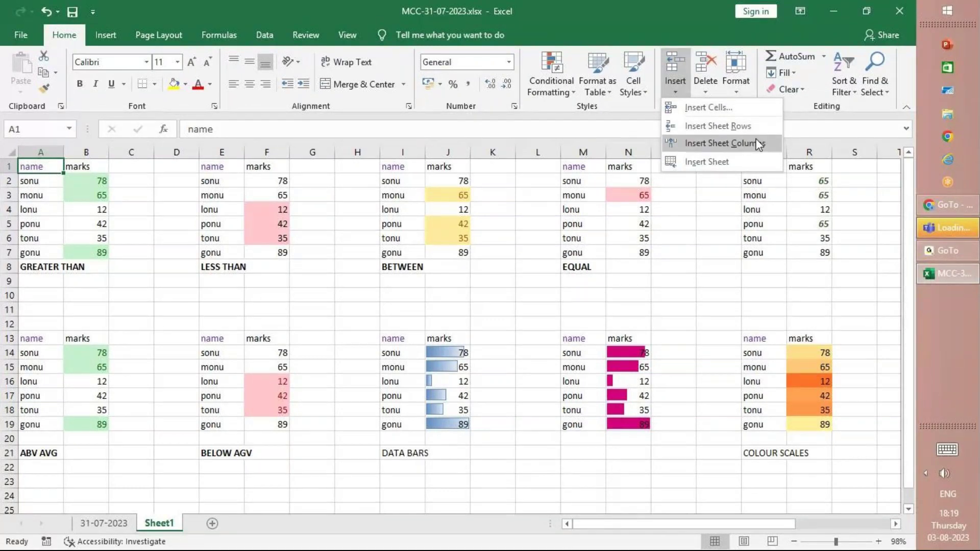
click(704, 93)
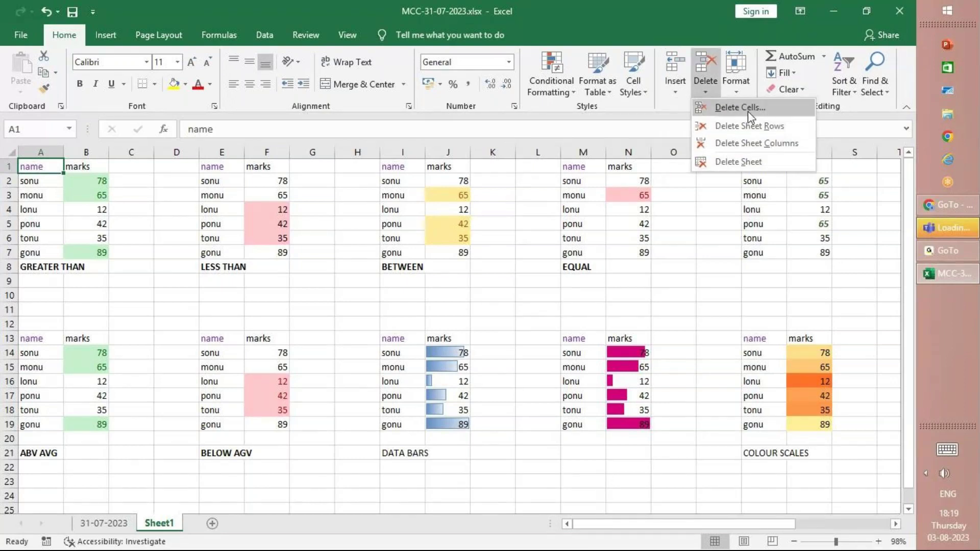
click(683, 94)
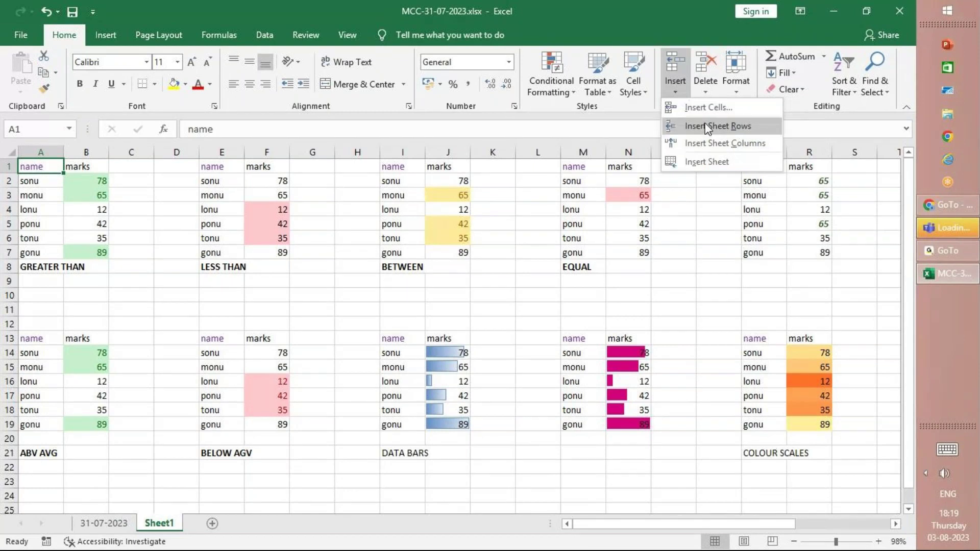
click(711, 90)
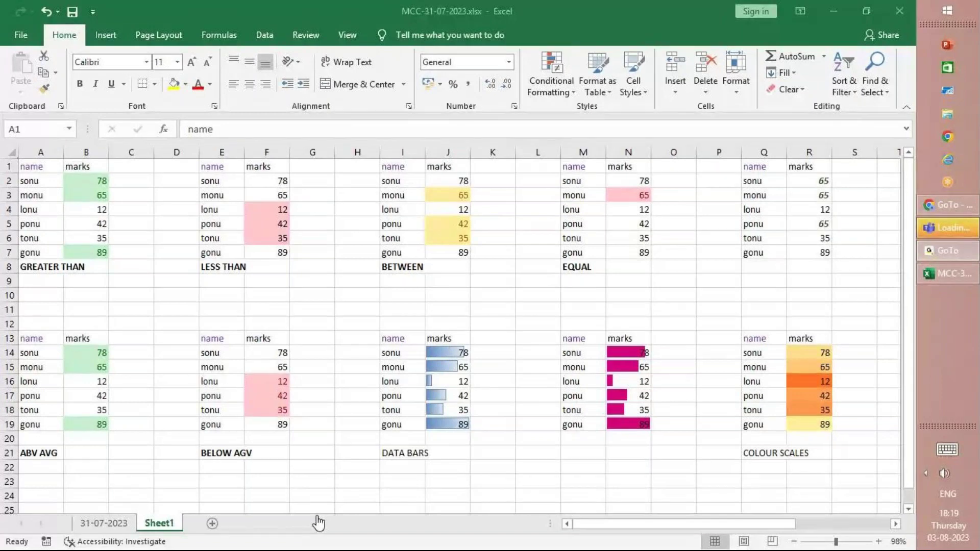
Step: Return to the Excel workbook and insert a blank cell at A1, shifting the existing cells down
click(932, 280)
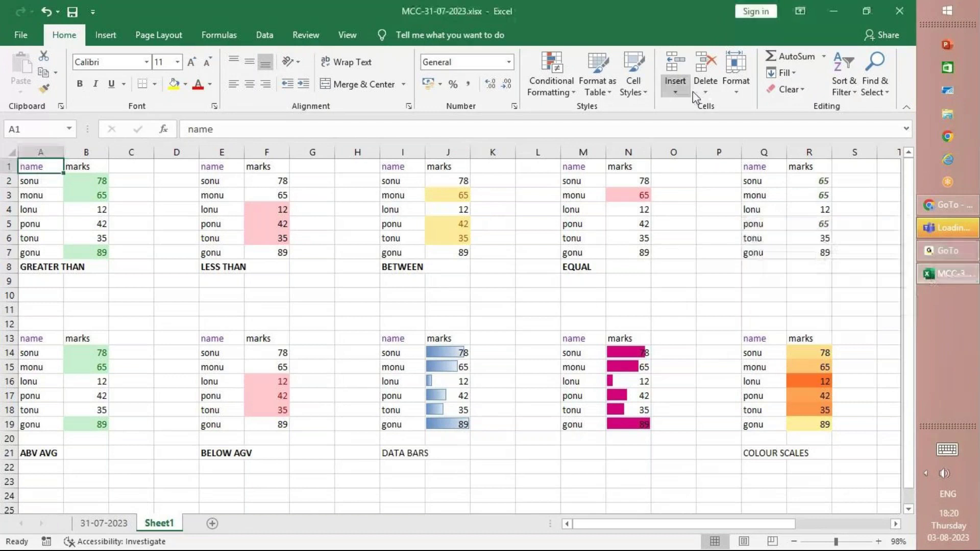
click(675, 92)
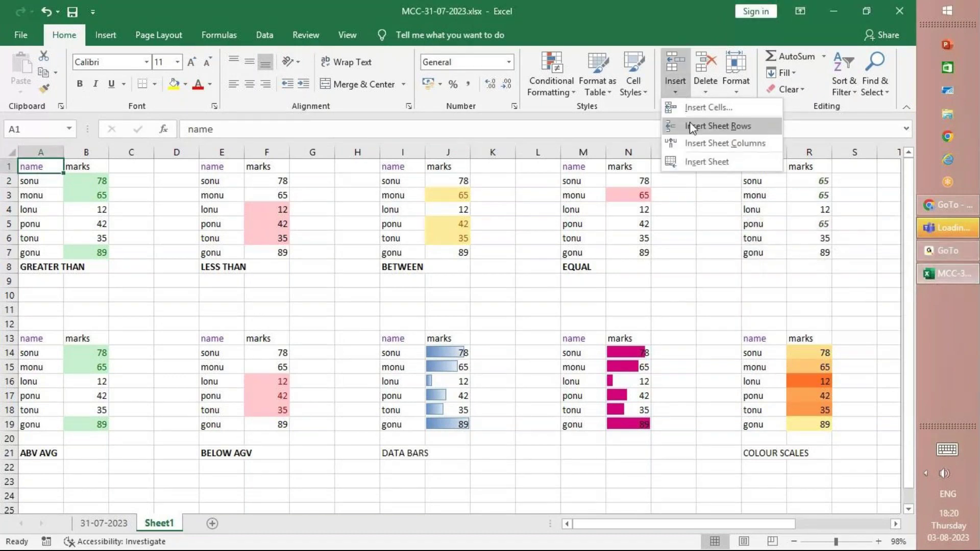
click(696, 106)
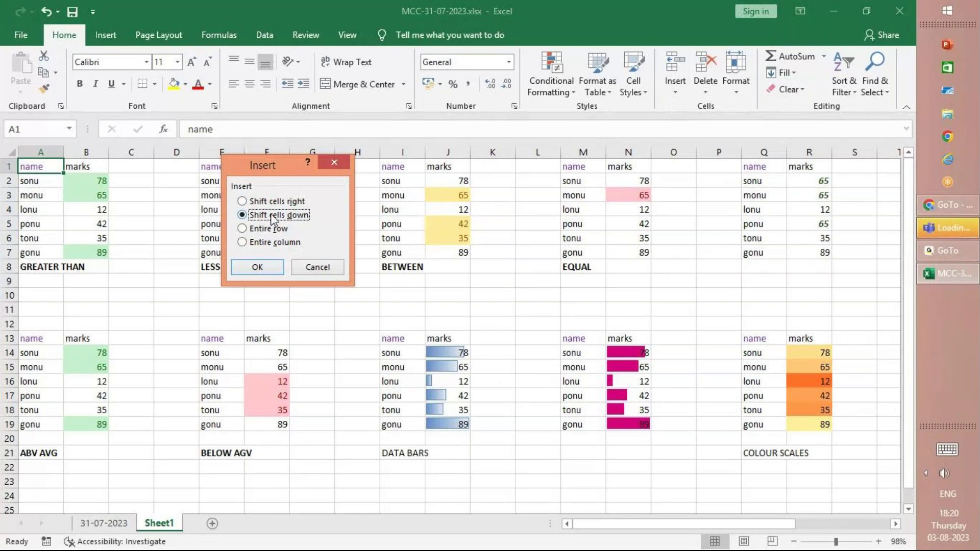
click(257, 267)
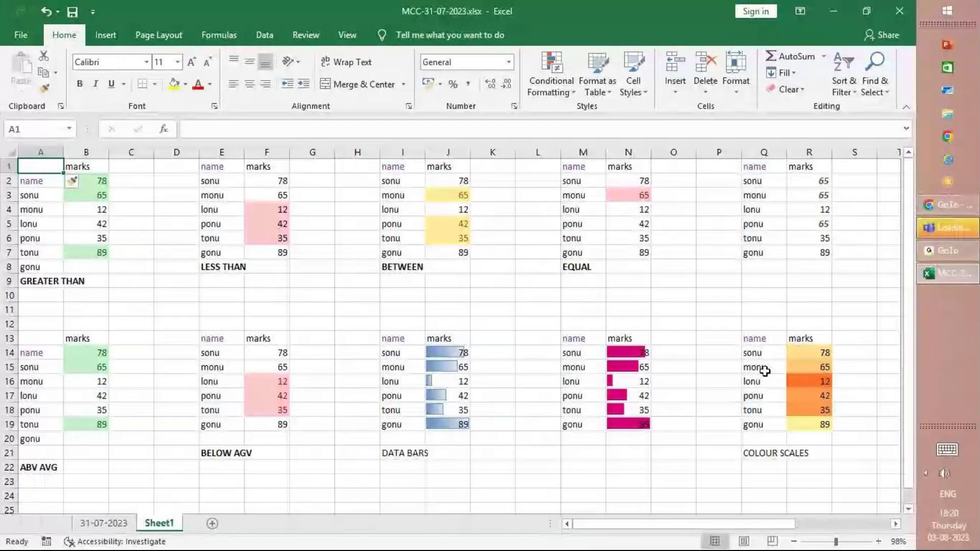
Step: Insert two blank sheet rows above row 1, one after the other
click(682, 87)
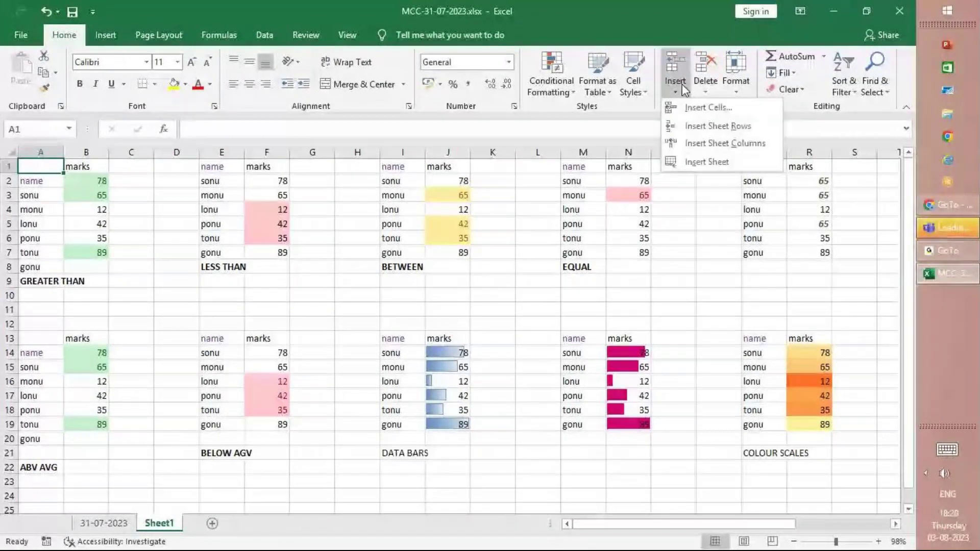
click(716, 126)
click(683, 93)
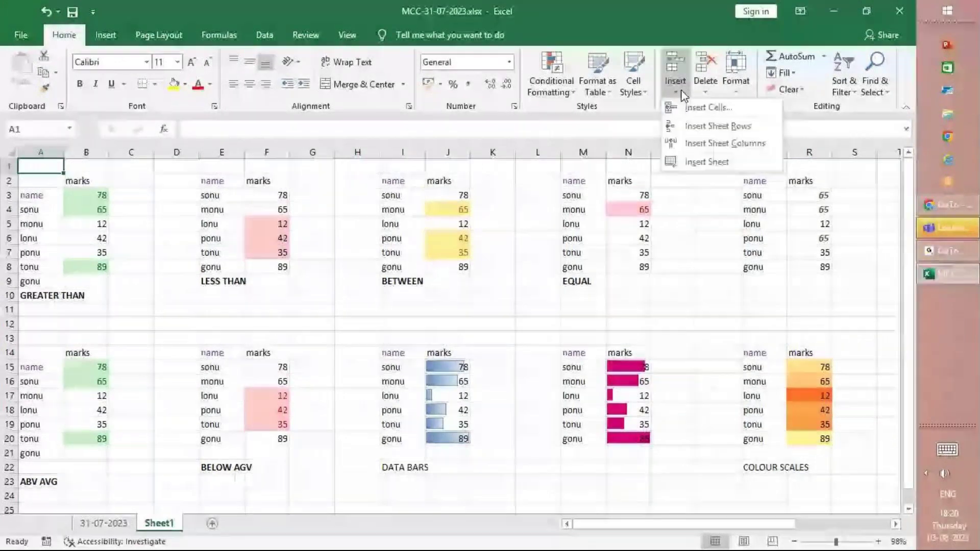
click(708, 126)
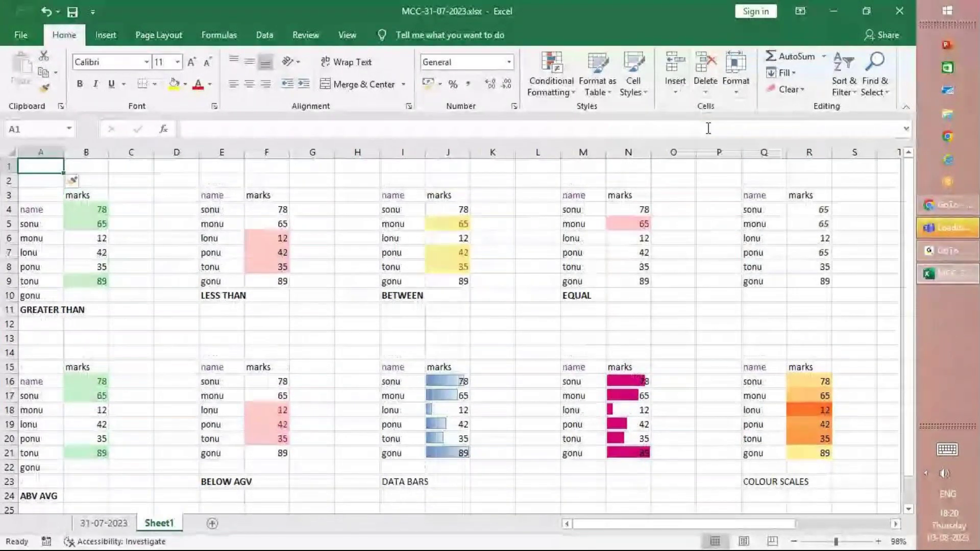
Step: Insert one more sheet row above row 1, and use A1:A3 to insert three sheet rows at once, three times in a row
click(679, 89)
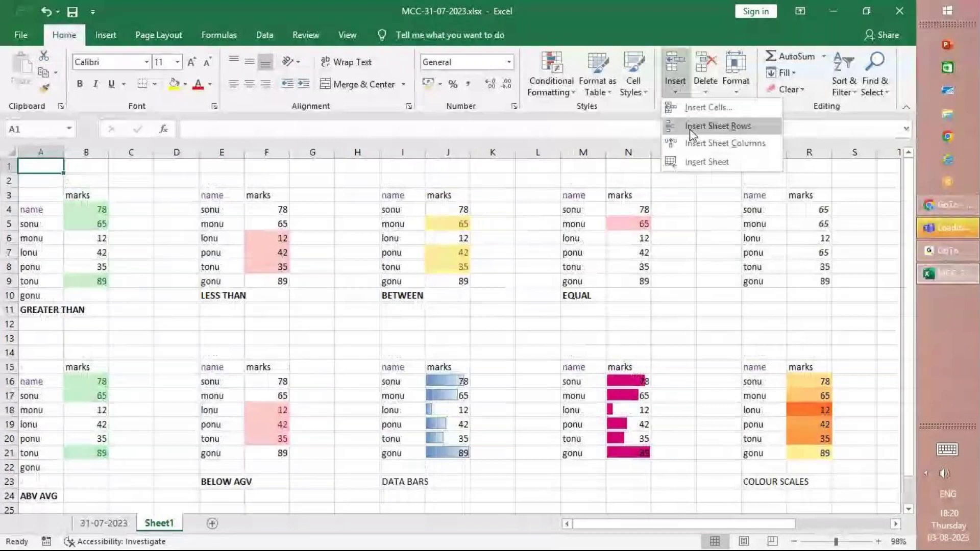
click(690, 128)
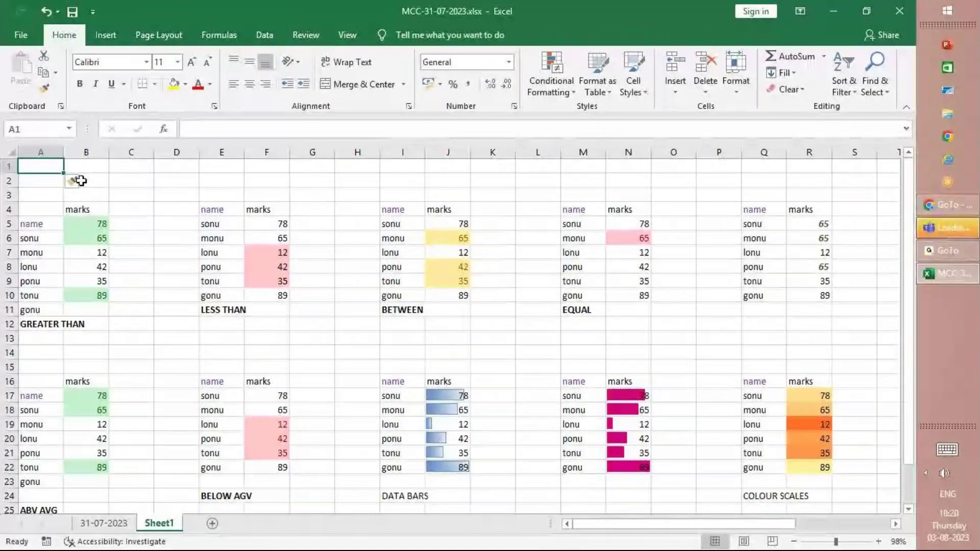
key(shift+Down)
key(shift+Down)
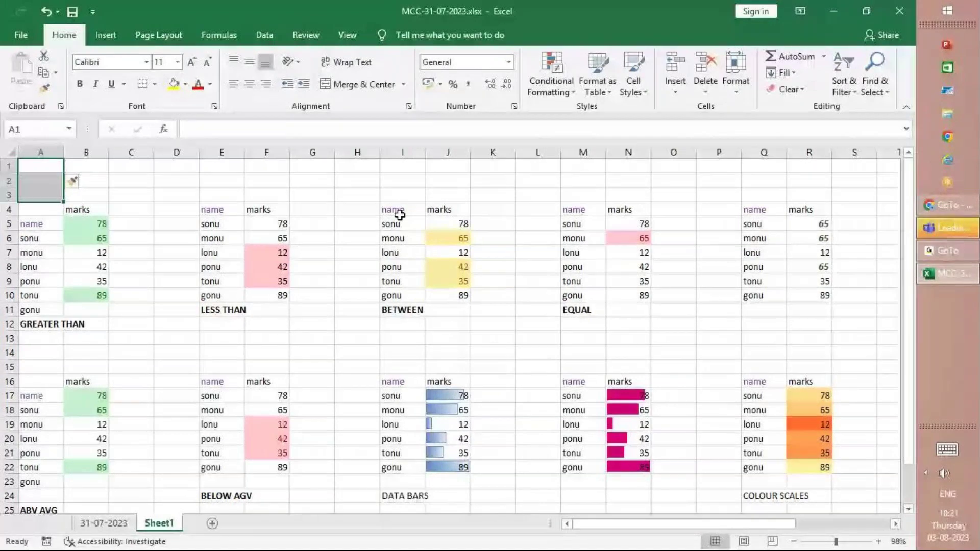
click(675, 88)
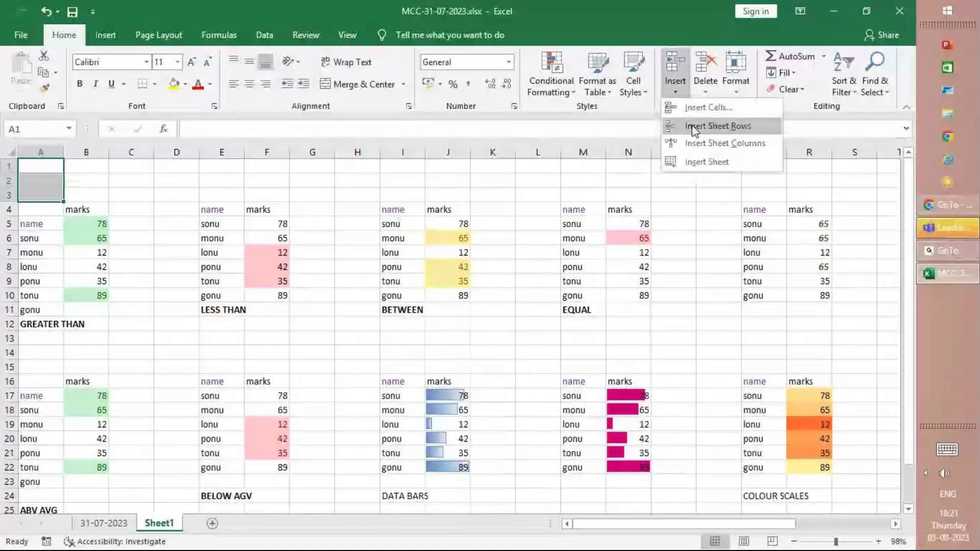
click(693, 126)
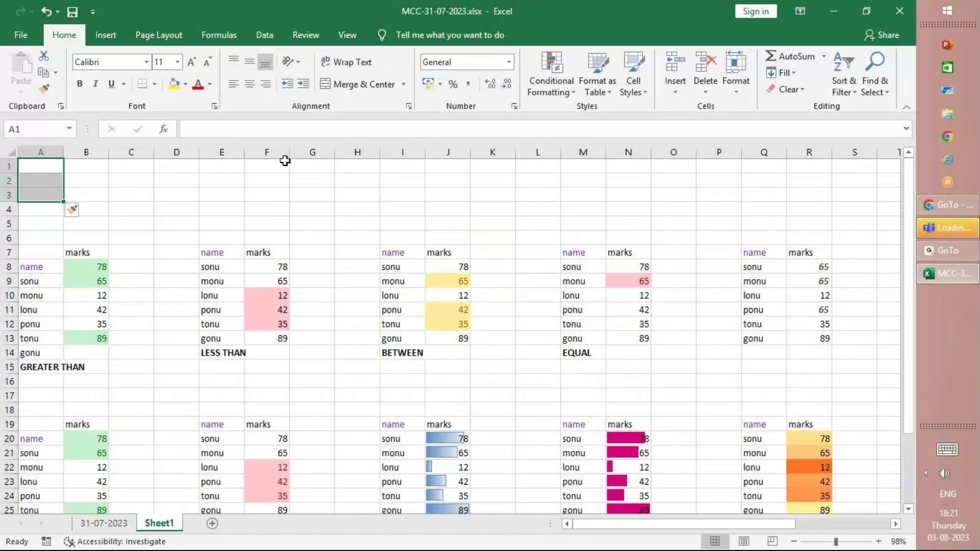
click(674, 87)
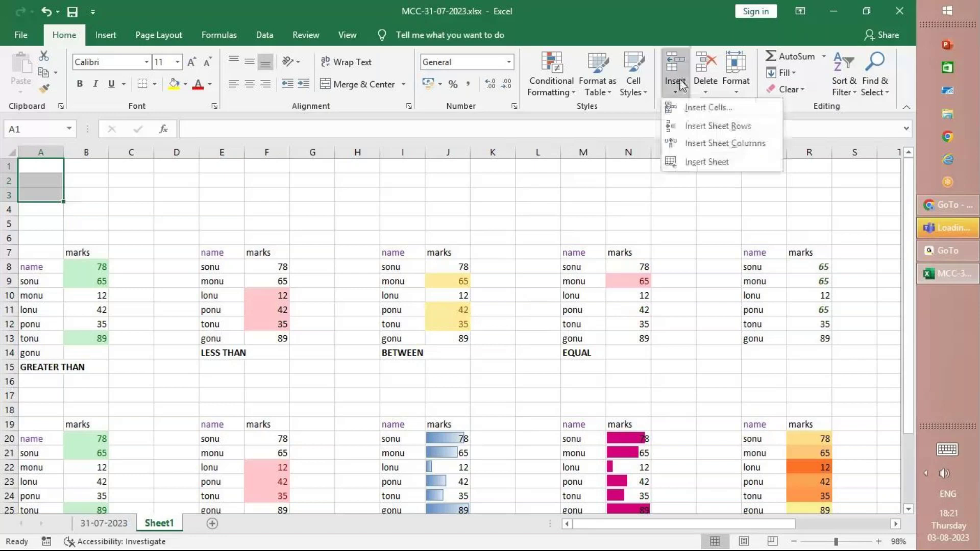
click(695, 126)
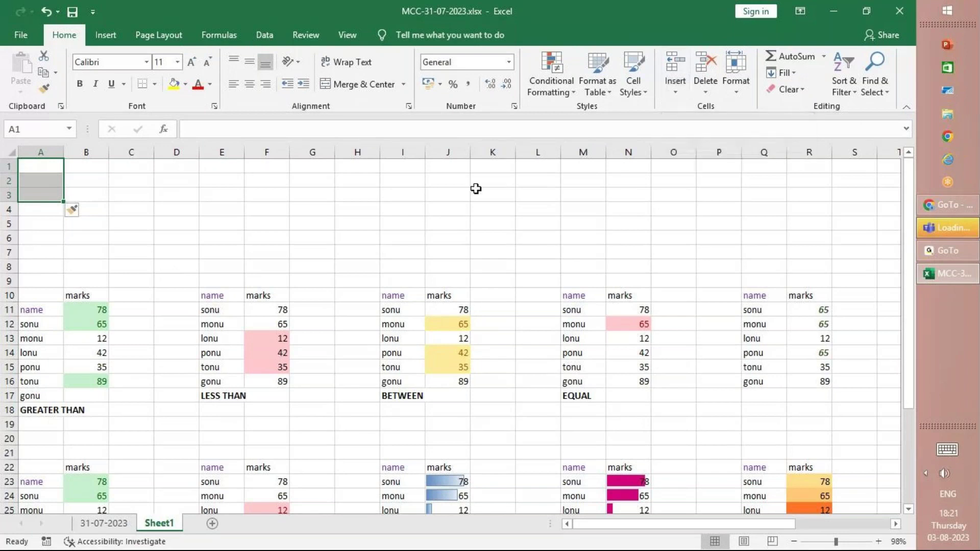
click(675, 93)
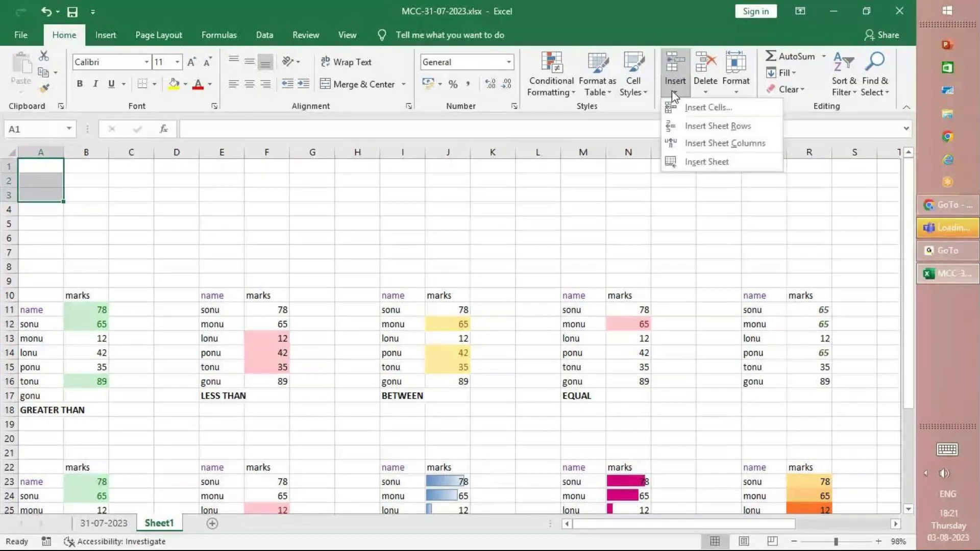
click(691, 125)
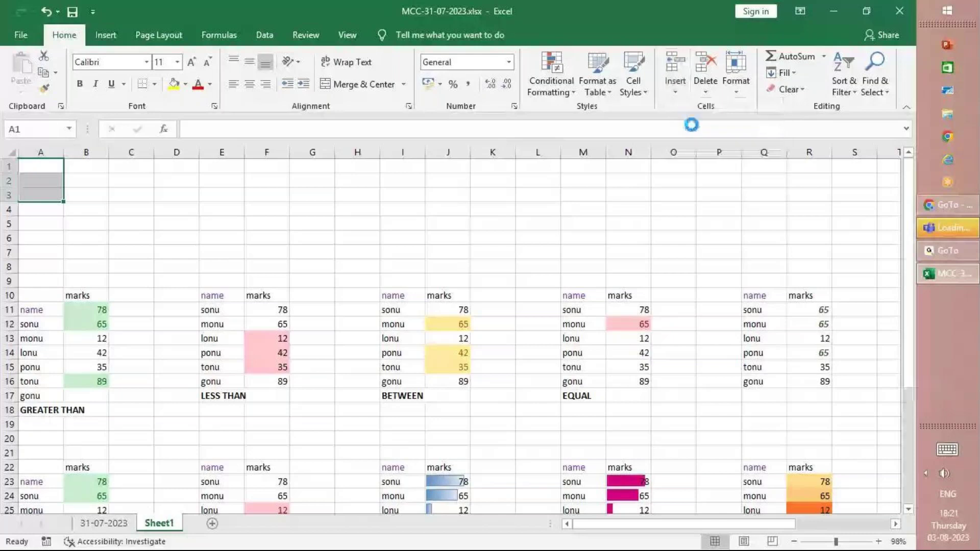
Step: Insert a blank sheet column before column A and undo that insertion
click(673, 92)
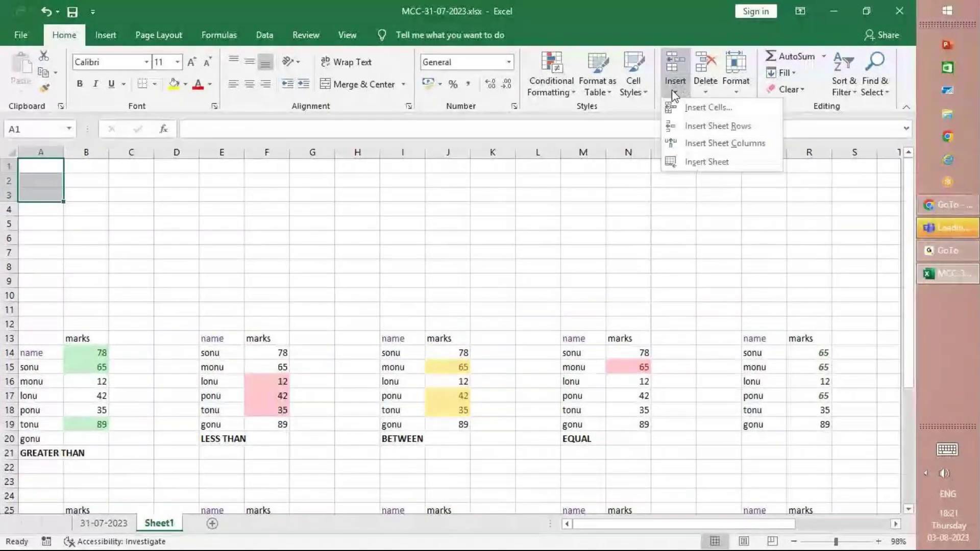
click(688, 138)
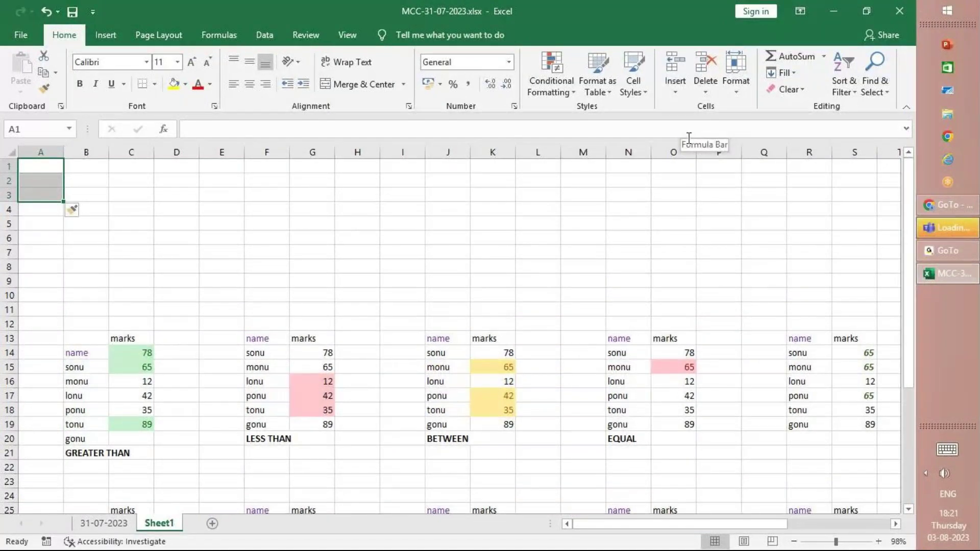
key(ctrl+z)
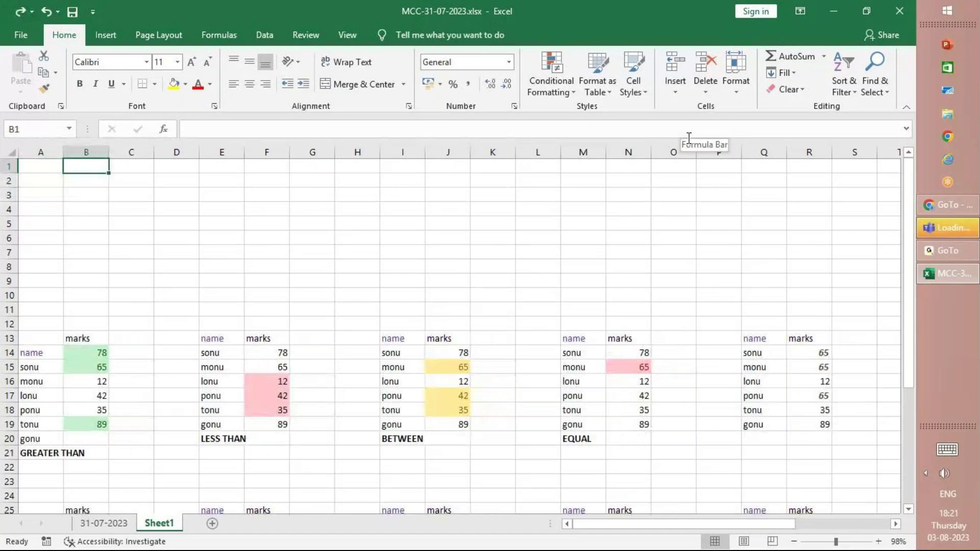
Step: Insert three sheet columns before column B using B1:D1, and insert blank cells at the same range
key(shift+Right)
click(689, 90)
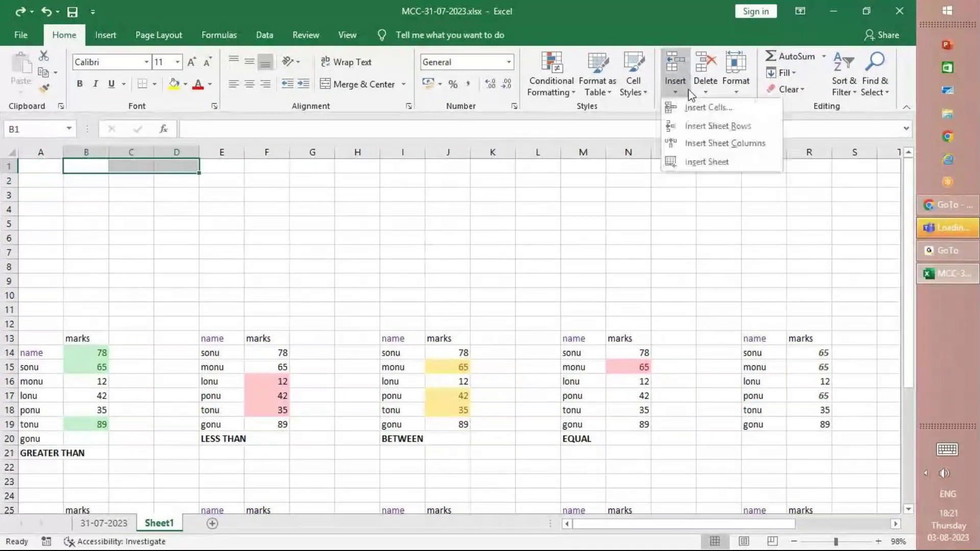
click(706, 147)
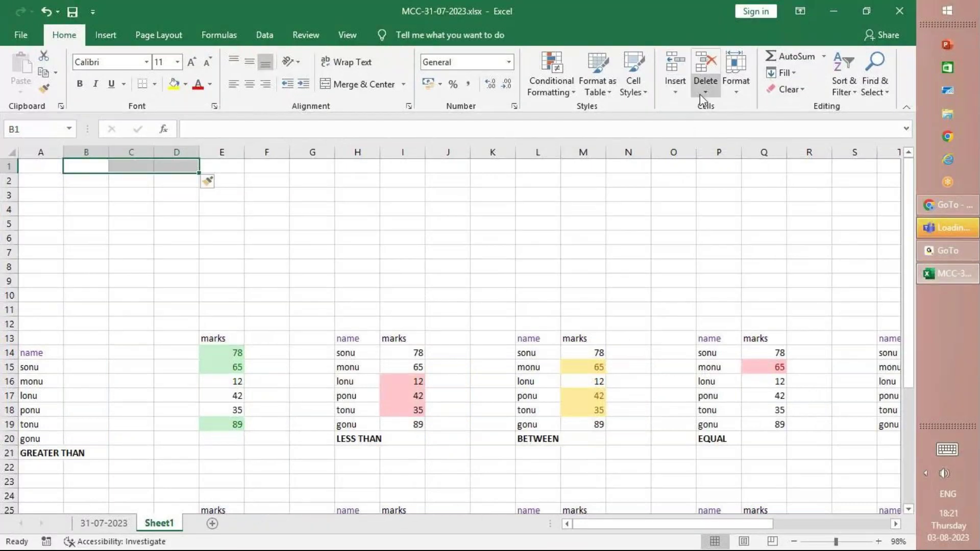
click(677, 96)
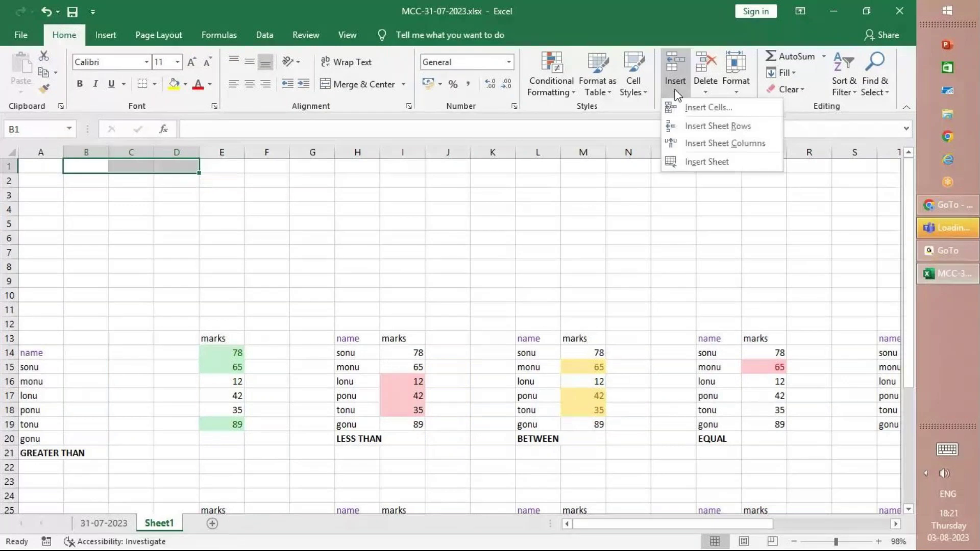
click(709, 107)
click(254, 264)
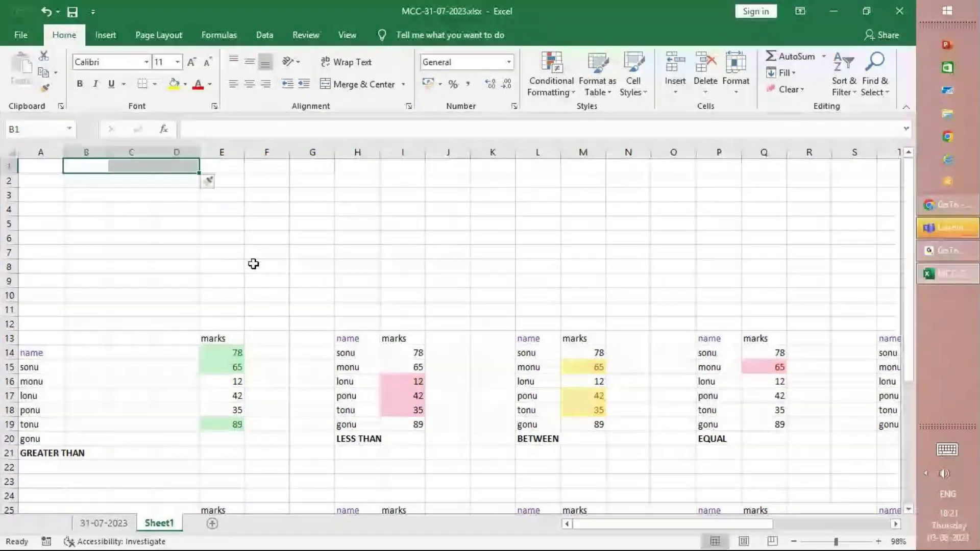
Step: Undo the inserted cells, columns and rows until the first marks table starts at A1 again
key(ctrl+z)
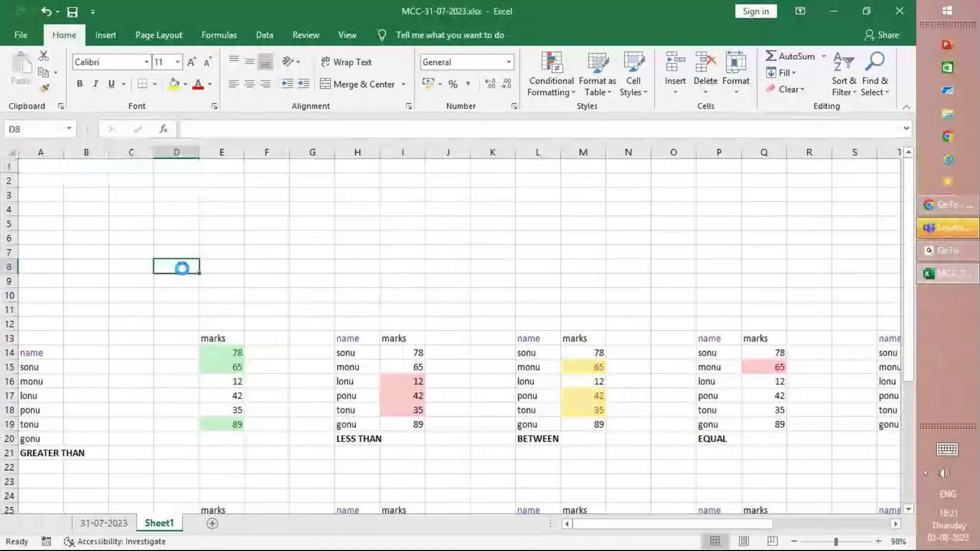
key(ctrl+z)
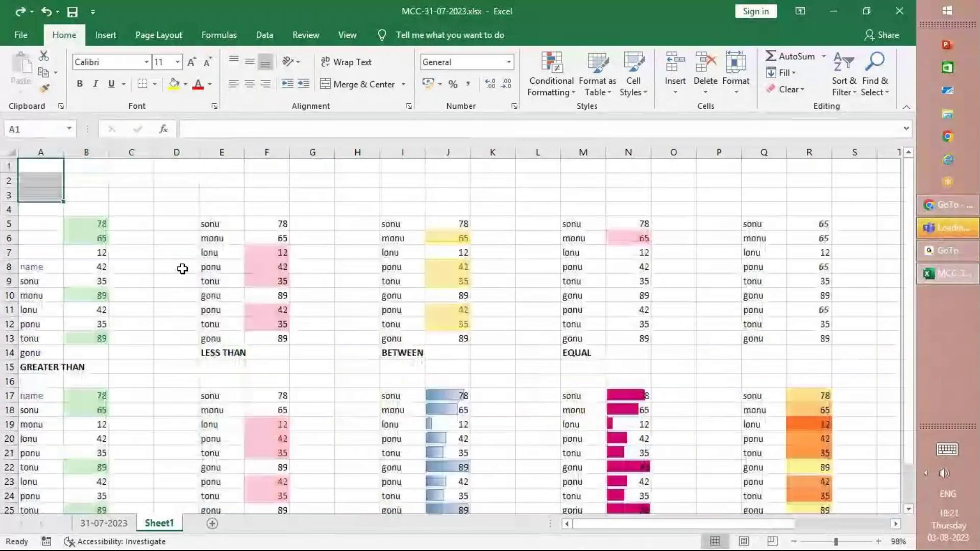
key(ctrl+z)
key(ctrl+z)
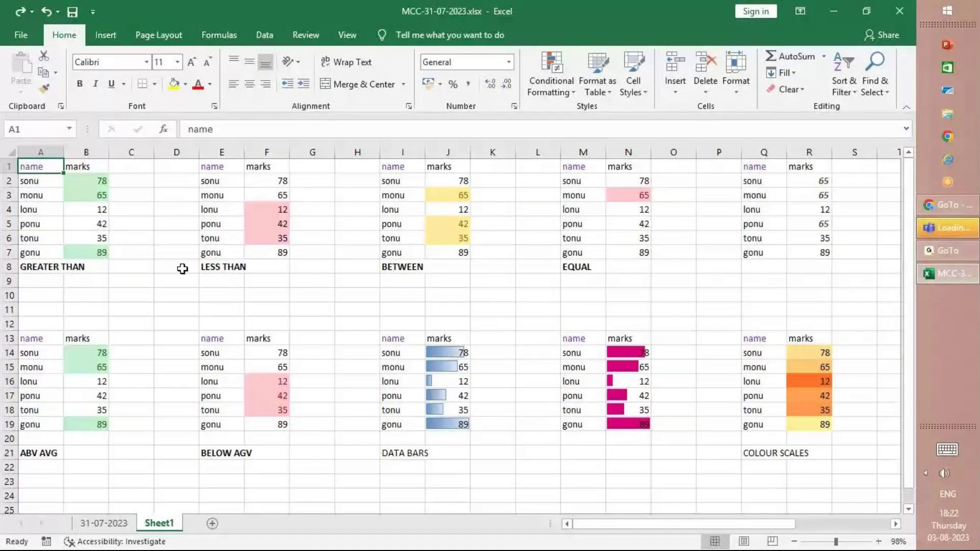
click(135, 263)
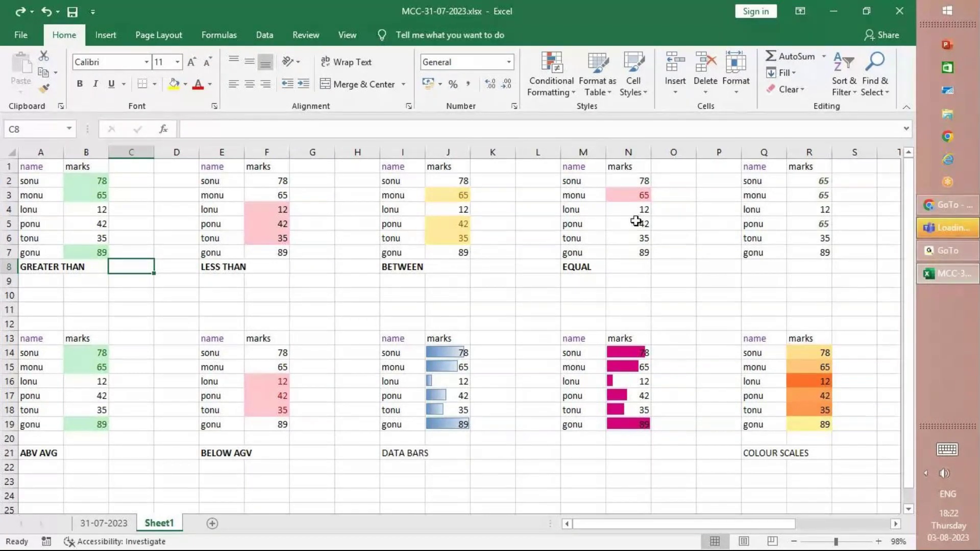
Step: Enlarge the heights of rows 2 and 4 freehand by moving their lower borders
click(360, 178)
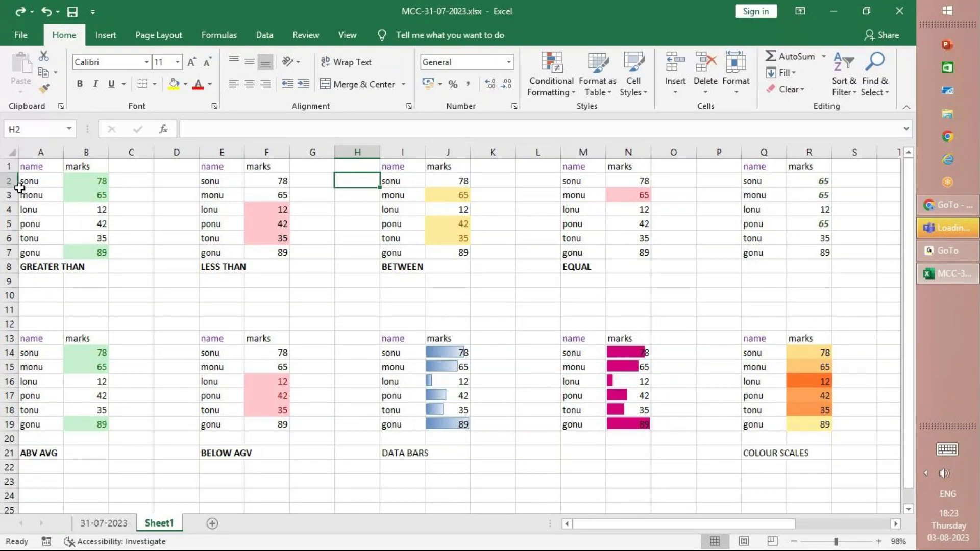
drag(19, 188, 8, 192)
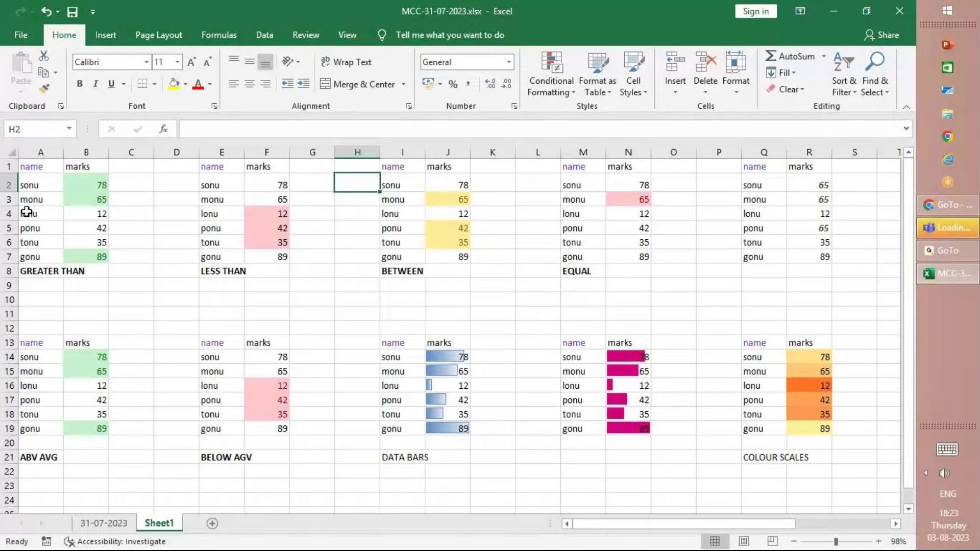
drag(30, 185, 30, 214)
drag(12, 220, 14, 235)
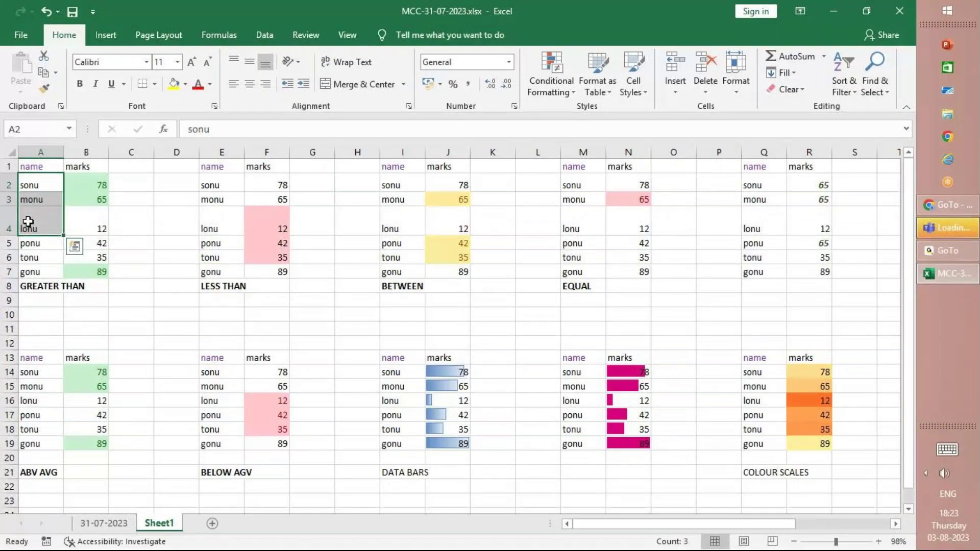
Step: Set the row height of the ABV AVG table, A13:B19, to 30
scroll(28, 221, down, 3)
drag(31, 210, 98, 300)
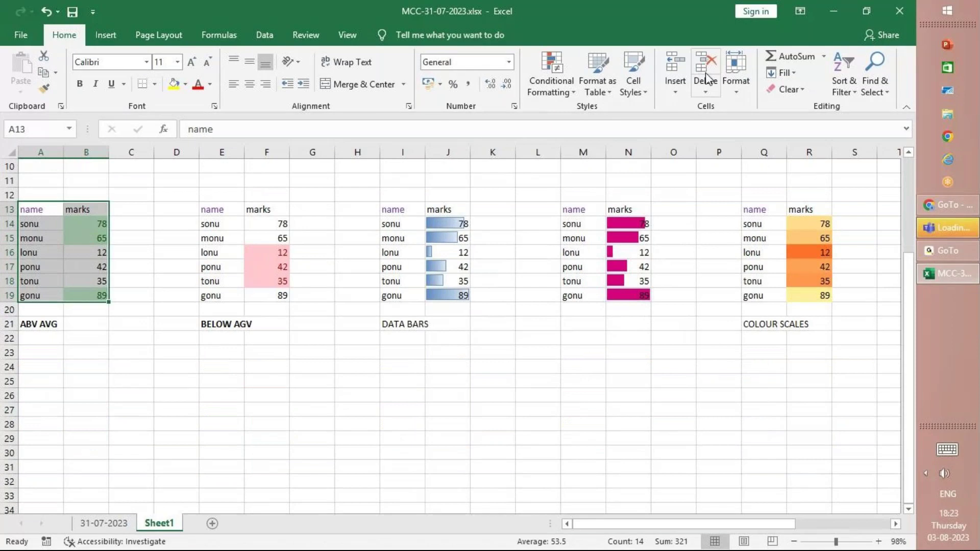
click(744, 100)
click(753, 128)
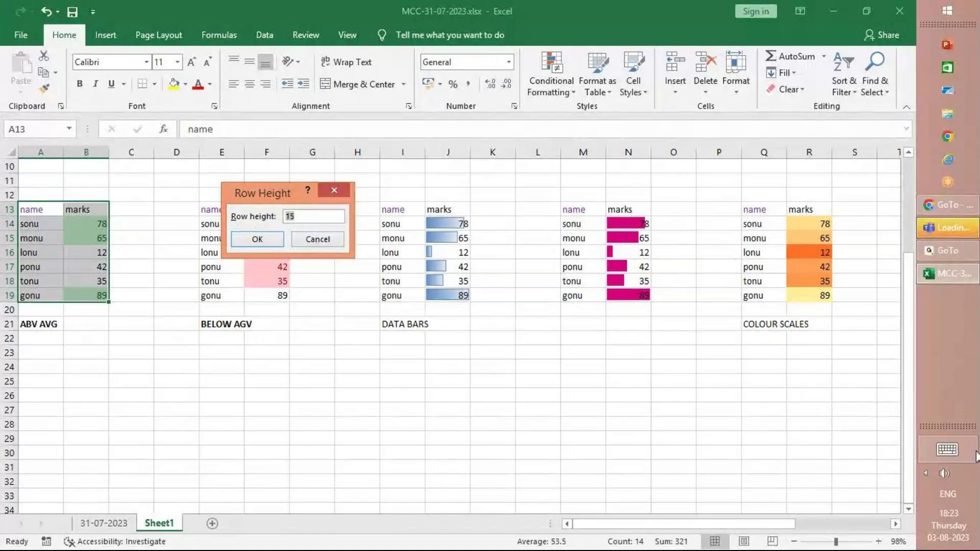
text(30)
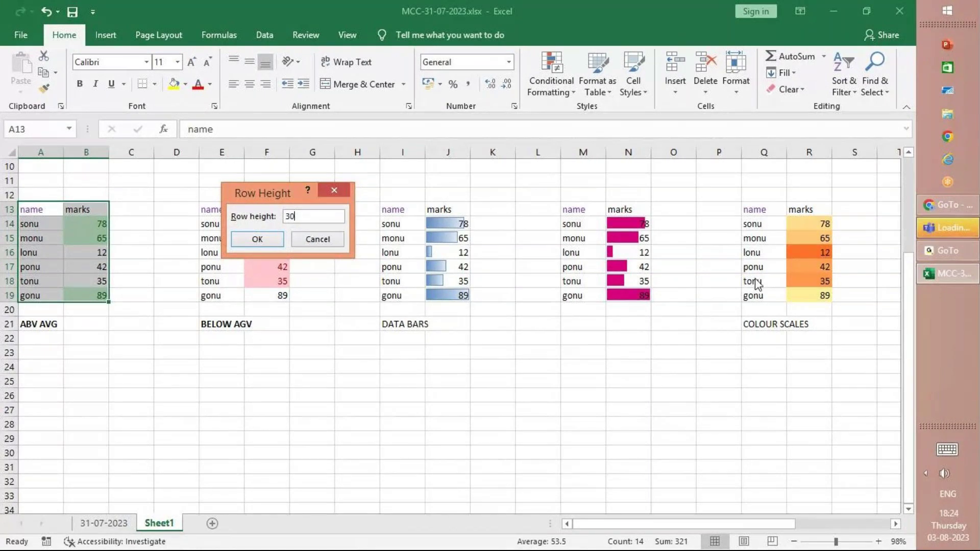
click(252, 234)
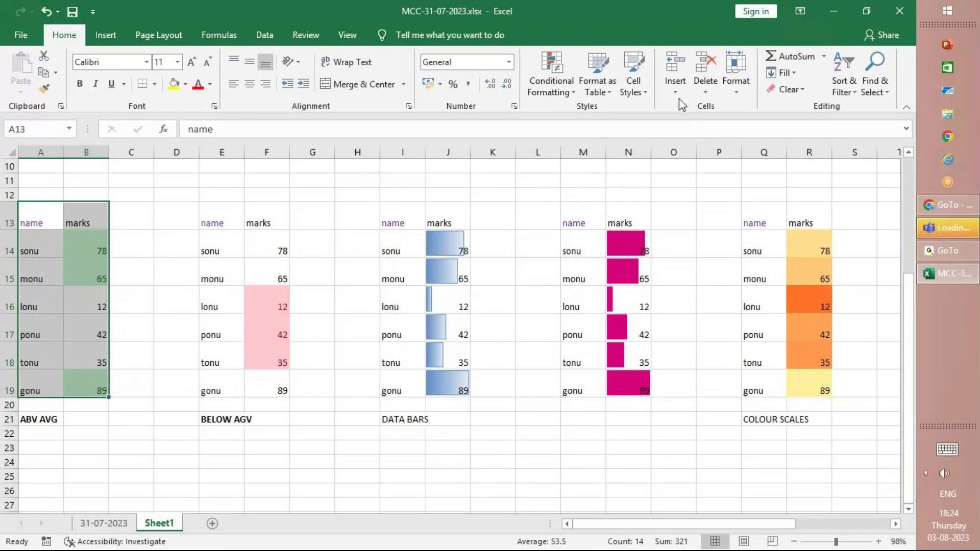
Step: Set the width of columns A and B to 15, and undo both this and the row height change
click(723, 91)
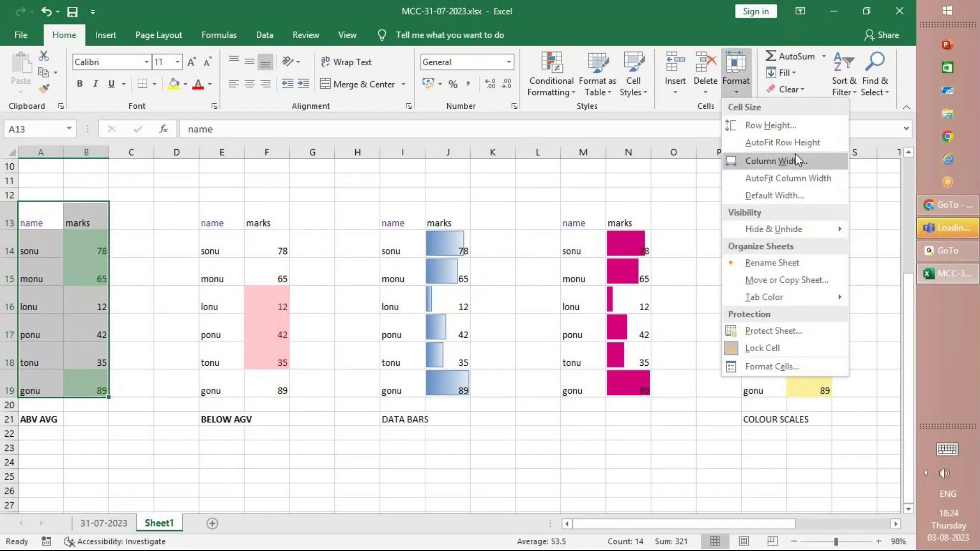
click(756, 159)
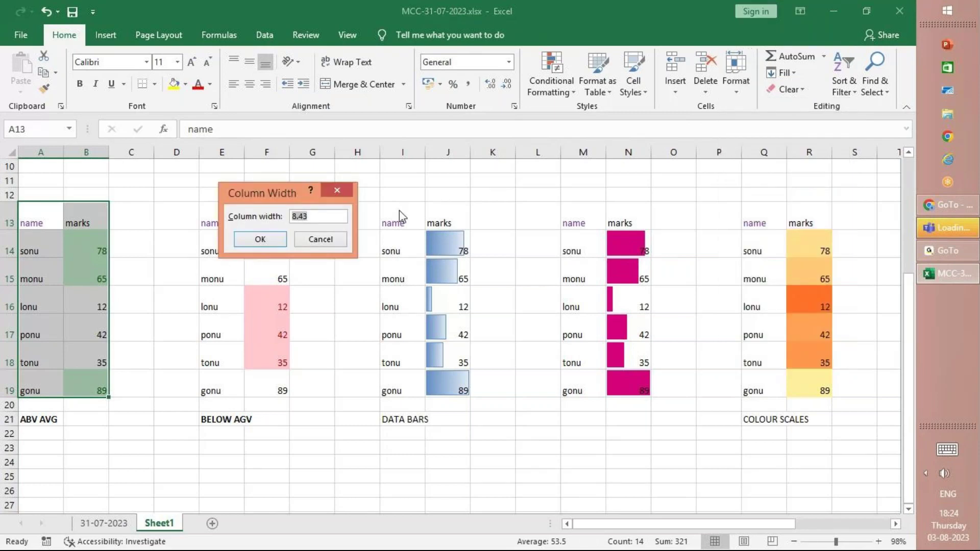
key(BackSpace)
text(15)
key(Return)
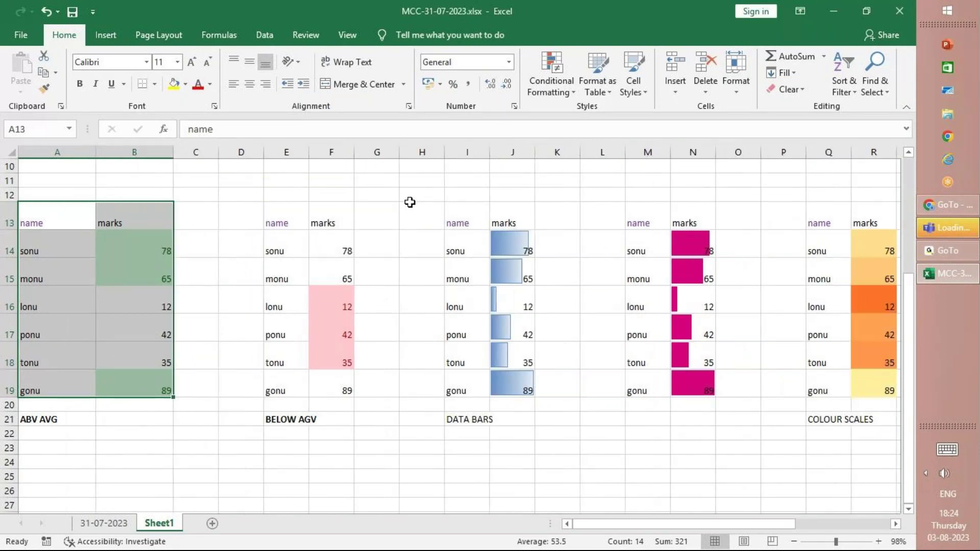
key(ctrl+z)
key(ctrl+z)
Step: Select the ABV AVG table, A13:B19, again and set its row height to 30
click(57, 216)
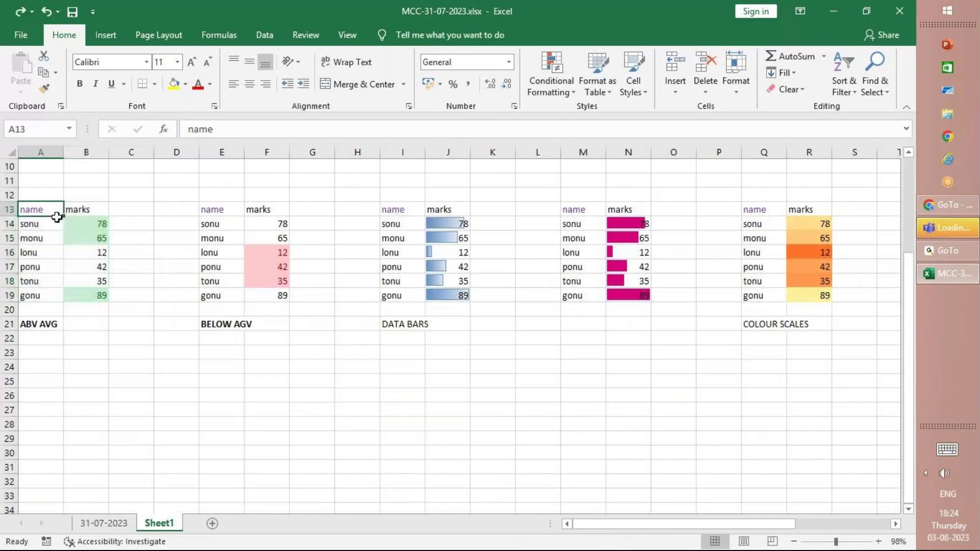
drag(57, 217, 78, 296)
click(738, 87)
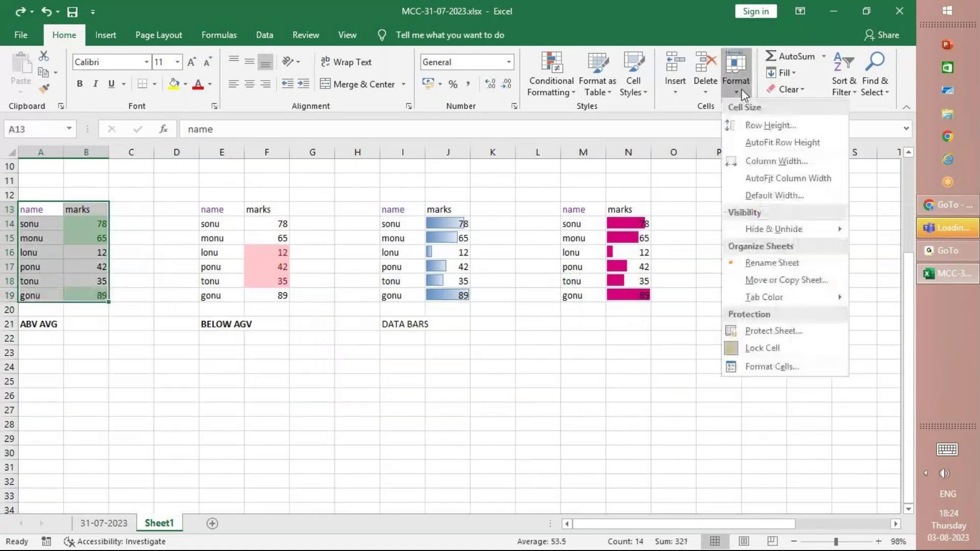
click(751, 126)
key(BackSpace)
text(30)
key(Return)
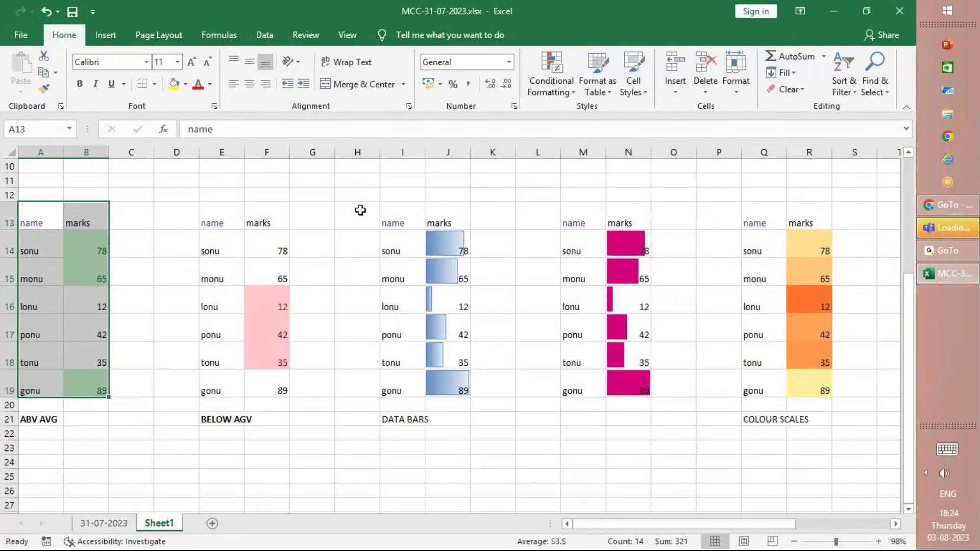
Step: Insert two blank sheet columns before column A and undo the insertion
click(684, 81)
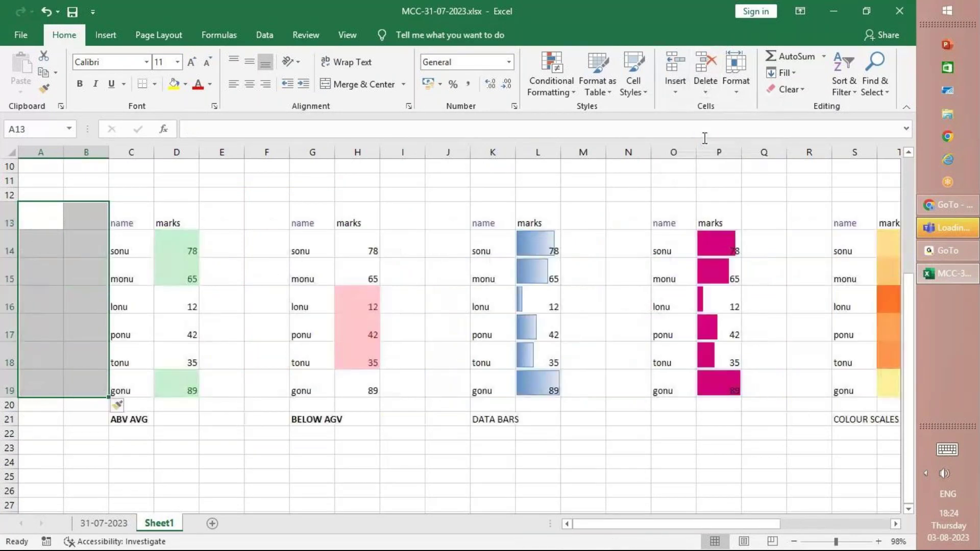
key(ctrl+z)
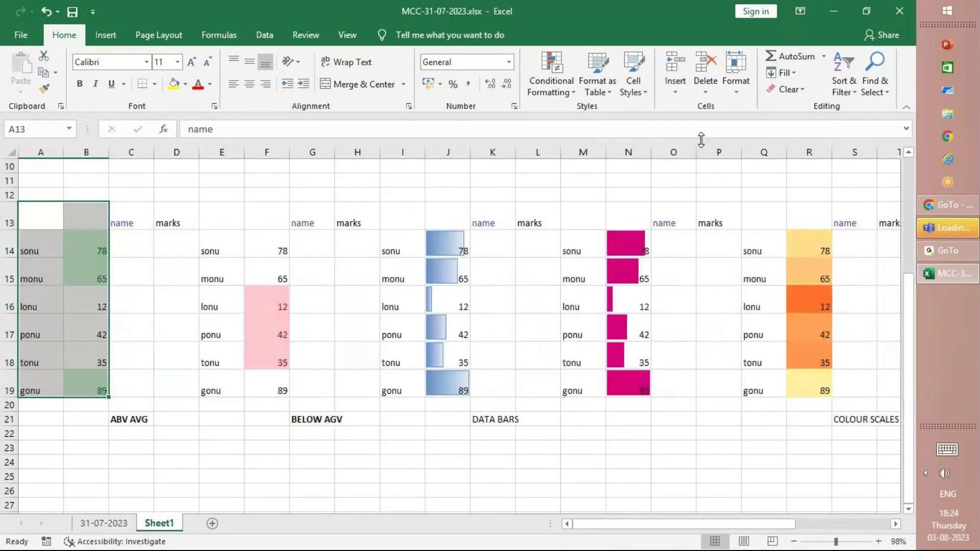
Step: Set the width of columns A and B, which hold the ABV AVG table, to 15
click(735, 94)
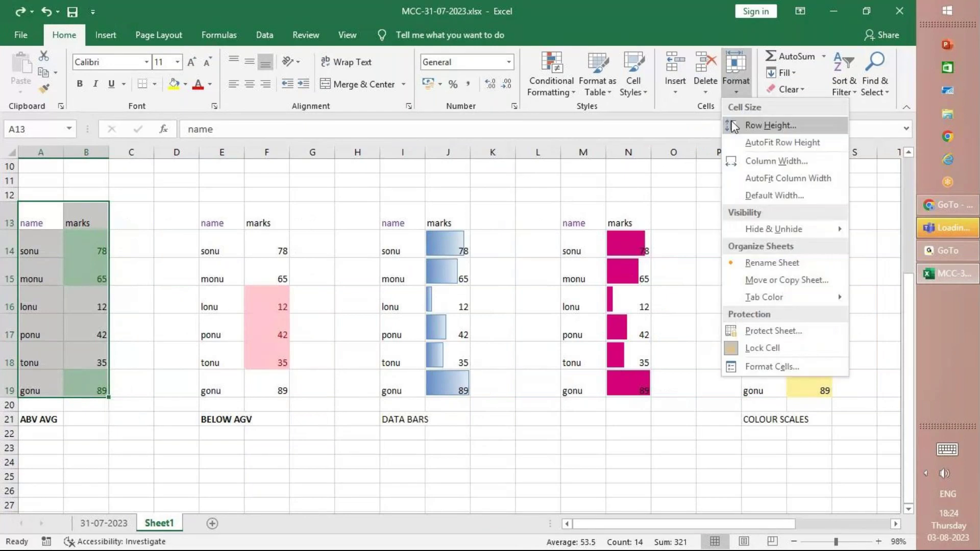
click(750, 158)
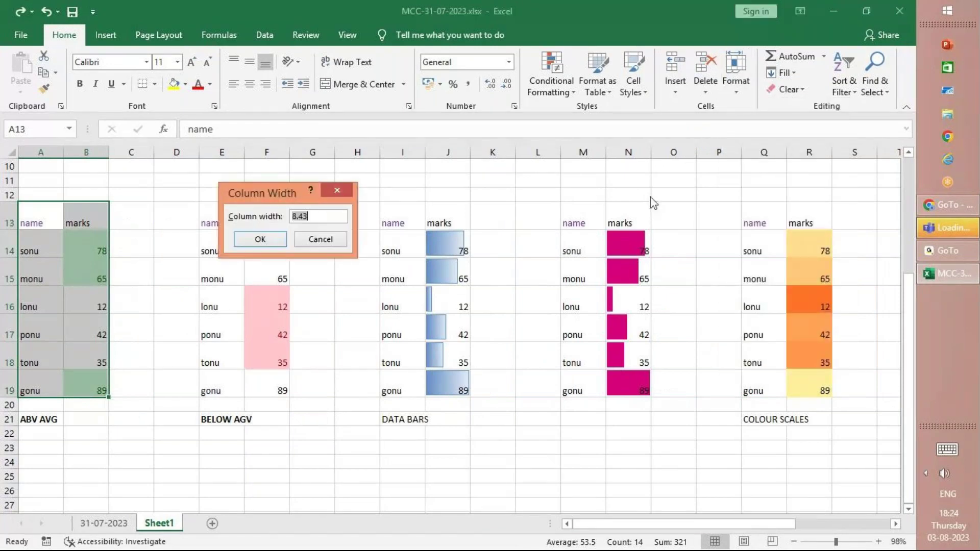
text(15)
key(Return)
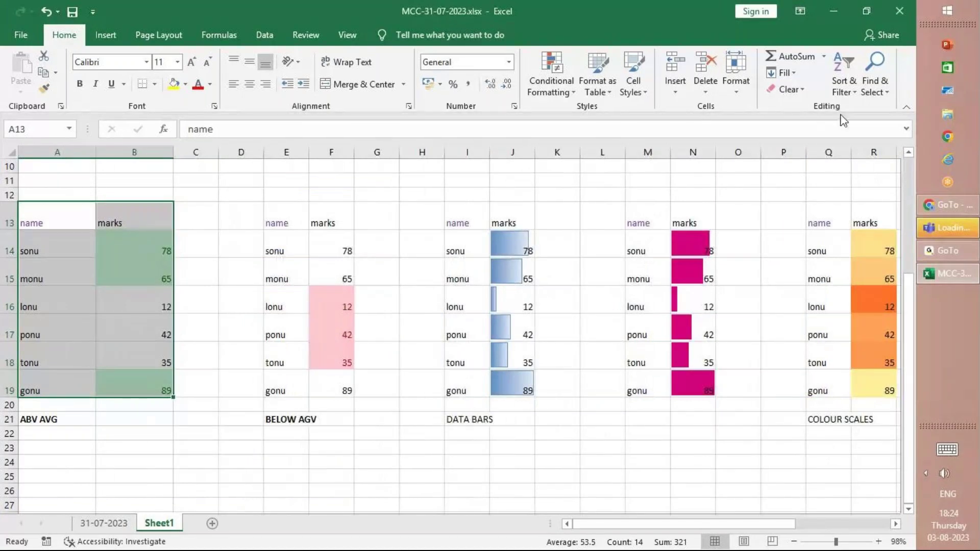
click(171, 447)
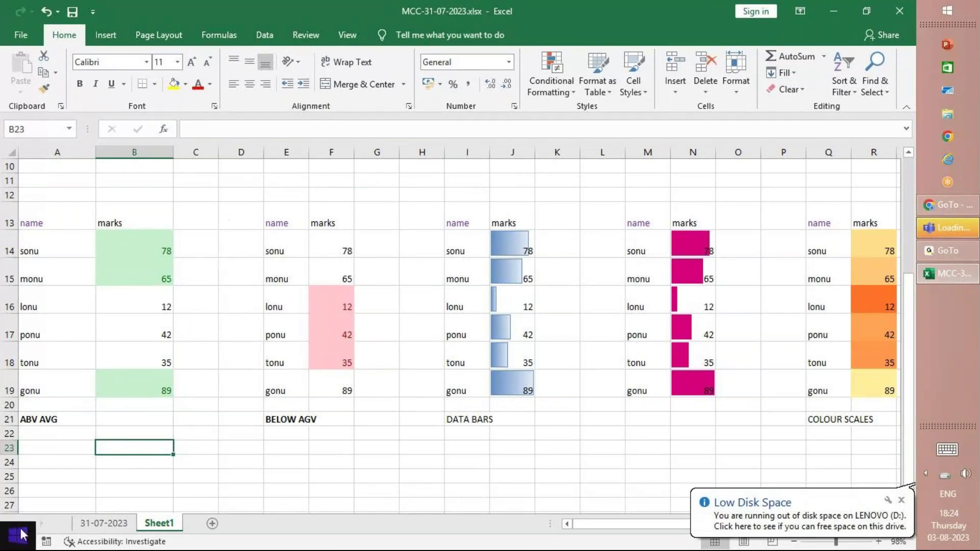
scroll(83, 394, down, 3)
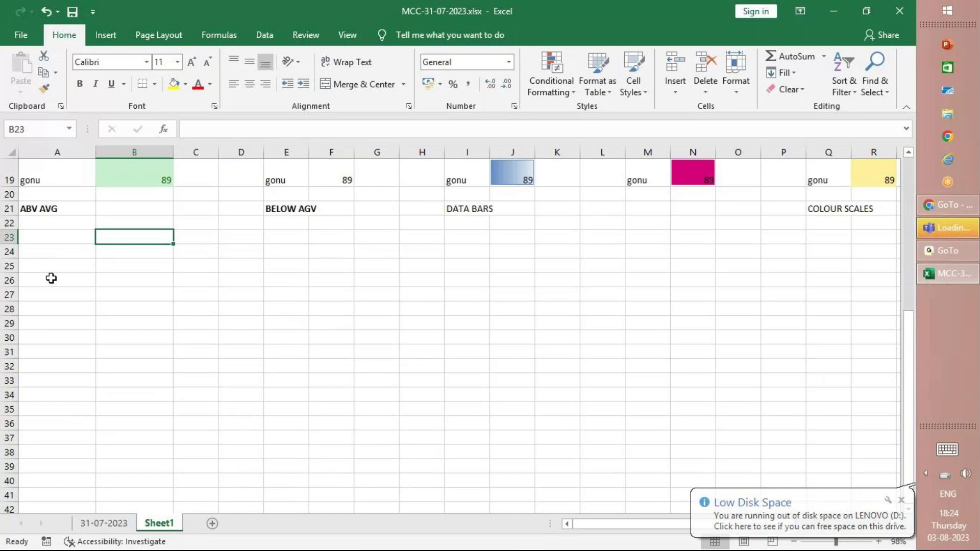
click(60, 255)
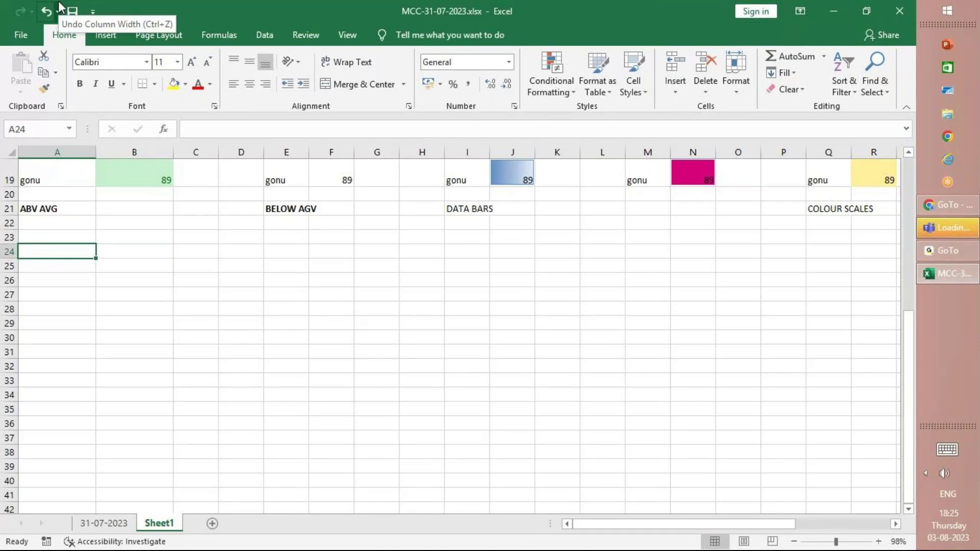
click(950, 206)
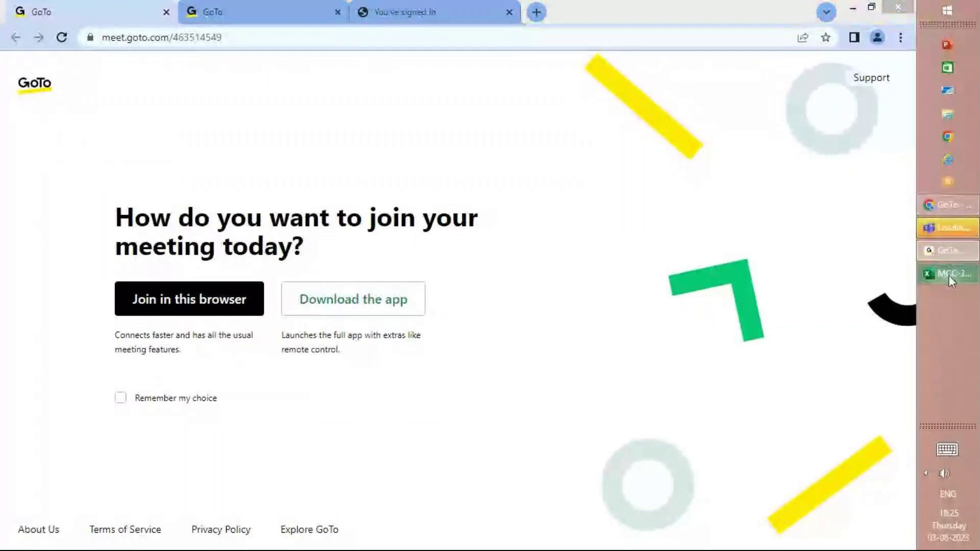
click(948, 275)
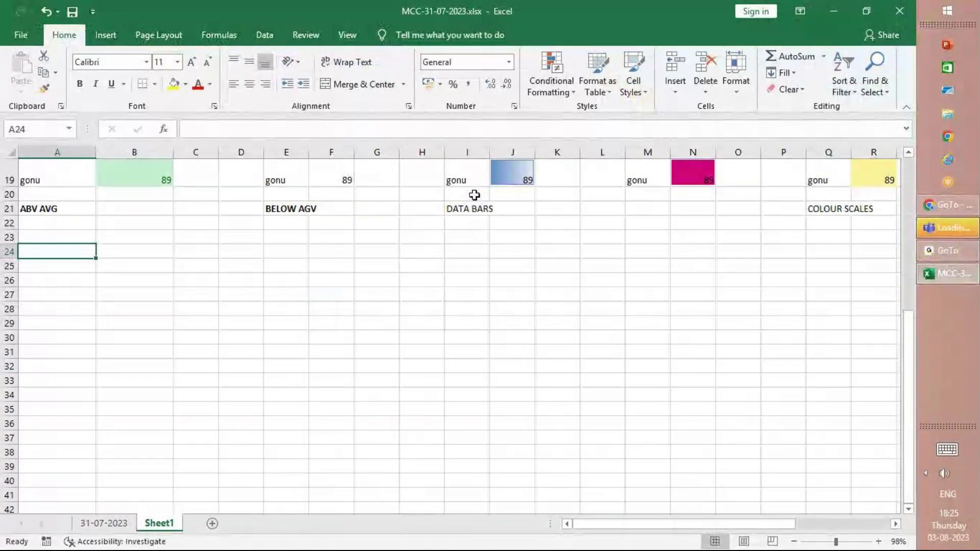
Step: Enter 1 in cell C24 and fill it down to C33
click(212, 248)
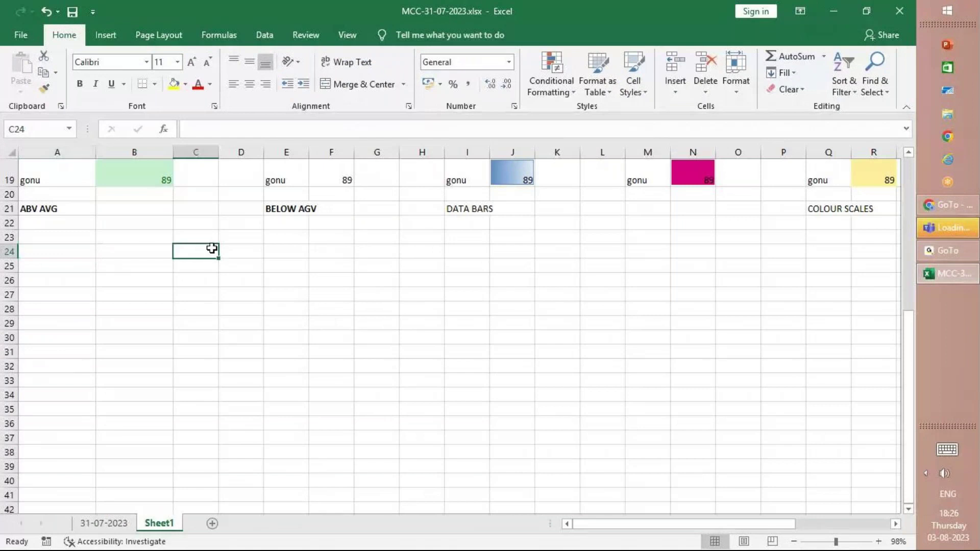
text(1)
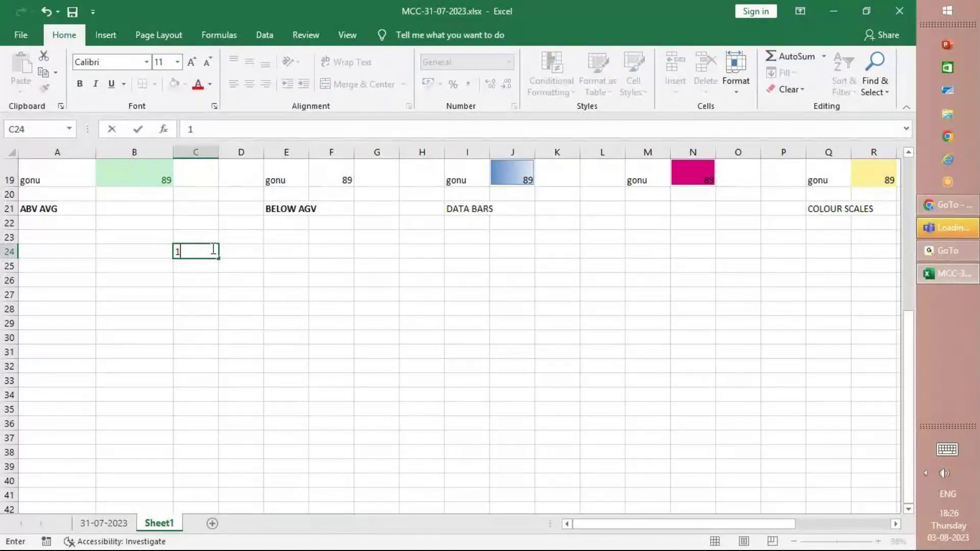
key(Return)
click(212, 249)
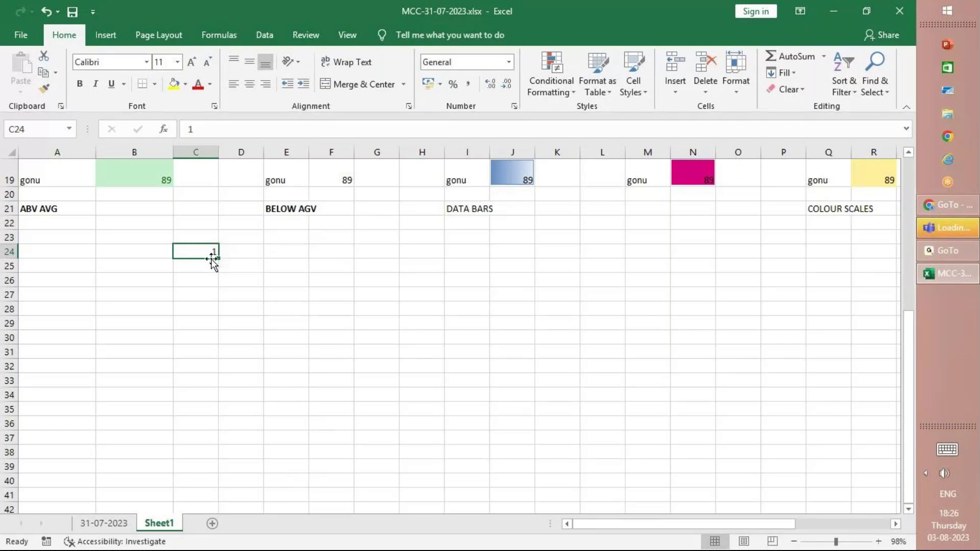
drag(220, 259, 221, 383)
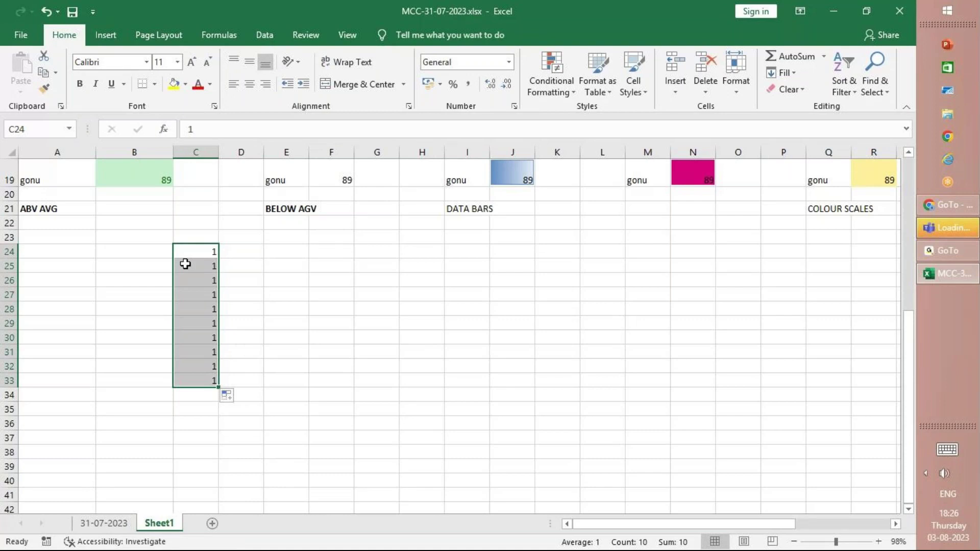
Step: Enter JAN in cell D24 and autofill the short month names down to SEP in D32
click(227, 257)
text(JAN)
key(Return)
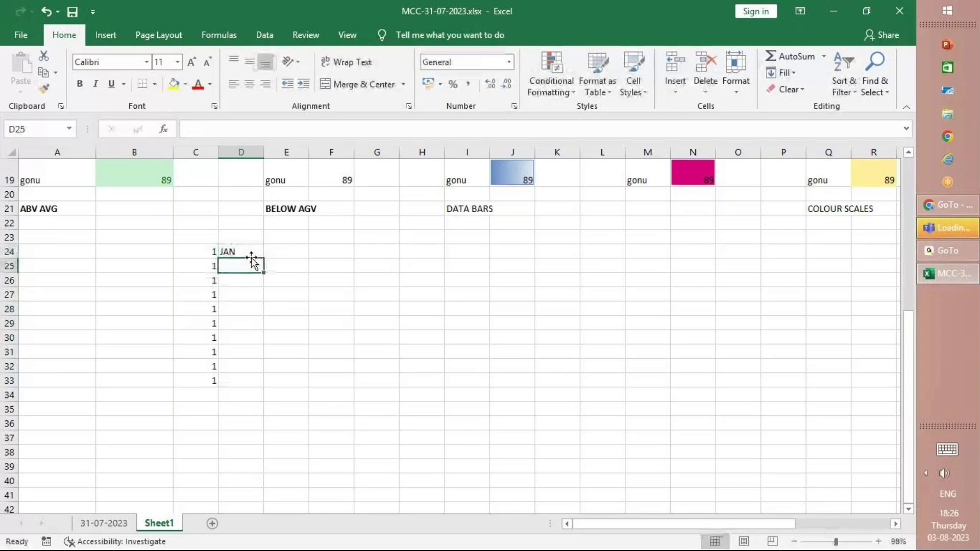
click(252, 255)
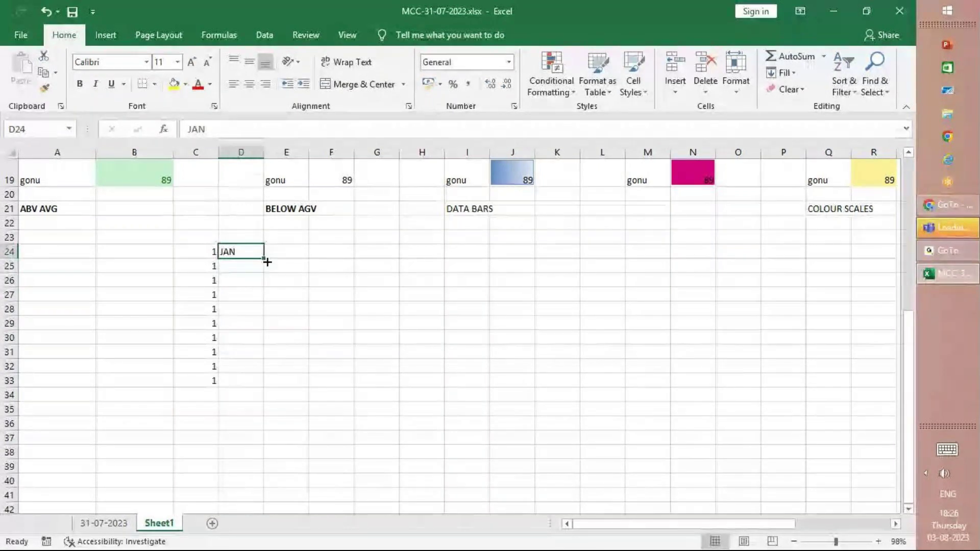
drag(267, 262, 274, 365)
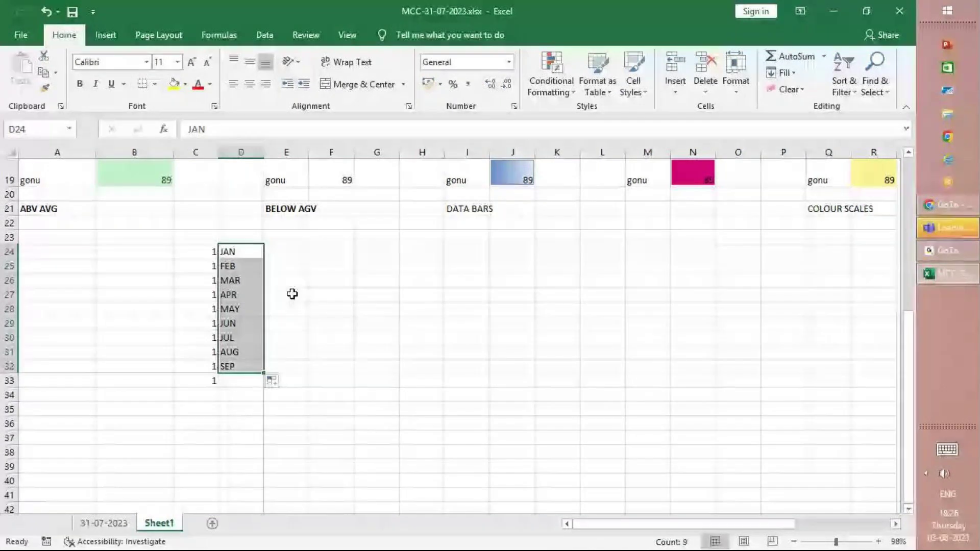
Step: Enter MON in cell E24 and autofill the short weekday names down to E31
click(287, 253)
text(MON)
key(Return)
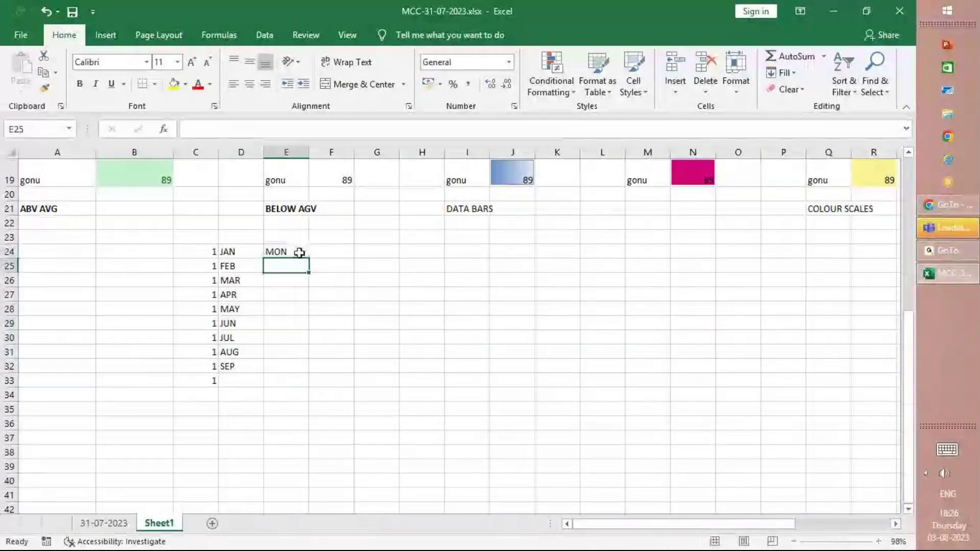
click(299, 253)
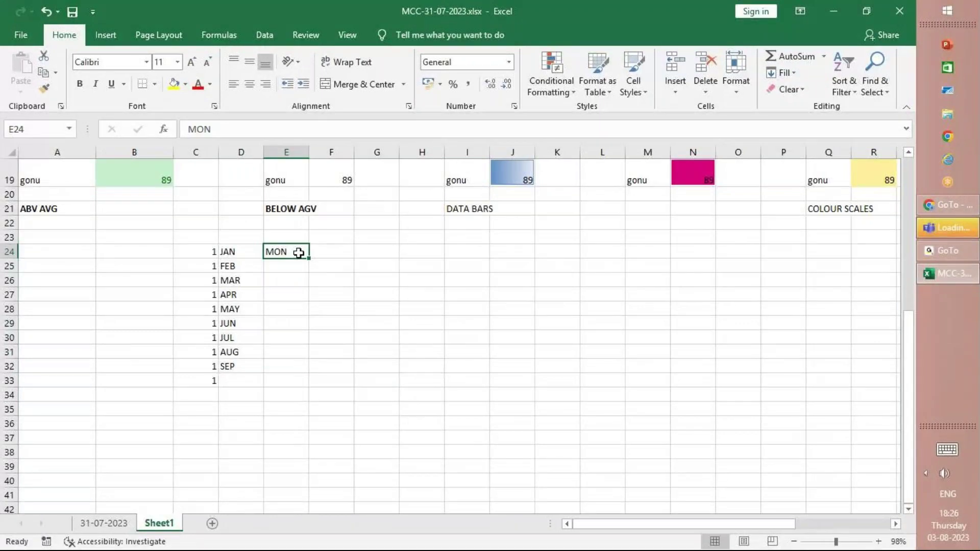
drag(308, 258, 308, 358)
Step: Enter MONDAY in cell F24 and autofill the full weekday names down to SUNDAY in F30
click(343, 252)
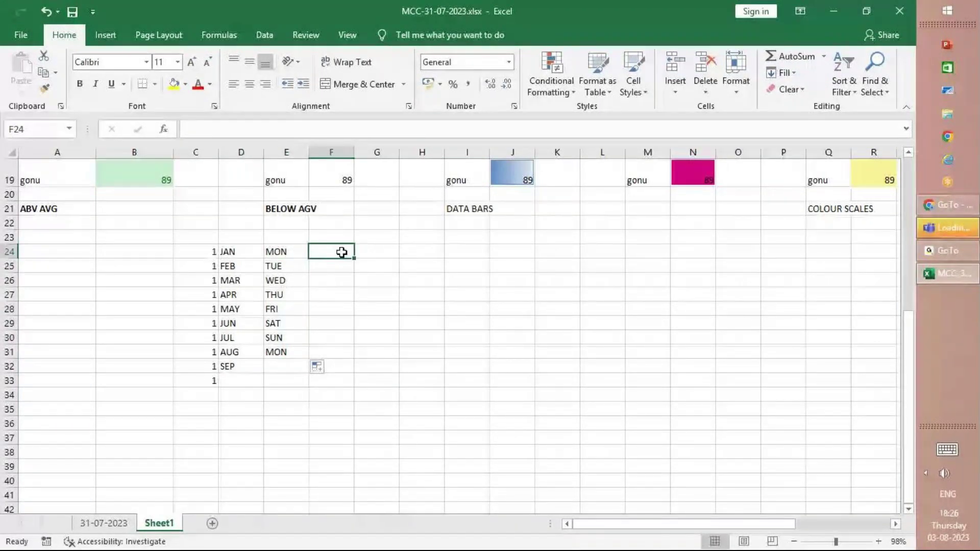
text(MONDAY)
key(Return)
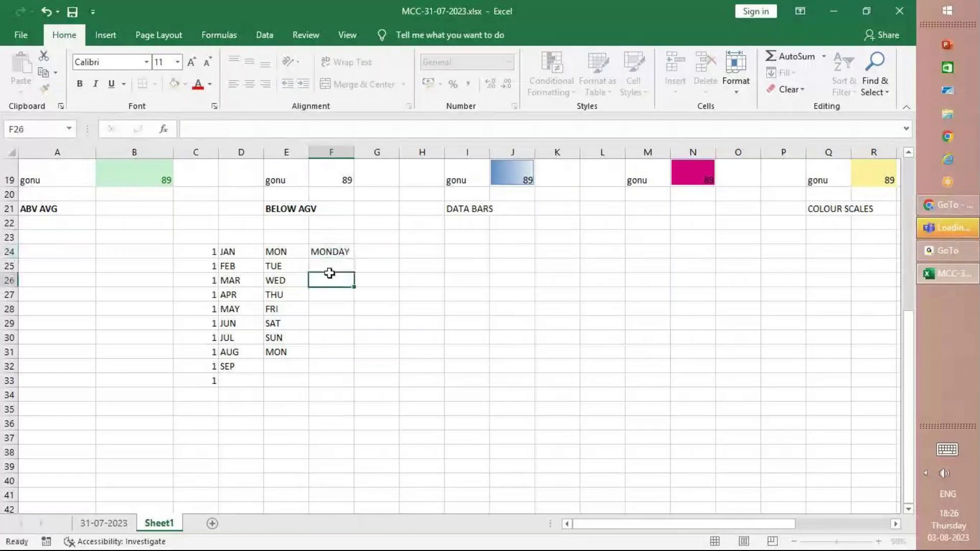
drag(329, 278, 347, 263)
click(341, 253)
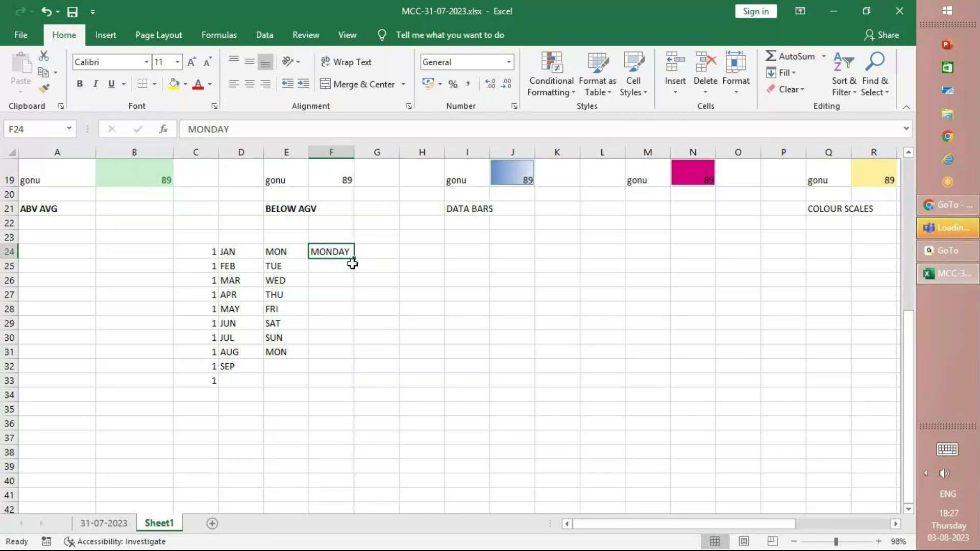
drag(352, 264, 349, 343)
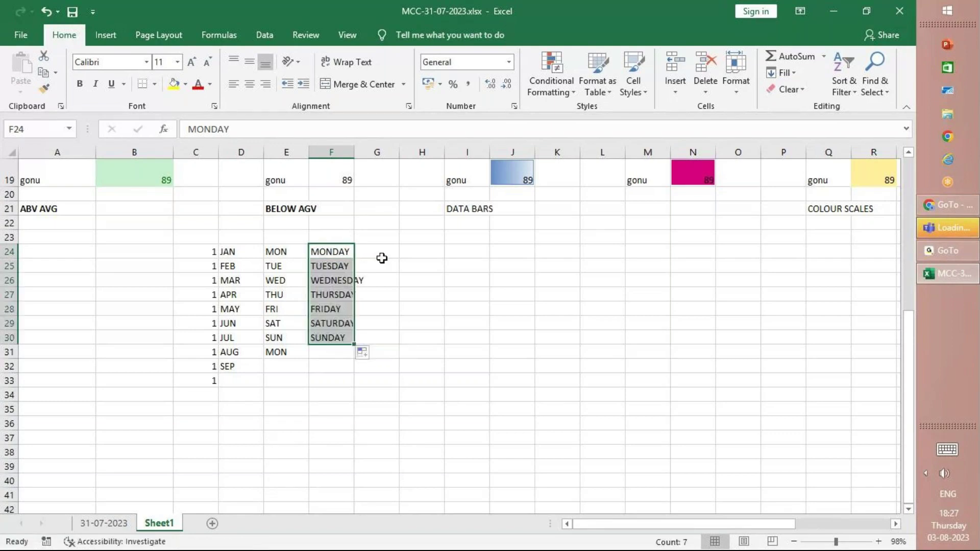
Step: Enter JANUARY in cell G24 and autofill the full month names down to NOVEMBER in G34
click(377, 254)
text(J)
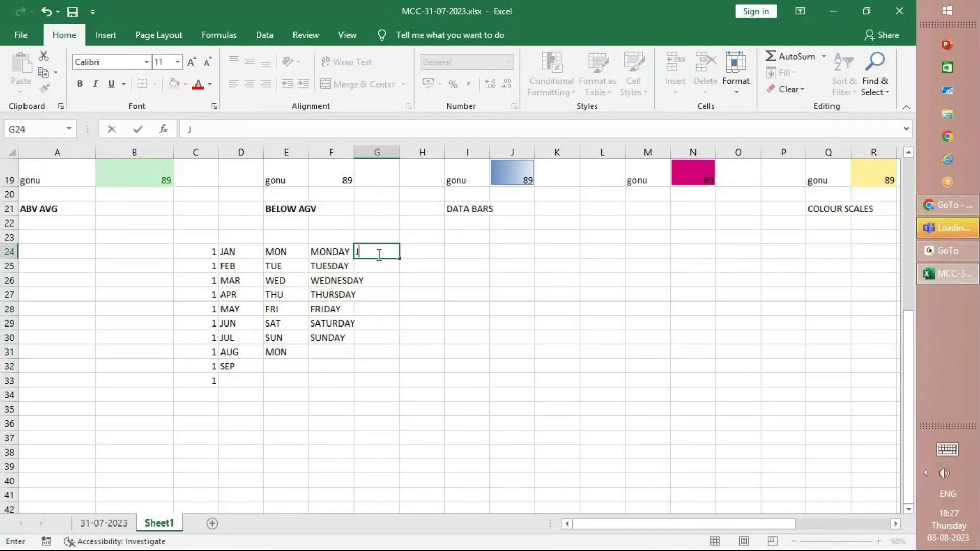
text(ANUARY)
drag(399, 258, 384, 340)
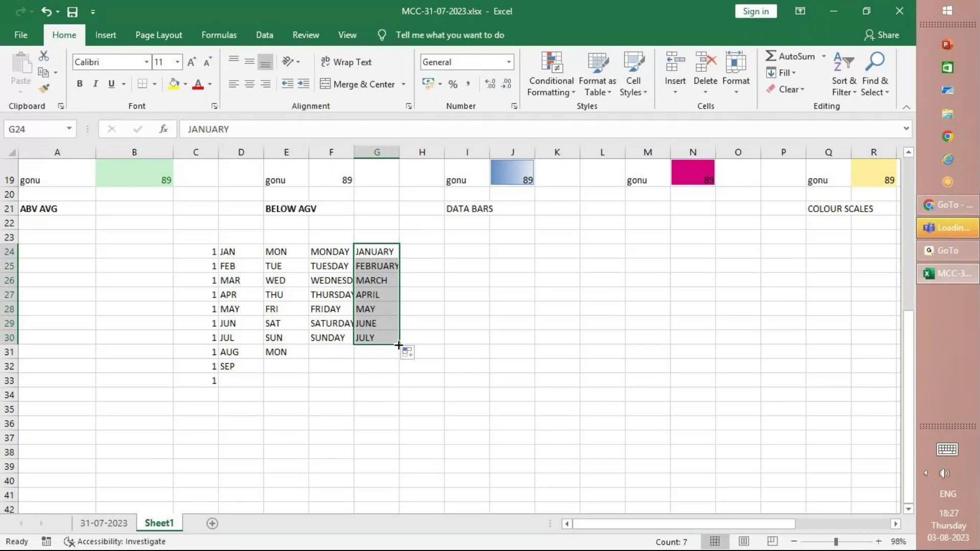
drag(399, 345, 399, 399)
click(454, 261)
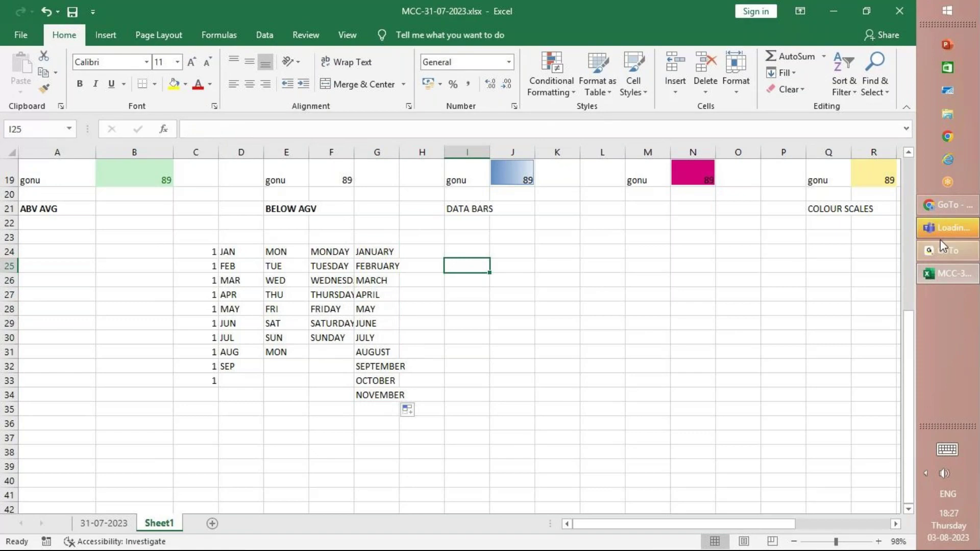
click(941, 254)
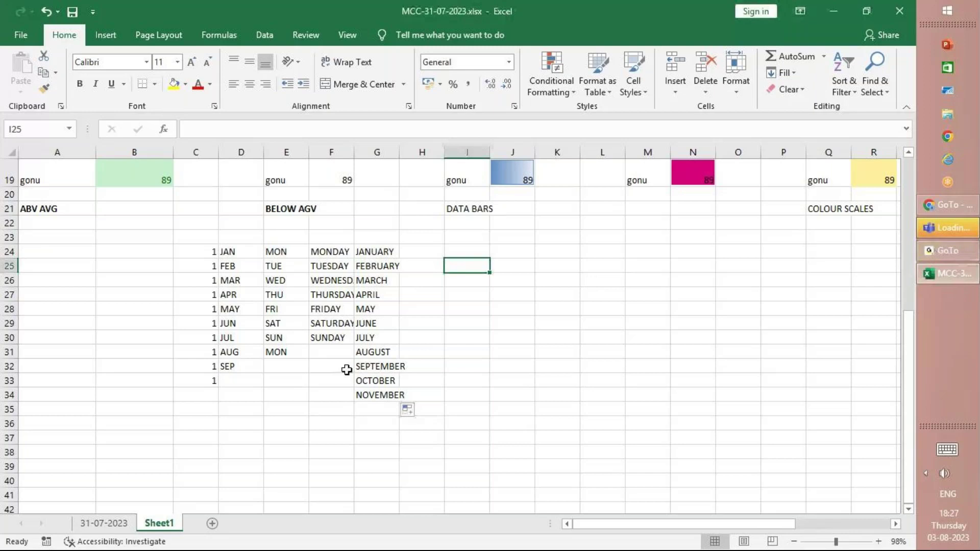
click(199, 251)
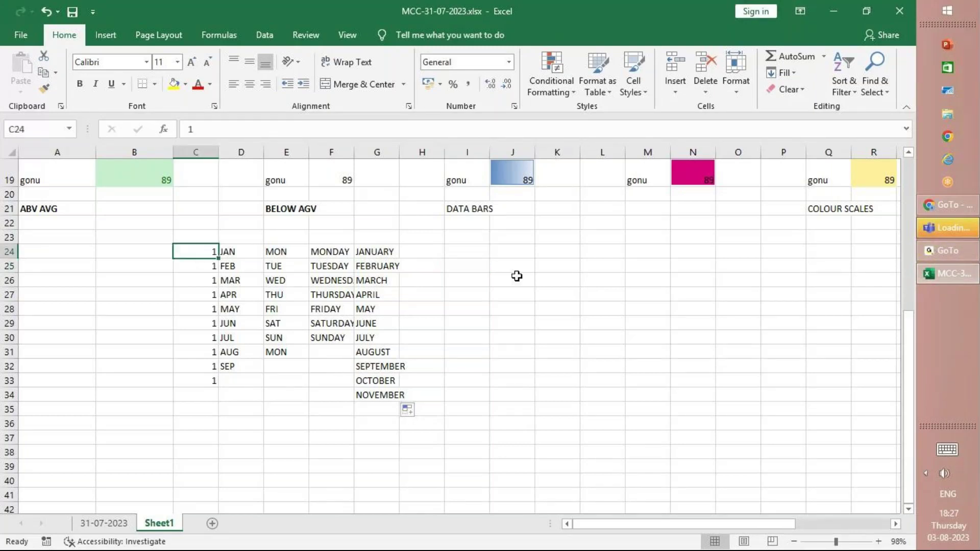
Step: Enter 2 in cell I24 and fill it down to I37
click(484, 254)
text(2)
key(Return)
click(467, 236)
click(482, 252)
drag(488, 258, 509, 444)
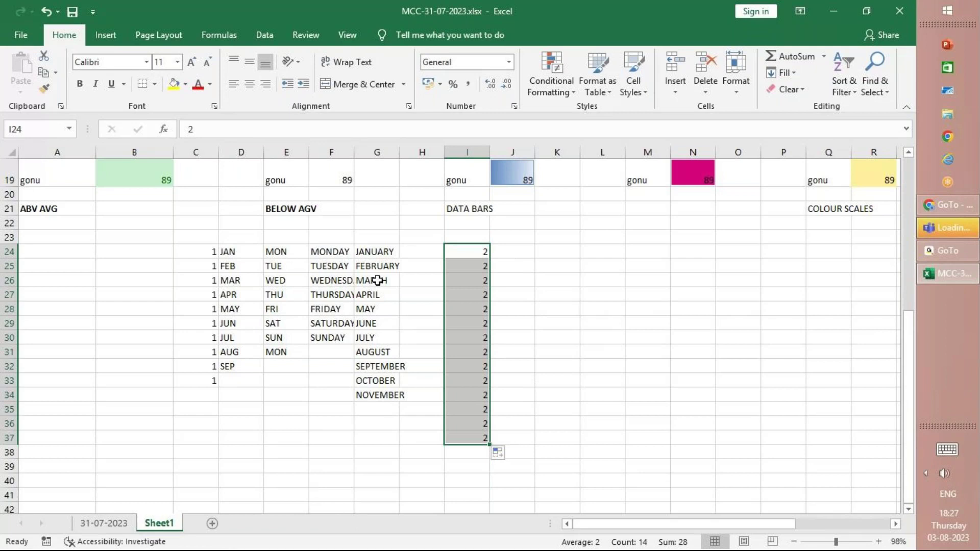
Step: Try moving the weekday names in E25:F31 down to E32:F38, and undo the move
drag(275, 266, 329, 351)
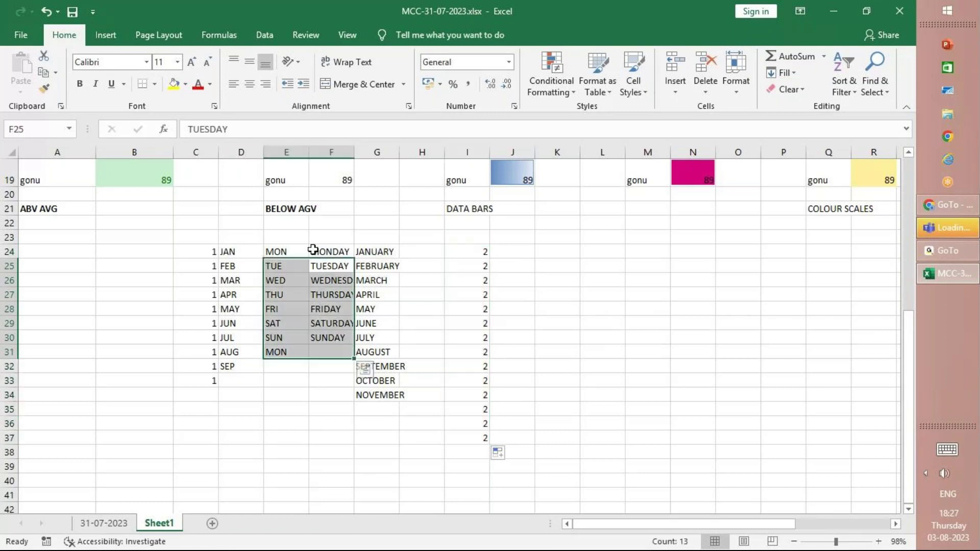
drag(313, 259, 327, 364)
click(317, 293)
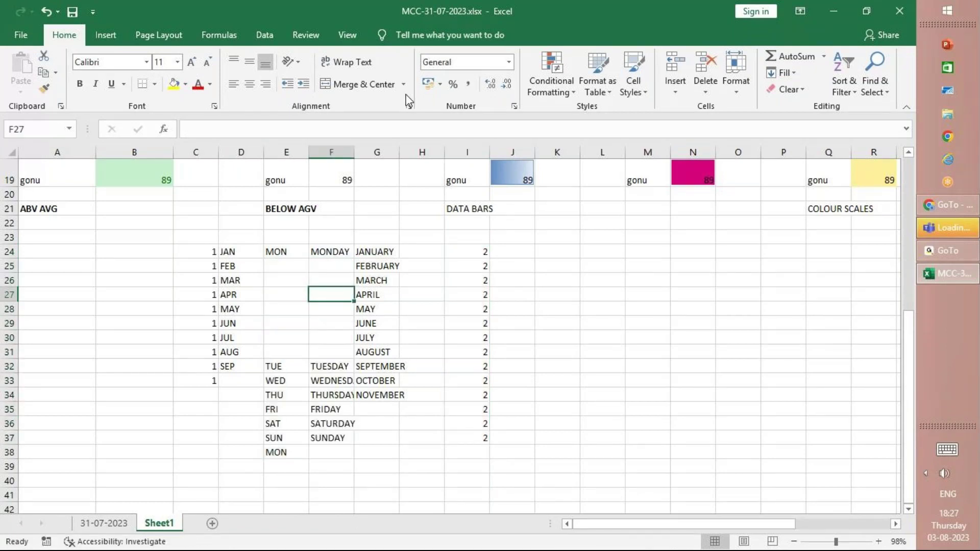
key(ctrl+z)
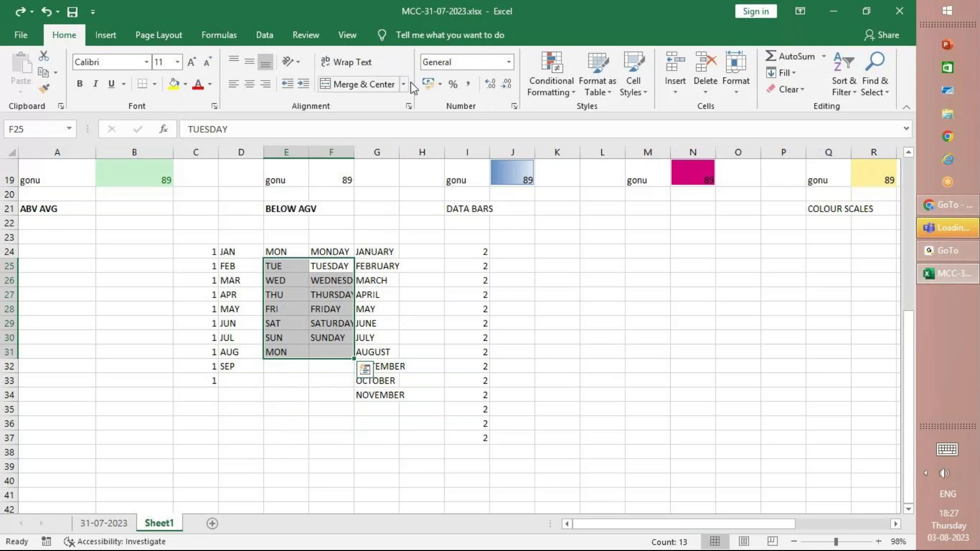
Step: Enter 1 and 2 in cells J24 and J25 and extend the number series down to J36
click(531, 250)
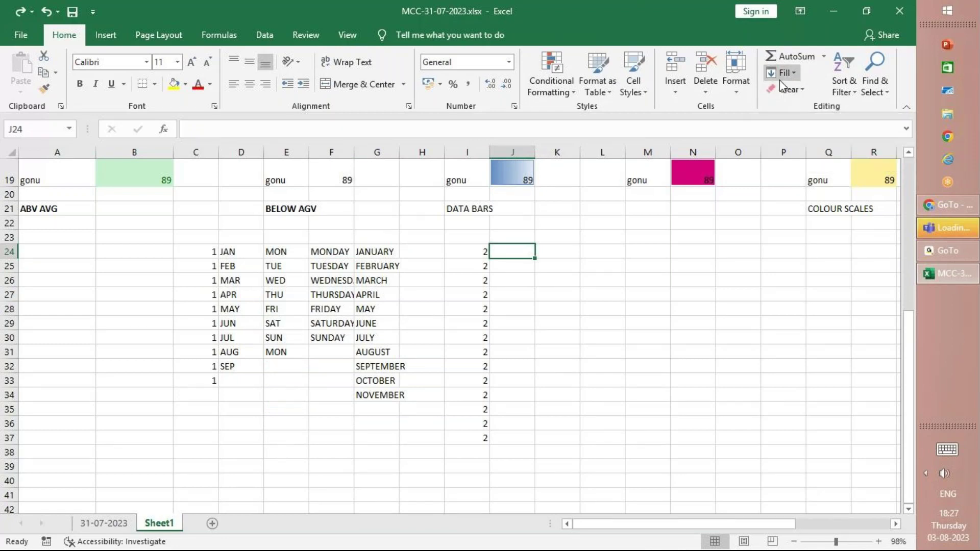
text(1)
key(Return)
text(2)
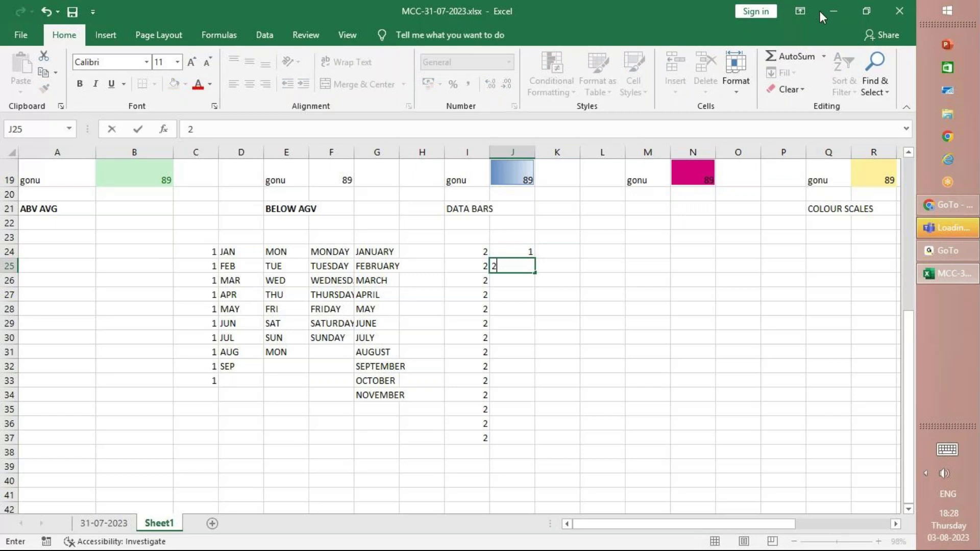
click(511, 252)
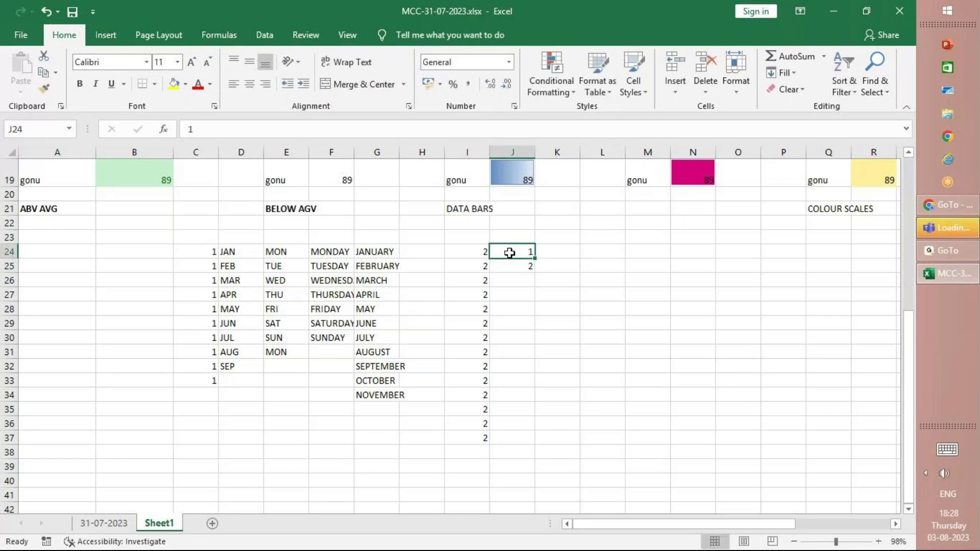
drag(510, 252, 538, 431)
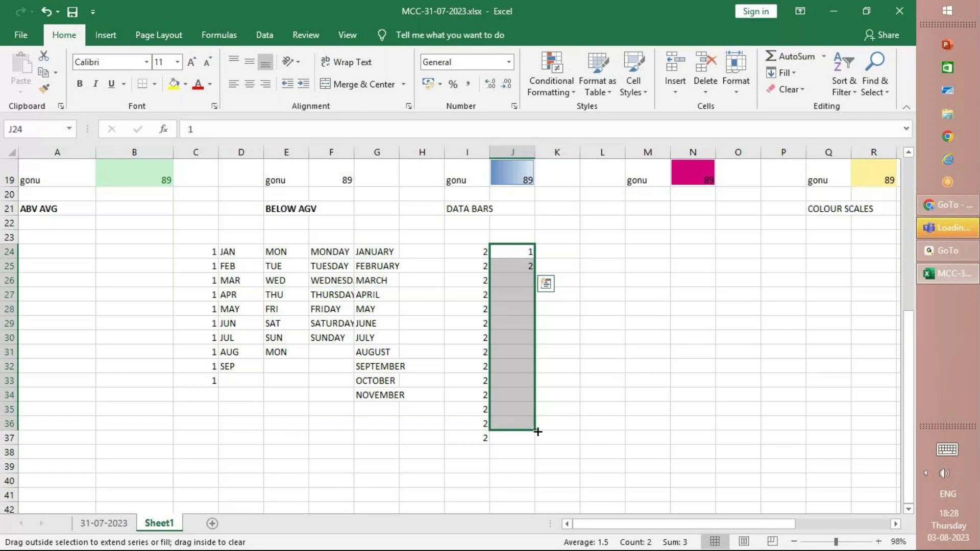
Step: Enter 2 and 4 in cells K24 and K25 and extend the even-number series down to K37
key(Right)
text(2)
key(Return)
text(4)
key(Up)
key(shift+Down)
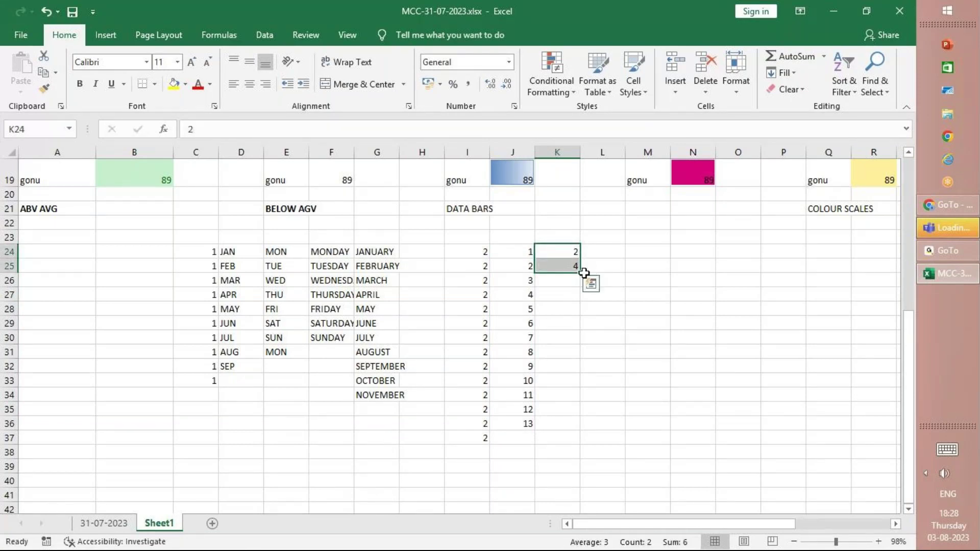
drag(579, 272, 588, 443)
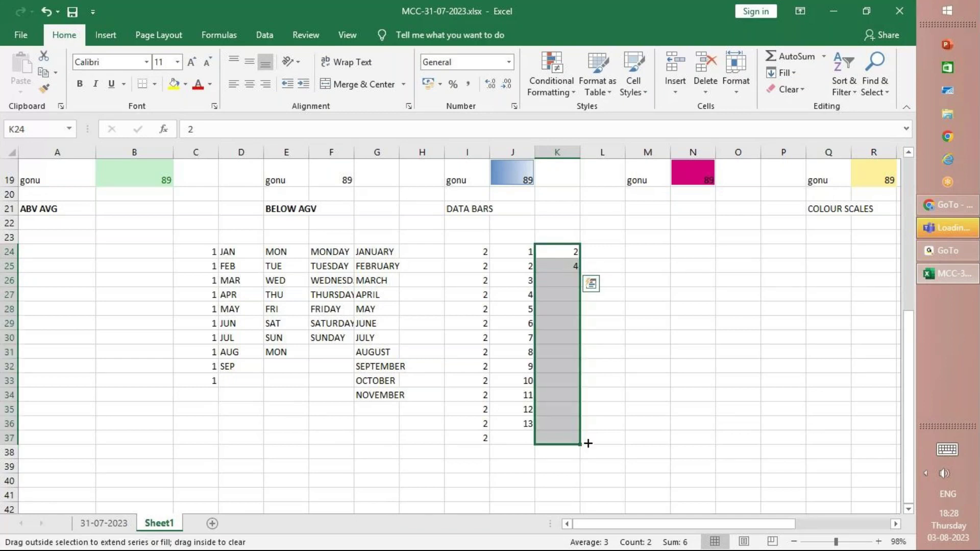
Step: Enter 3 and 5 in cells L24 and L25 and extend the odd-number series down to L40
click(597, 249)
text(3)
key(Return)
text(5)
key(Return)
drag(598, 247, 622, 482)
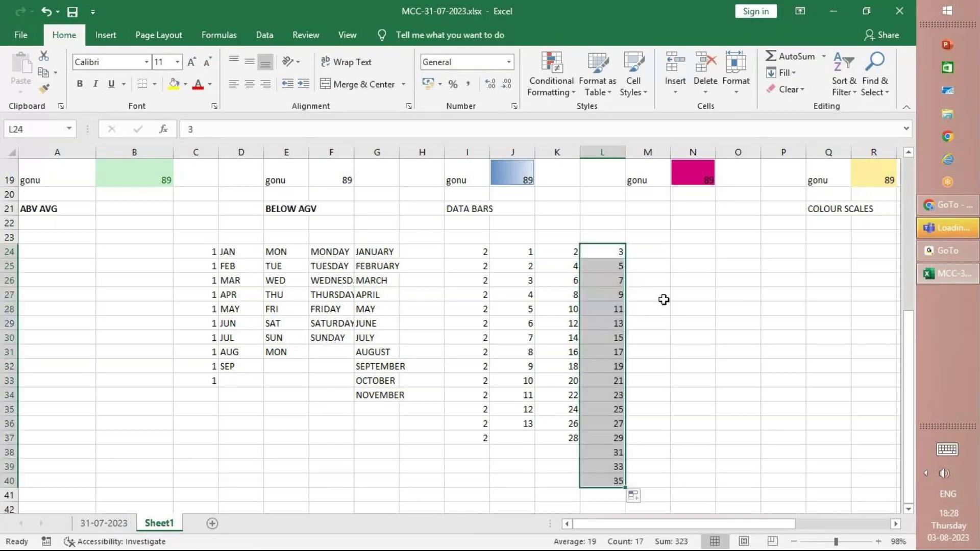
Step: Enter 68 and 95 in cells M24 and M25 and extend the series down to M37
click(661, 271)
key(Up)
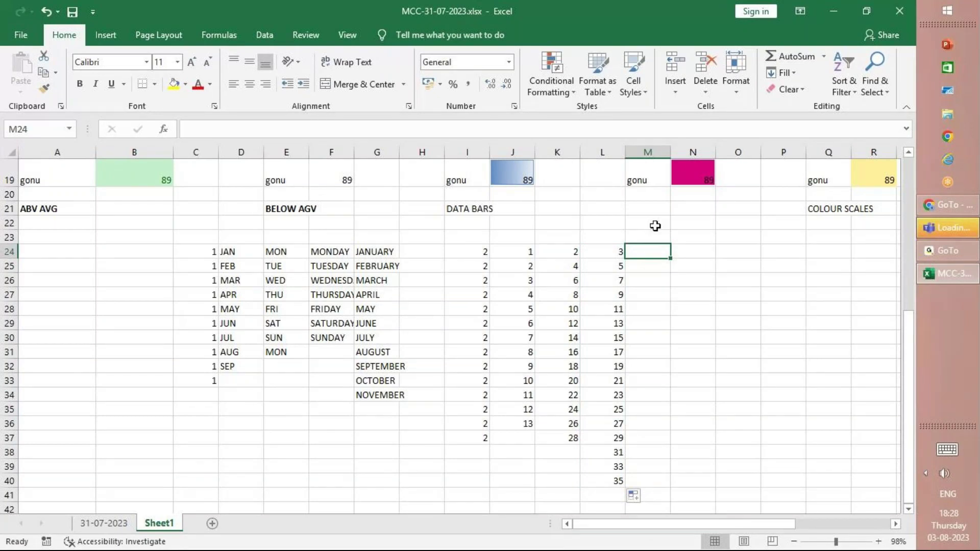
text(68)
key(Return)
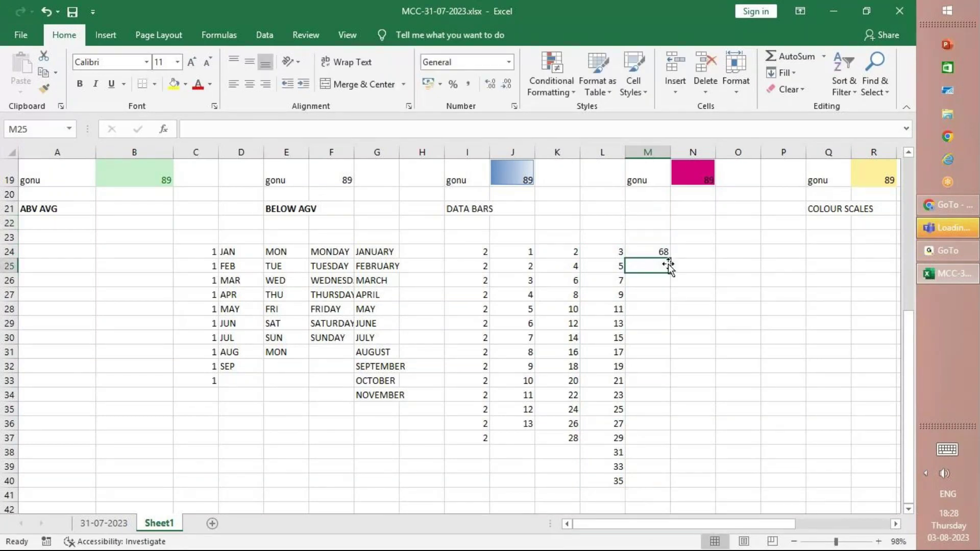
text(95)
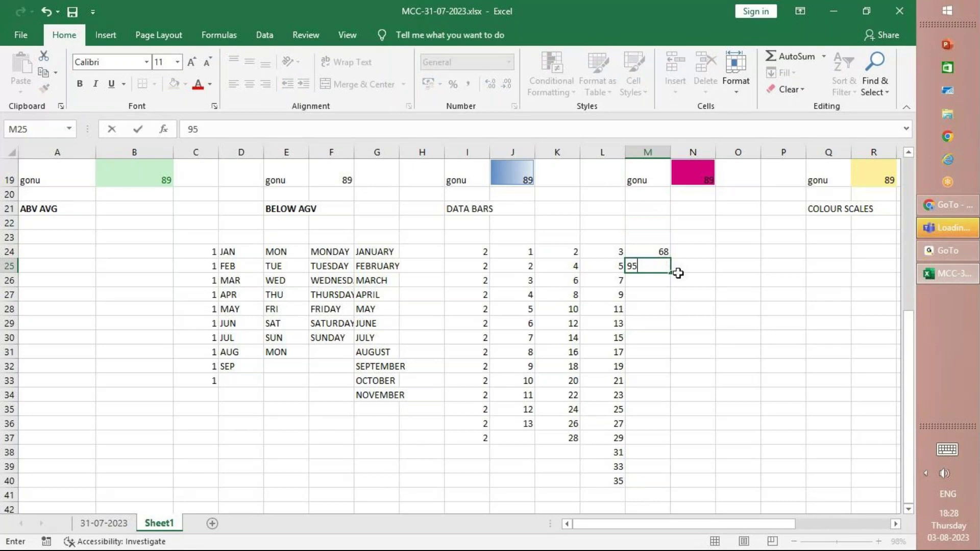
click(675, 295)
drag(660, 252, 672, 262)
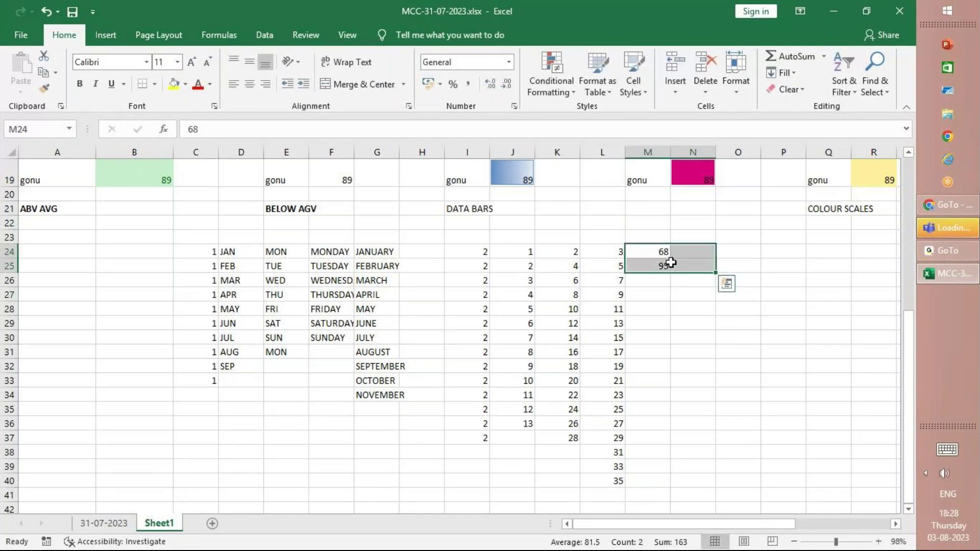
click(657, 263)
drag(657, 251, 658, 439)
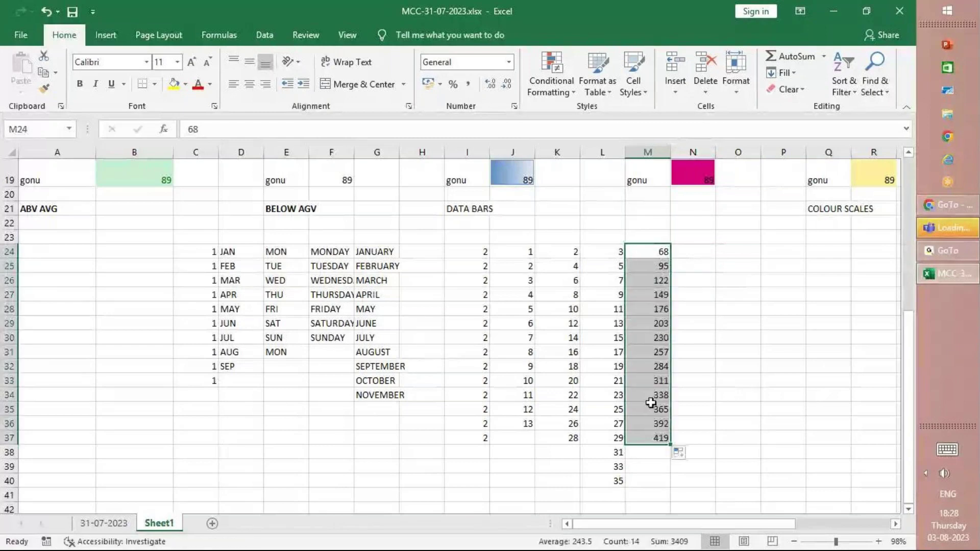
Step: Enter 1 and 2 in cells N24 and N25 and extend the number series down to N34
click(689, 254)
text(1)
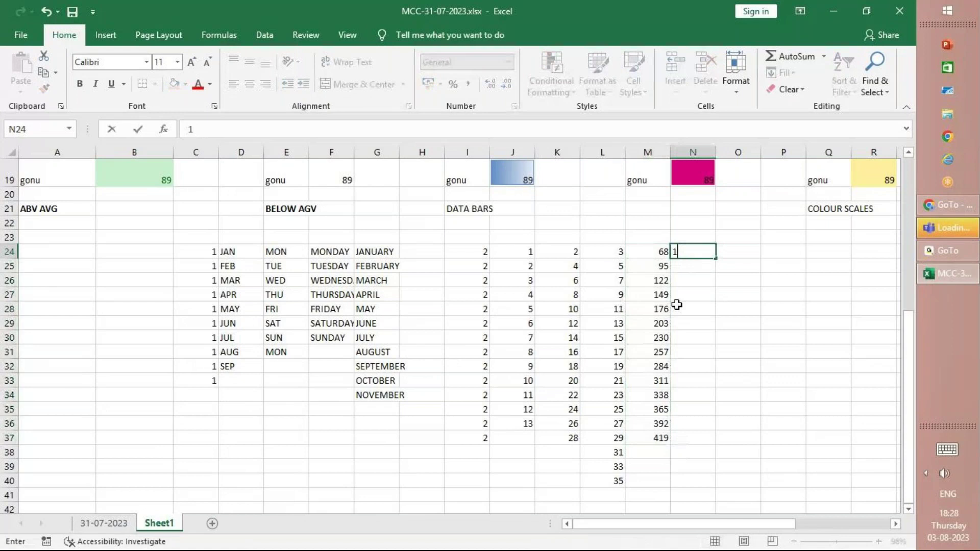
key(Return)
text(2)
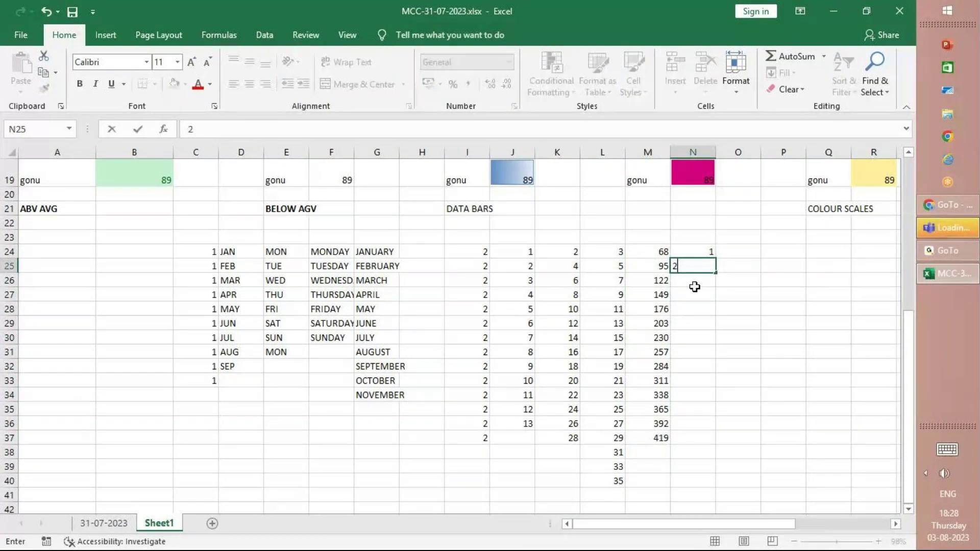
key(Return)
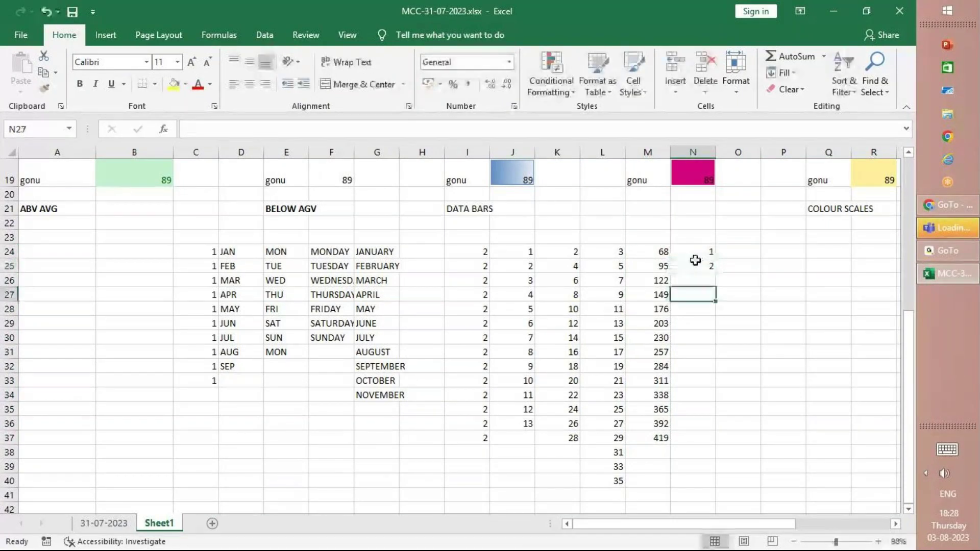
drag(695, 255, 699, 267)
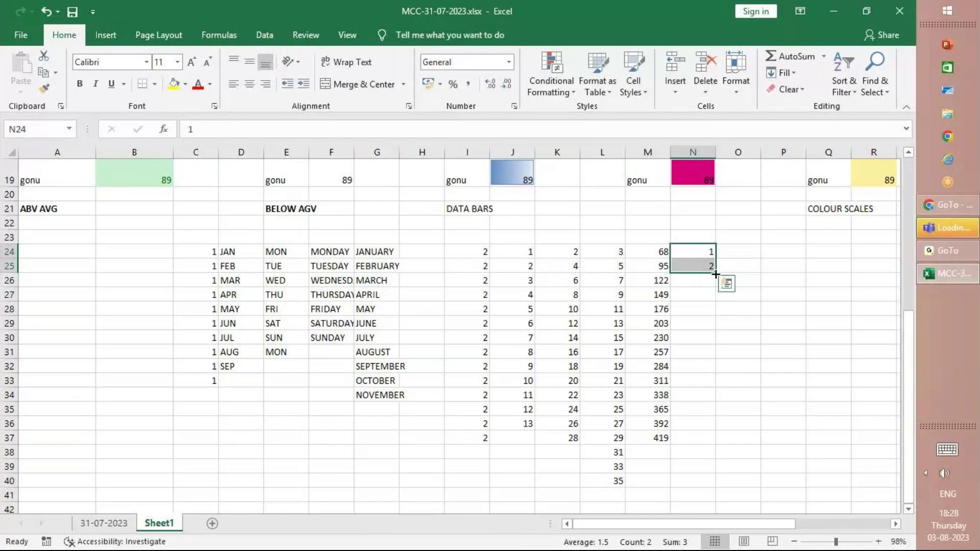
drag(716, 274, 720, 403)
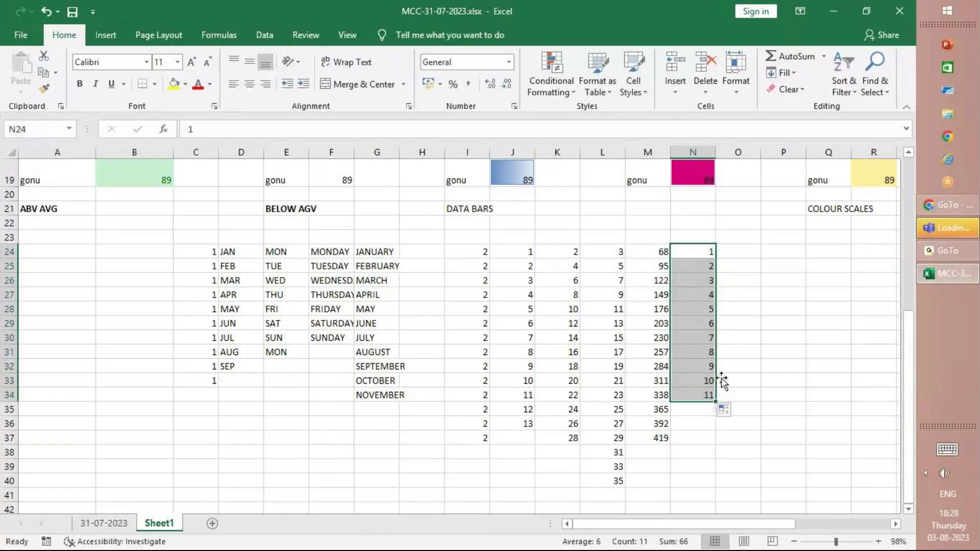
Step: Enter 10 and 20 in cells O24 and O25 as the start of another series
click(727, 255)
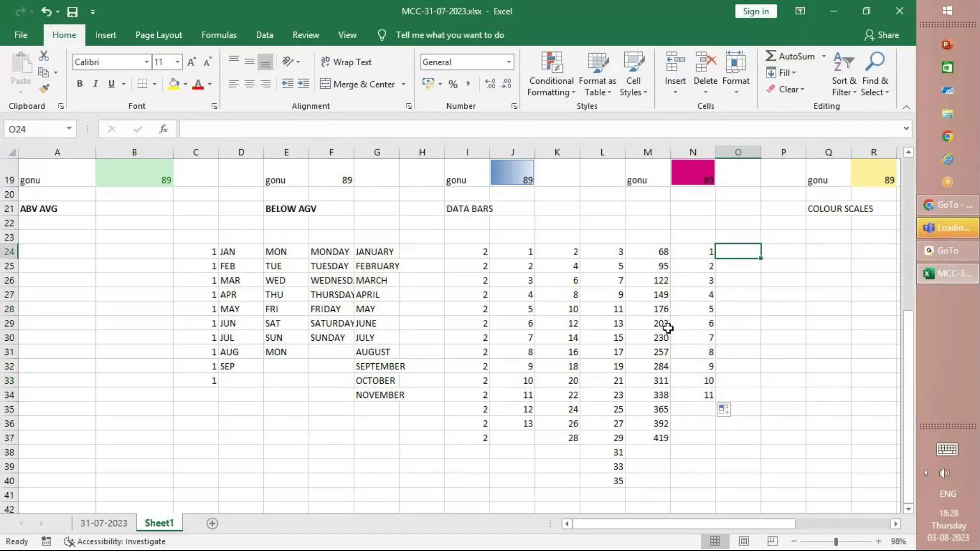
text(10)
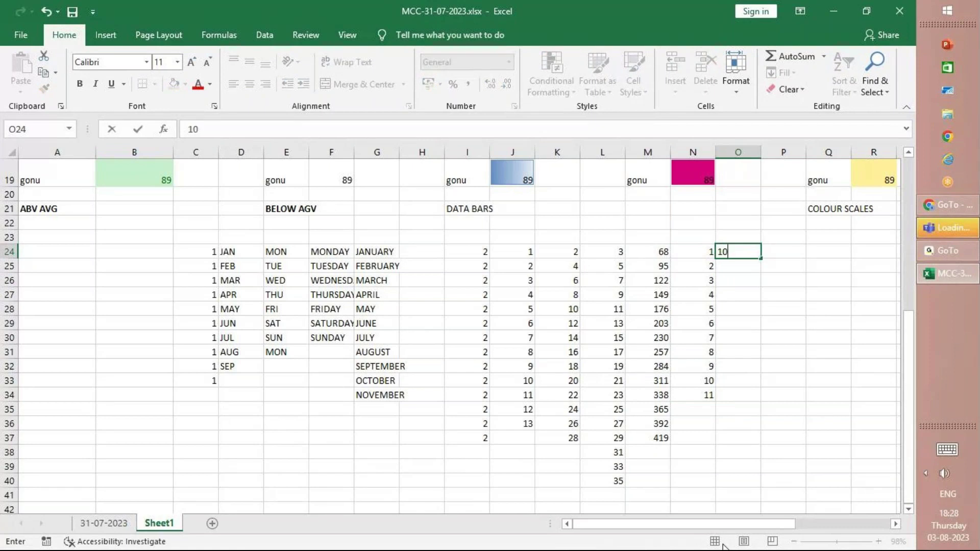
key(Return)
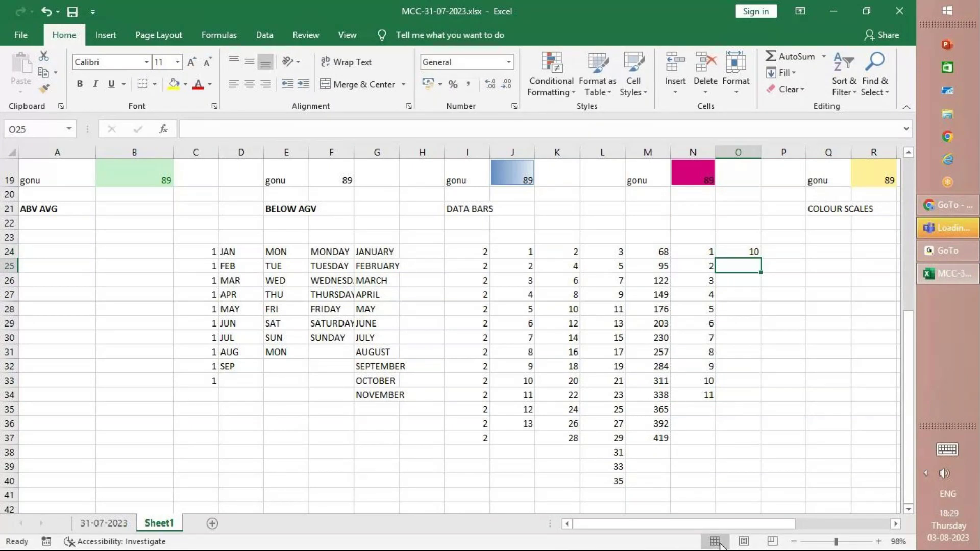
text(20)
key(Return)
drag(737, 252, 749, 265)
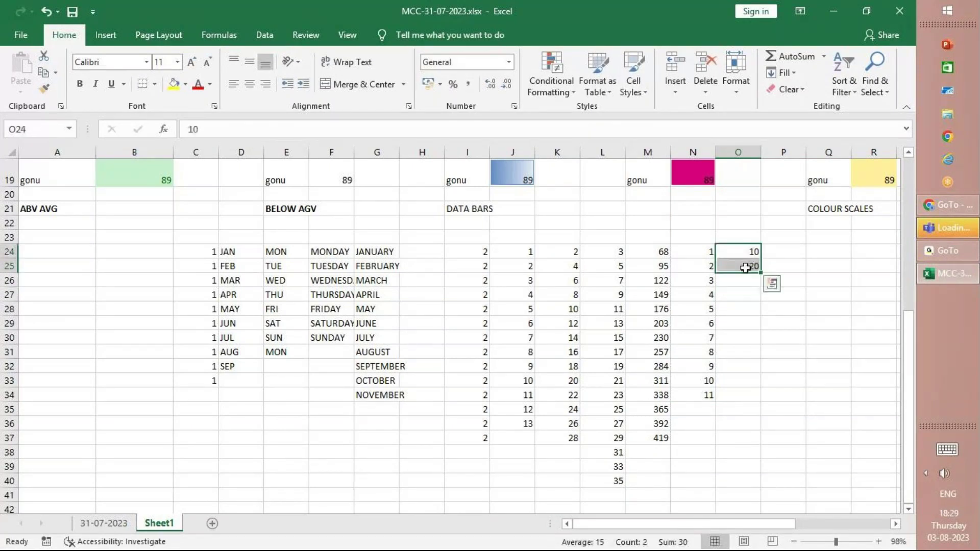
Step: Change cell O25 to 25 and extend the series from O24:O25 down to O36
click(746, 268)
text(25)
key(Return)
drag(744, 253, 788, 431)
drag(750, 295, 751, 309)
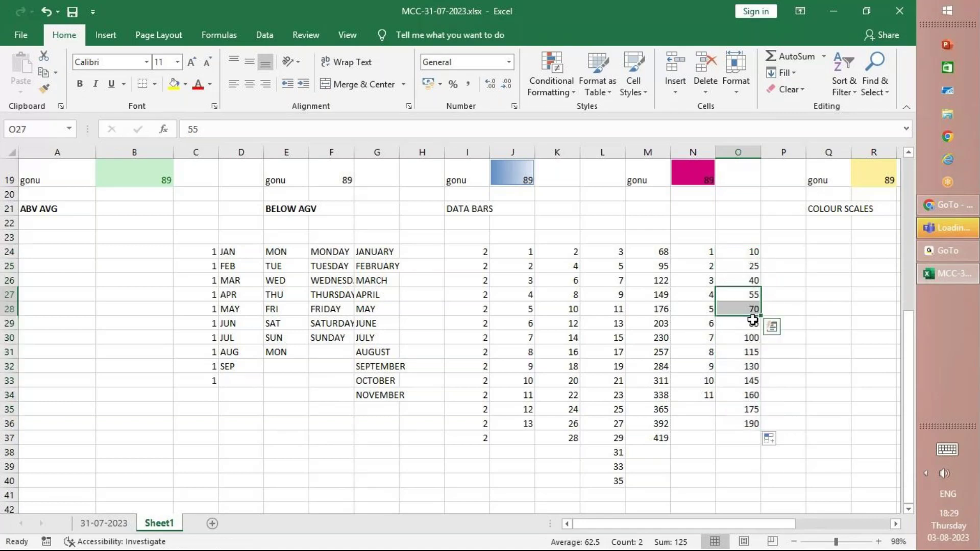
click(749, 325)
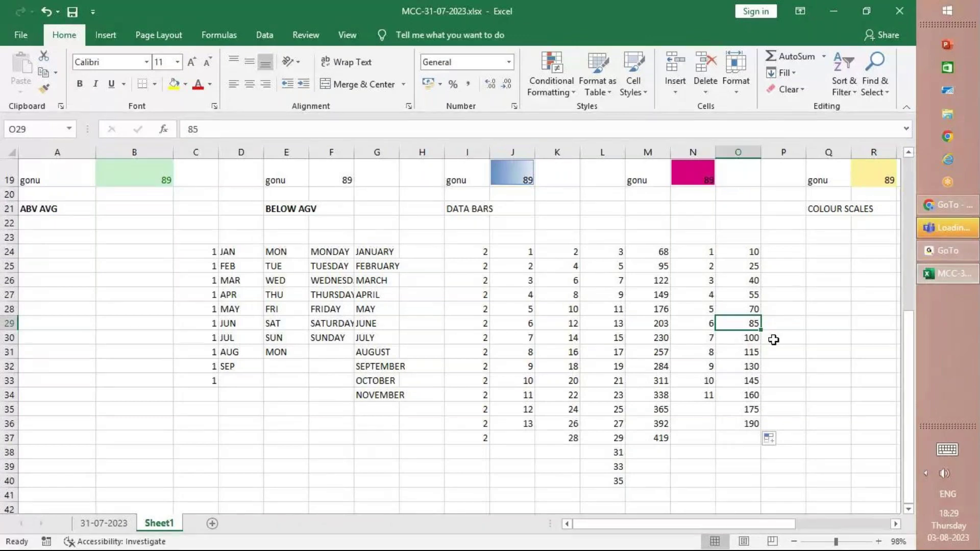
Step: In Book1's sheet 03.08.2023, replace the values in D33:D35 with 13 and 14, and fill the 13 in D33 down to D37
click(964, 260)
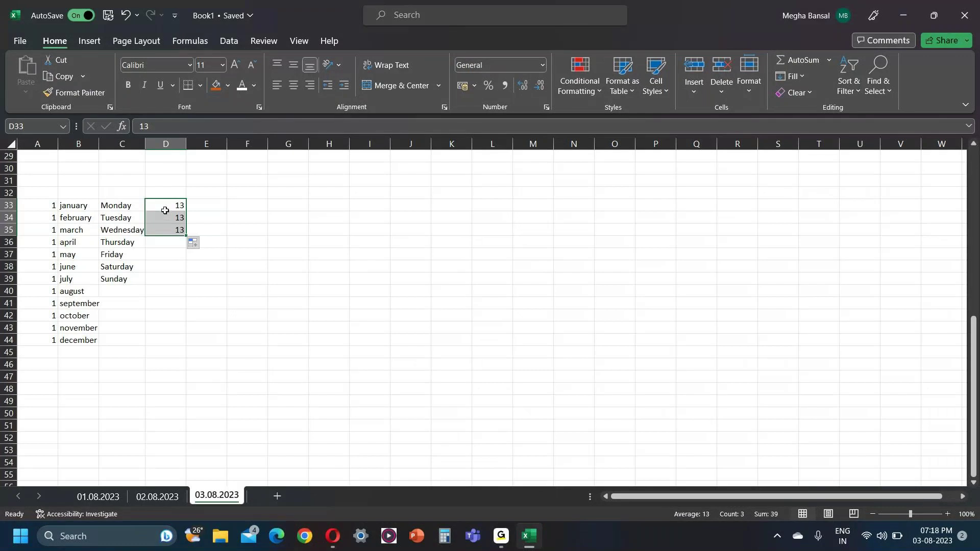
key(Delete)
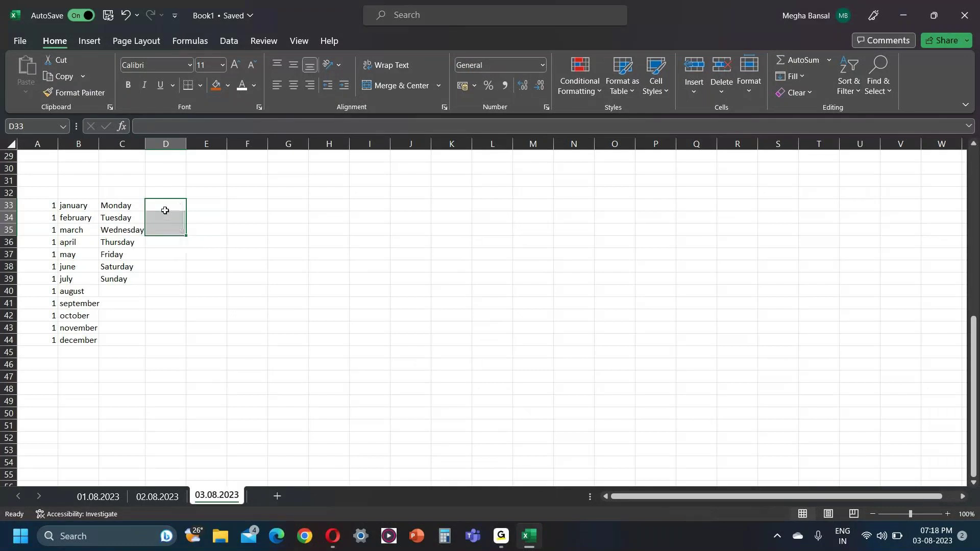
text(13)
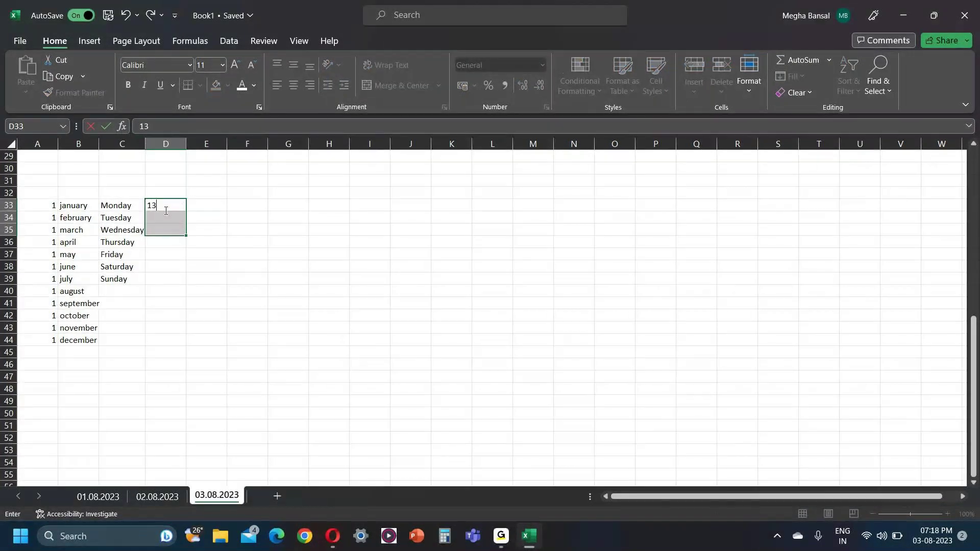
click(166, 213)
text(14)
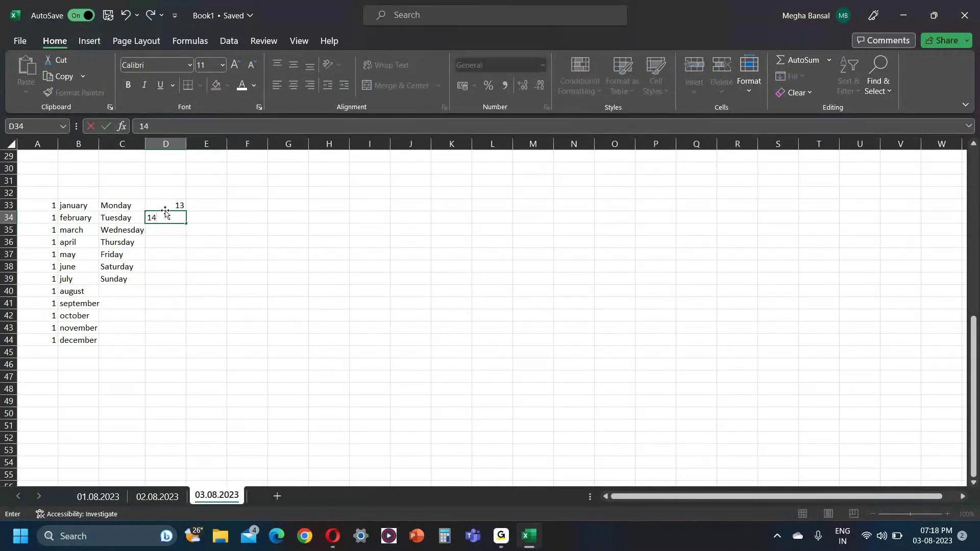
click(166, 207)
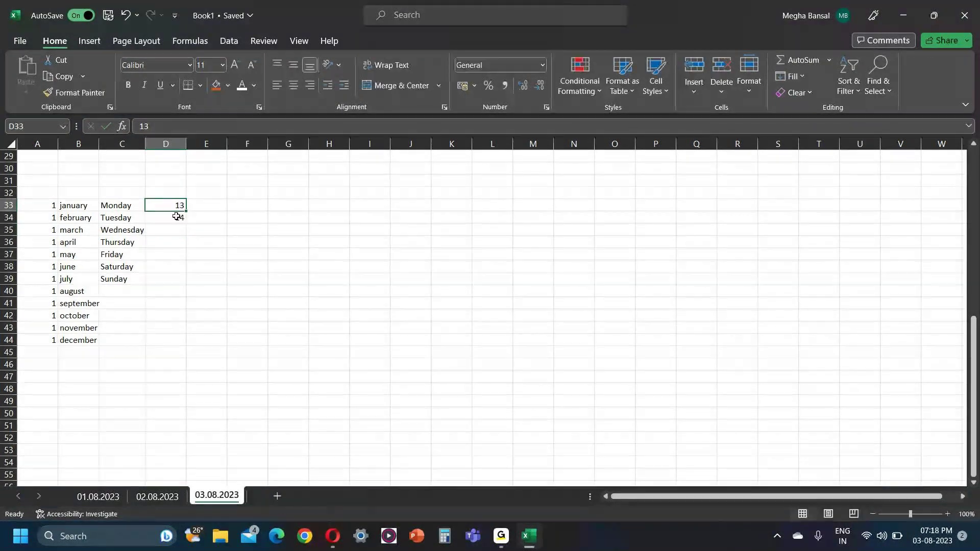
drag(186, 211, 185, 256)
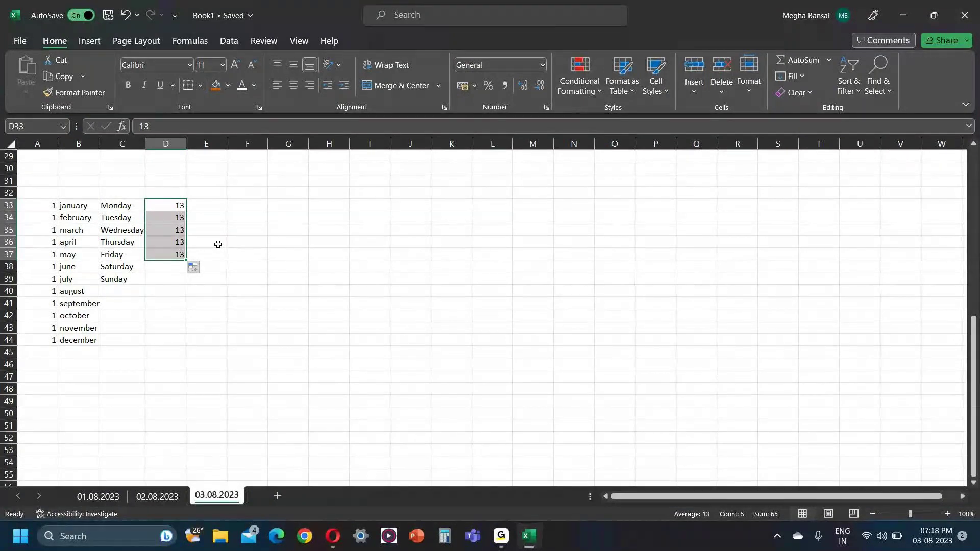
Step: Enter 1 and 2 in cells E33 and E34 and extend the number series down column E
key(Right)
text(1)
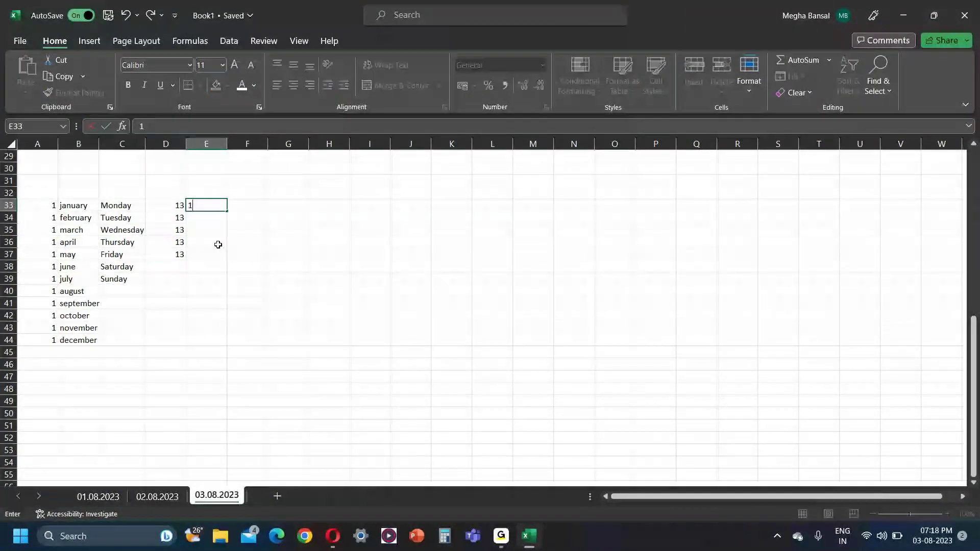
key(Return)
text(2)
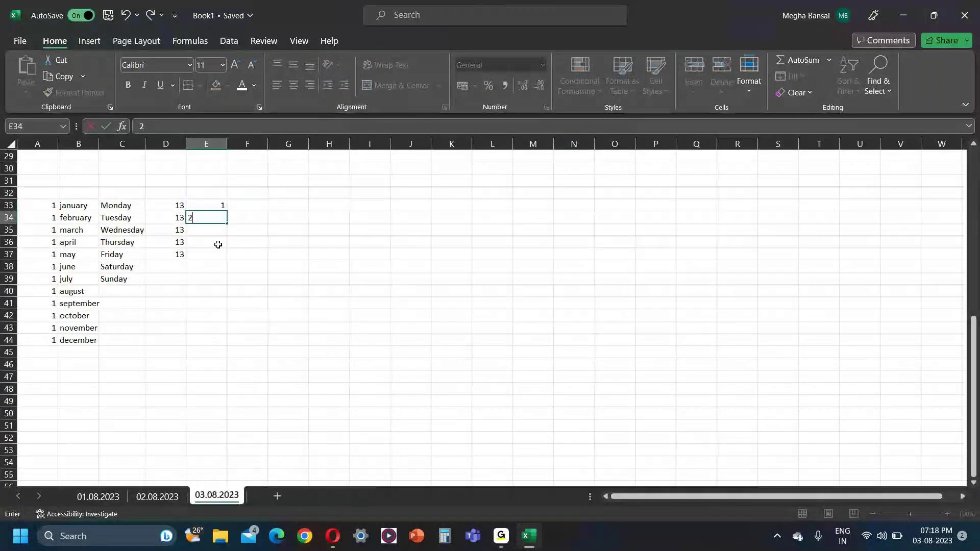
key(Tab)
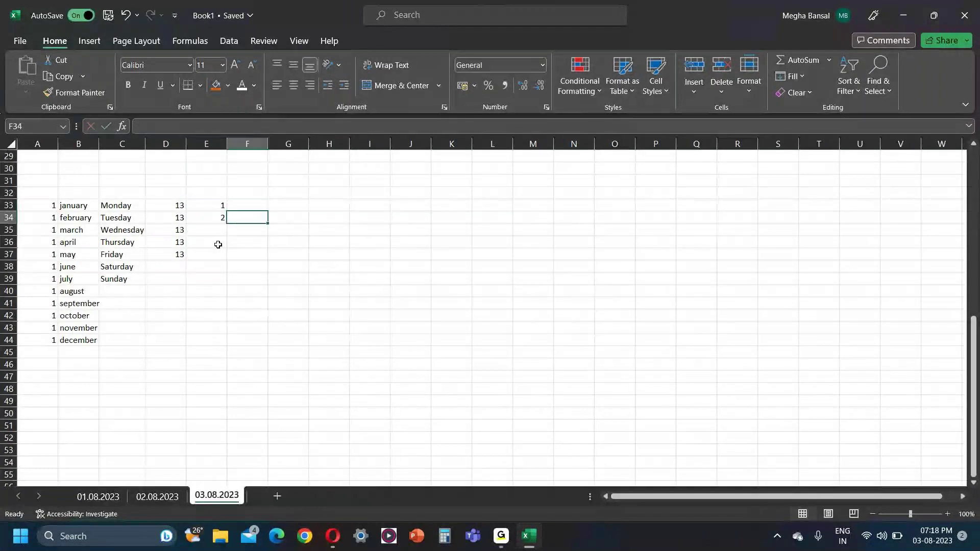
click(219, 204)
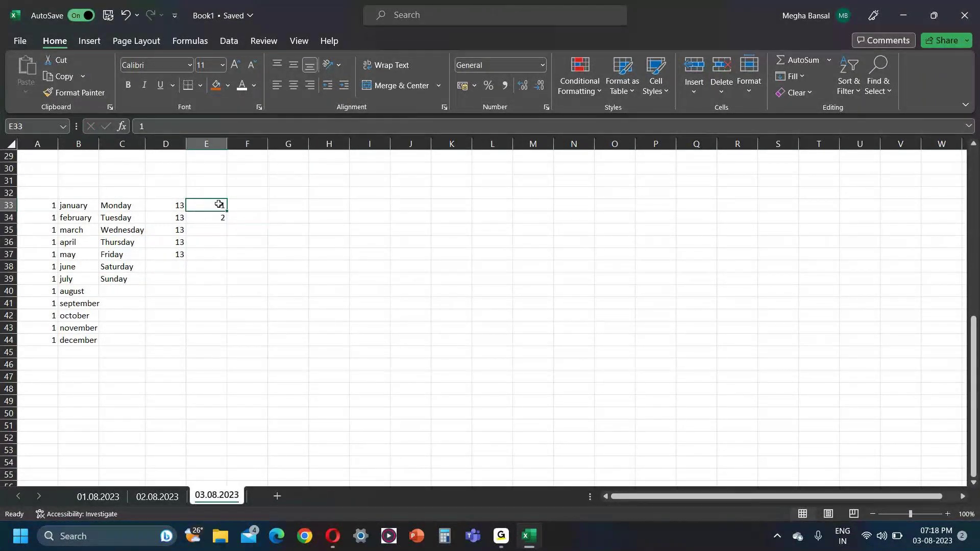
key(Down)
key(Down)
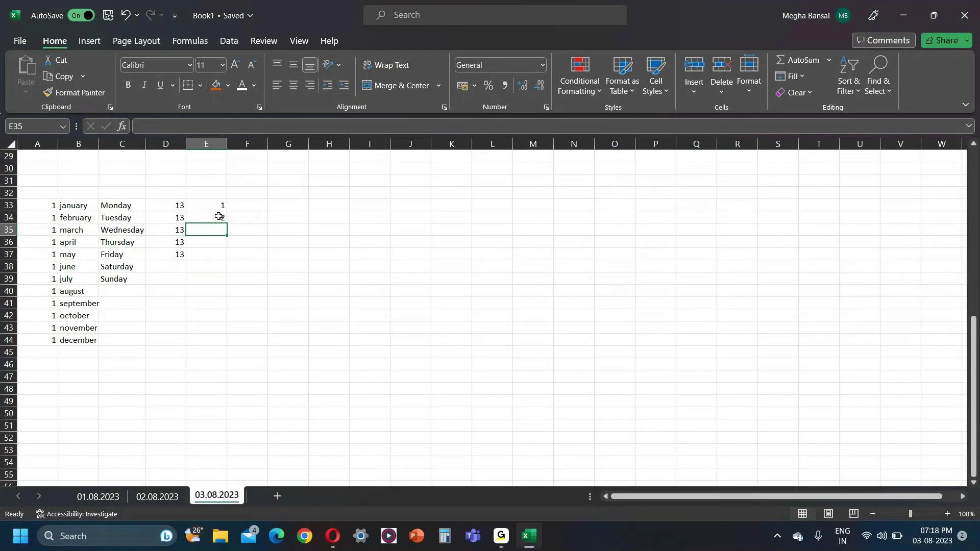
drag(219, 203, 217, 222)
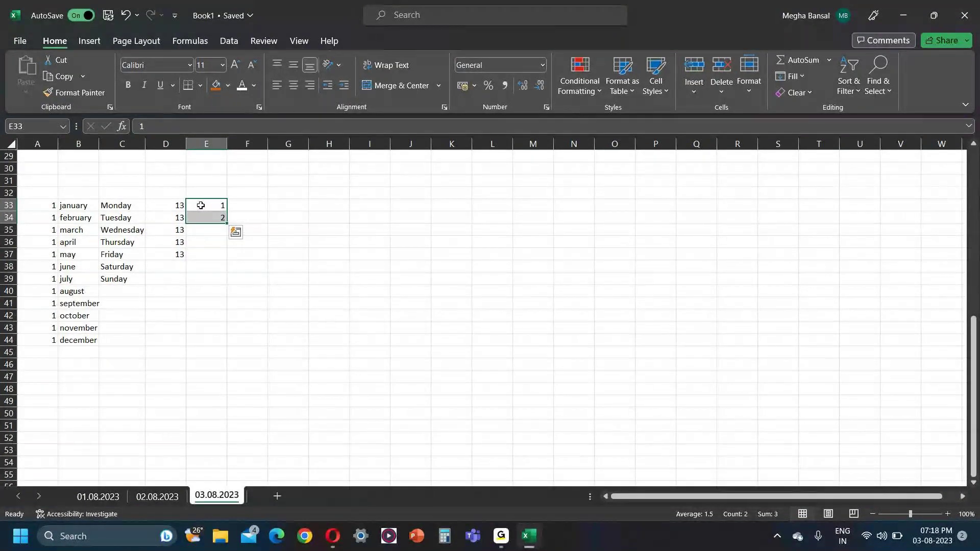
drag(200, 205, 218, 223)
drag(226, 223, 222, 304)
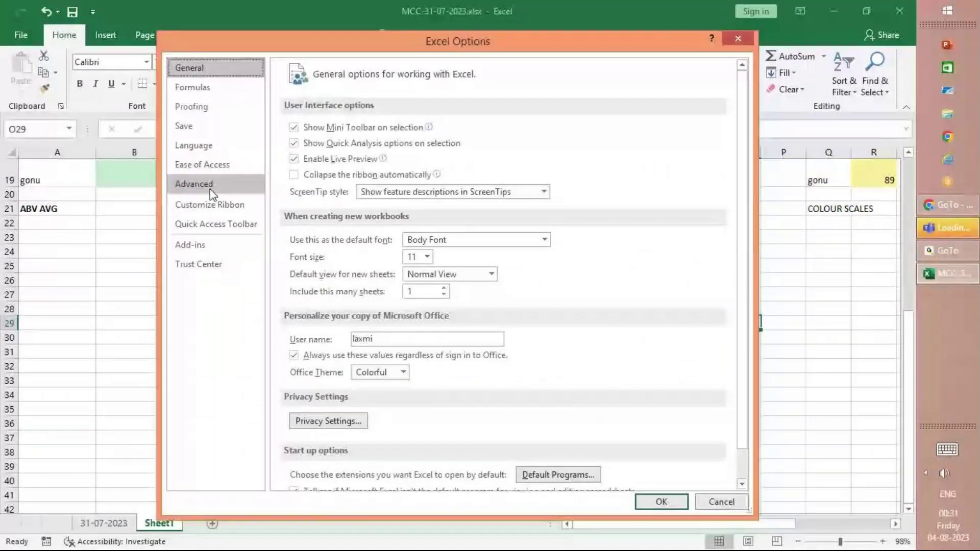
click(210, 189)
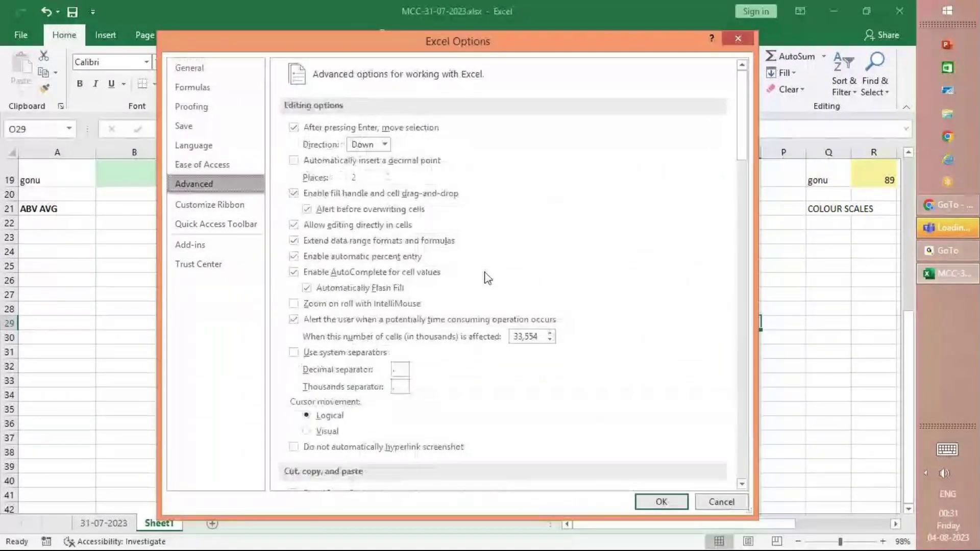
scroll(487, 279, down, 15)
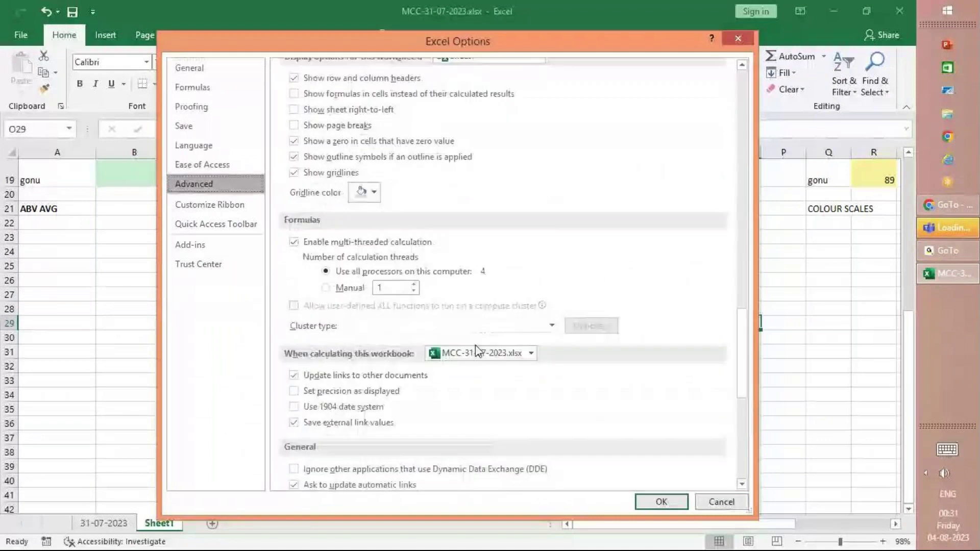
scroll(476, 346, down, 5)
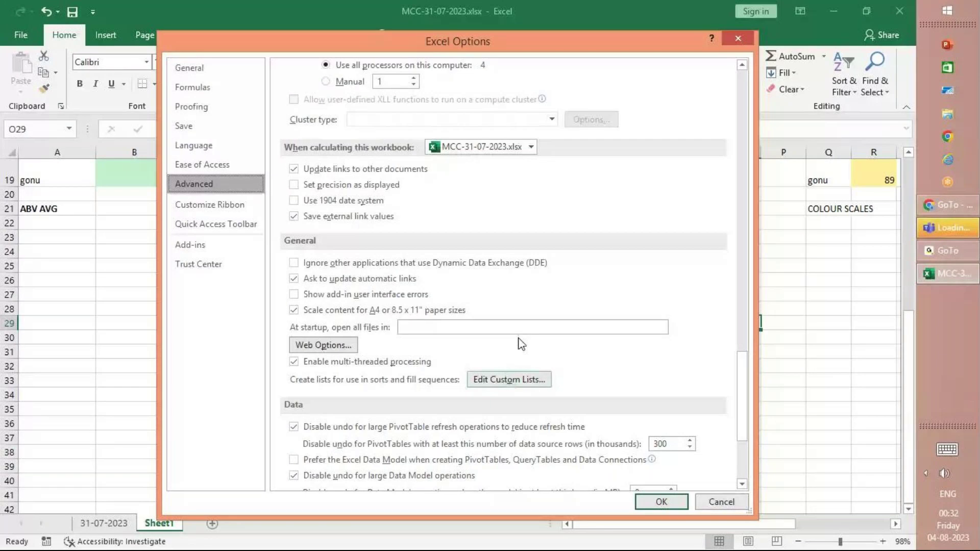
click(509, 379)
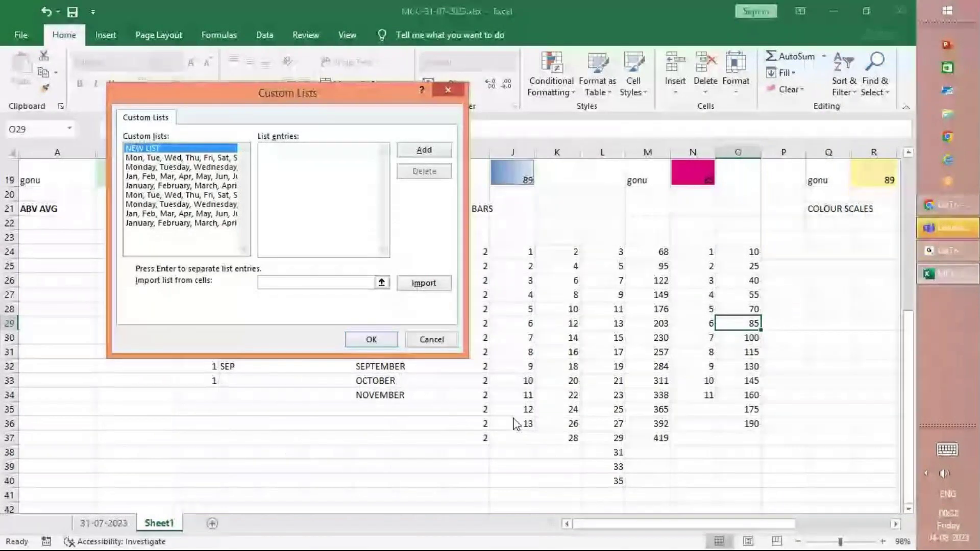
text(A)
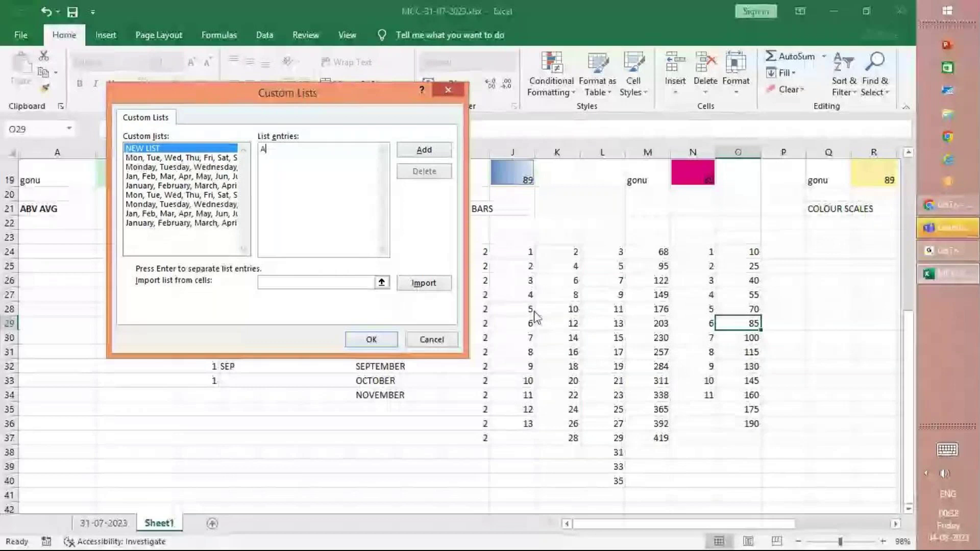
key(Escape)
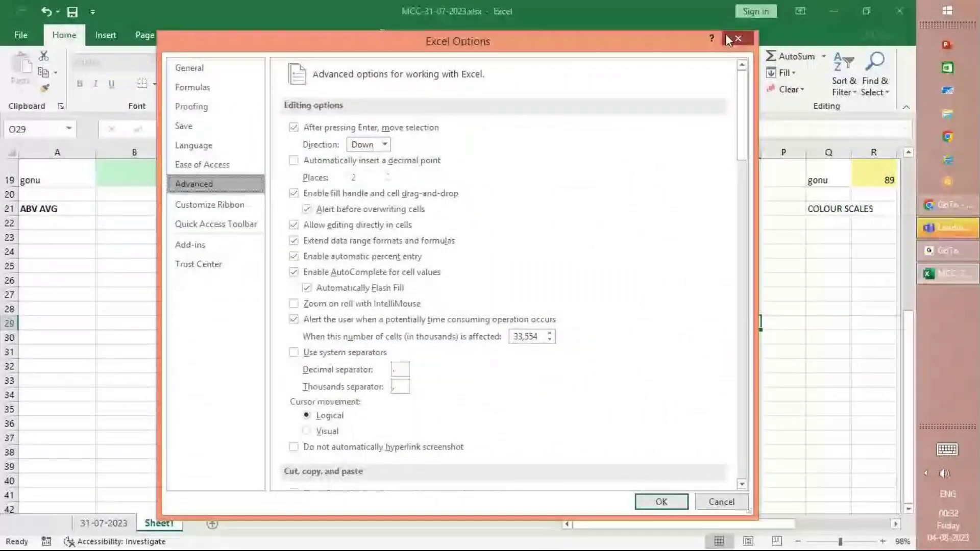
click(730, 40)
Step: Enter A in cell P24 and fill it down to P34
click(793, 251)
text(A)
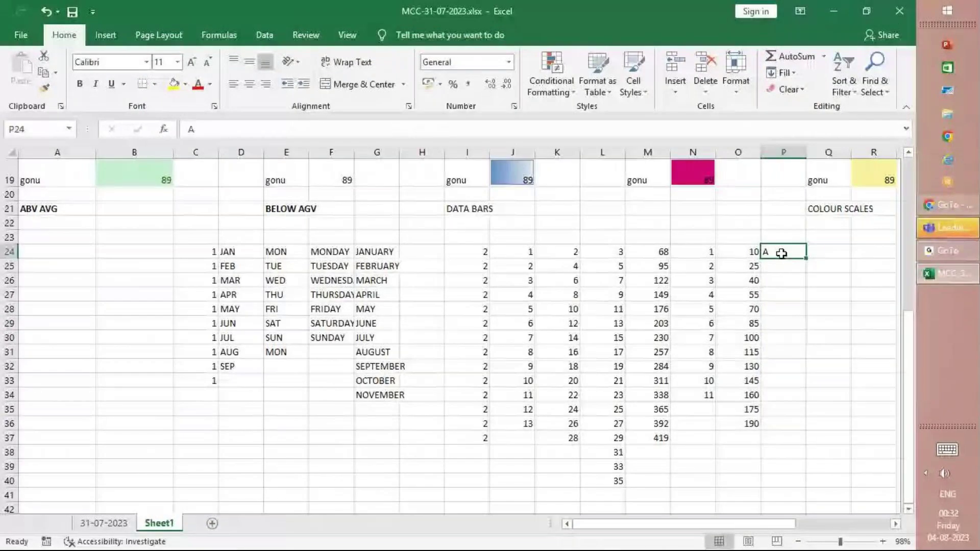
double_click(805, 258)
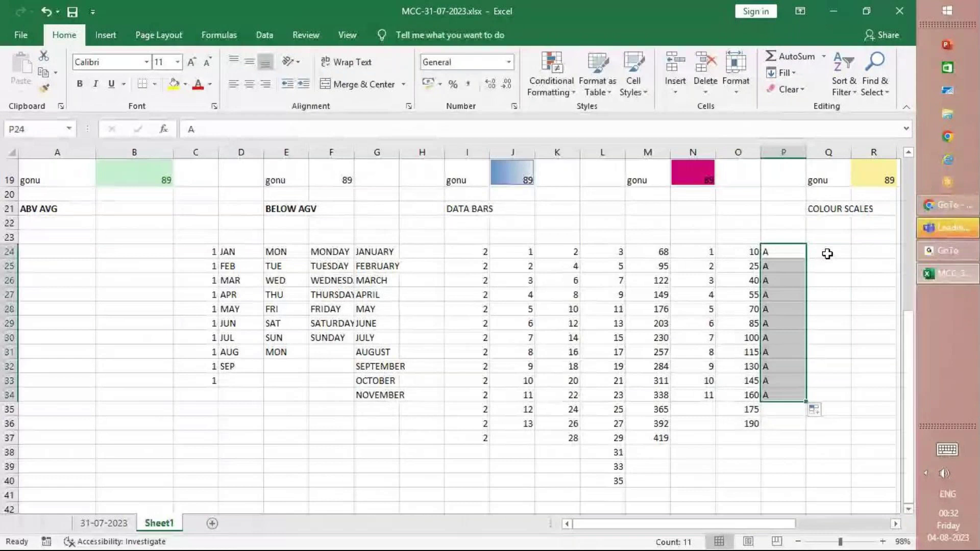
Step: Select cell Q24 and open the Custom Lists dialog from the advanced Excel options
click(828, 253)
click(21, 35)
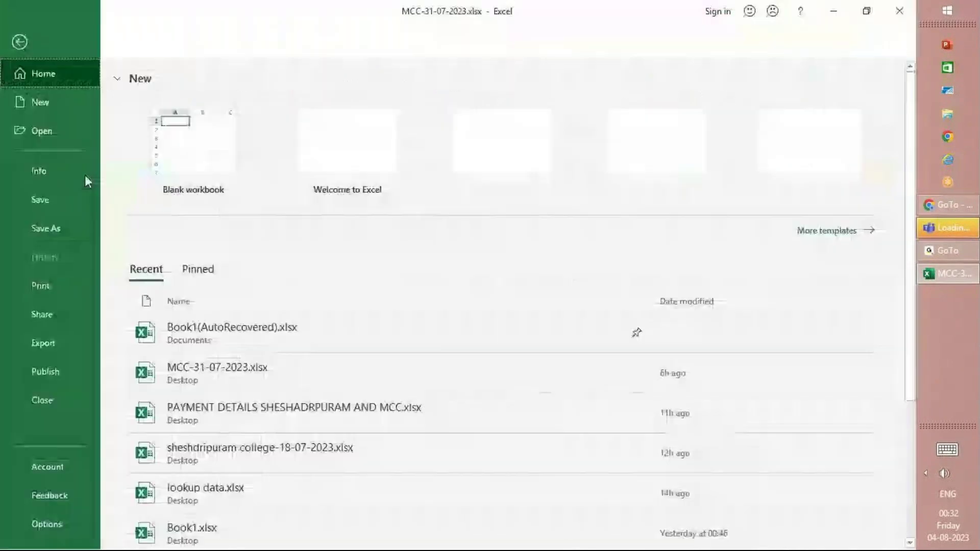
click(57, 526)
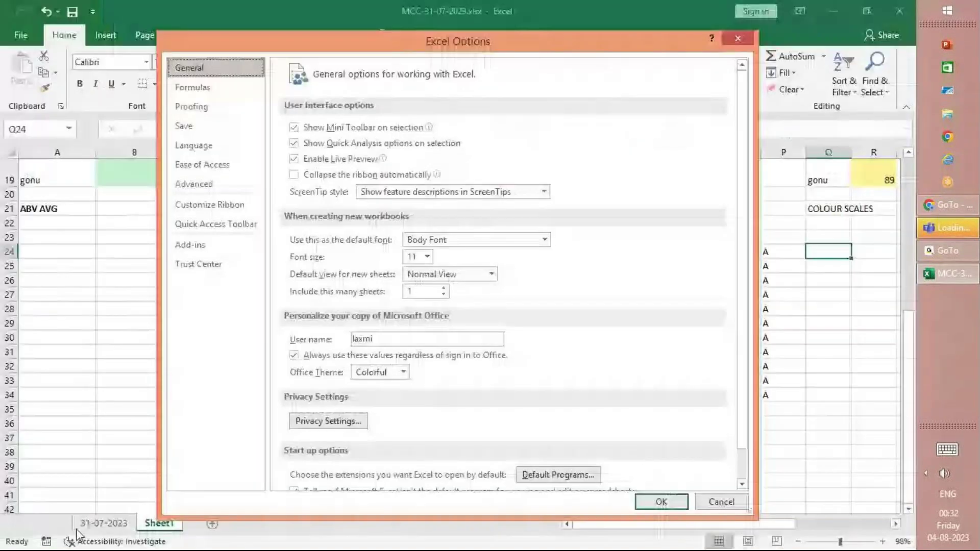
click(194, 184)
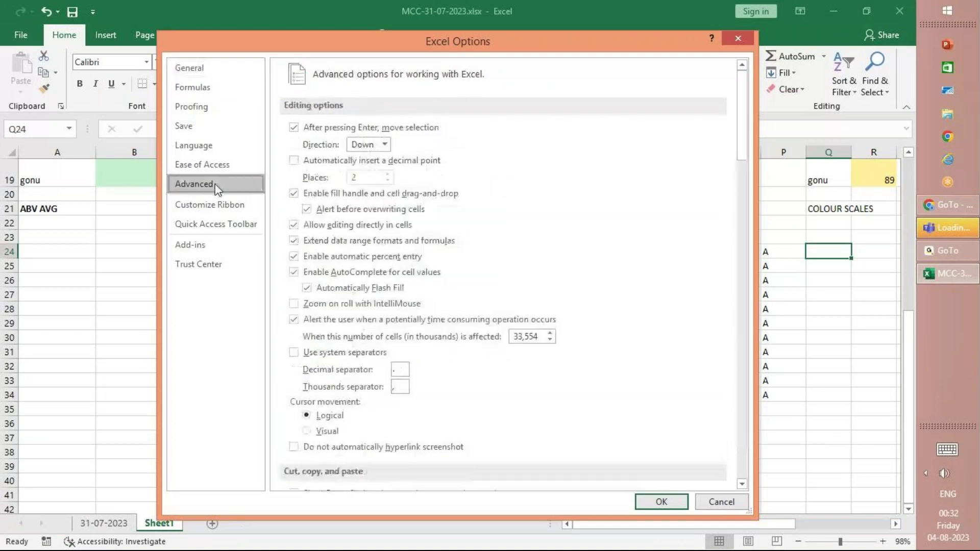
scroll(430, 464, down, 8)
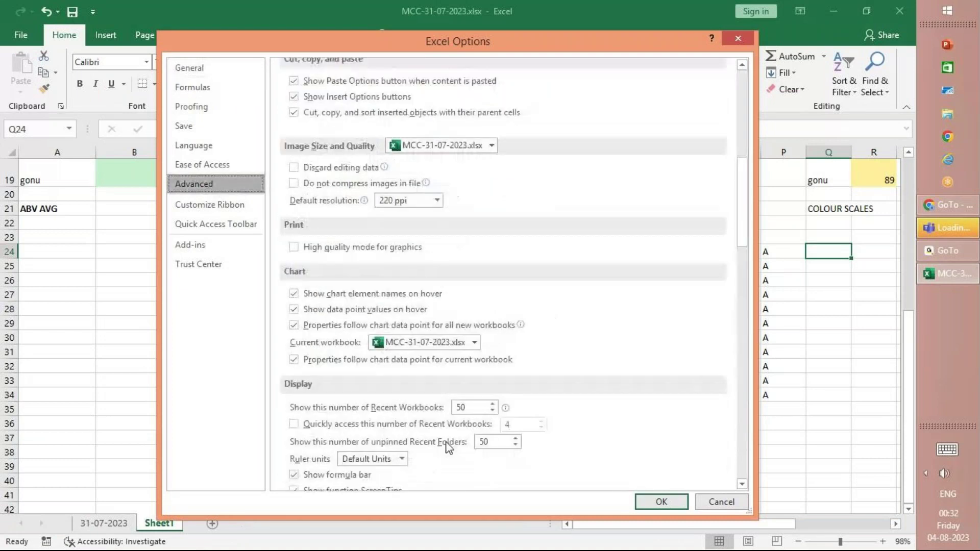
scroll(382, 391, down, 20)
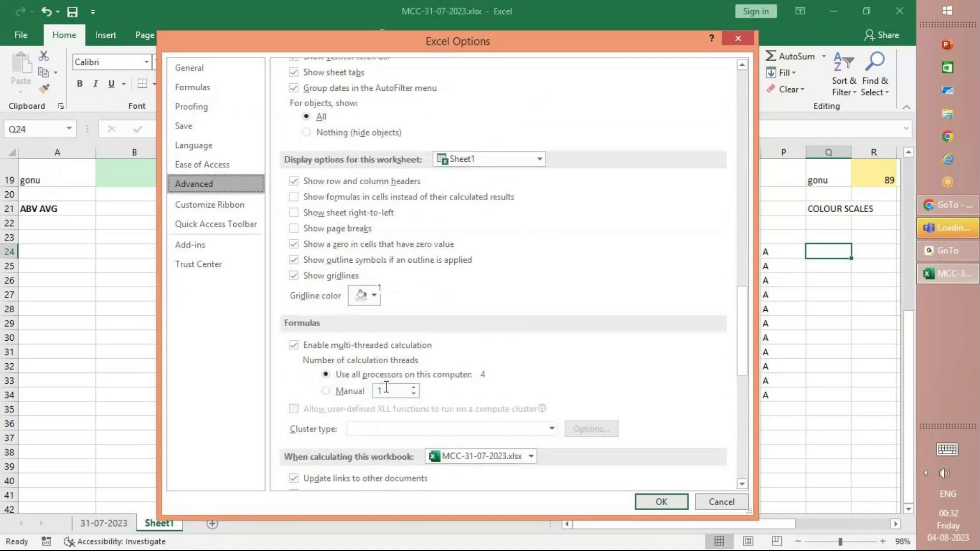
scroll(385, 386, down, 3)
click(490, 379)
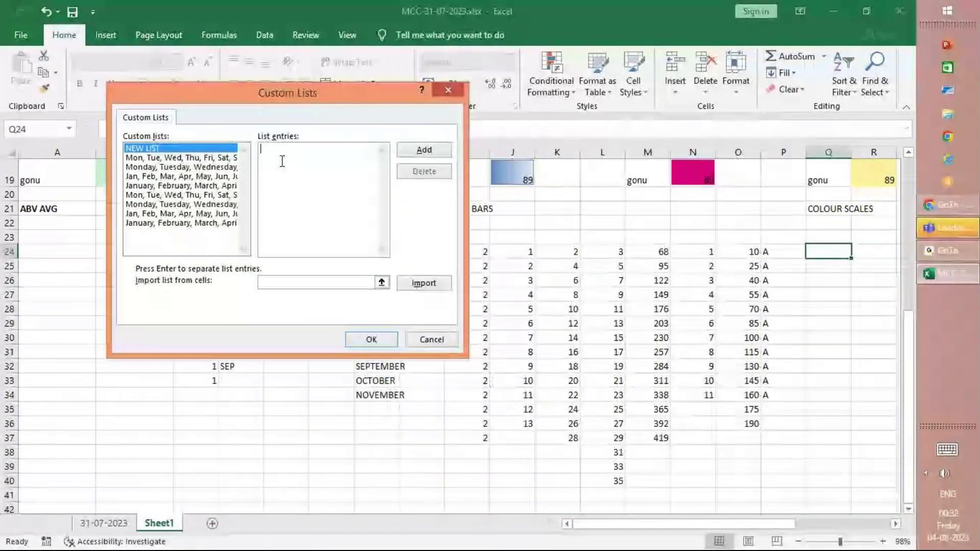
Step: Add a custom list with the letters A to K as separate entries and accept the options
click(319, 179)
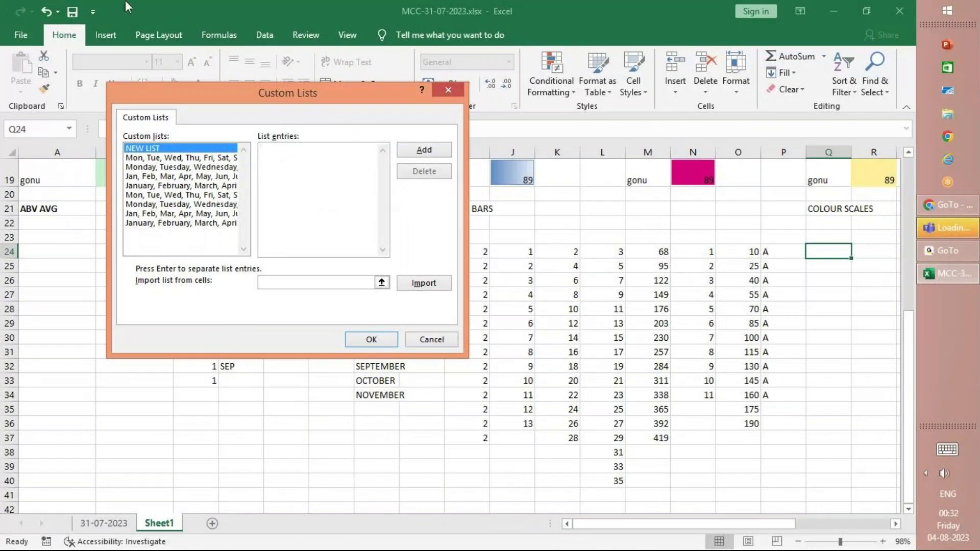
text(A )
text(B)
key(Return)
text(C)
key(Return)
text(D)
key(Return)
text(E)
key(Return)
text(F)
key(Return)
text(G H I J K)
click(424, 149)
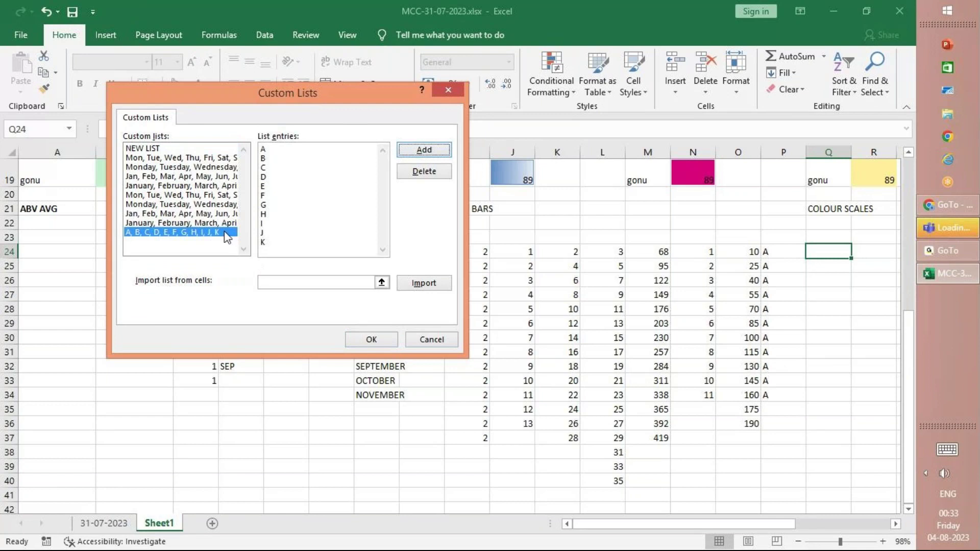
click(370, 340)
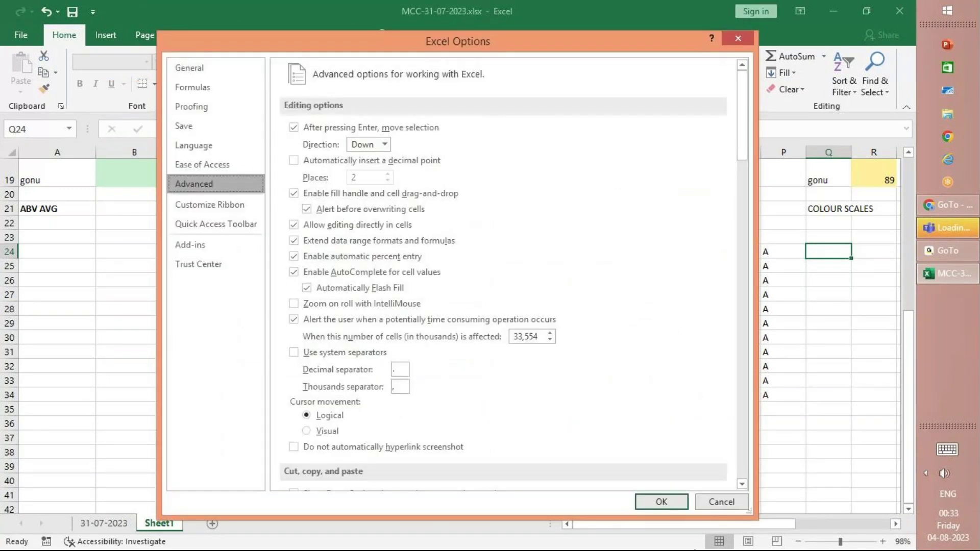
click(661, 502)
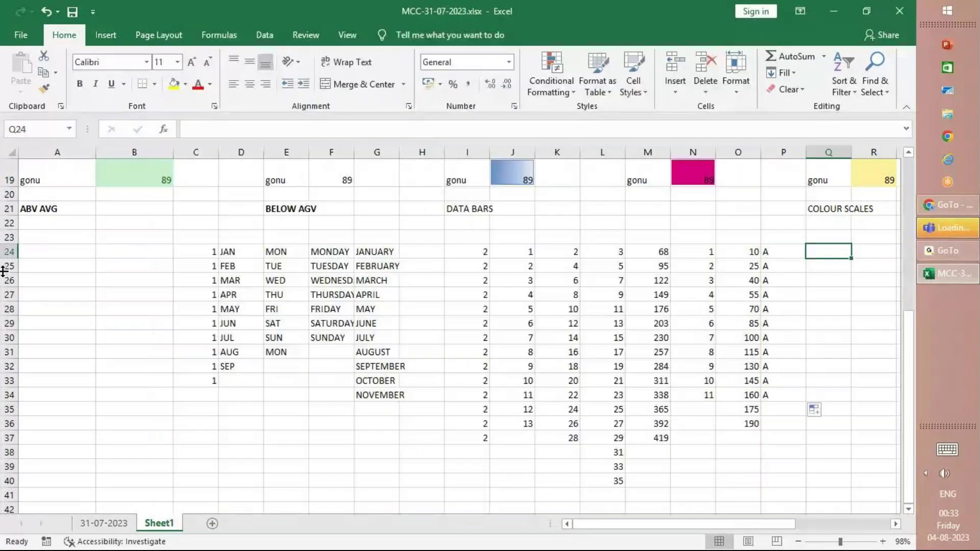
Step: Enter A in cell Q24 and fill the custom letter list down to Q36
text(A)
key(Return)
click(840, 252)
drag(851, 258, 850, 426)
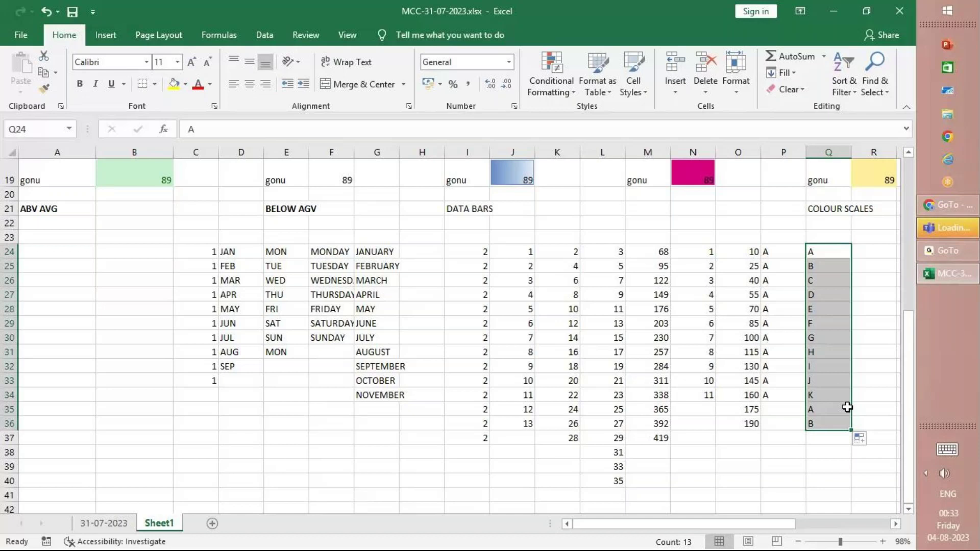
click(824, 390)
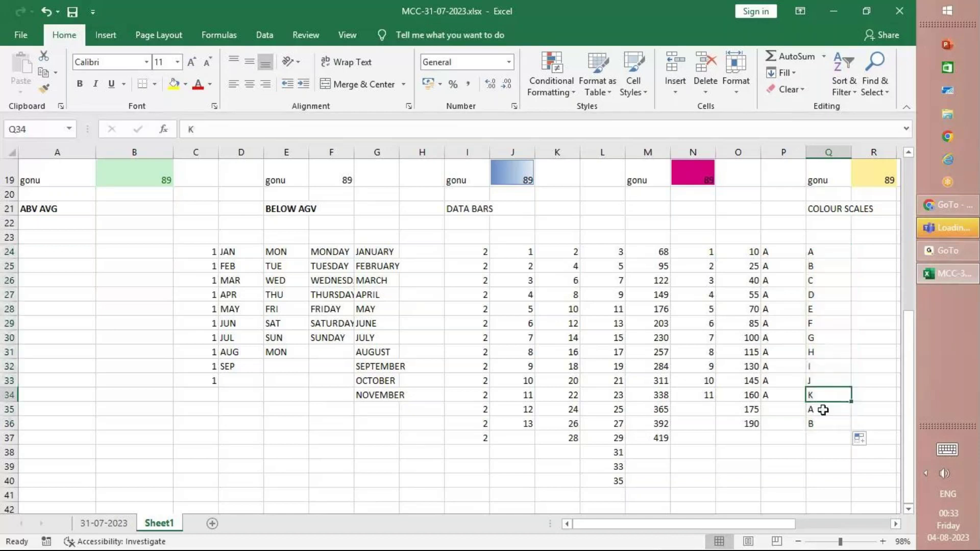
click(822, 409)
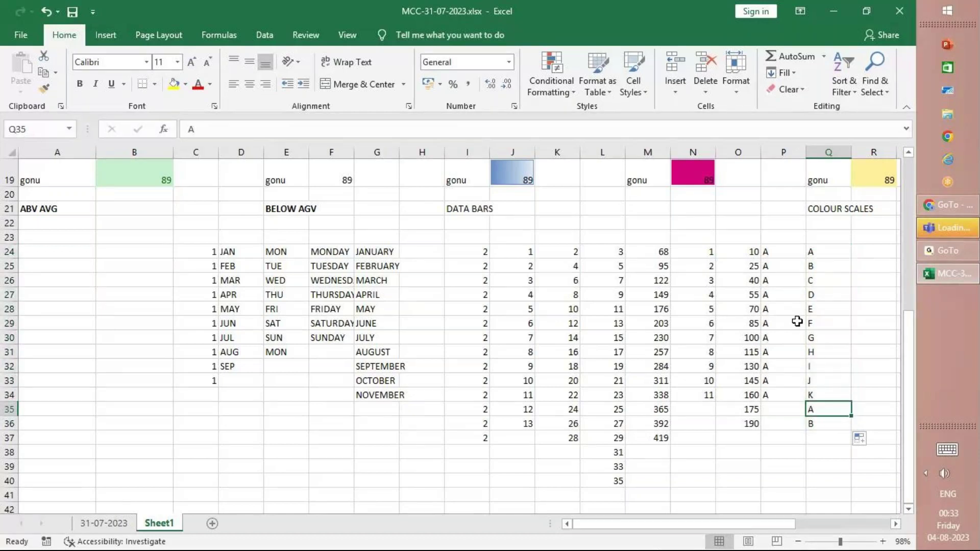
Step: Extend the custom letter list from Q24 down to Q56 and check where the sequence restarts
drag(821, 251, 853, 547)
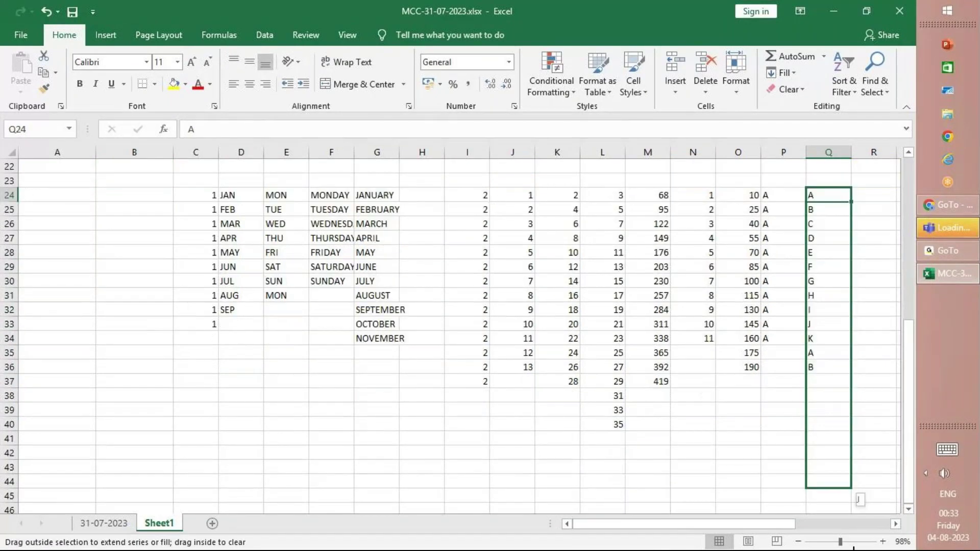
drag(853, 548, 853, 548)
scroll(894, 383, up, 4)
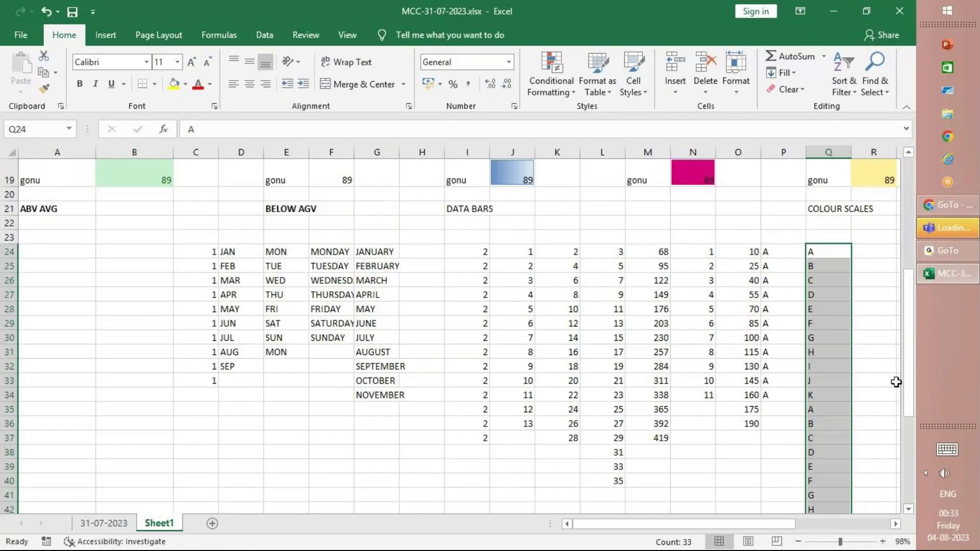
scroll(895, 383, down, 3)
click(821, 253)
click(821, 414)
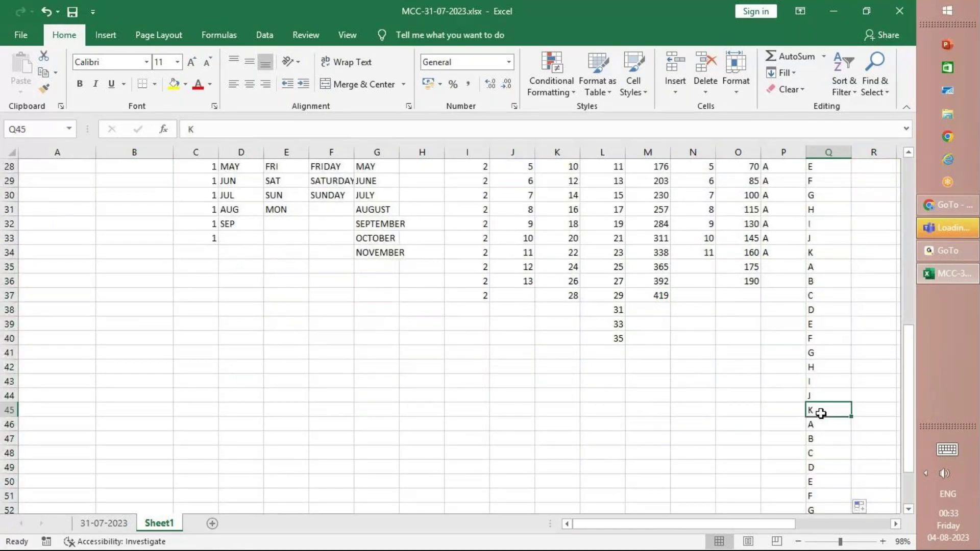
scroll(821, 414, up, 3)
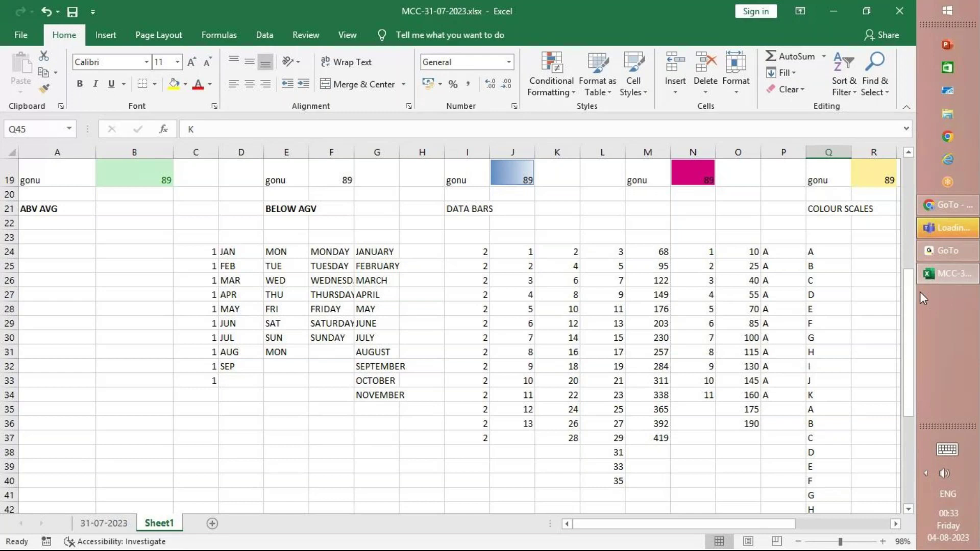
click(813, 397)
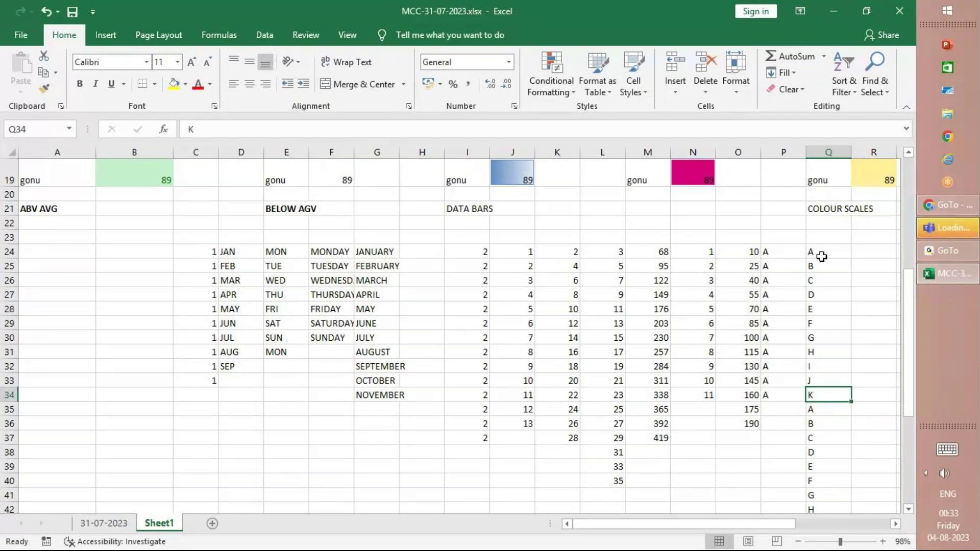
Step: Reopen the Custom Lists dialog from the General section of the advanced options, review the lists, and close it
click(954, 247)
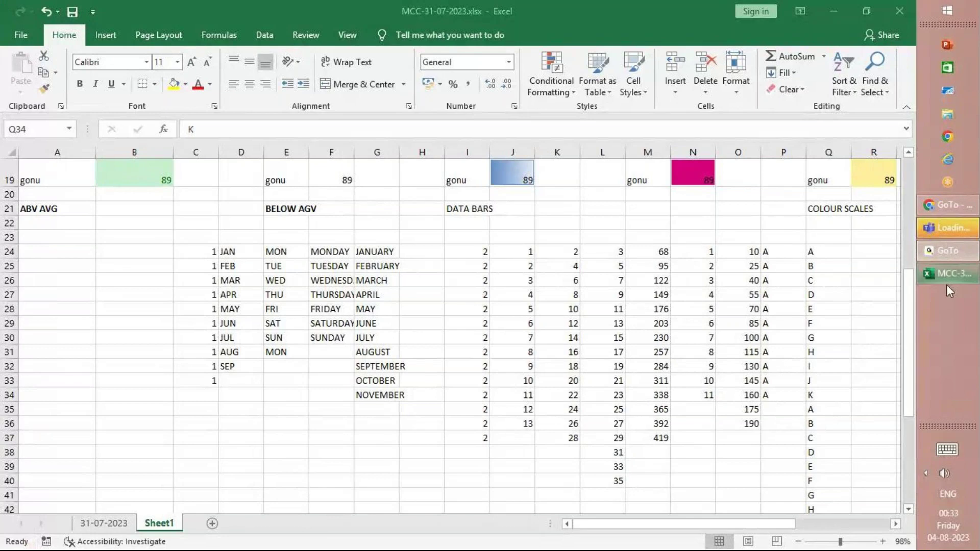
click(14, 32)
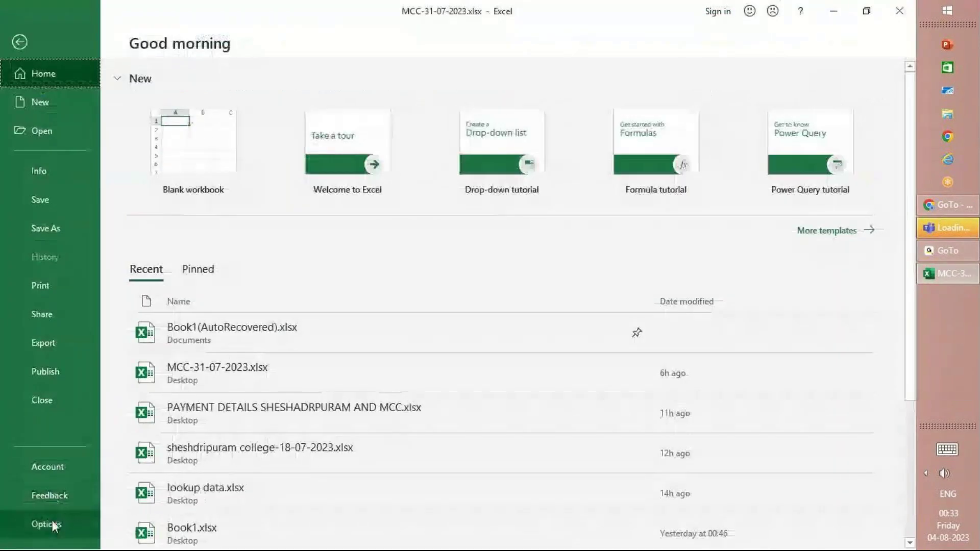
click(49, 498)
click(55, 527)
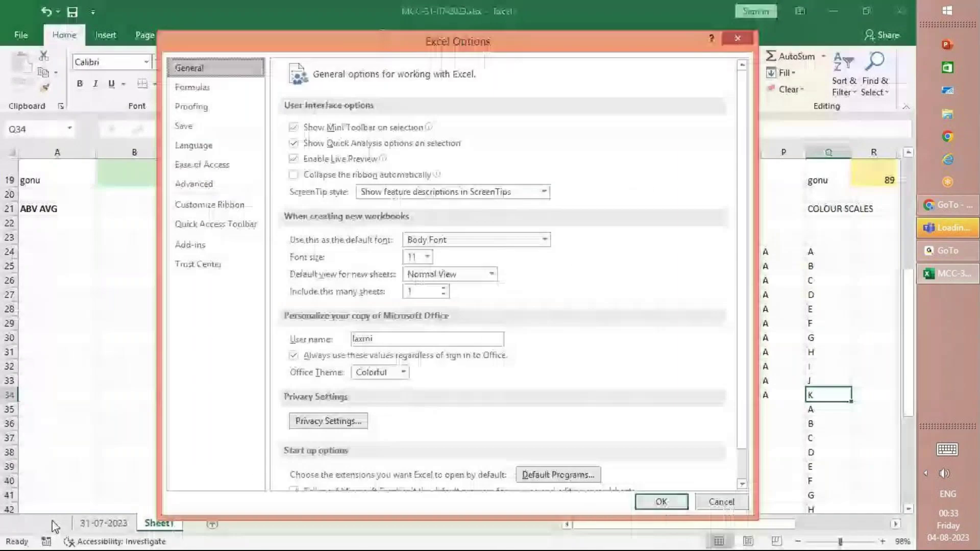
click(220, 186)
scroll(427, 314, down, 5)
scroll(427, 315, down, 5)
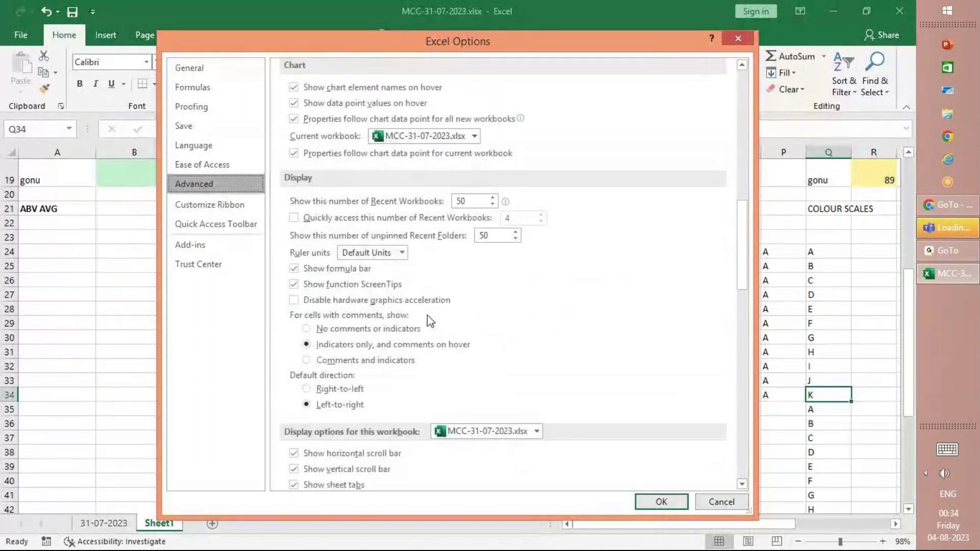
scroll(427, 317, down, 10)
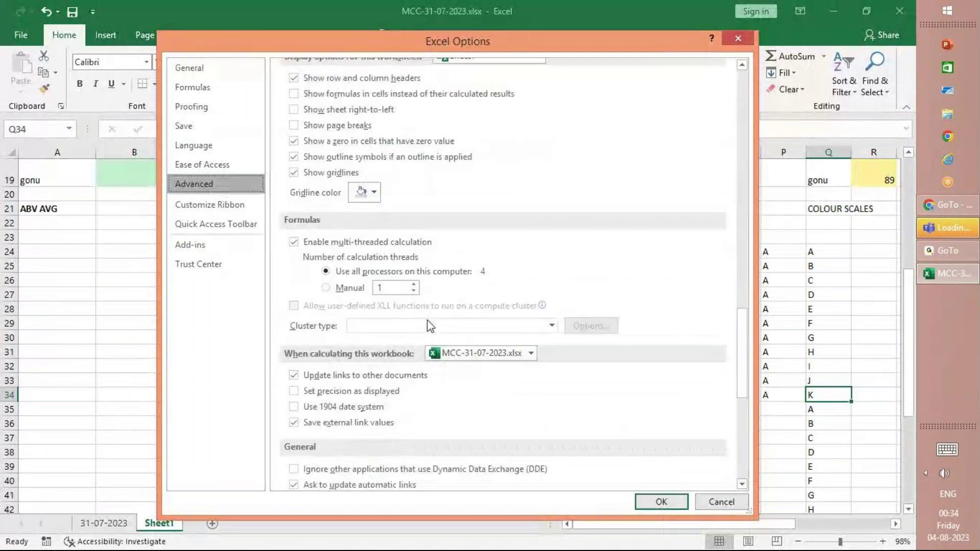
scroll(276, 332, down, 3)
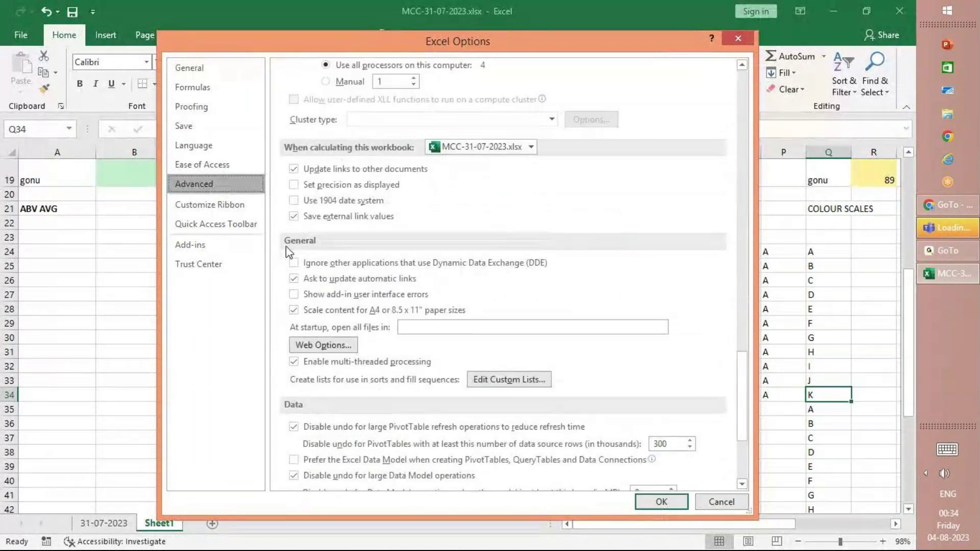
click(522, 381)
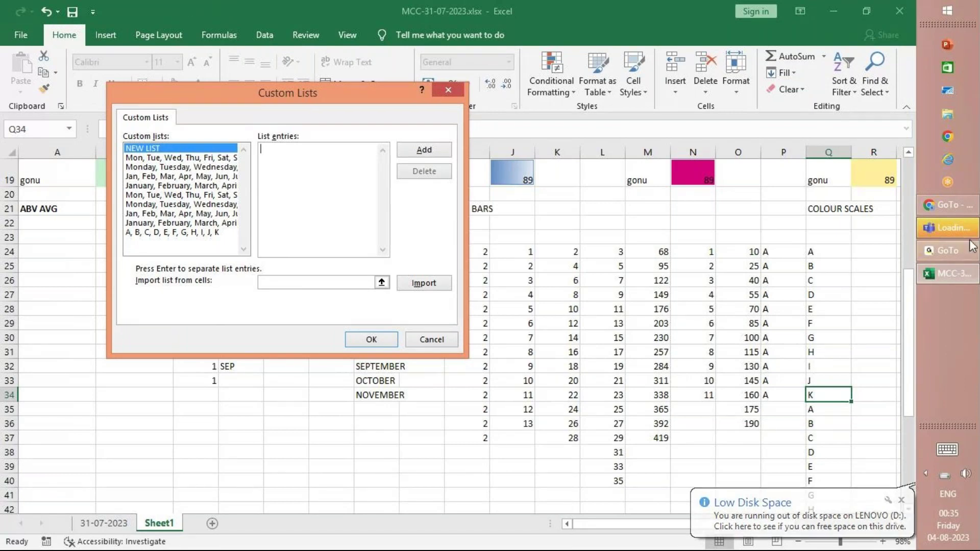
click(939, 258)
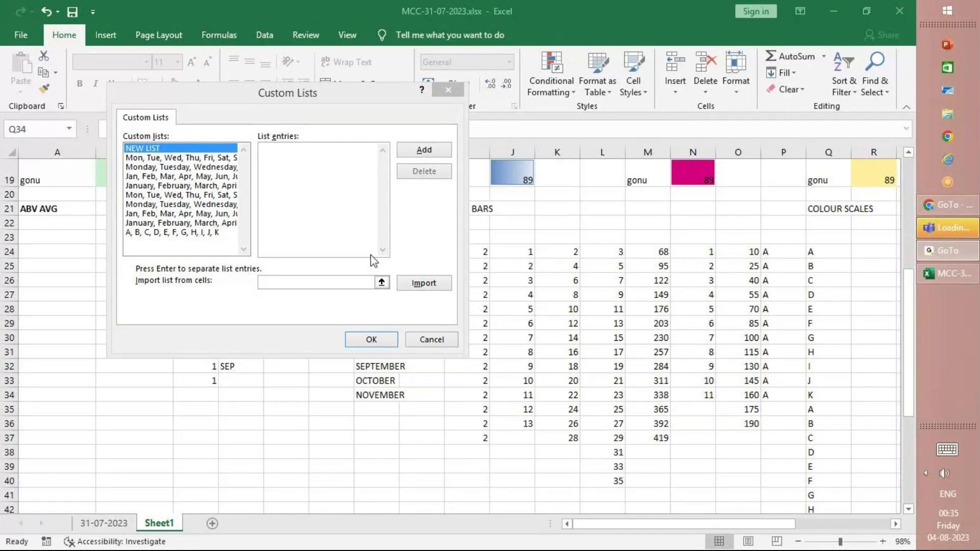
click(933, 273)
click(456, 90)
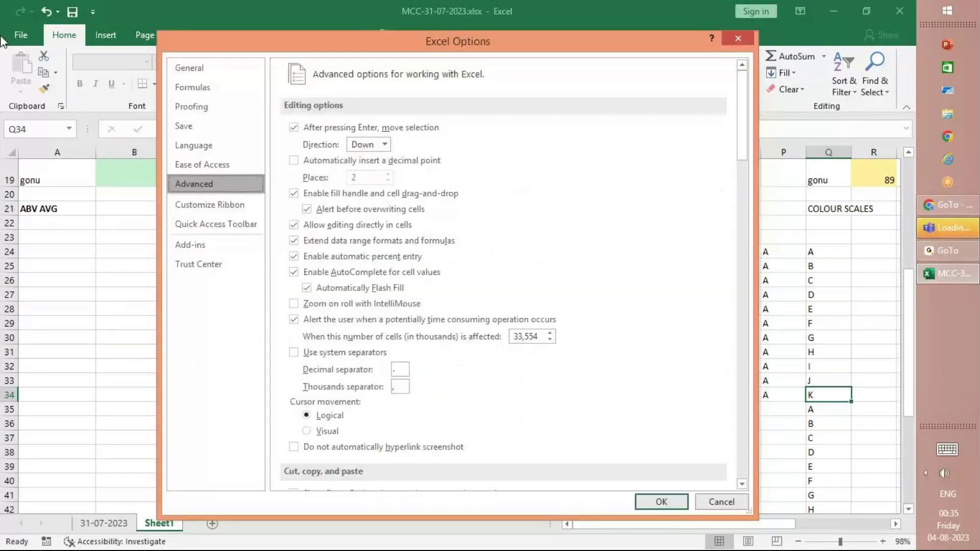
Step: Close the Excel options, revisit the Advanced options list from its beginning, and close the dialog again without changes
click(739, 39)
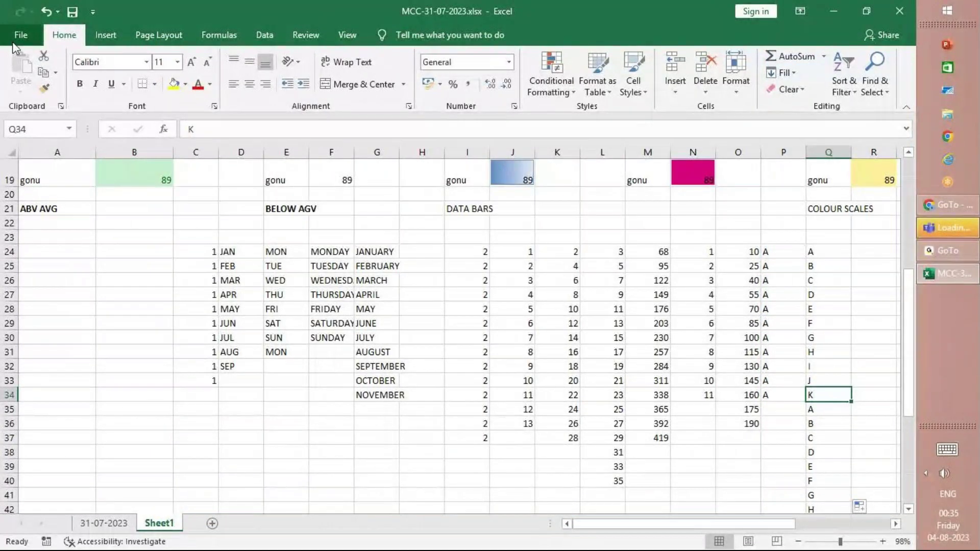
click(16, 38)
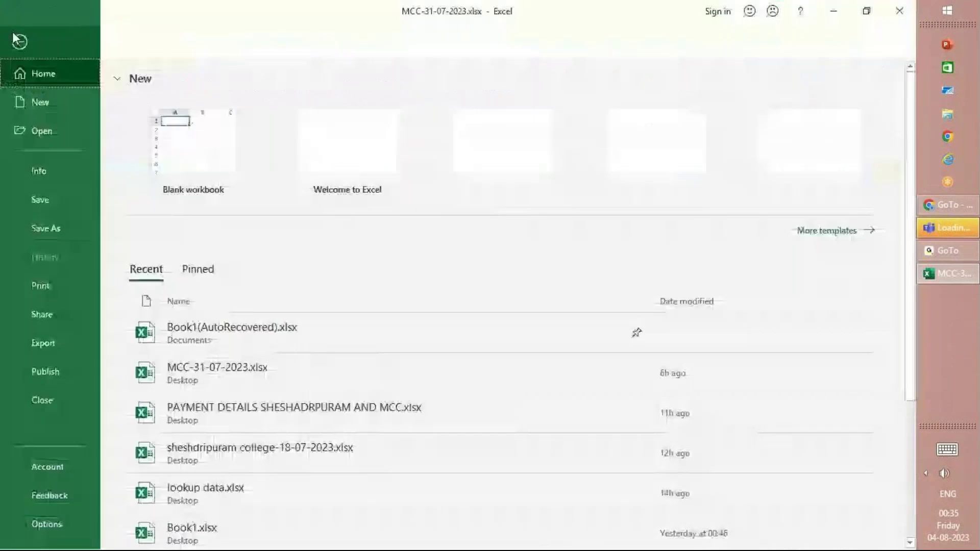
click(64, 517)
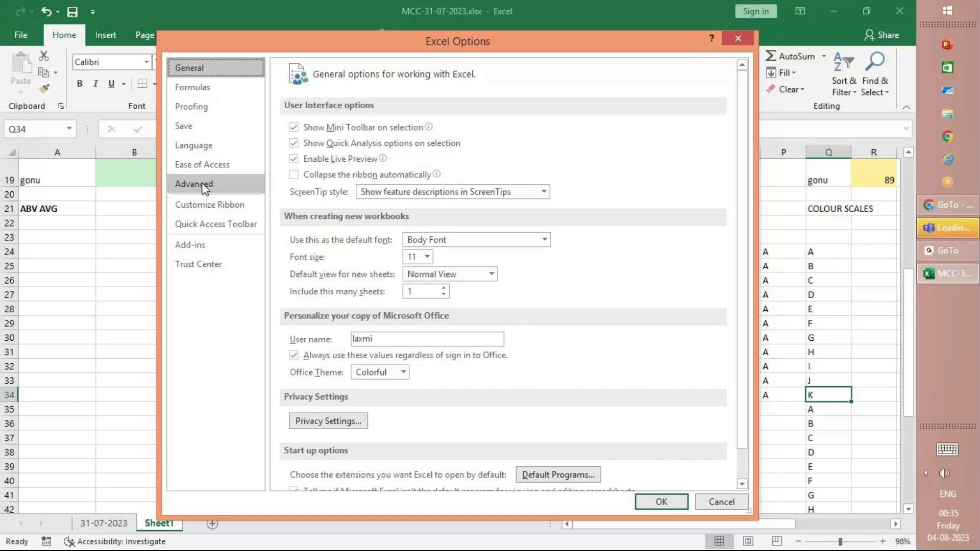
click(203, 186)
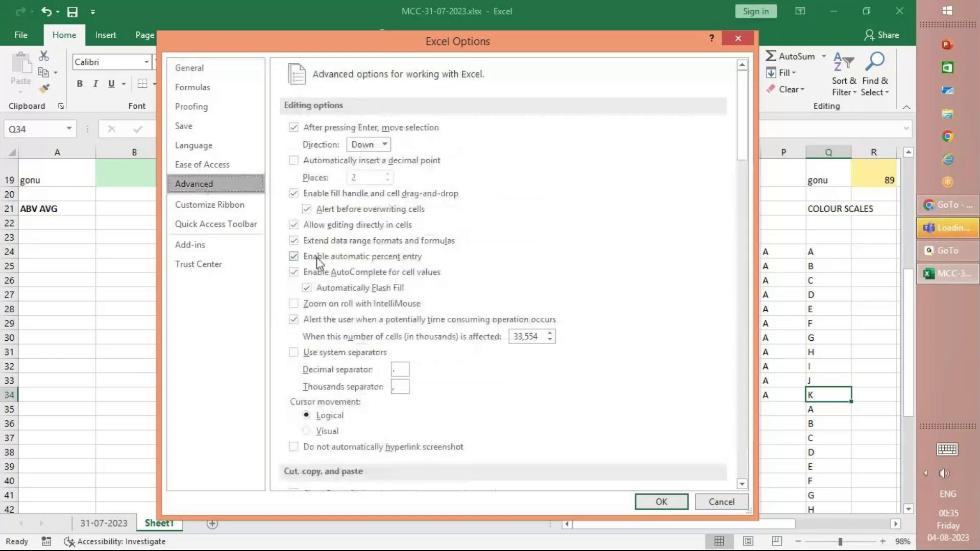
scroll(357, 307, down, 10)
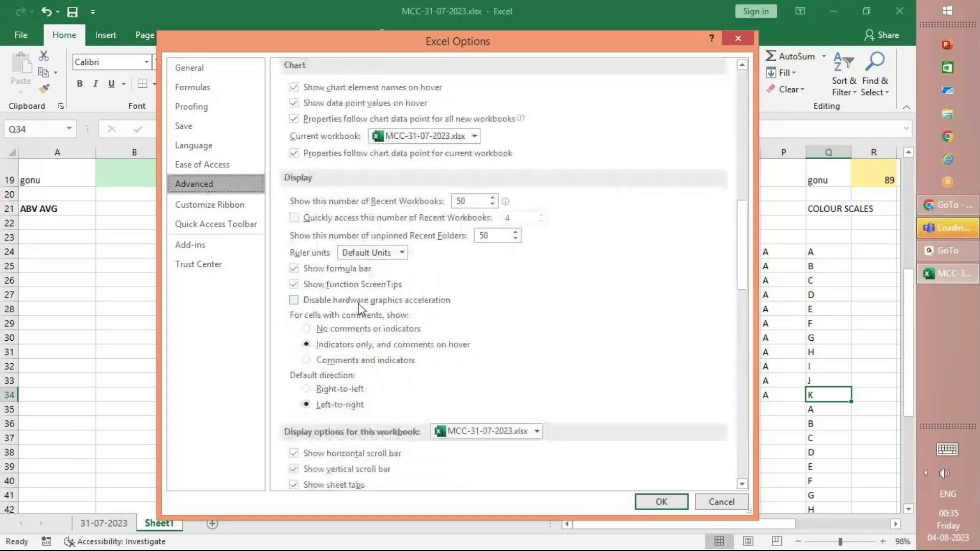
scroll(360, 307, down, 15)
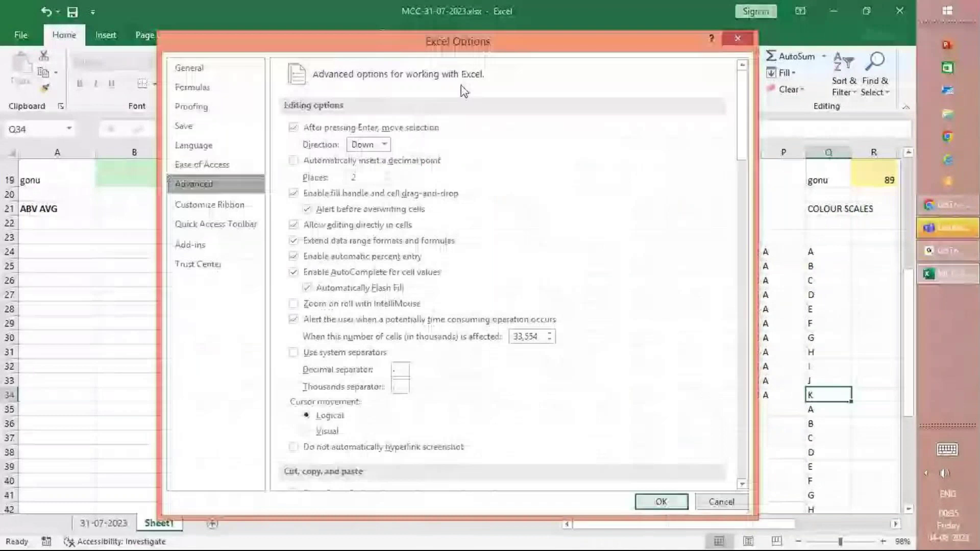
click(736, 39)
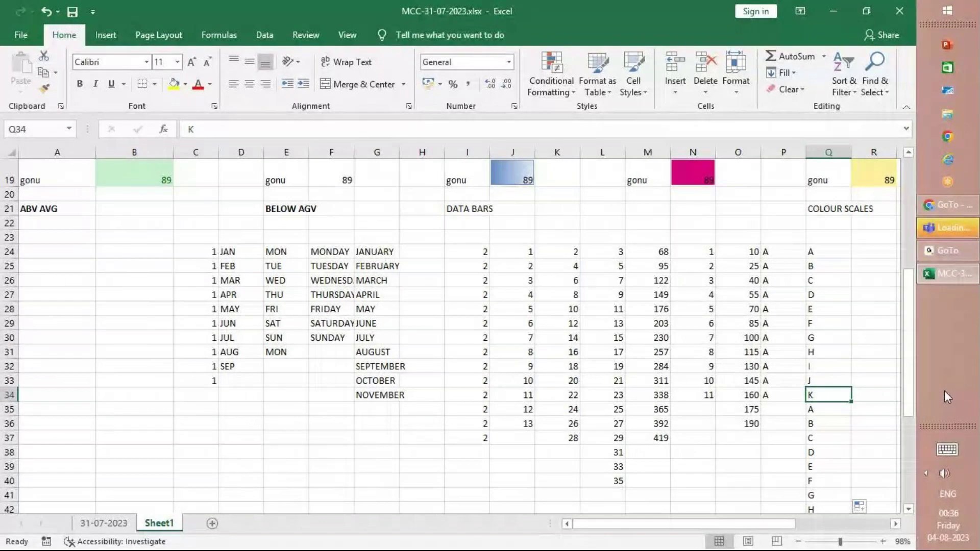
Step: Clear the conditional formatting rules from the marks in B14:B19 only
mouse_move(947, 273)
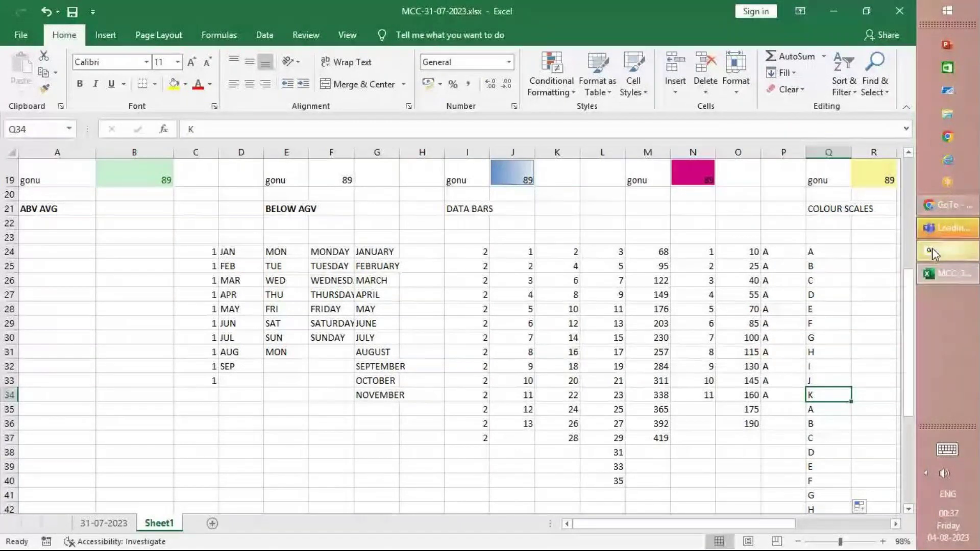
scroll(250, 282, down, 6)
click(249, 291)
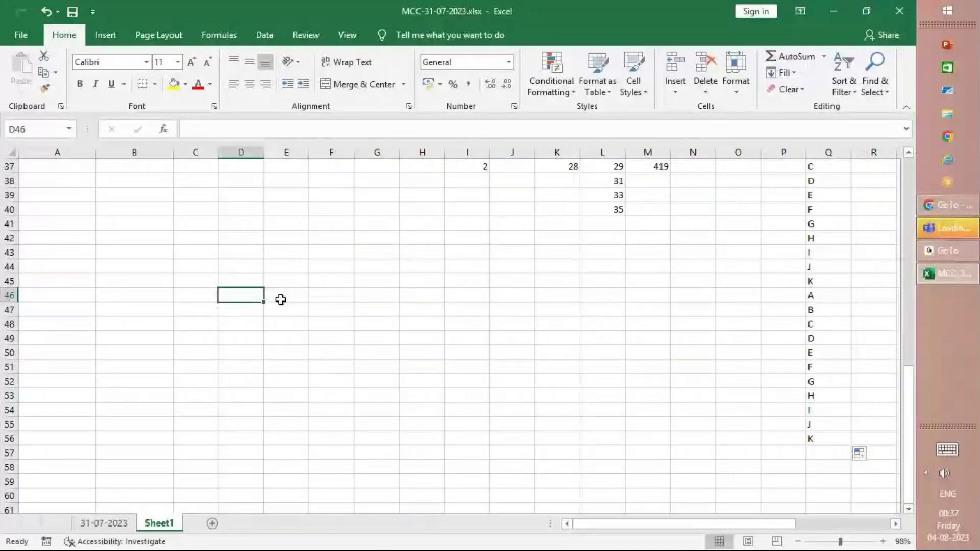
scroll(209, 291, up, 12)
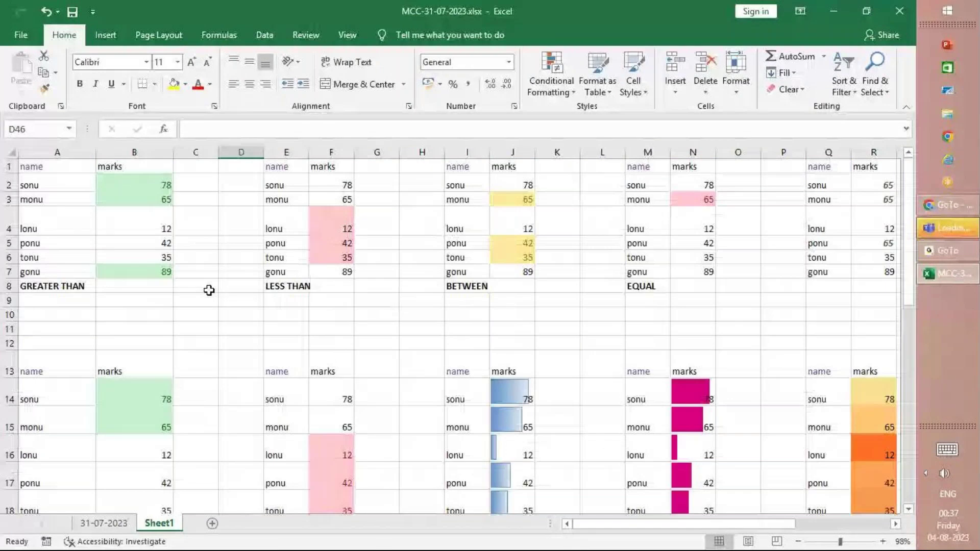
scroll(209, 290, down, 3)
drag(138, 240, 150, 379)
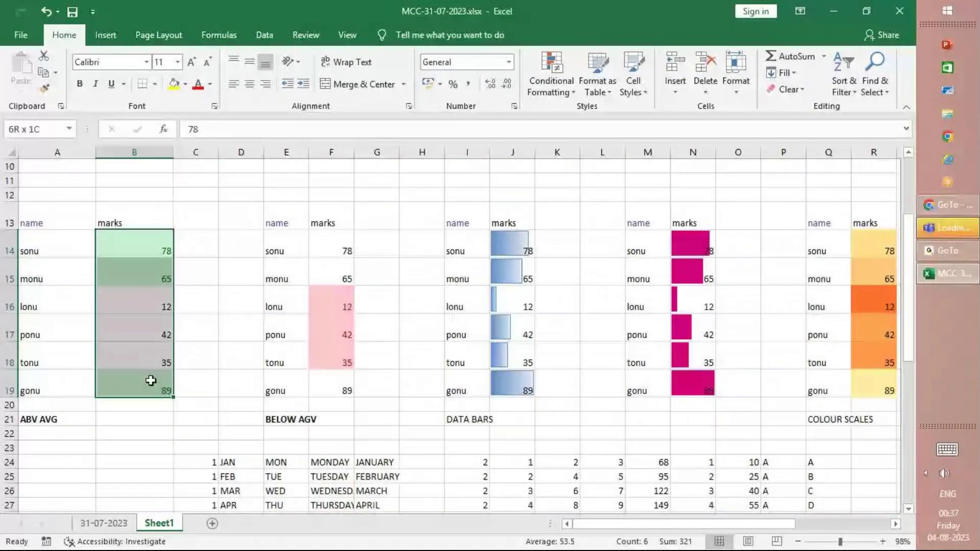
click(551, 82)
mouse_move(566, 288)
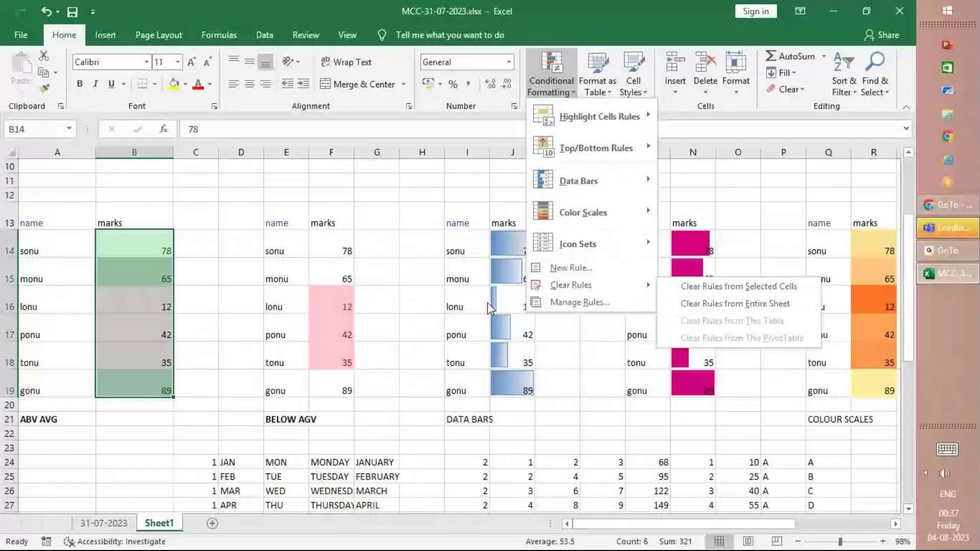
click(725, 287)
click(245, 304)
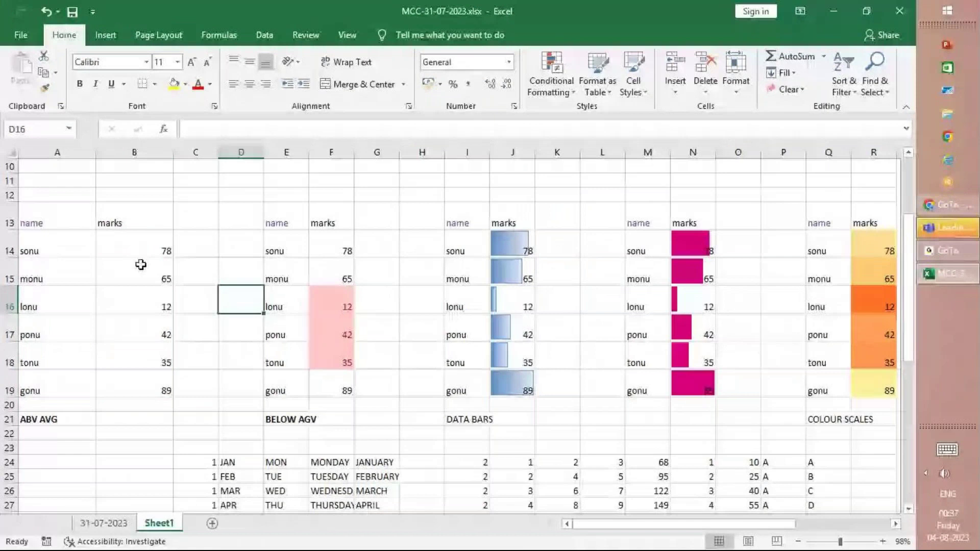
Step: Copy the name and marks table in A13:B19 and paste it at A62
drag(51, 223, 127, 390)
key(ctrl+c)
scroll(125, 351, down, 20)
scroll(125, 350, up, 9)
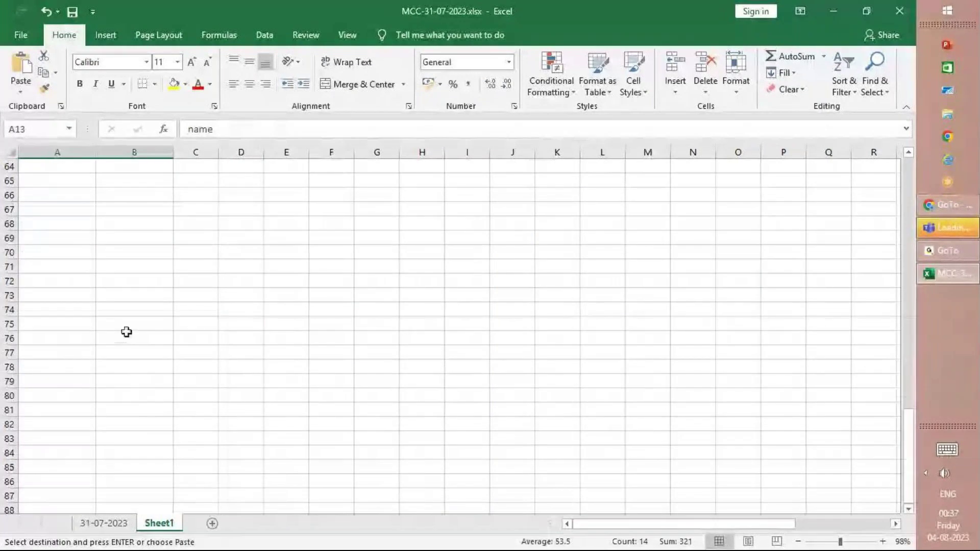
click(79, 261)
key(ctrl+v)
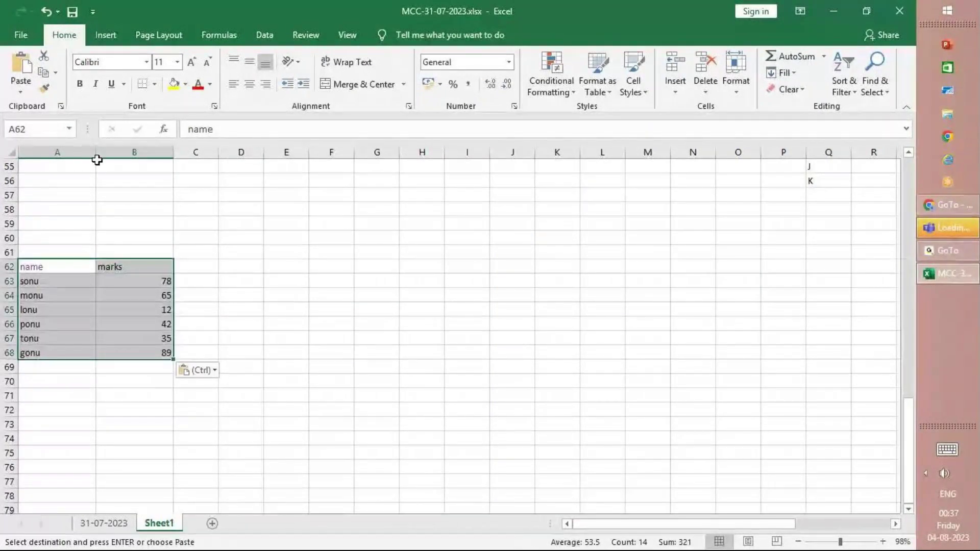
Step: Narrow column A slightly, autofit column B to its contents, and leave copy mode
drag(97, 160, 91, 159)
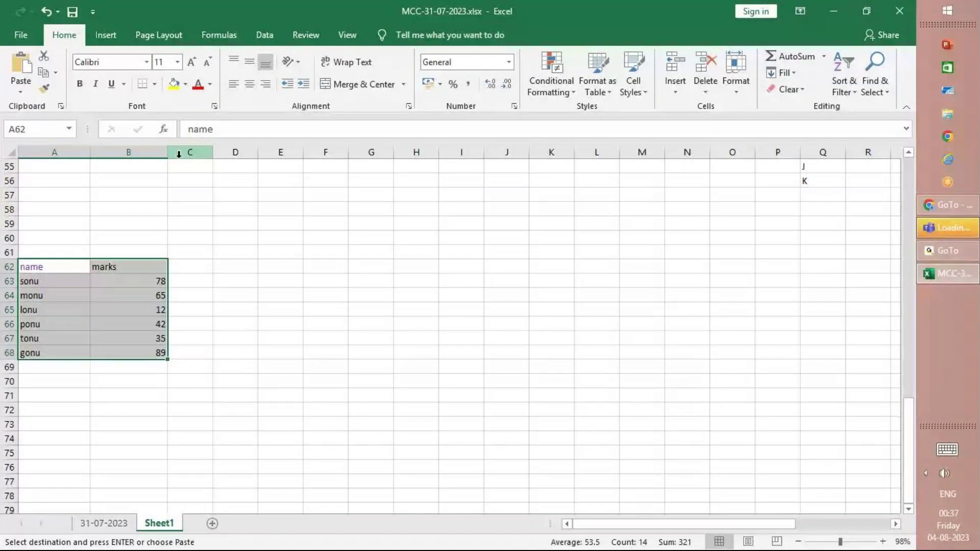
double_click(168, 153)
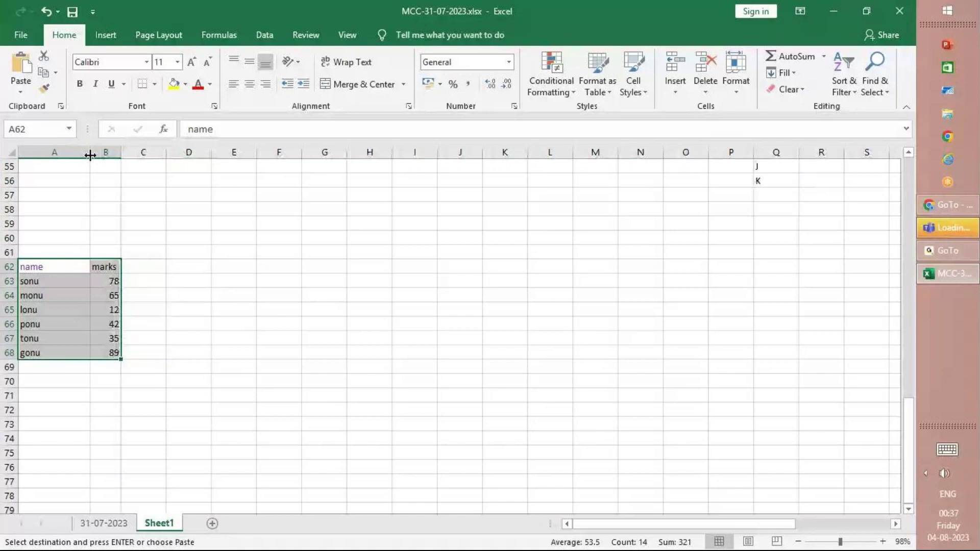
scroll(123, 237, up, 18)
click(57, 341)
key(Escape)
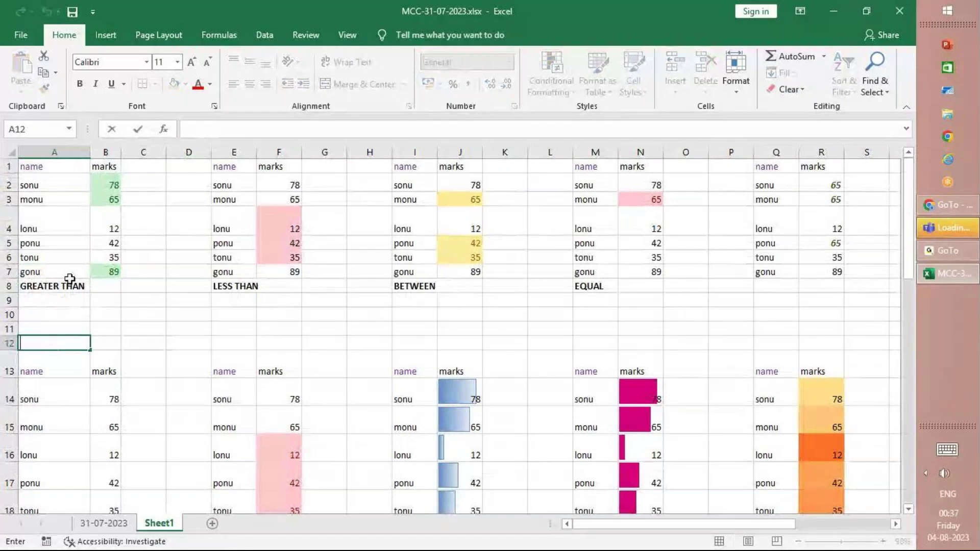
Step: Wrap the text of the GREATER THAN label in A8 and narrow column A to about the width of the names
mouse_move(72, 285)
mouse_down()
mouse_move(78, 306)
mouse_move(75, 289)
mouse_up()
click(346, 62)
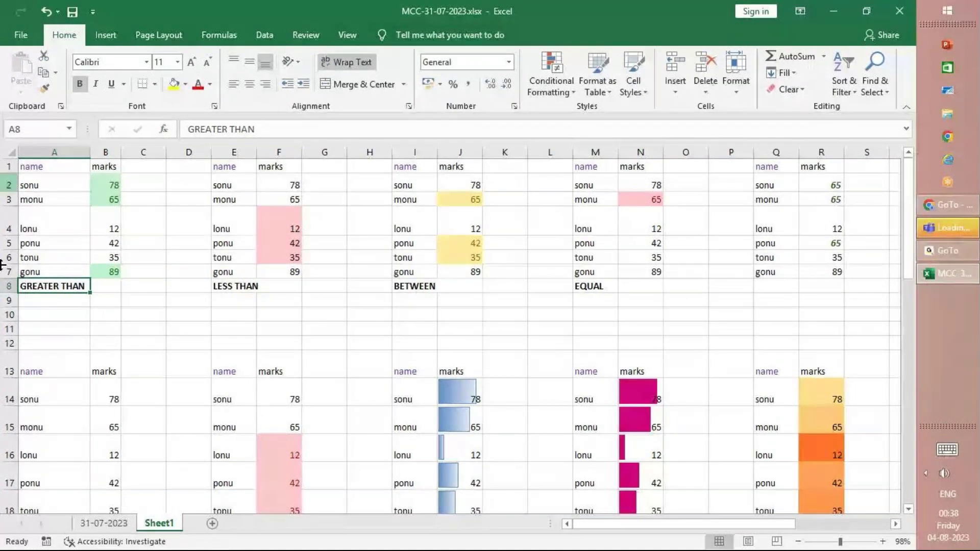
drag(90, 152, 65, 154)
Step: Sort the names in A63:A68 from A to Z, continuing with the current selection only
scroll(83, 437, down, 10)
scroll(85, 437, up, 7)
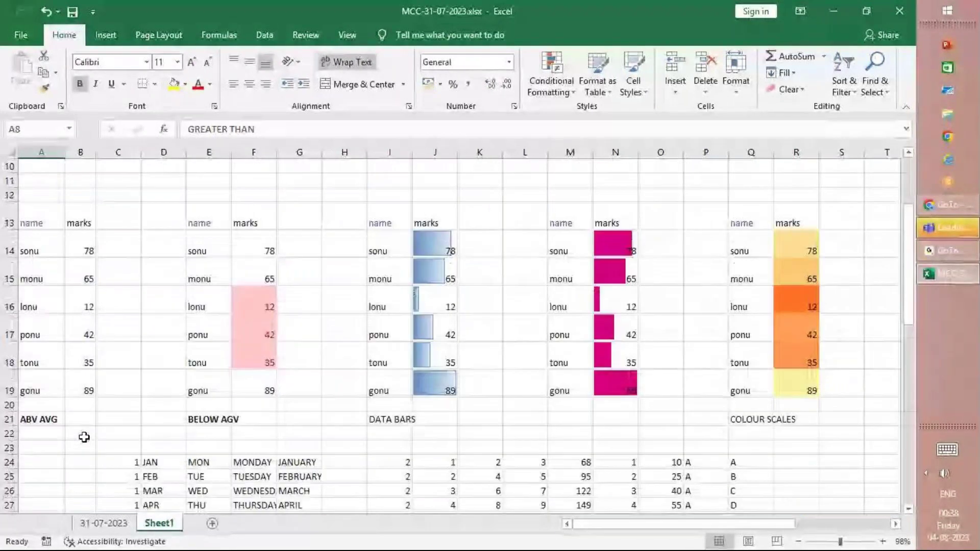
scroll(84, 437, down, 15)
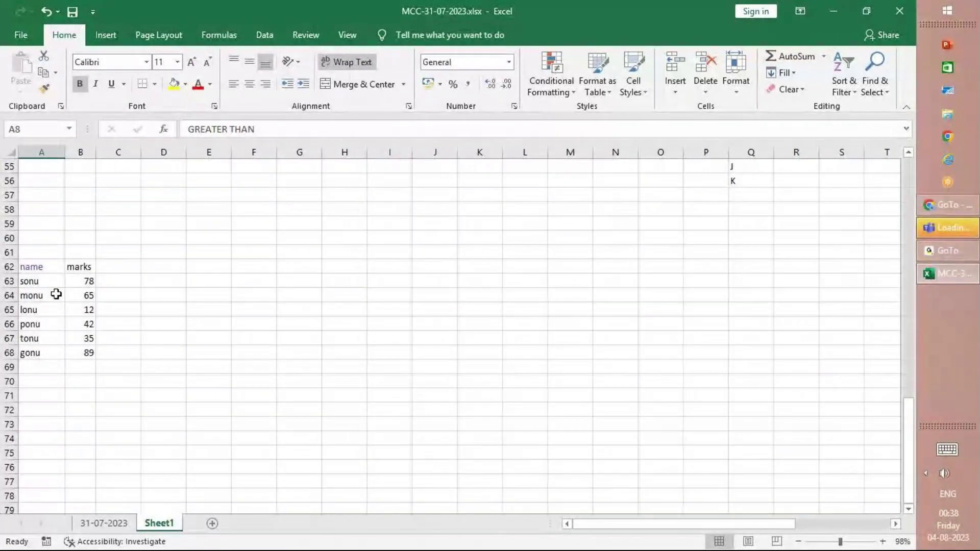
ctrl+scroll(66, 291, up, 2)
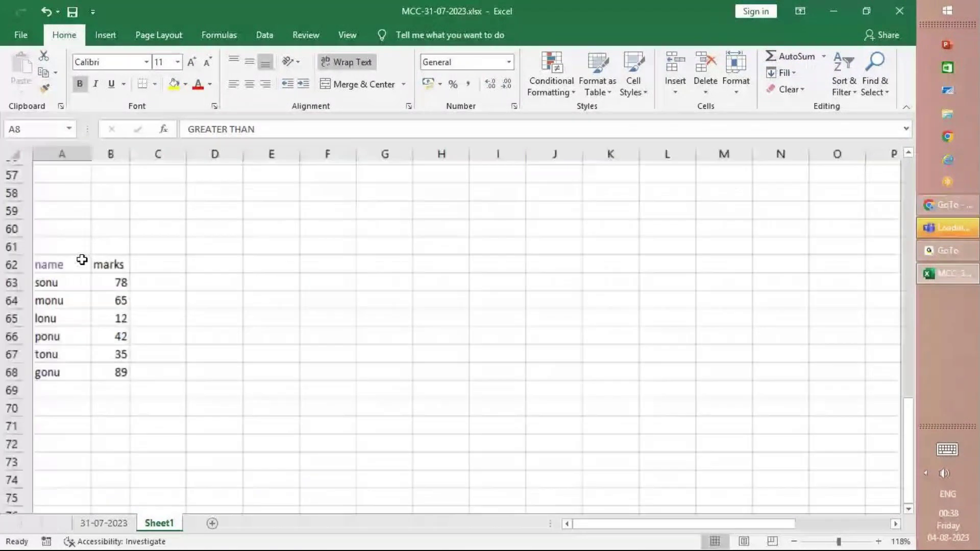
ctrl+scroll(82, 260, up, 5)
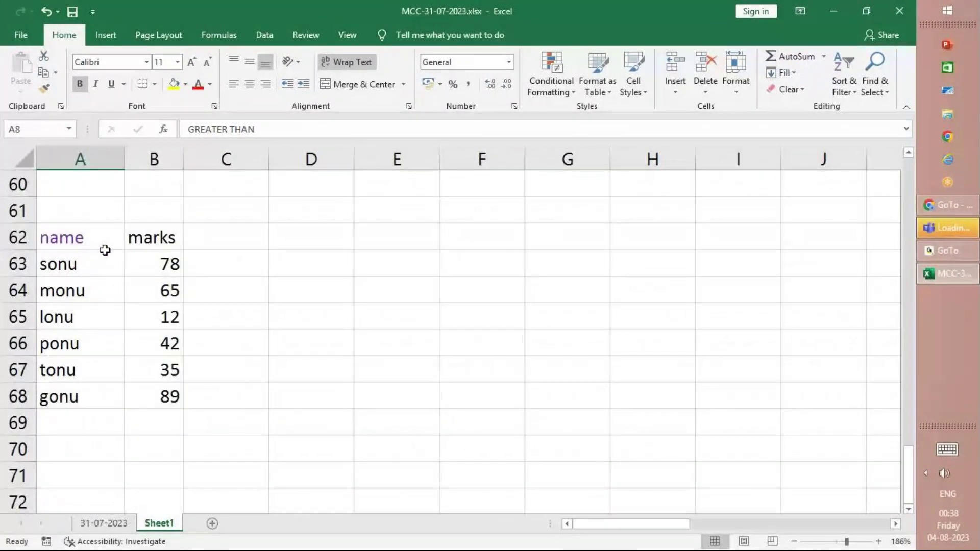
drag(104, 251, 98, 384)
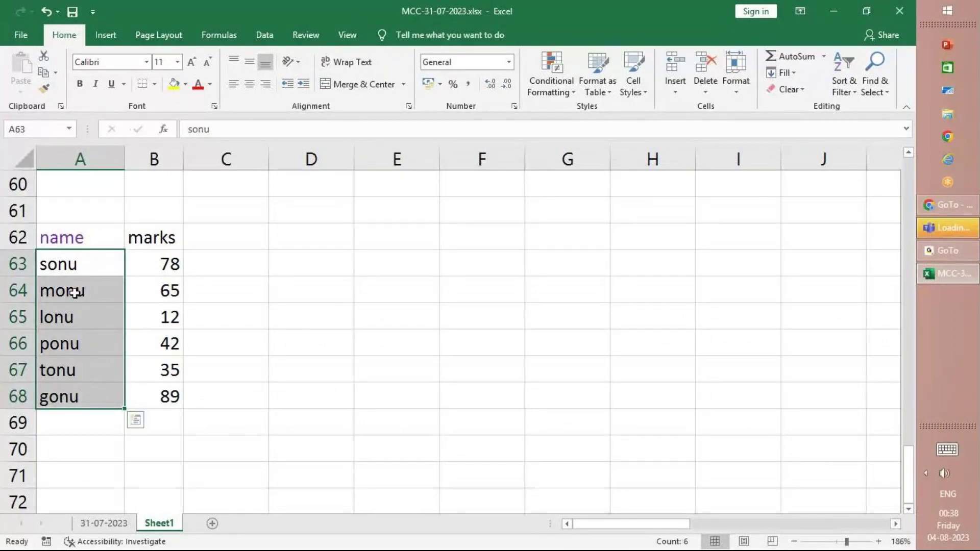
click(847, 90)
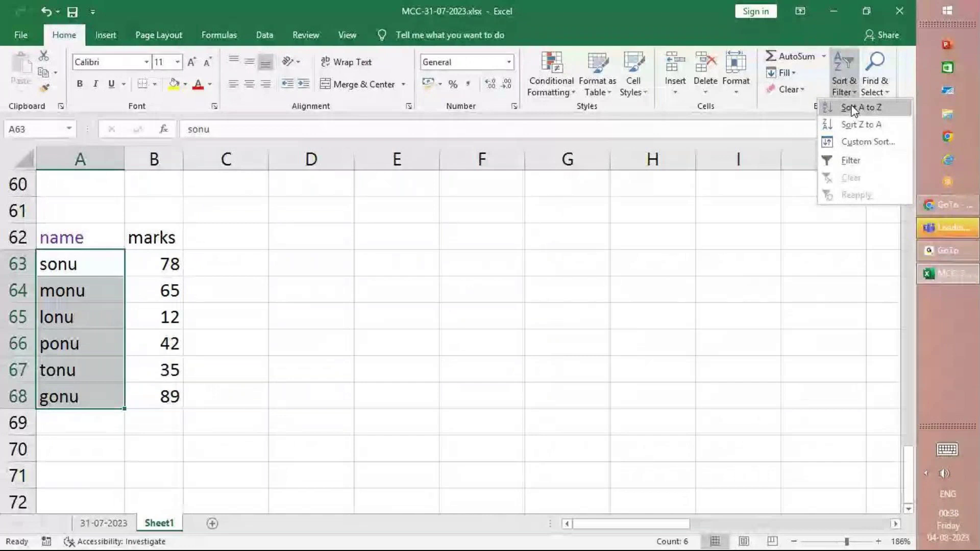
click(854, 108)
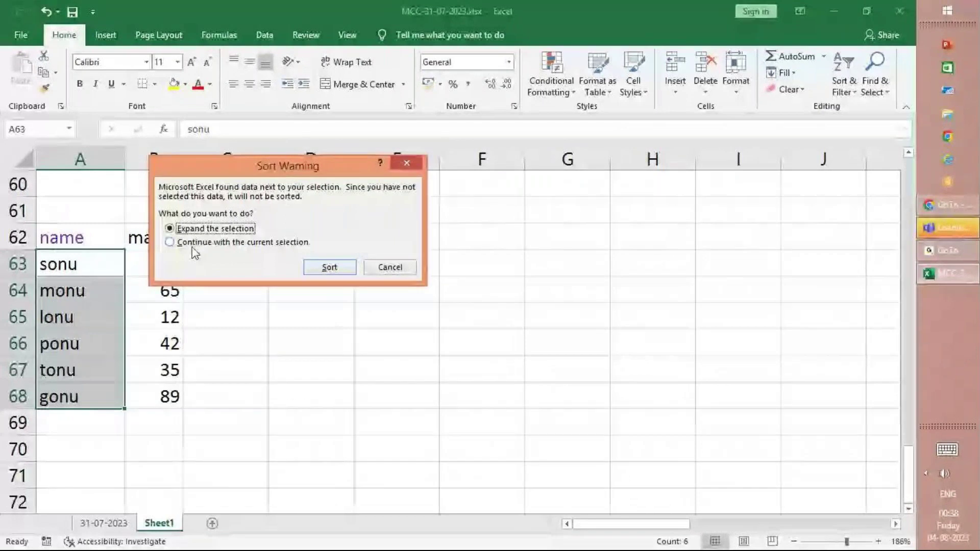
click(170, 243)
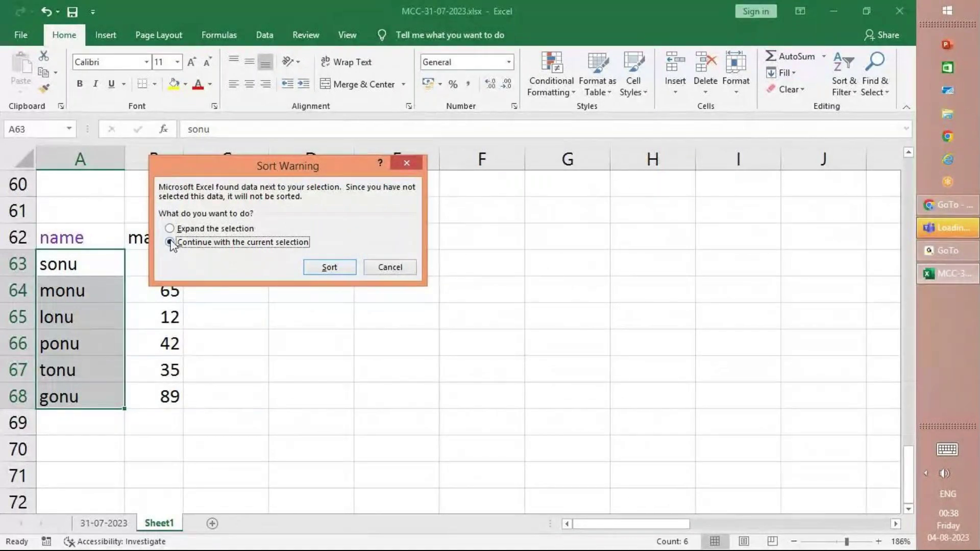
drag(287, 166, 453, 188)
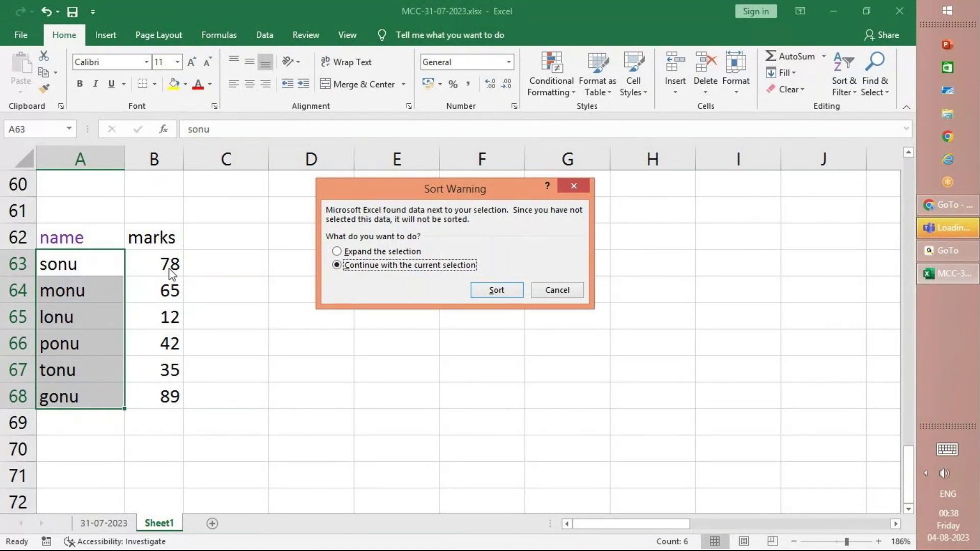
click(495, 290)
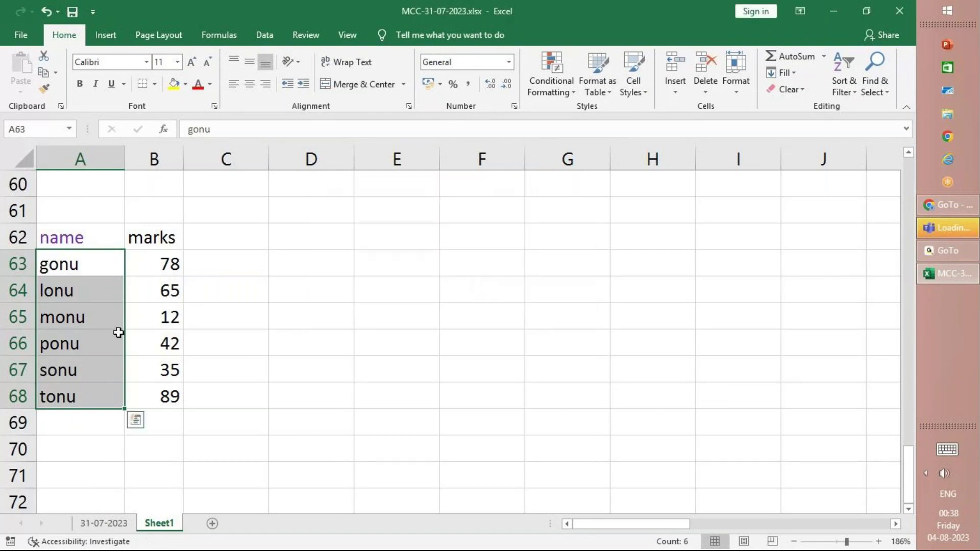
Step: Compare the sorted names with the marks beside them in B63:B68, and undo the names-only sort
click(97, 381)
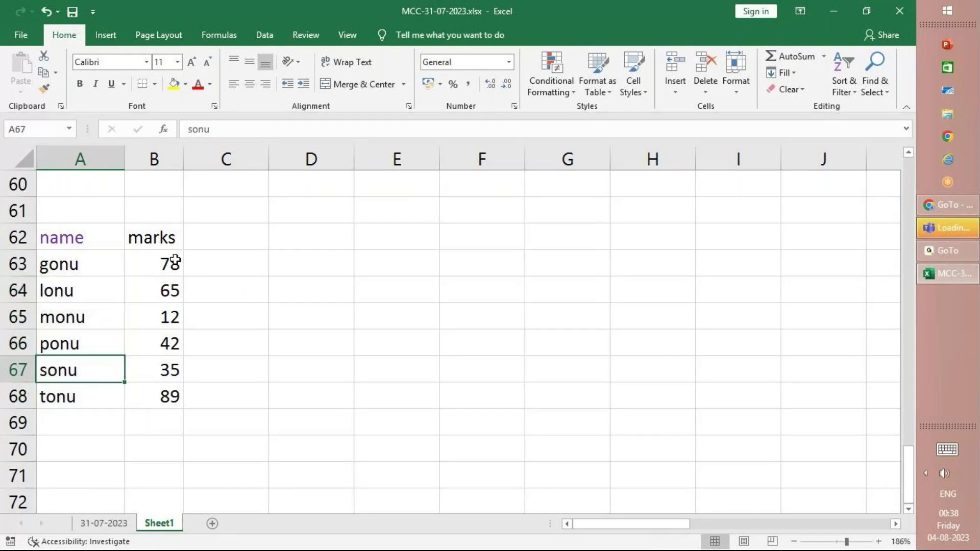
click(175, 264)
click(85, 379)
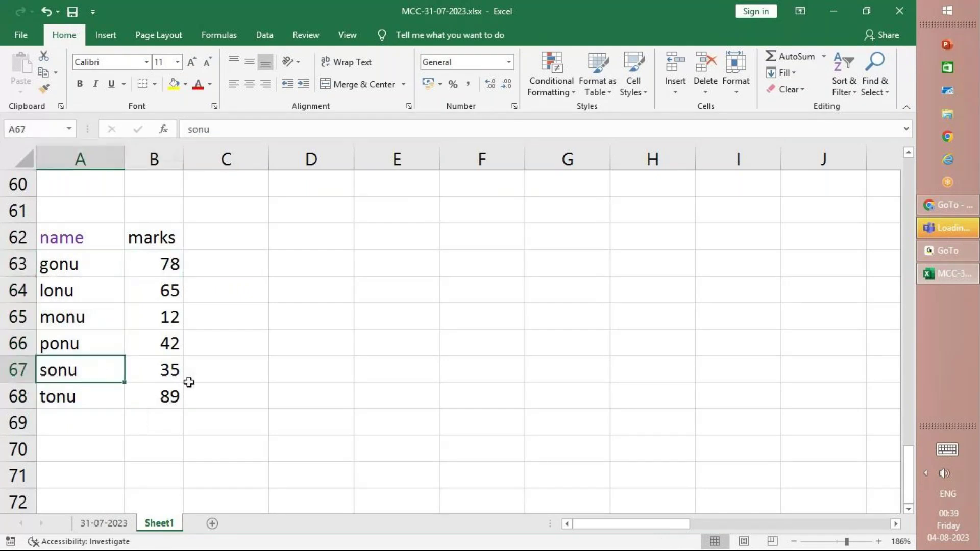
click(166, 372)
click(88, 270)
drag(88, 271, 101, 397)
drag(153, 267, 170, 395)
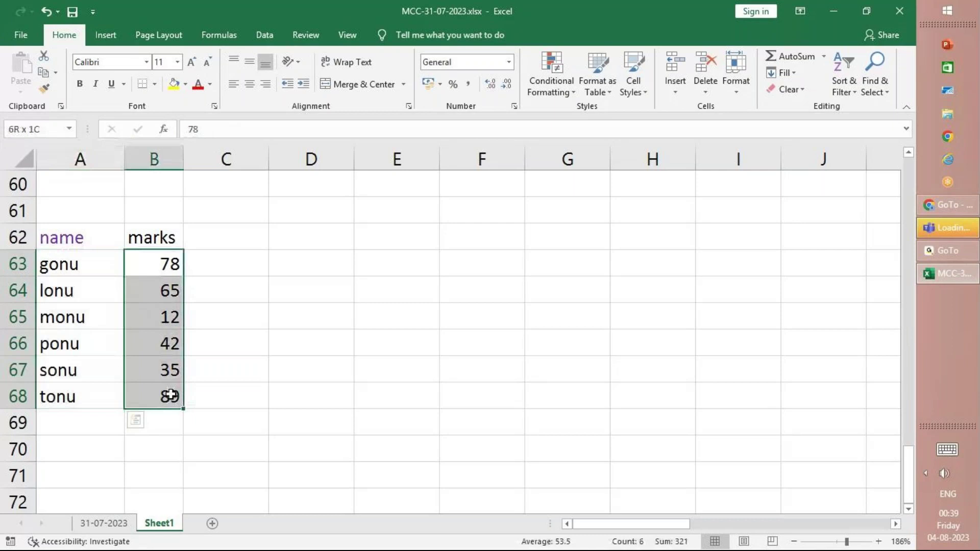
key(ctrl+z)
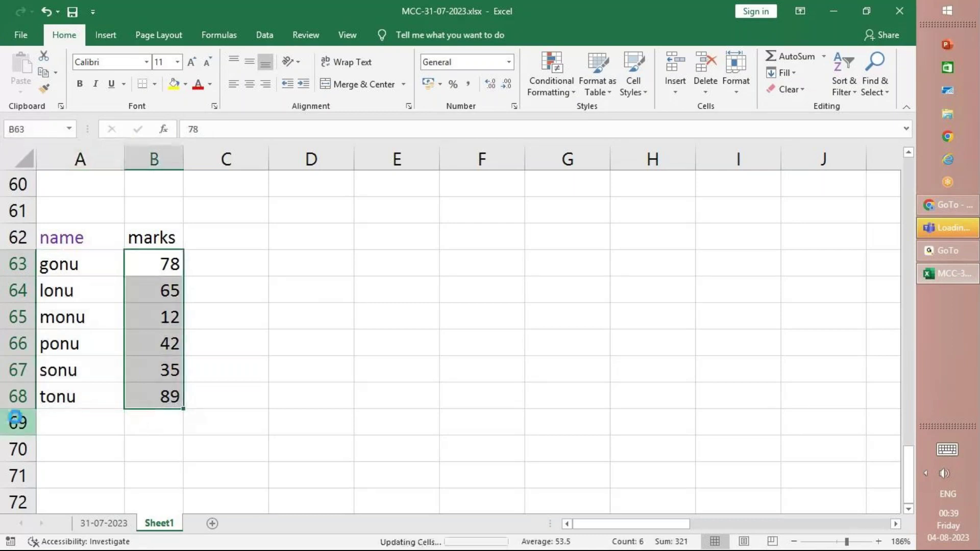
Step: Sort the names in A63:A68 from A to Z with the selection expanded to include the marks
click(844, 74)
click(868, 109)
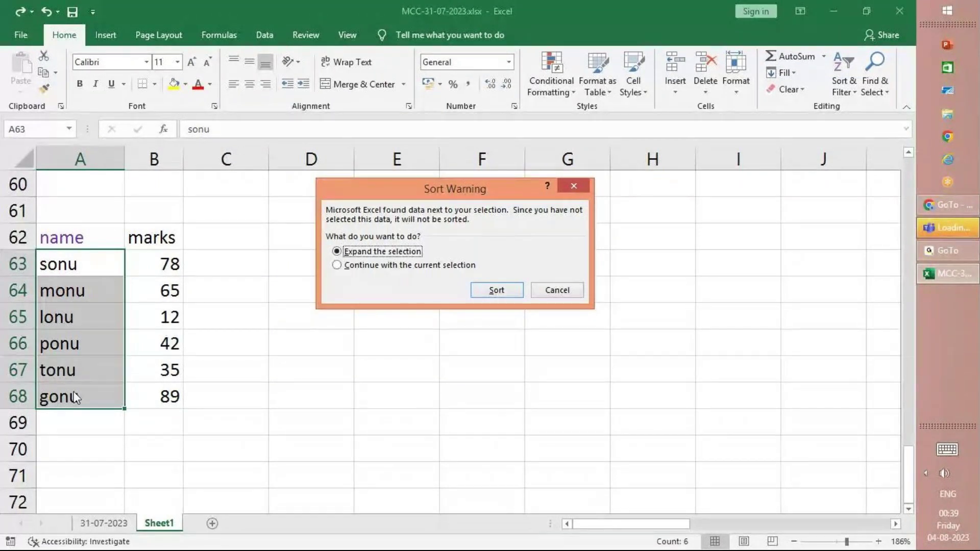
key(Return)
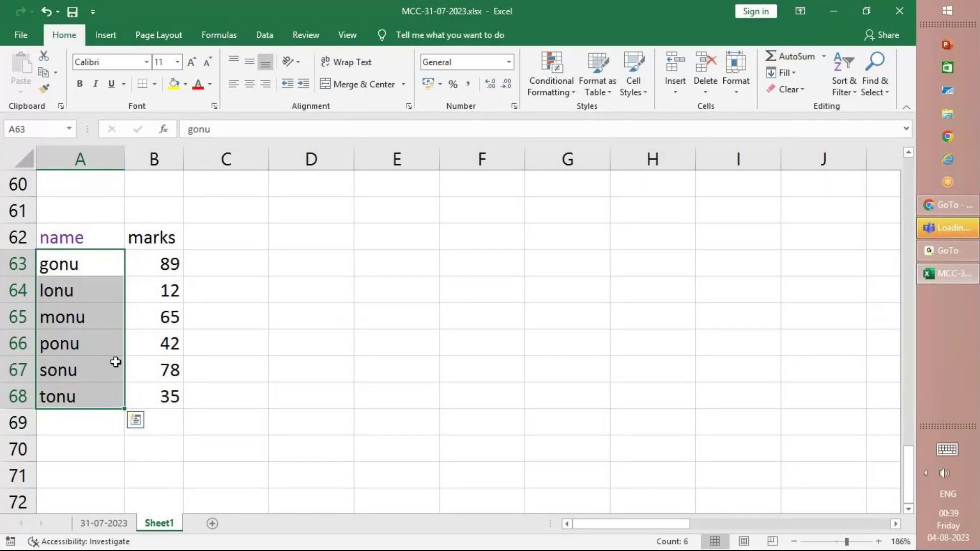
Step: Sort the names in A63:A68 from Z to A with the selection expanded, and undo the sort
click(857, 80)
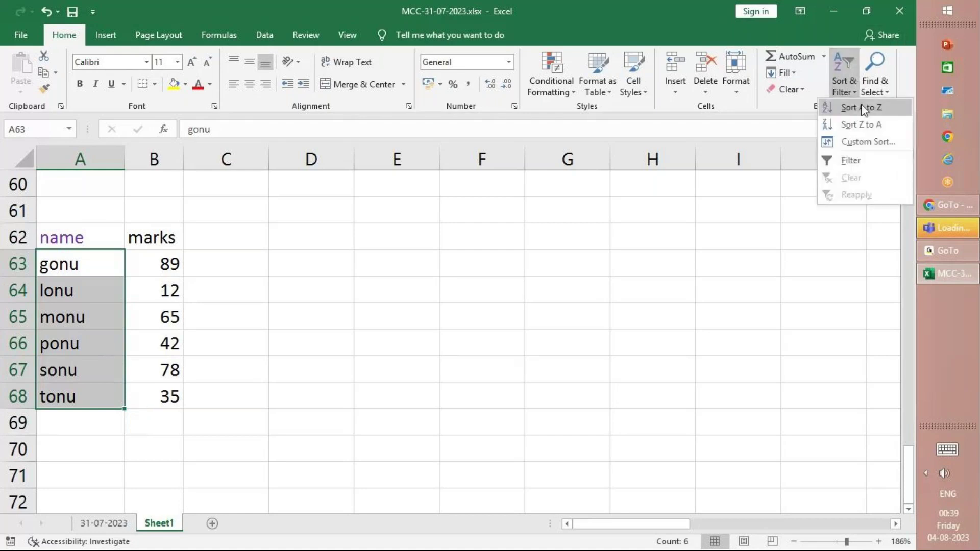
click(864, 128)
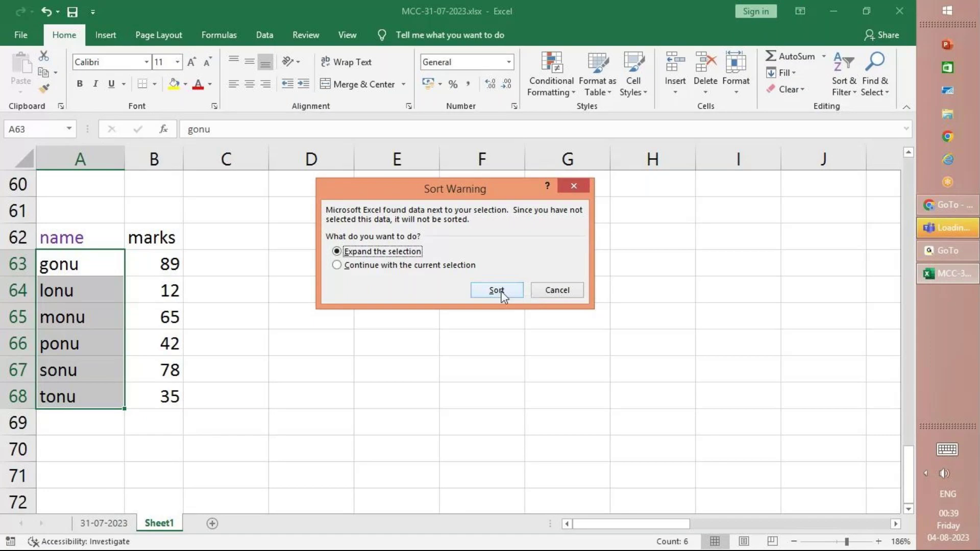
click(503, 294)
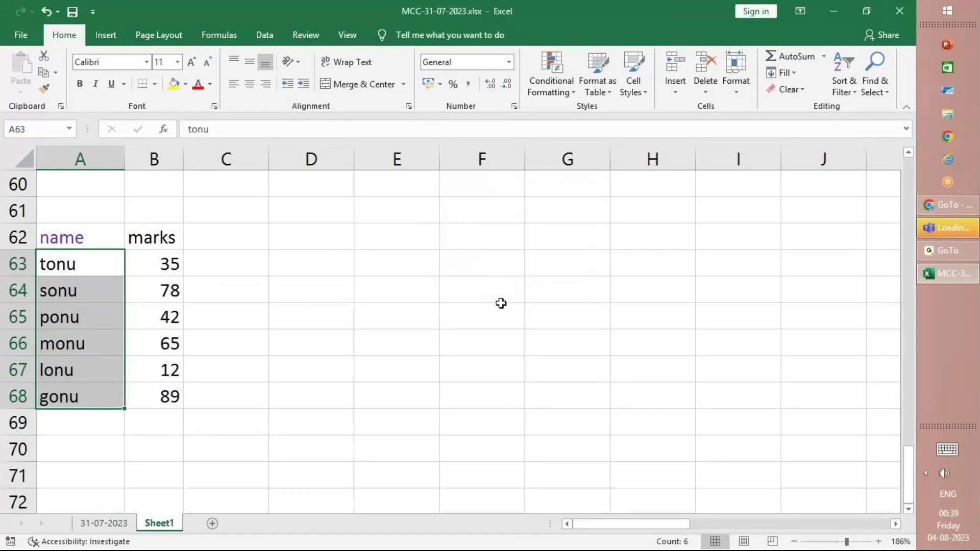
key(ctrl+z)
Step: Sort the marks in B63:B68 from smallest to largest with the selection expanded to include the names
click(178, 316)
drag(165, 263, 181, 396)
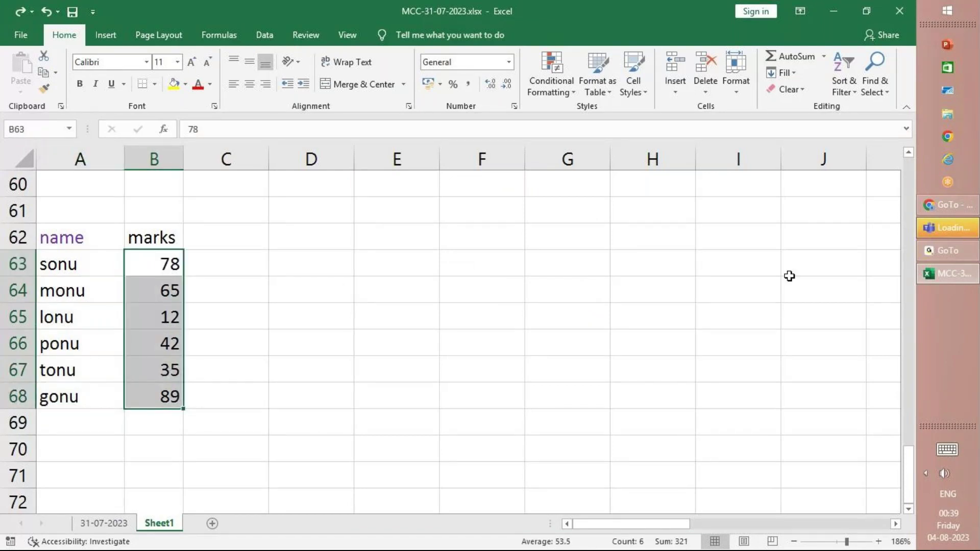
click(847, 86)
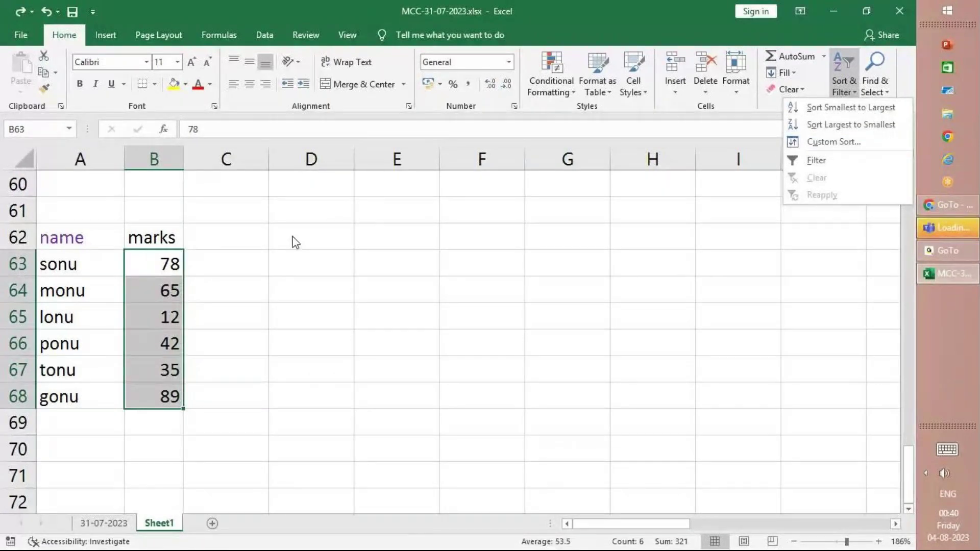
click(215, 292)
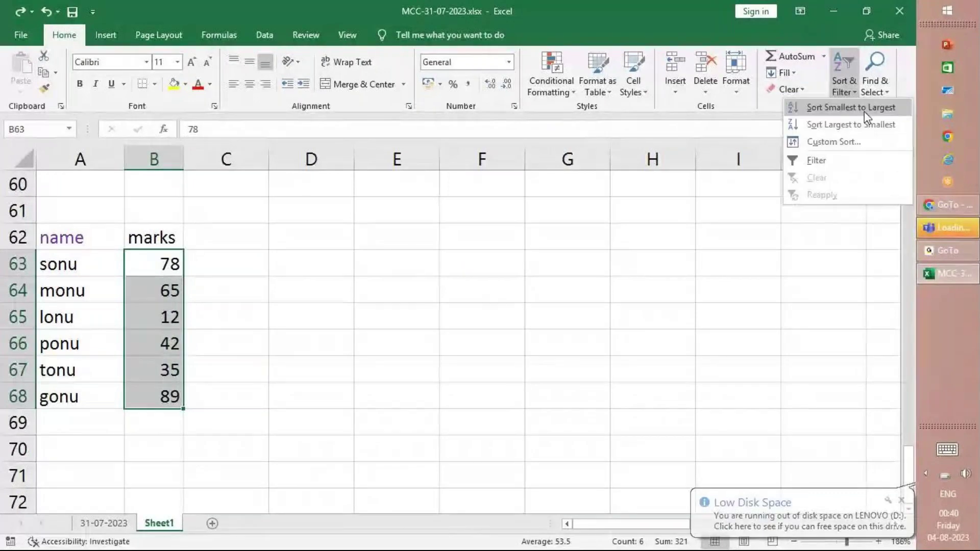
click(865, 111)
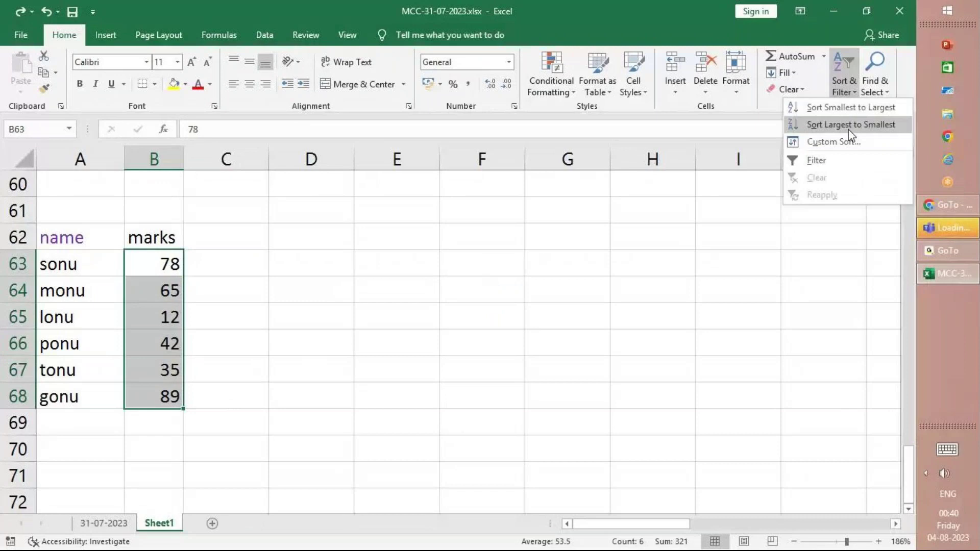
click(850, 128)
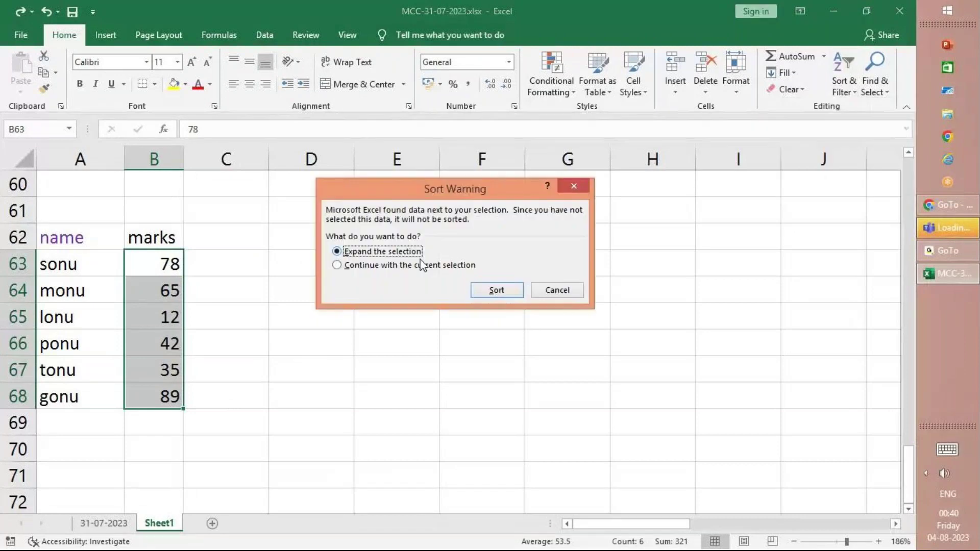
key(Return)
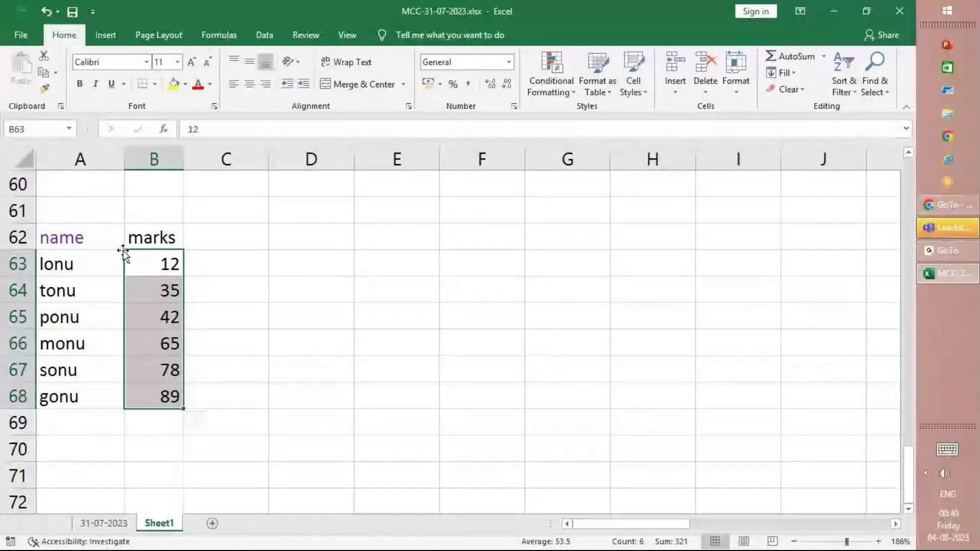
click(114, 278)
scroll(130, 285, up, 18)
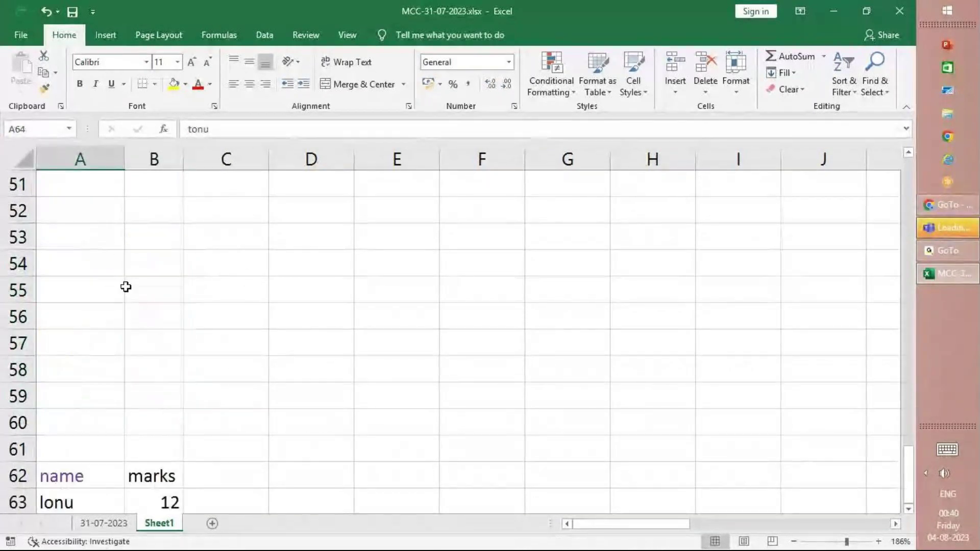
scroll(130, 286, down, 18)
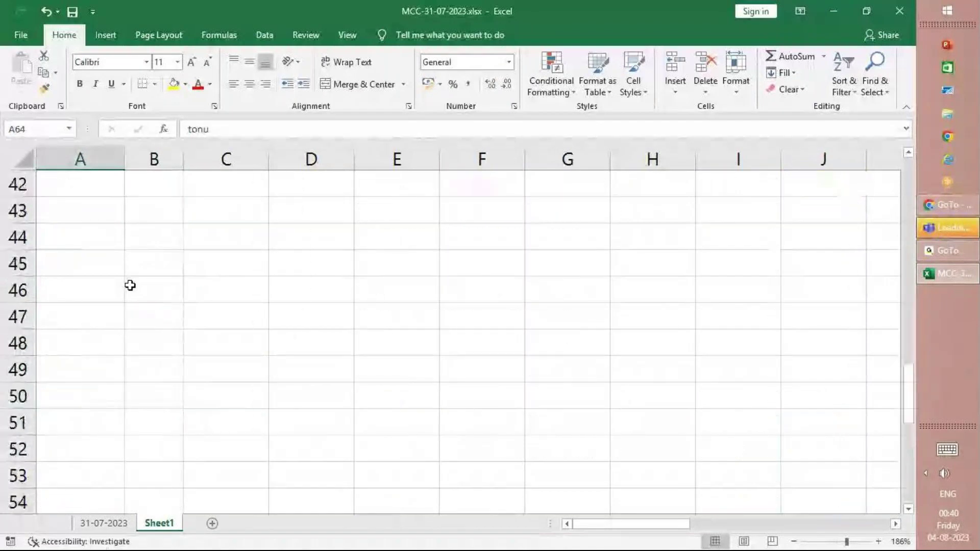
click(102, 269)
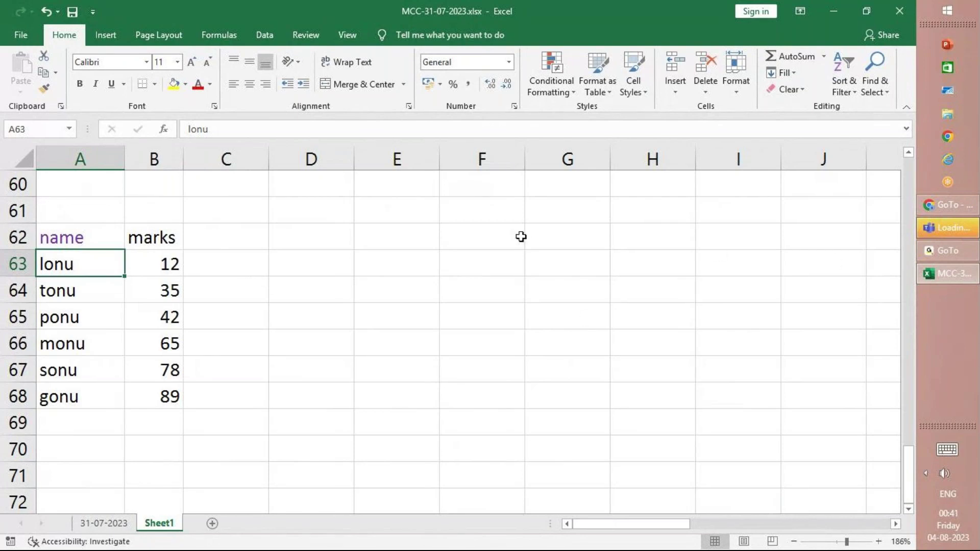
click(495, 236)
click(109, 264)
Step: Enter 2 in D62 and 4 in D63, and autofill the series down to D68
click(326, 245)
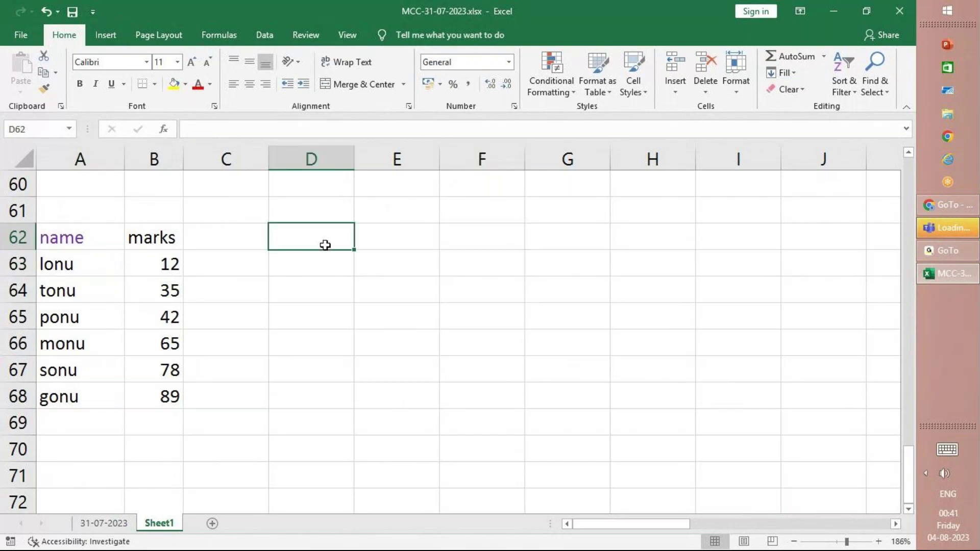
text(2)
key(Return)
text(4)
key(Return)
key(Up)
key(Up)
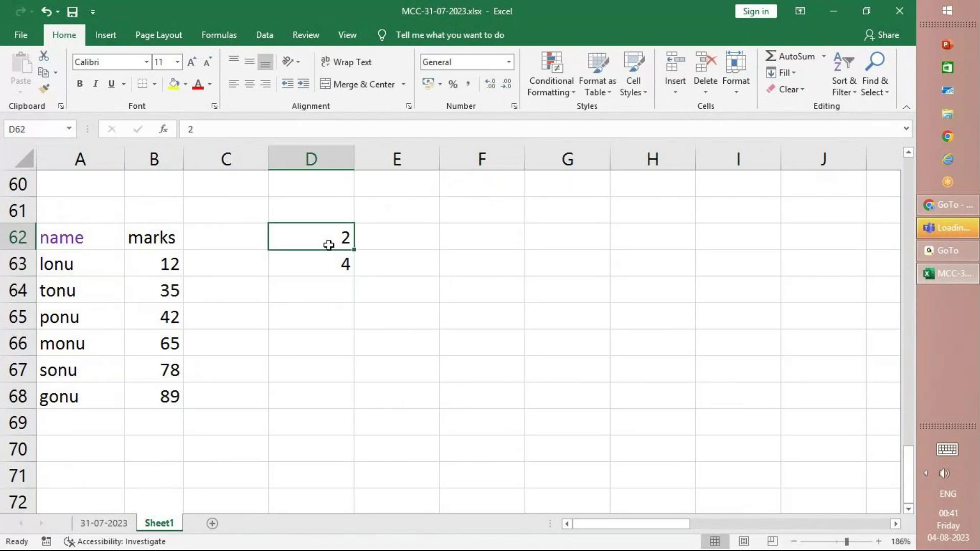
key(shift+Down)
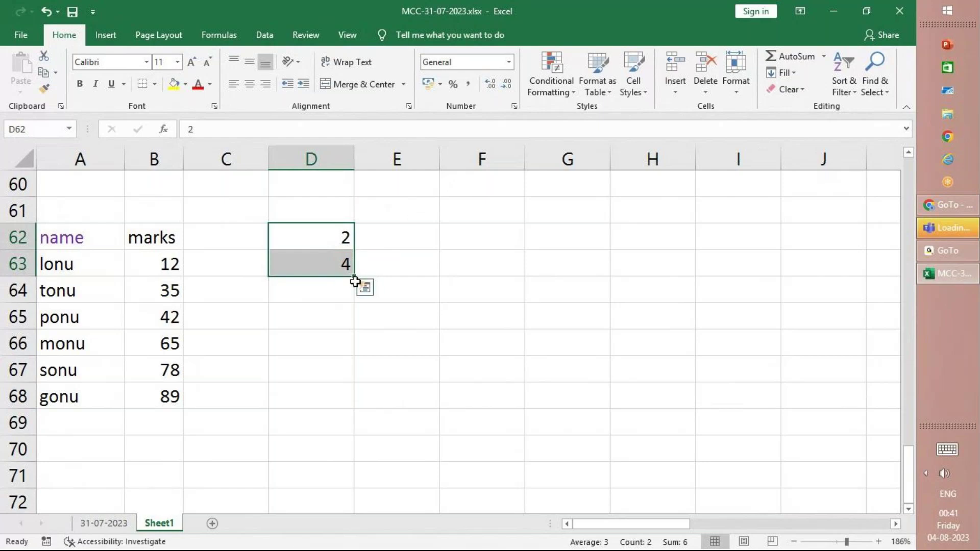
drag(355, 275, 358, 411)
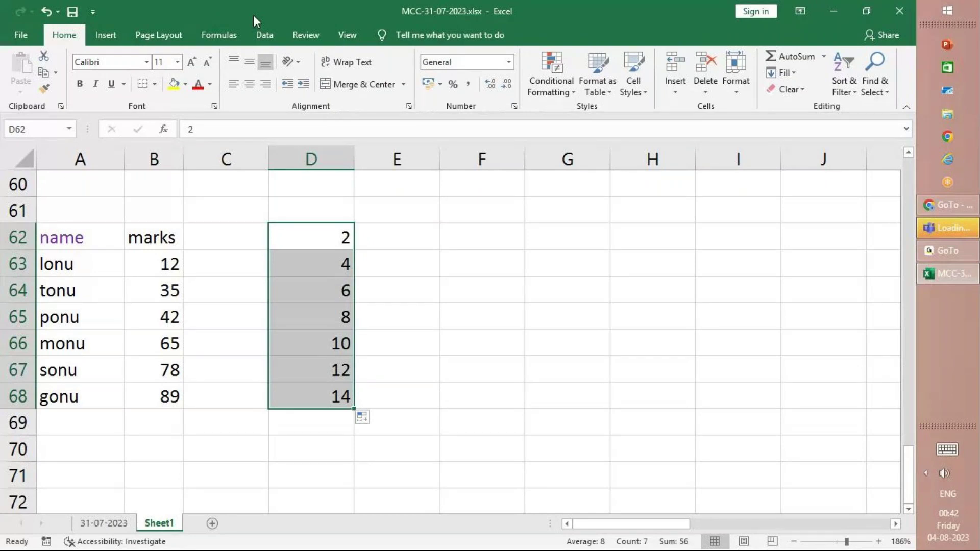
Step: Turn on filtering for the name column in A62:A68
click(260, 343)
click(87, 242)
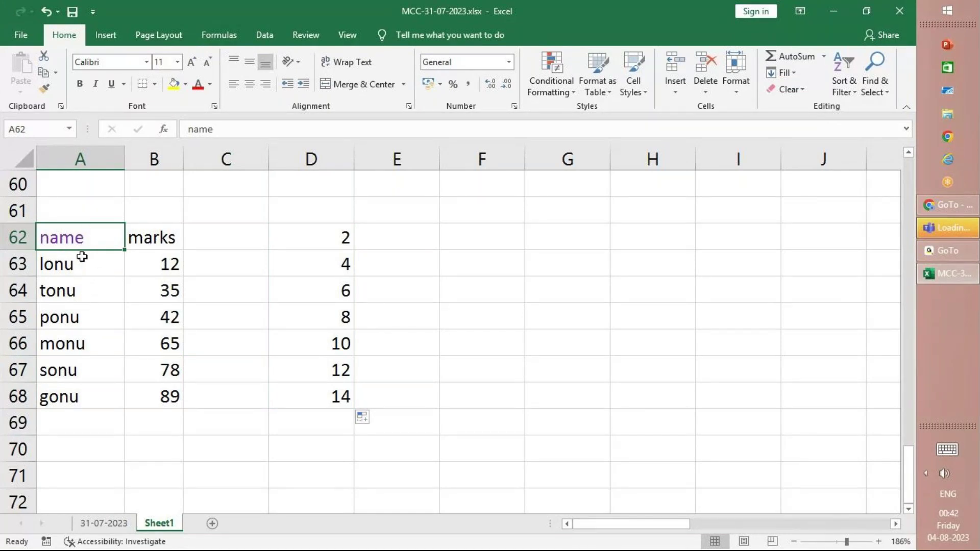
drag(84, 262, 90, 304)
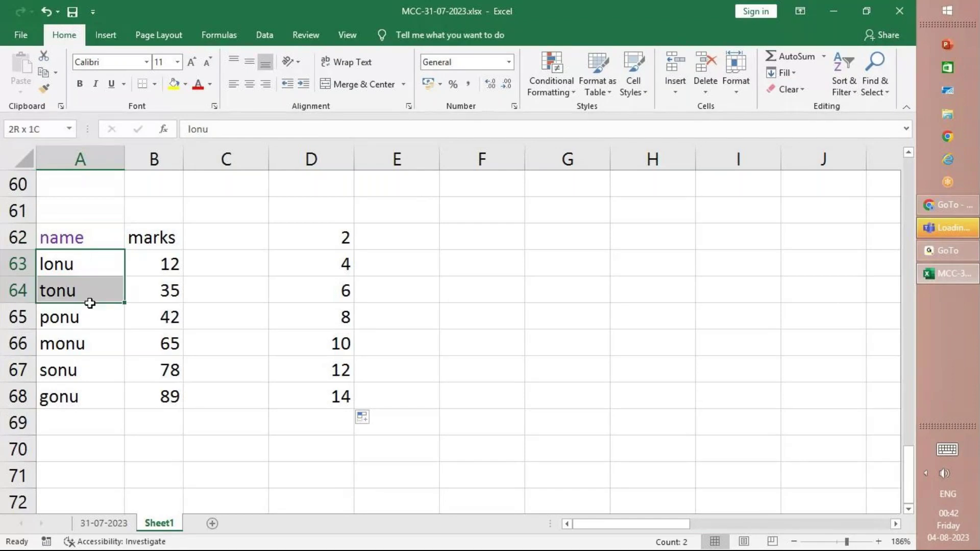
drag(82, 237, 92, 397)
click(842, 87)
click(863, 164)
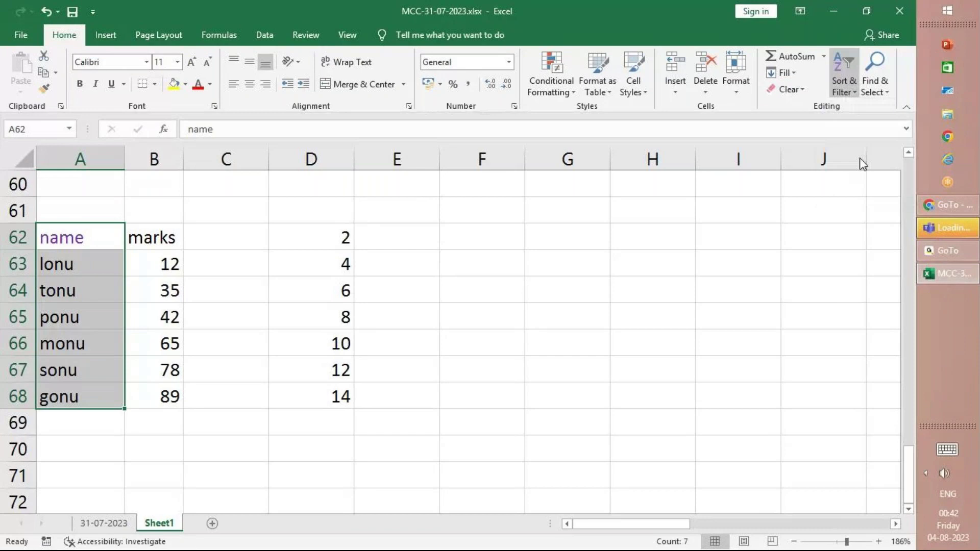
Step: Filter the name column to exclude the names in A63 and A65, and clear the filter from the column
click(62, 230)
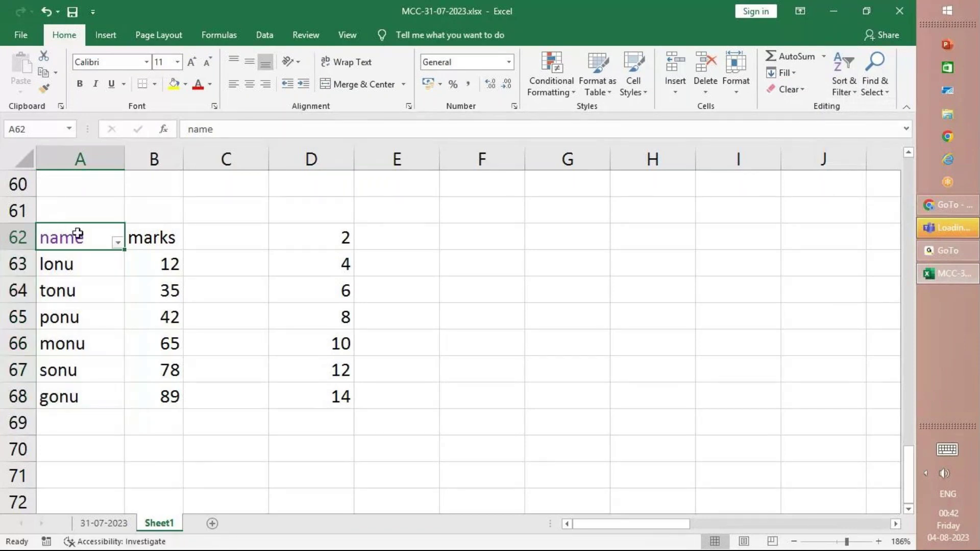
click(118, 244)
click(167, 414)
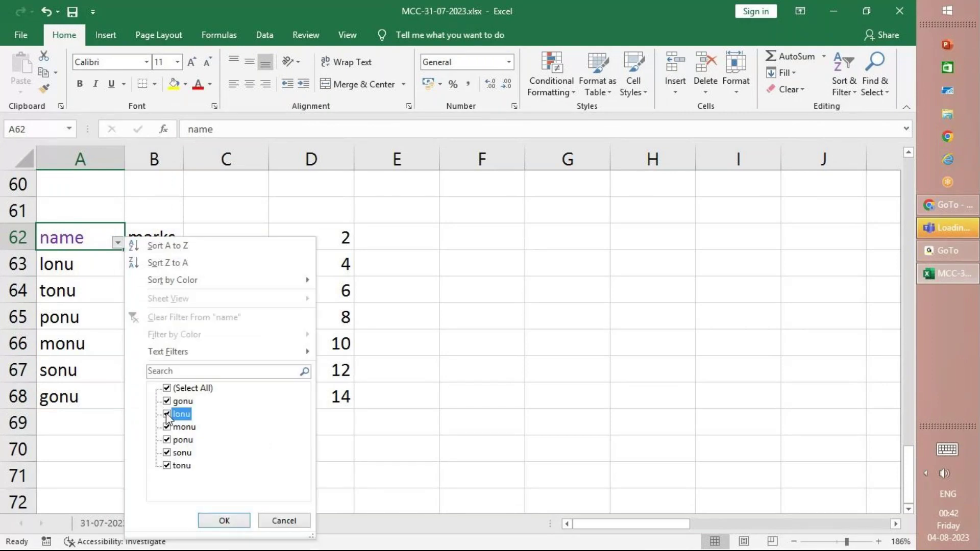
click(167, 440)
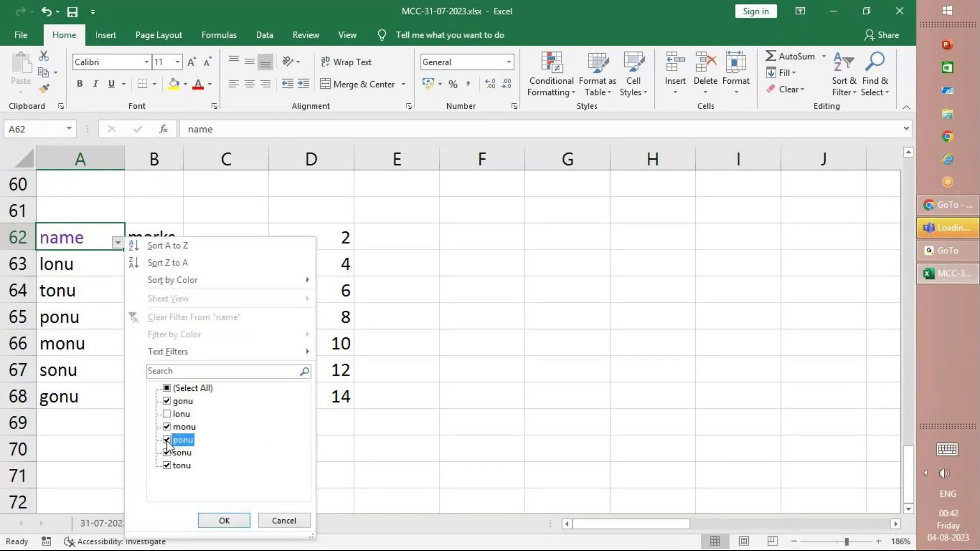
click(220, 521)
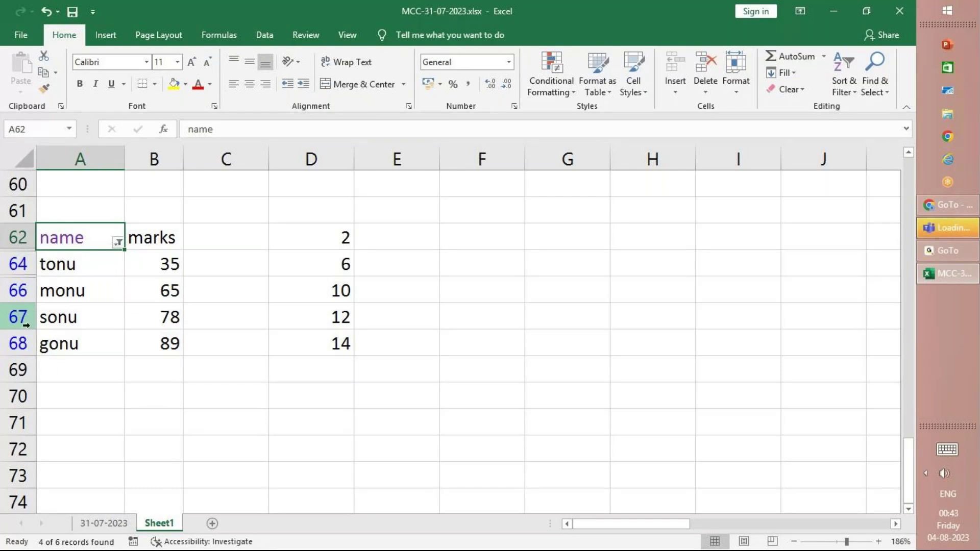
click(118, 243)
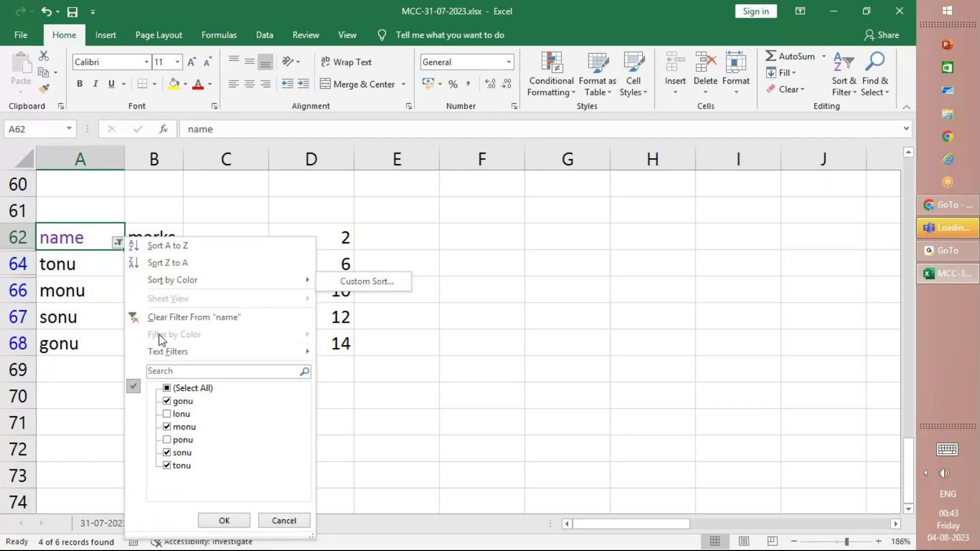
click(164, 317)
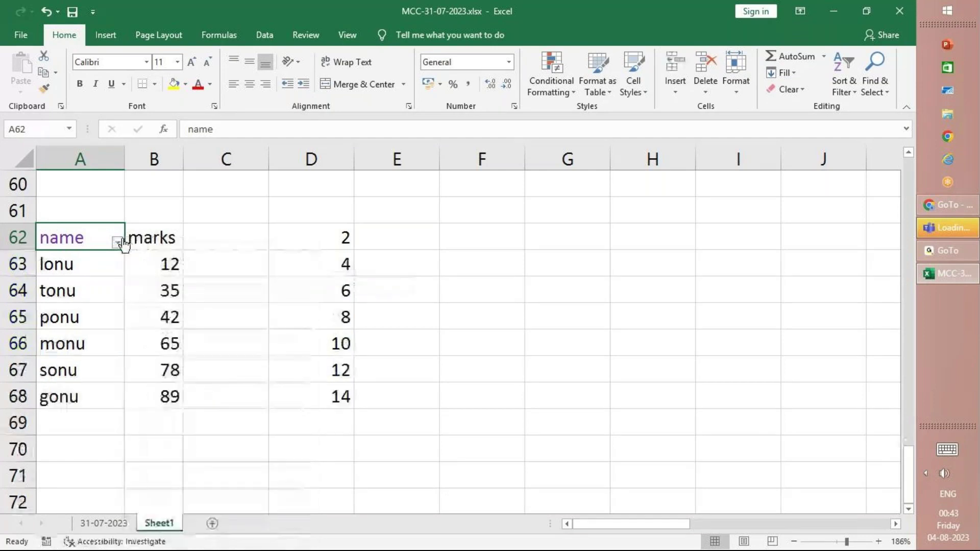
Step: Filter the name column to exclude the names in A63, A65 and A66
click(118, 243)
click(167, 440)
click(167, 427)
click(167, 415)
click(224, 520)
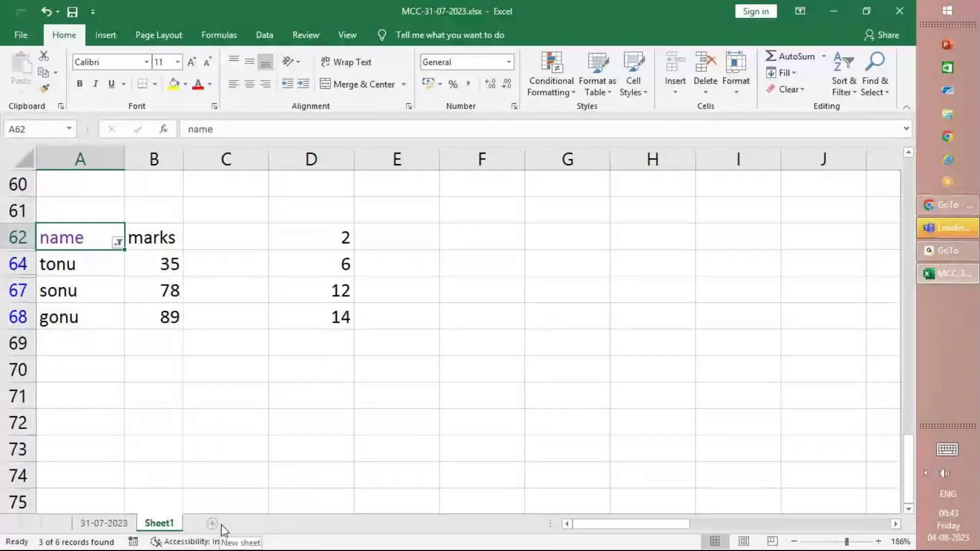
Step: Reselect all values in the name column's filter to show every row
click(118, 242)
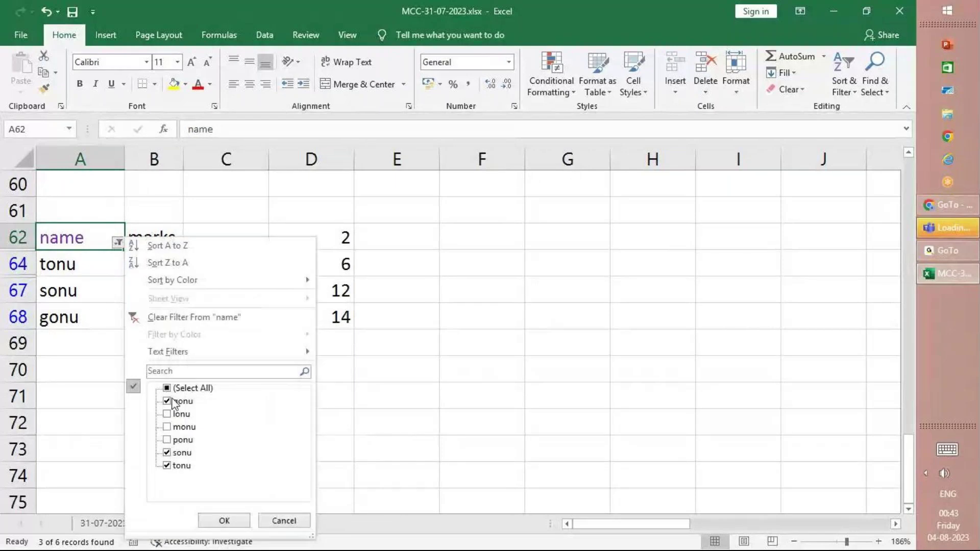
click(173, 390)
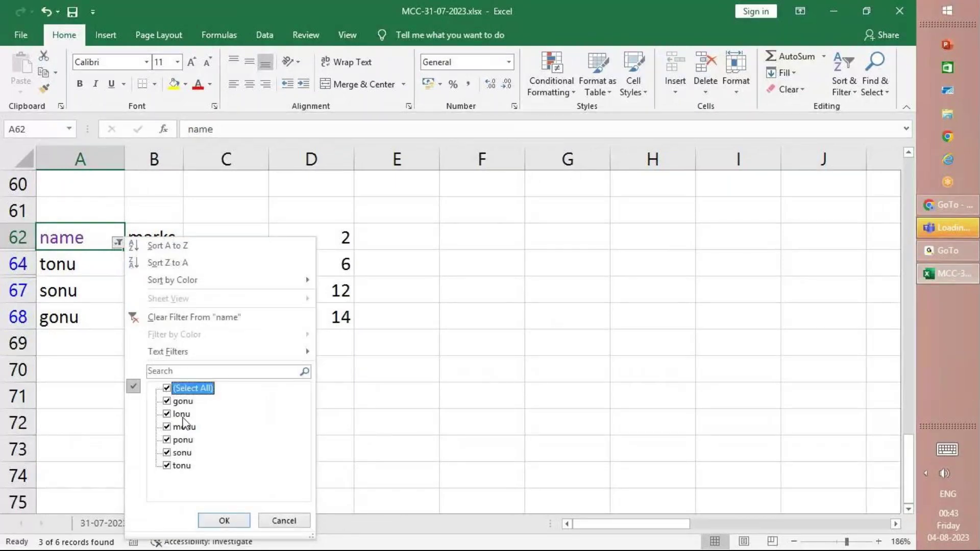
click(224, 520)
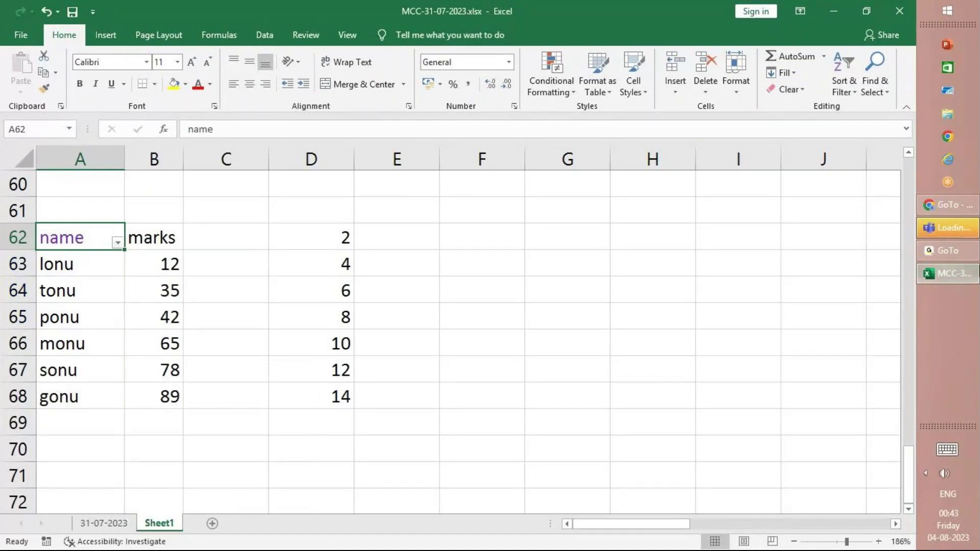
Step: Collapse the ribbon and restore the workbook window from maximized to its smaller size
mouse_move(960, 250)
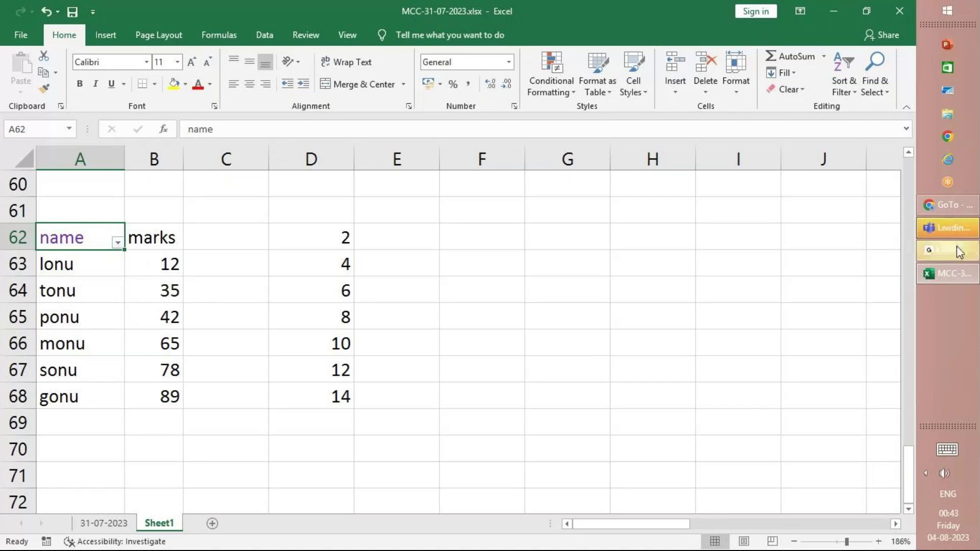
mouse_move(956, 209)
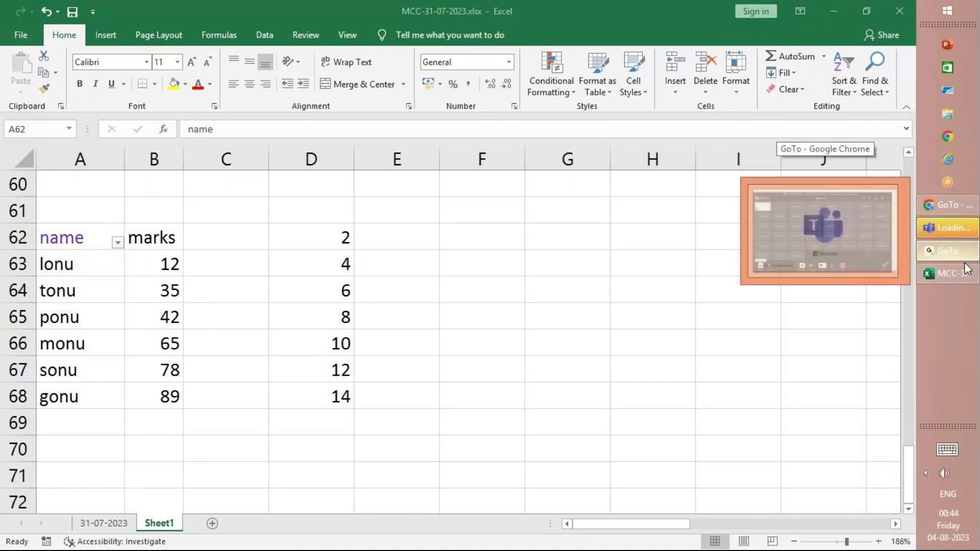
scroll(290, 306, up, 18)
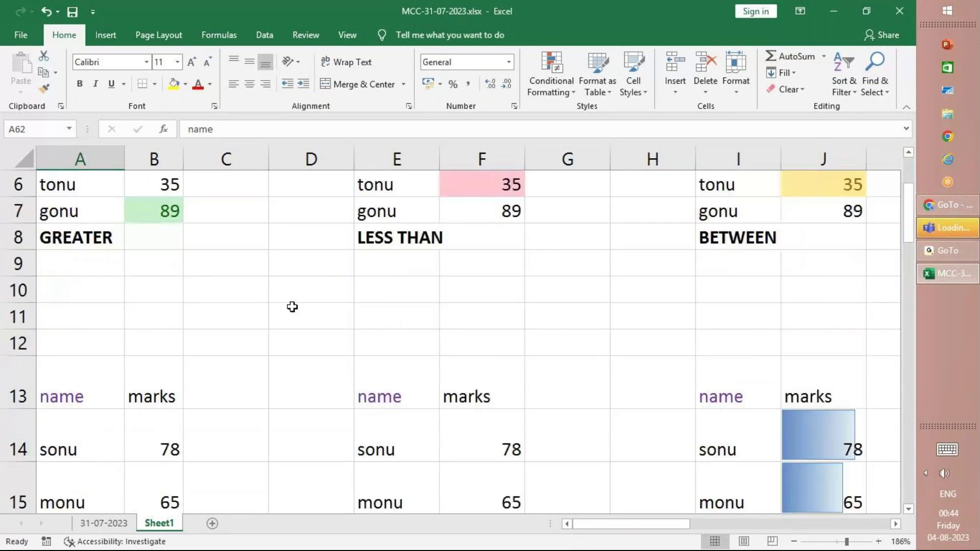
scroll(292, 307, up, 3)
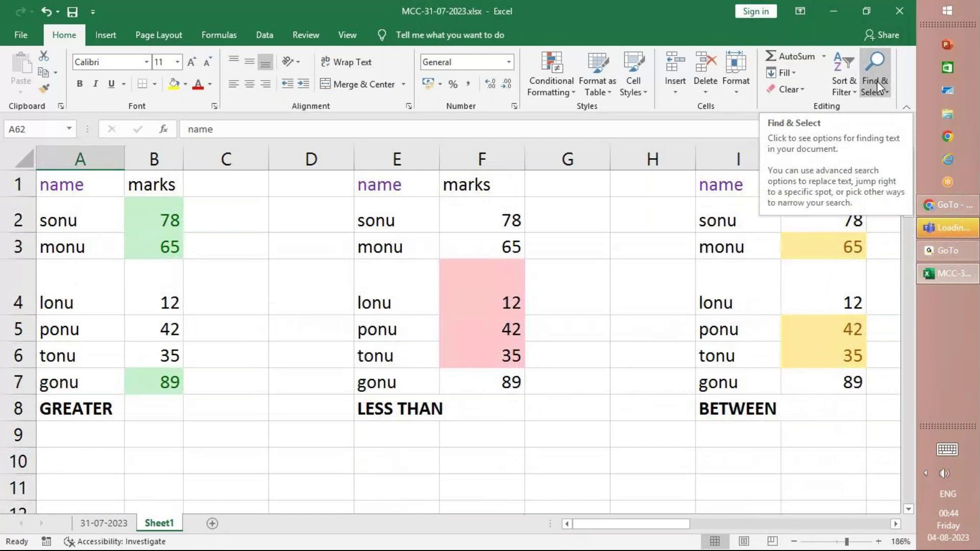
click(907, 107)
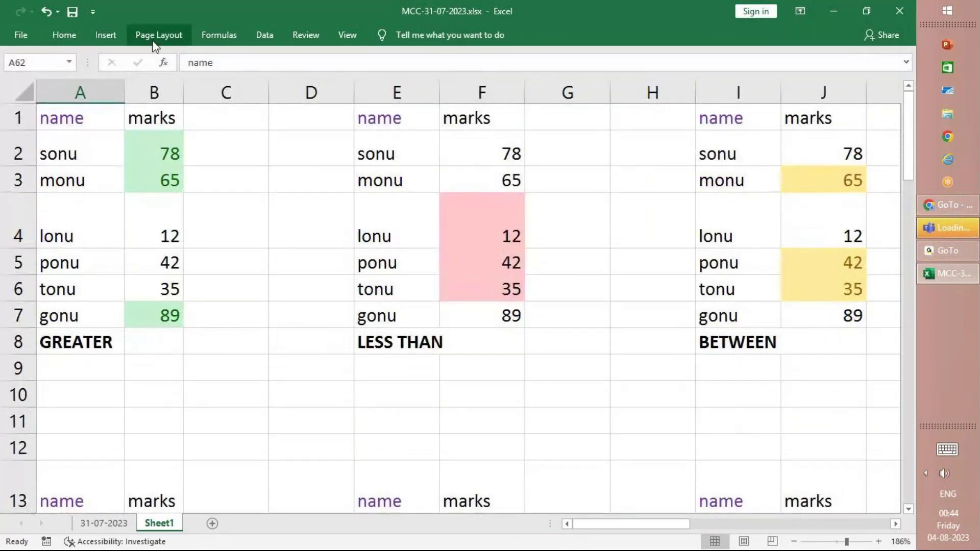
double_click(270, 14)
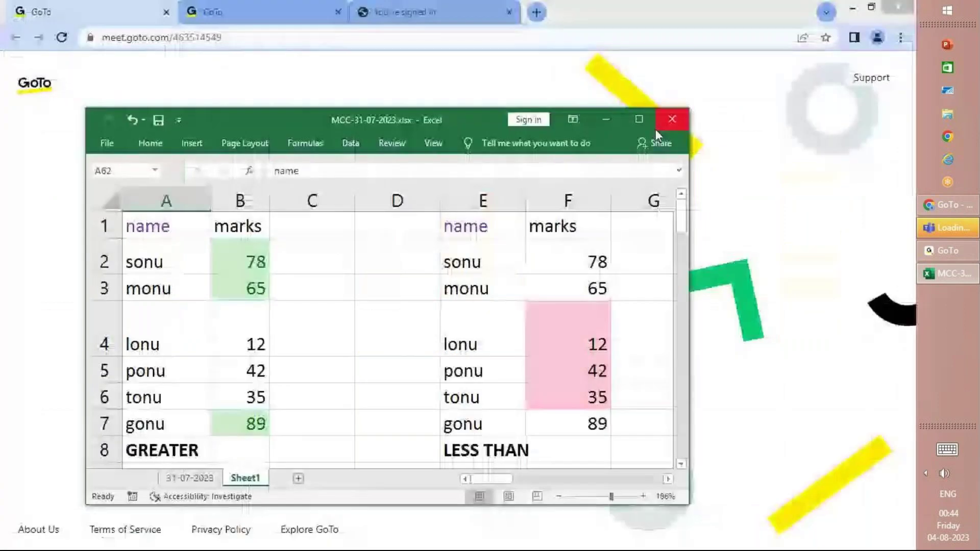
Step: Maximize the workbook window and bring the Home commands back into view
click(638, 119)
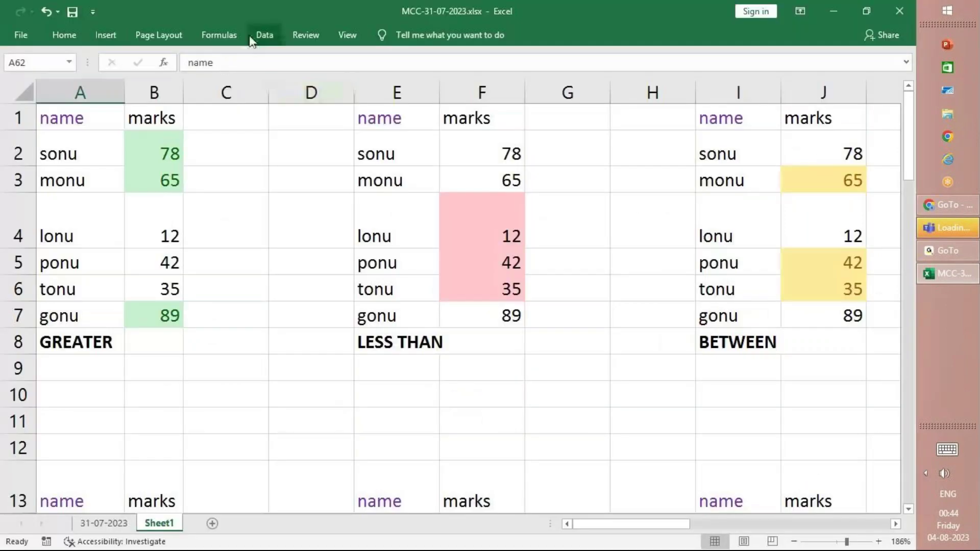
click(264, 35)
click(65, 36)
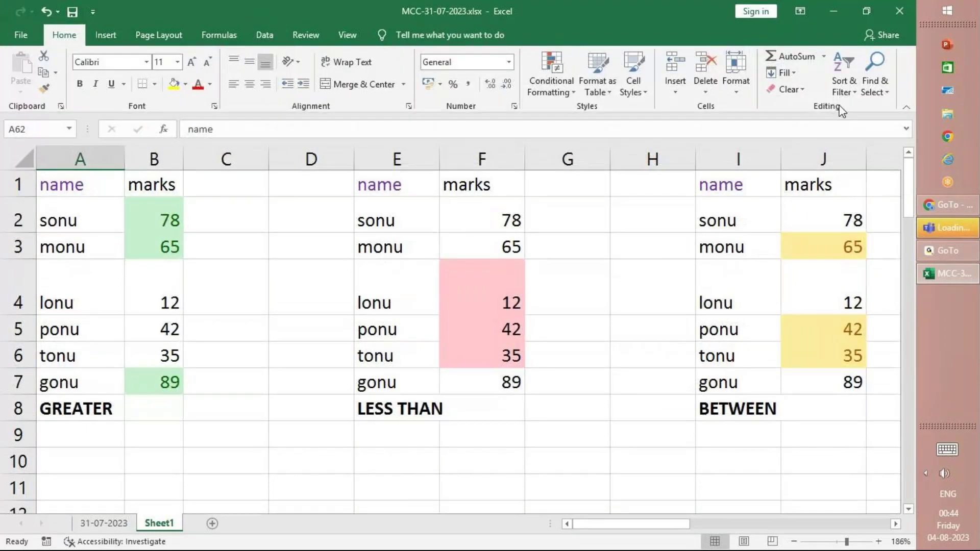
click(890, 96)
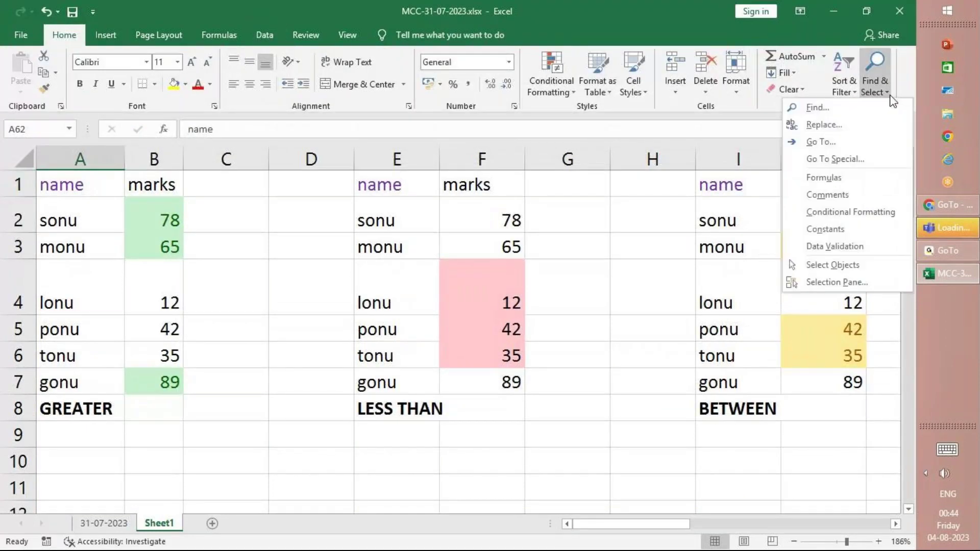
click(827, 112)
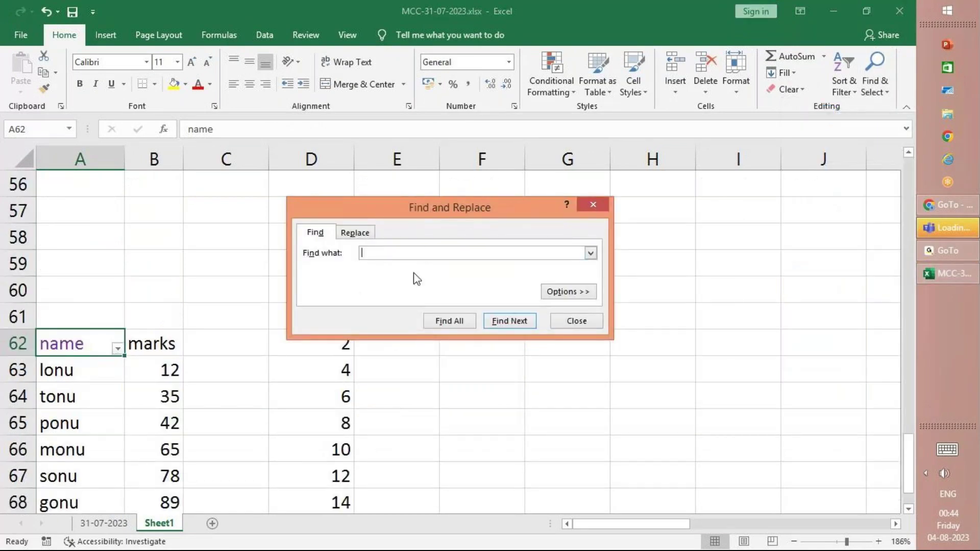
click(582, 206)
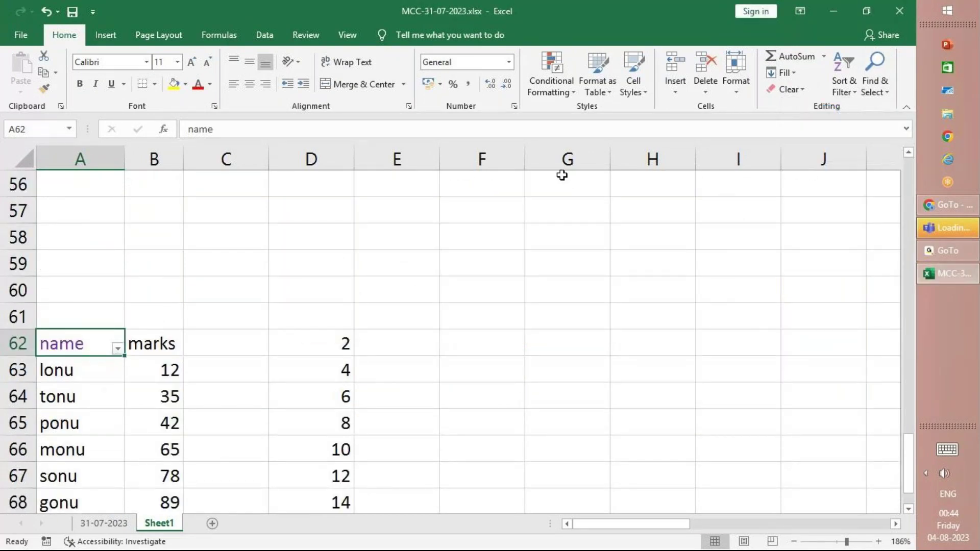
Step: Search the sheet for the name in A67 and step through its occurrences one by one
key(ctrl+f)
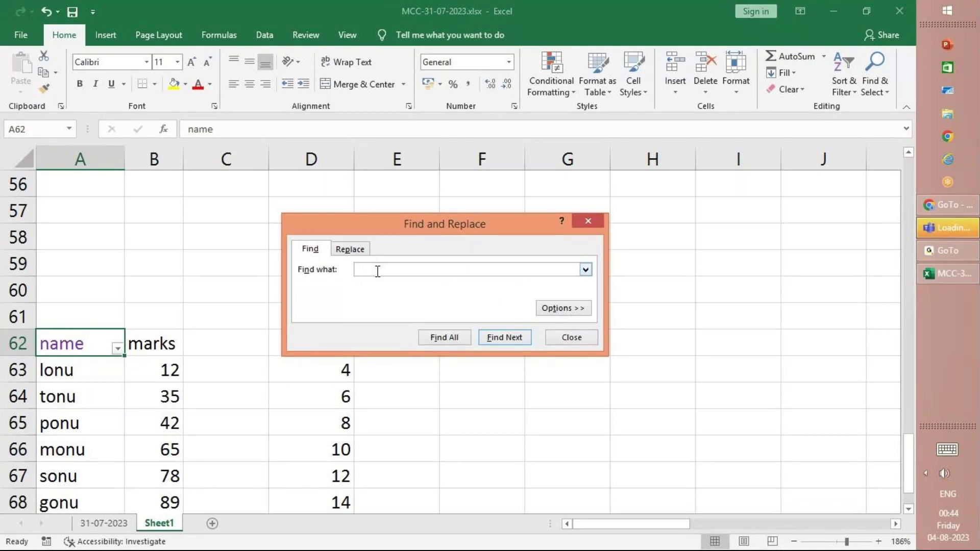
text(SONU)
click(488, 342)
click(488, 338)
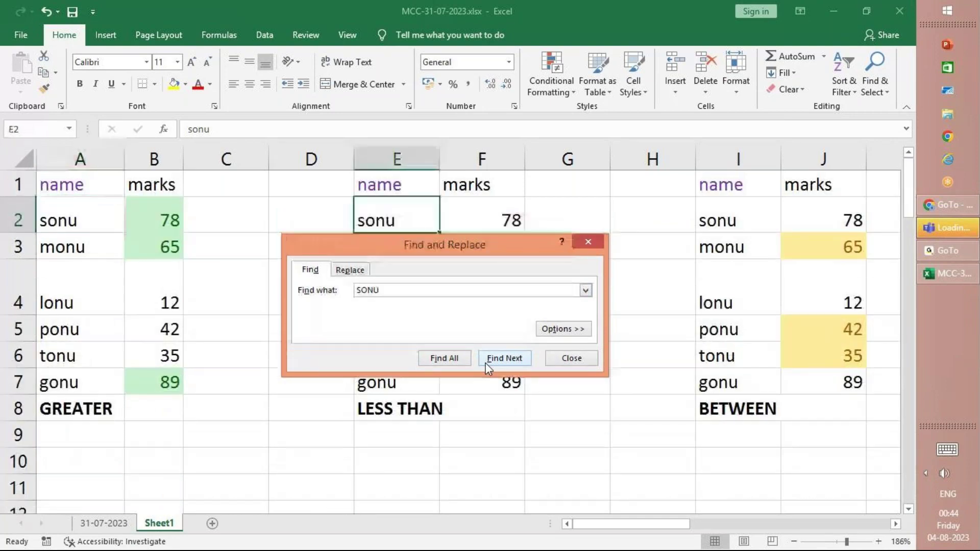
click(487, 363)
click(487, 363)
click(488, 359)
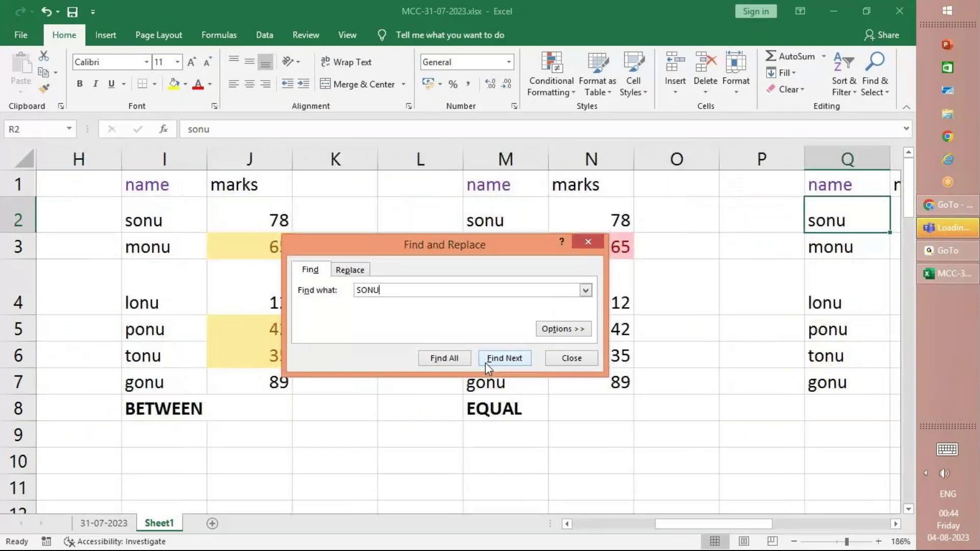
click(487, 363)
click(487, 363)
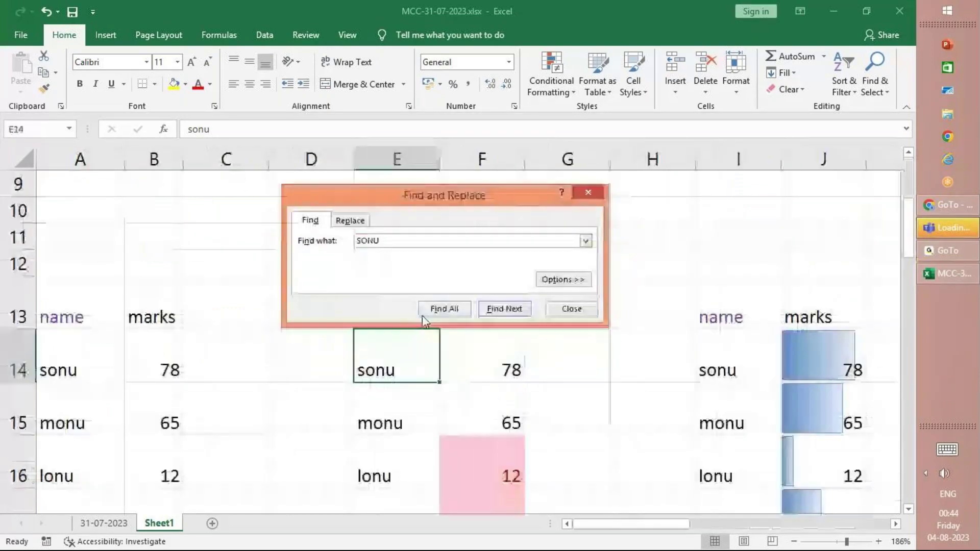
Step: List all cells containing the searched name, look through the results with their cell references, and close the search
click(432, 310)
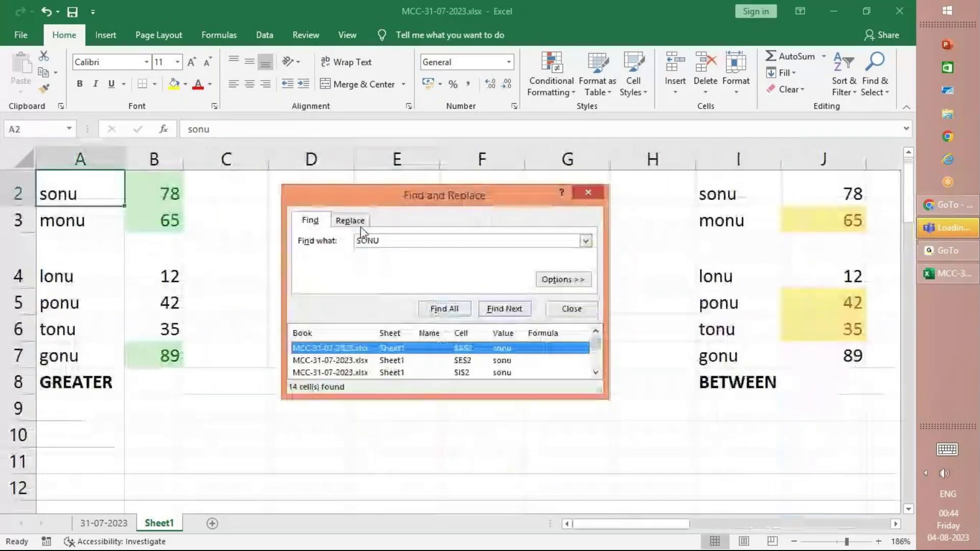
drag(601, 352, 602, 378)
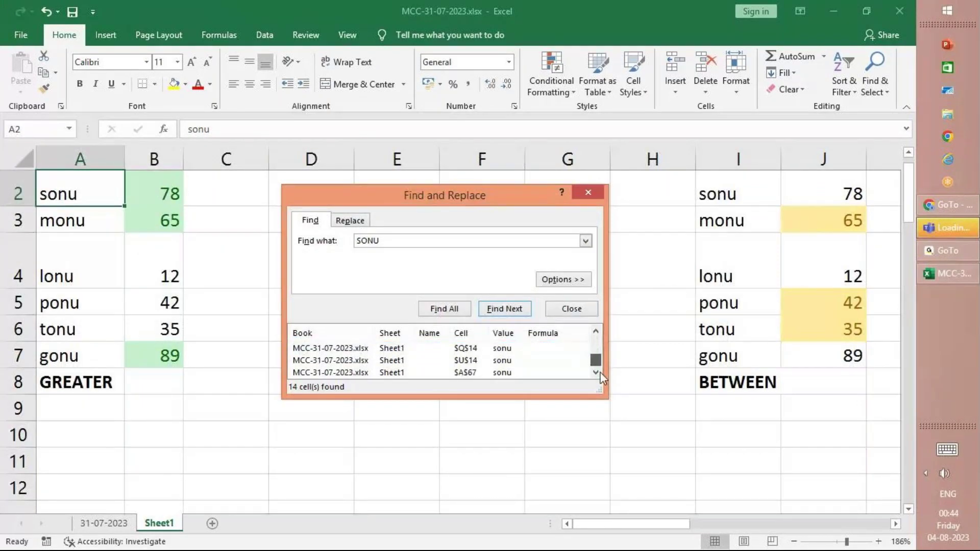
scroll(448, 363, up, 4)
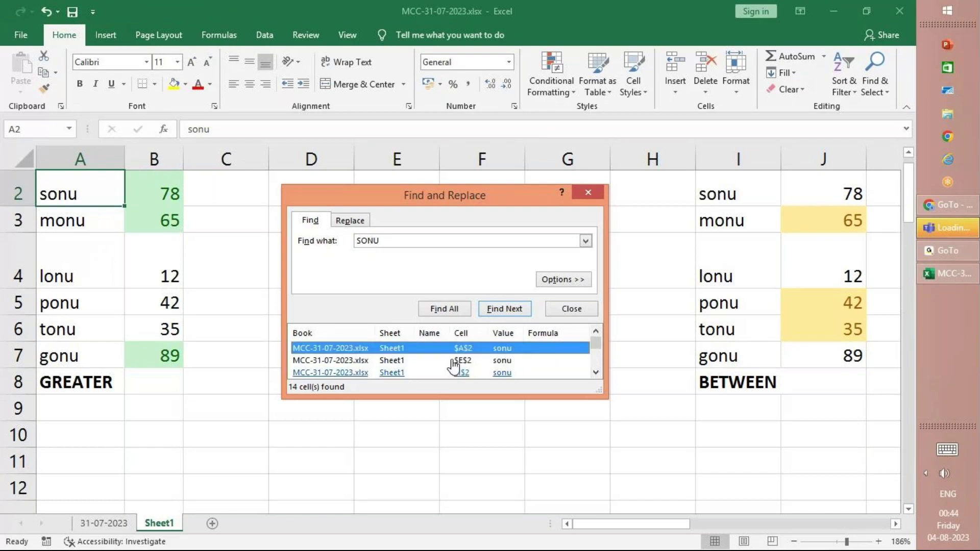
scroll(454, 366, down, 4)
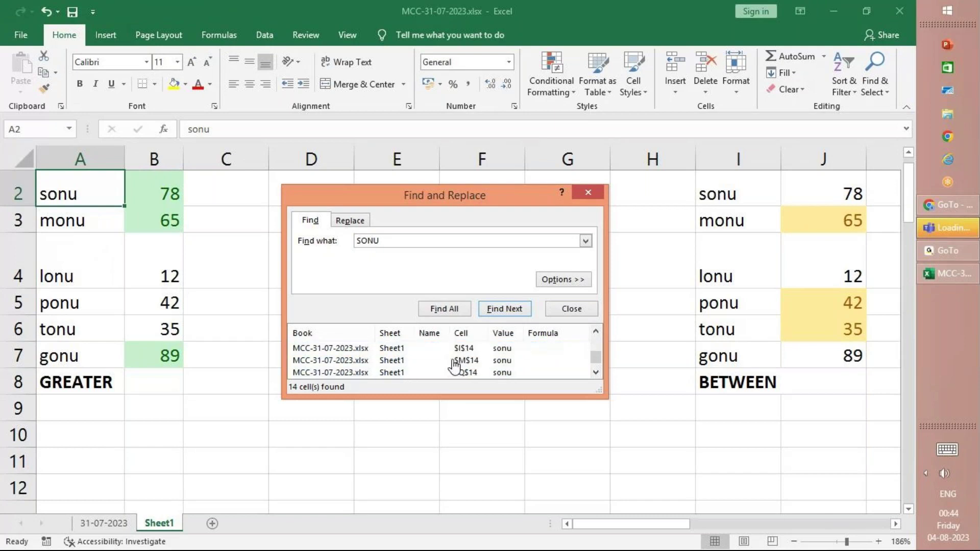
scroll(453, 366, up, 4)
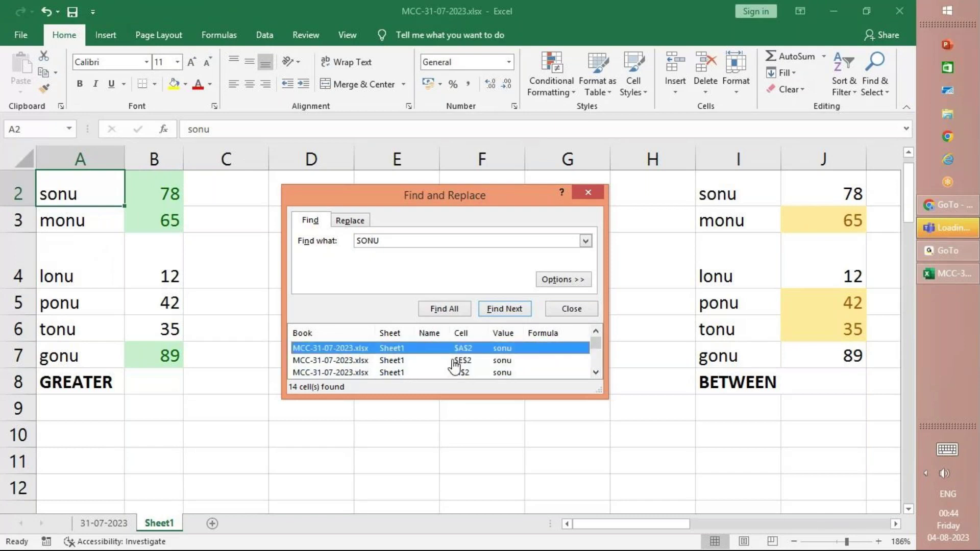
click(587, 193)
click(876, 92)
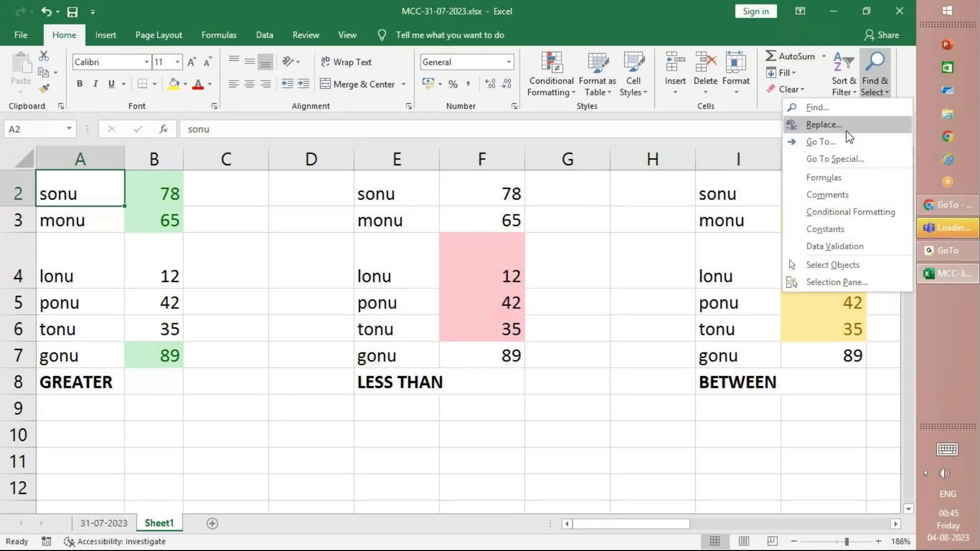
click(823, 125)
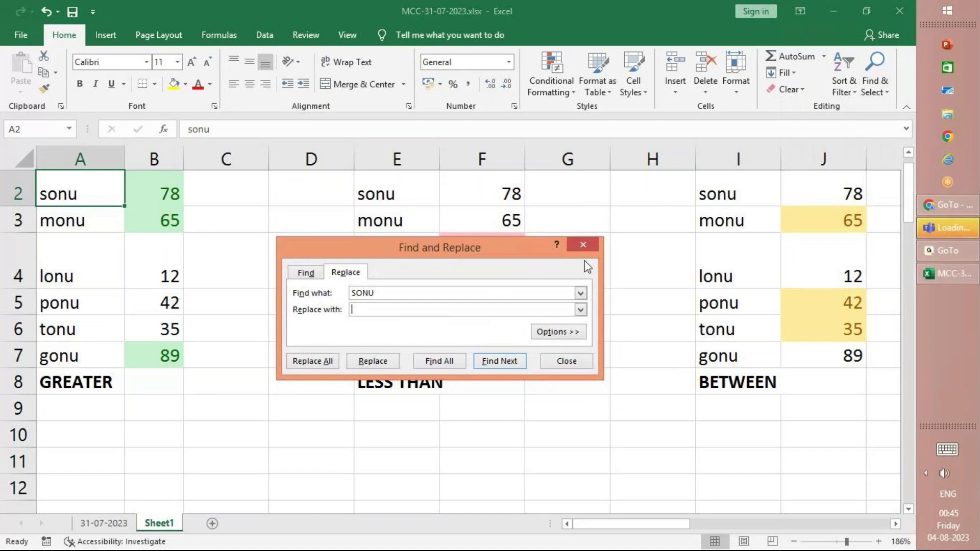
click(583, 245)
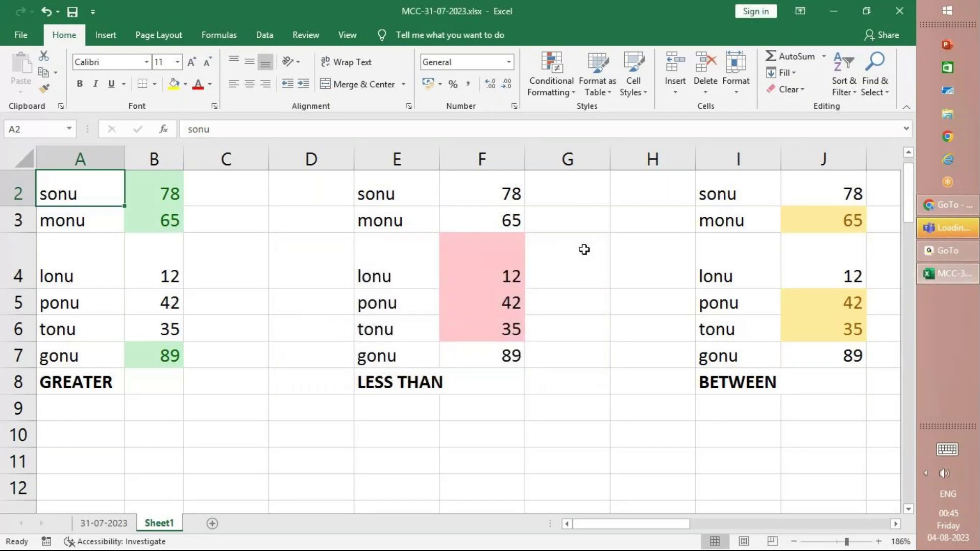
Step: Replace the name in A2 with a new uppercase name, and replace all its remaining occurrences on the sheet
key(ctrl+h)
click(362, 326)
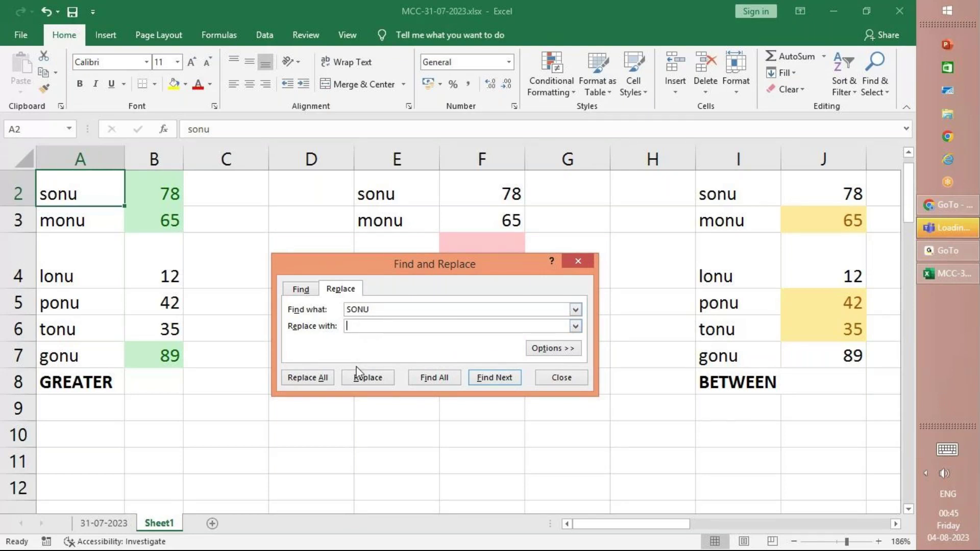
text(SANA)
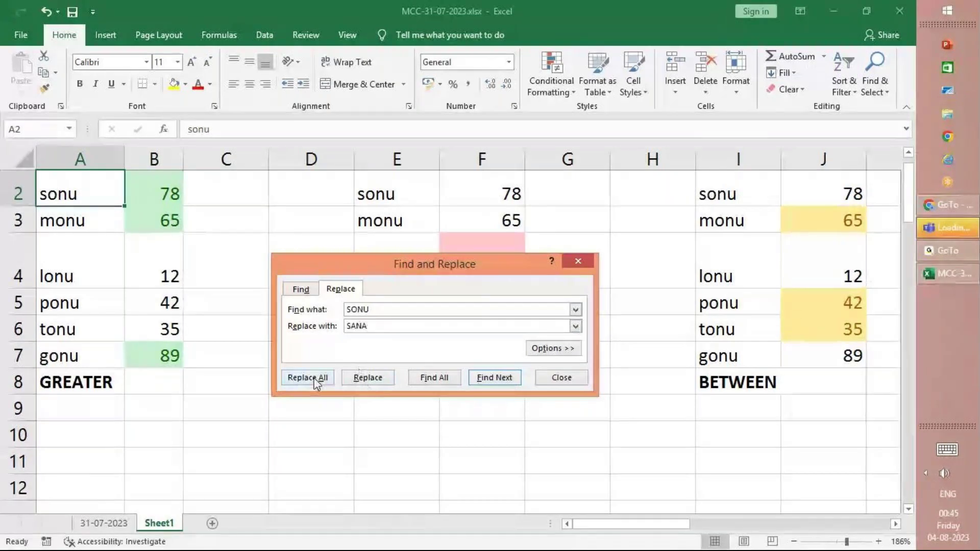
click(360, 385)
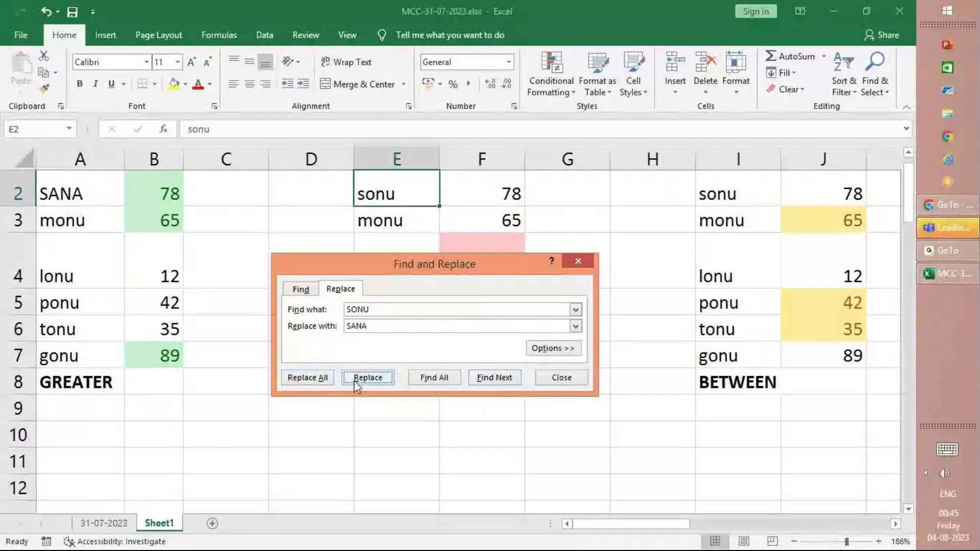
click(307, 379)
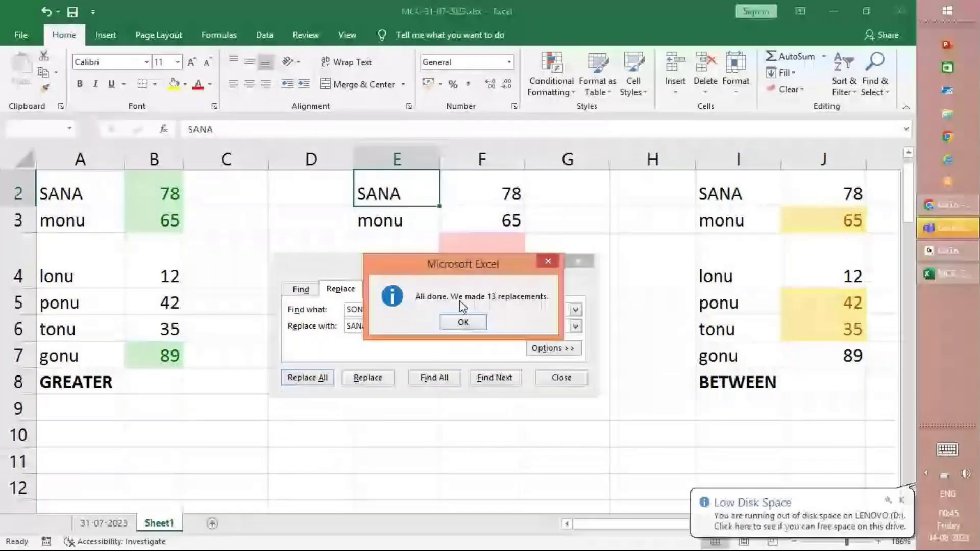
click(479, 322)
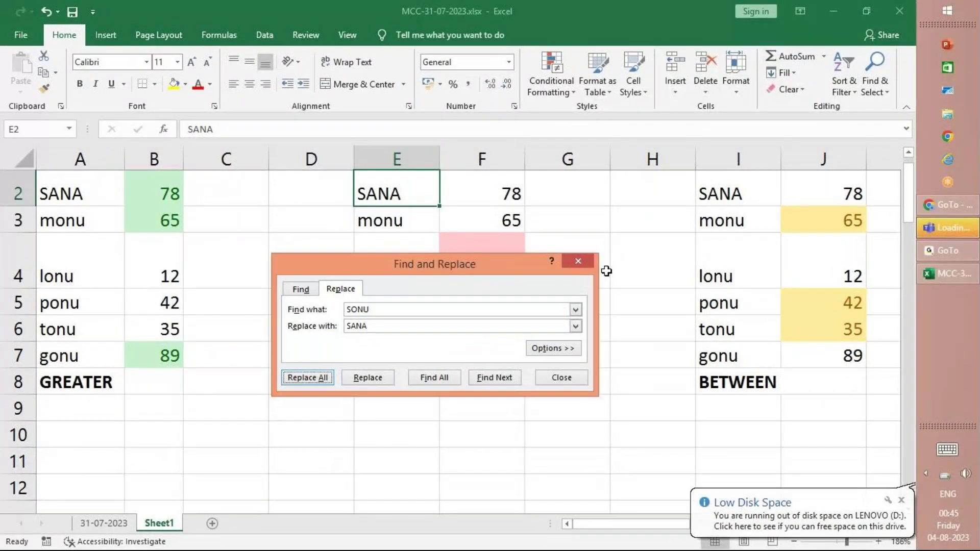
click(578, 261)
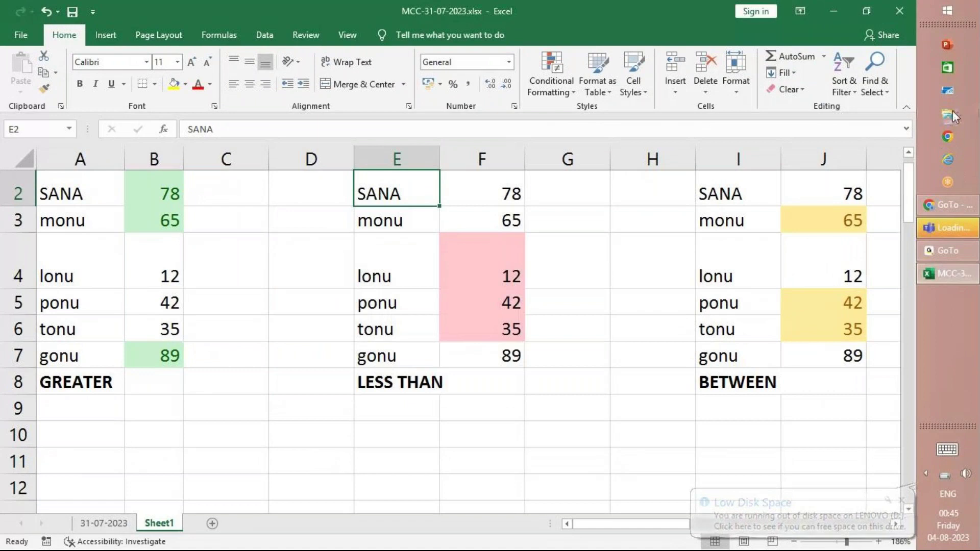
Step: Switch to PowerPoint, open the recovered presentation EXCEL NOTES (2).pptx, and advance to slide 24
click(966, 47)
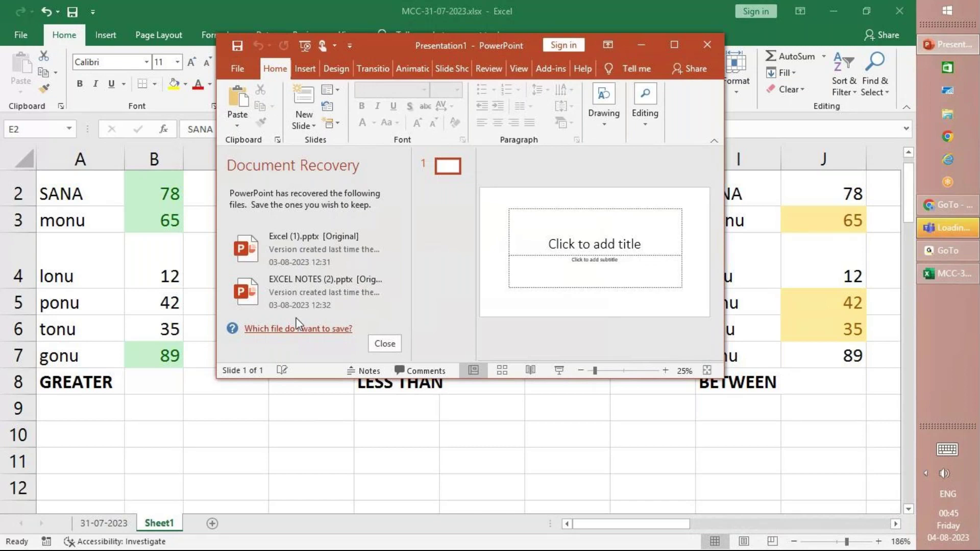
click(293, 299)
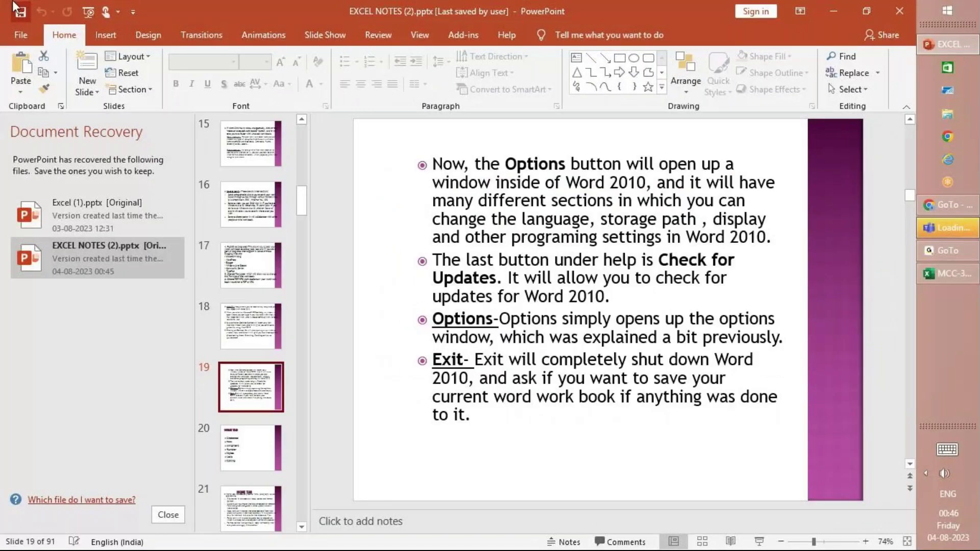
scroll(856, 274, down, 5)
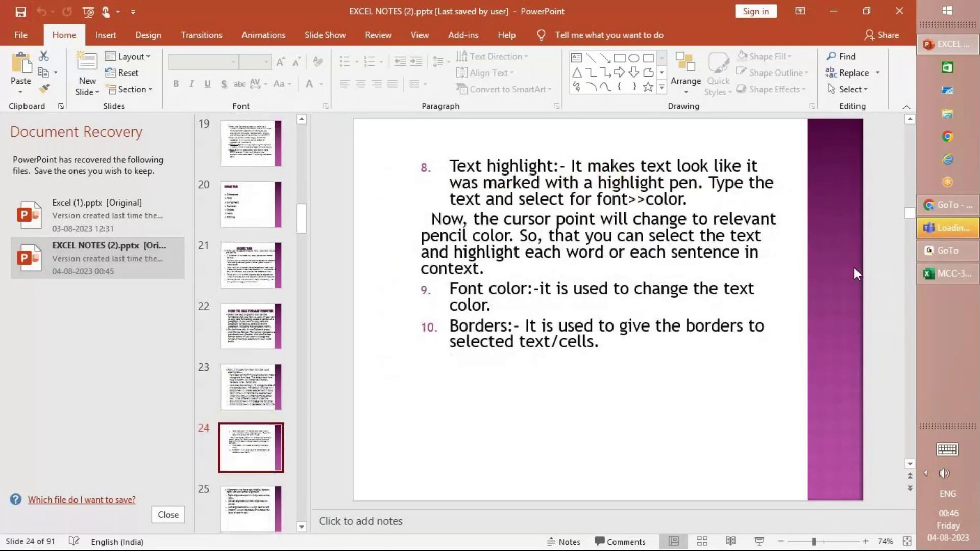